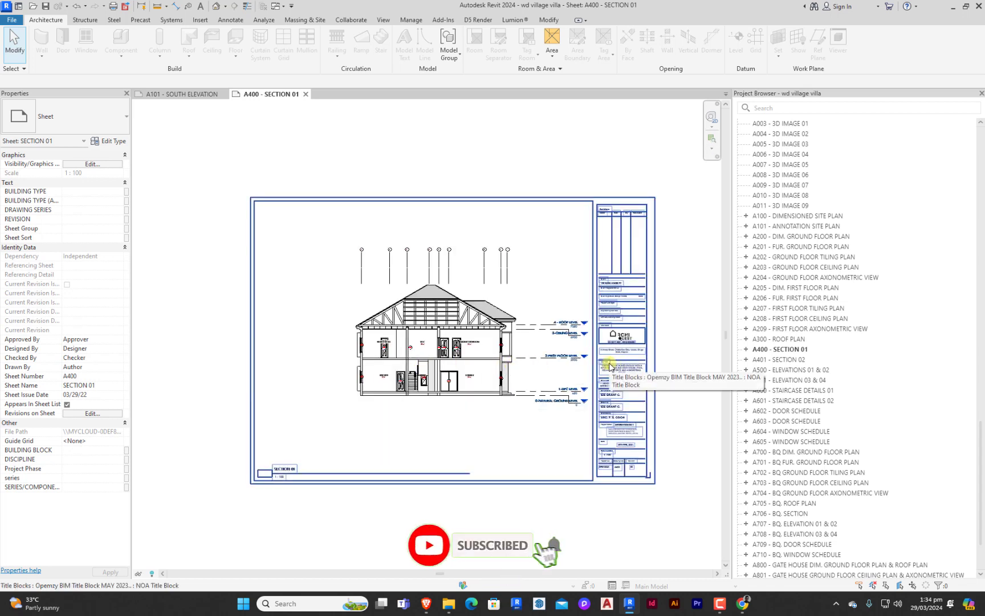
# Step: Examine the building section on sheet A400 - SECTION 01, from the roof down to the ground level markers
pyautogui.scroll(1, 479, 364)
pyautogui.scroll(1, 480, 363)
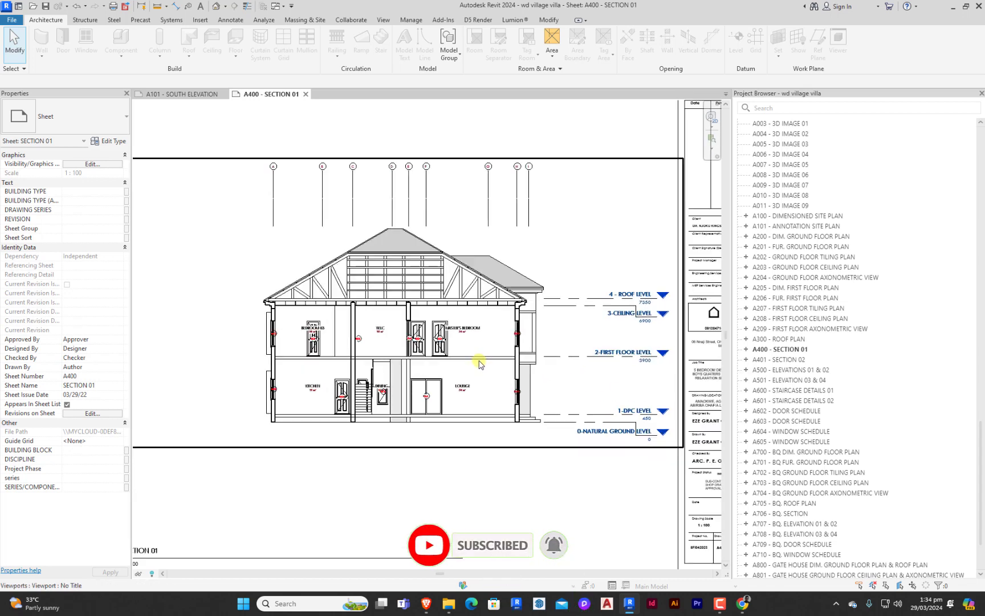
pyautogui.scroll(-1, 449, 349)
pyautogui.scroll(-1, 449, 349)
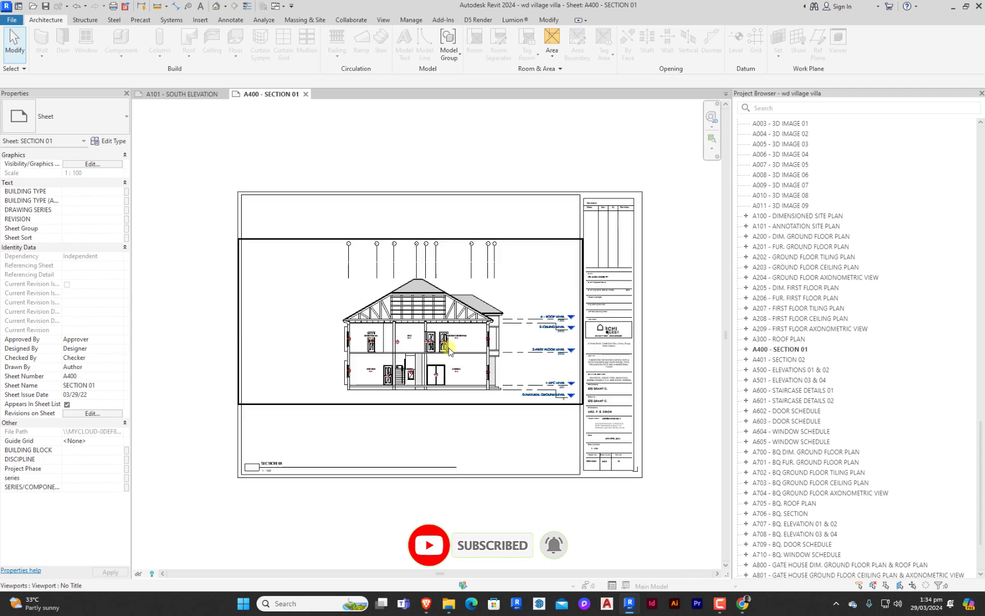
pyautogui.moveTo(449, 349); pyautogui.dragTo(470, 351, button='middle')
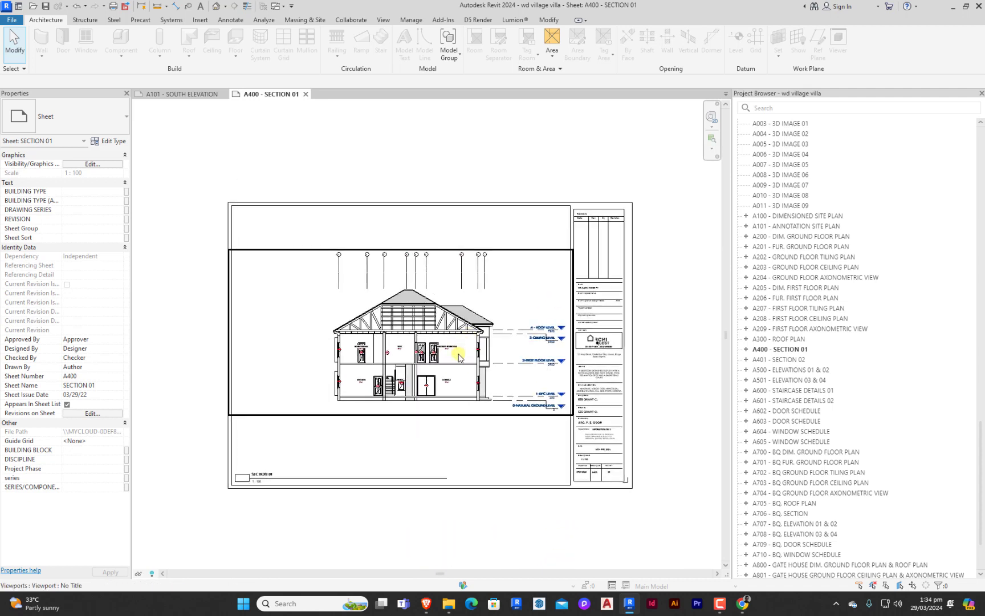
pyautogui.scroll(1, 459, 352)
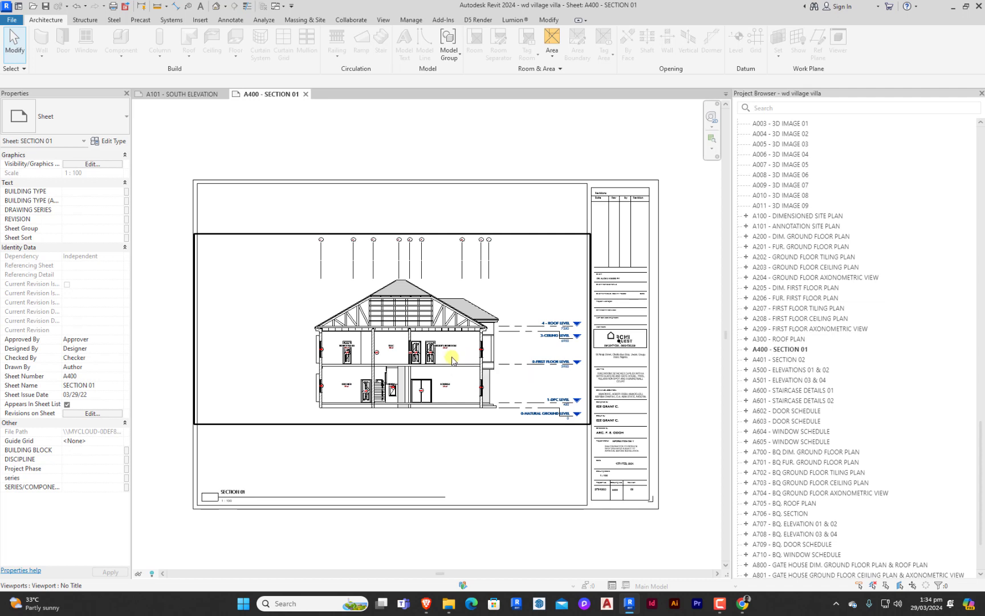
pyautogui.scroll(-1, 487, 379)
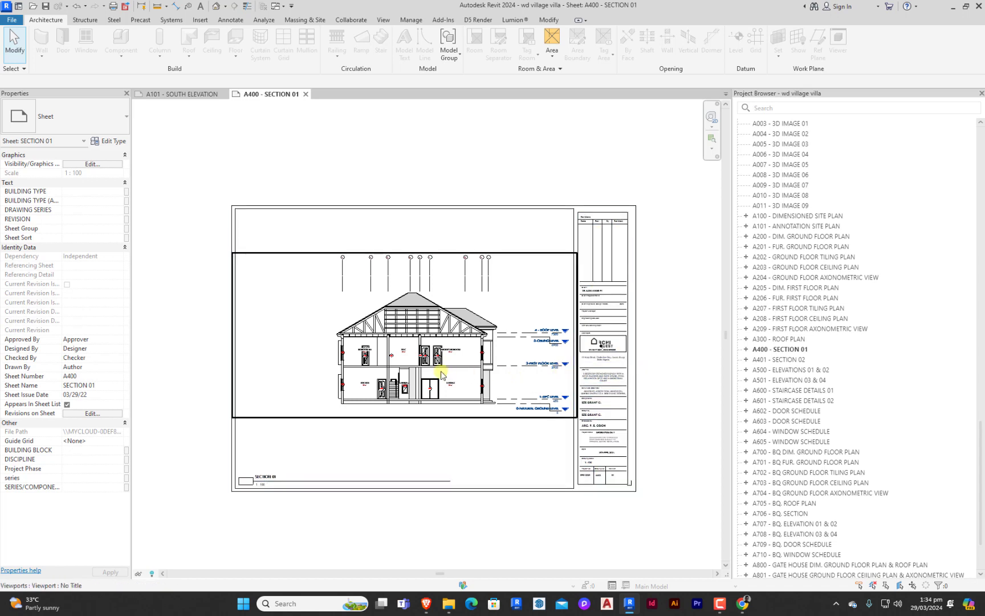
pyautogui.scroll(1, 422, 374)
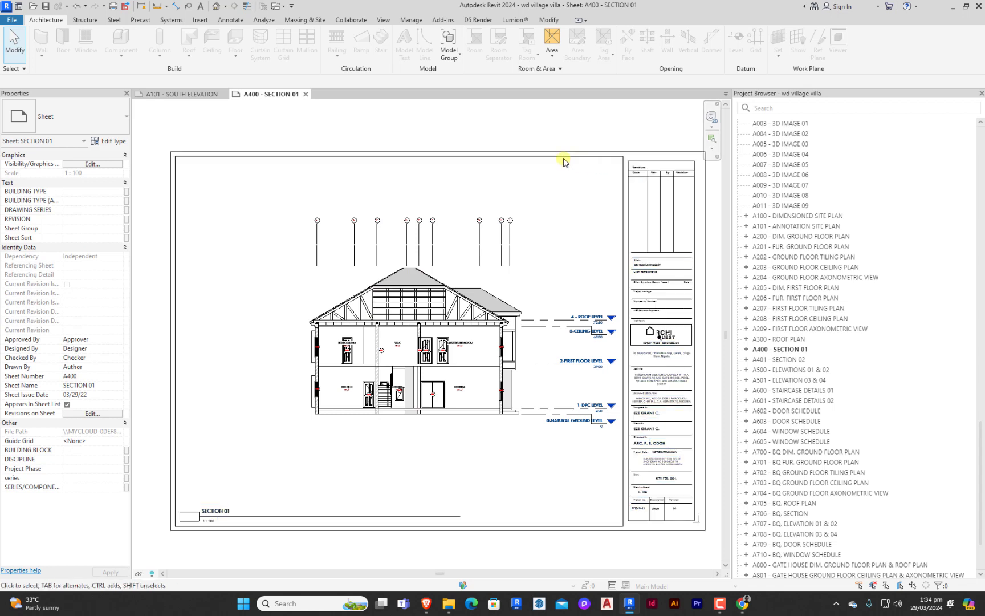
pyautogui.scroll(-1, 420, 330)
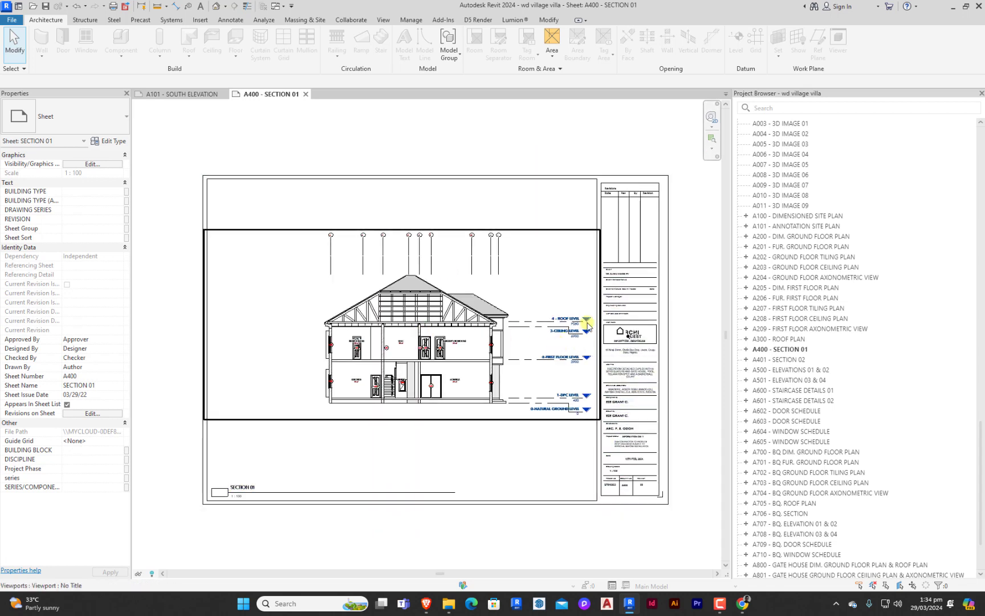
pyautogui.scroll(-3, 585, 350)
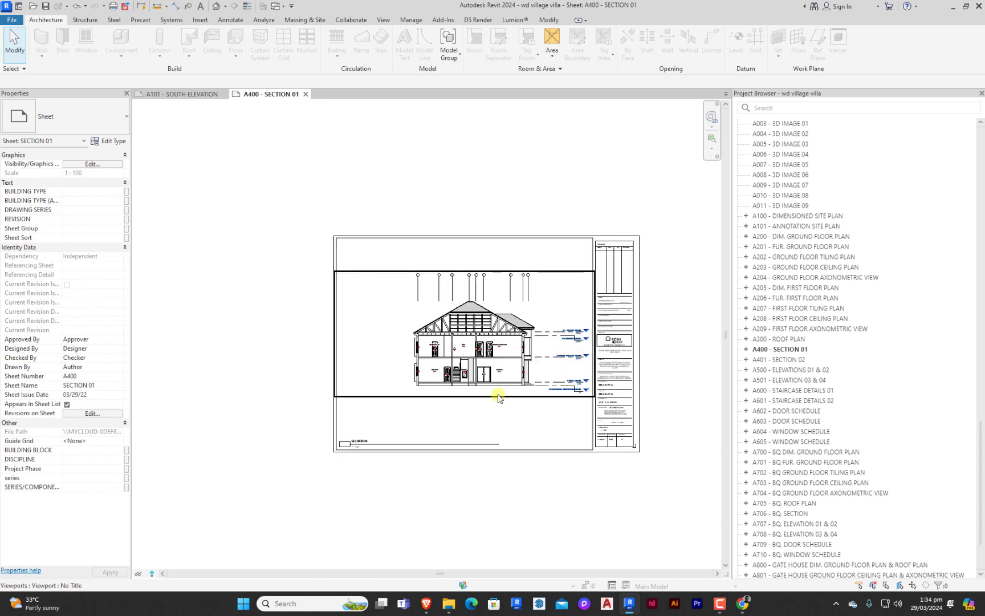
pyautogui.scroll(2, 479, 387)
pyautogui.scroll(2, 552, 360)
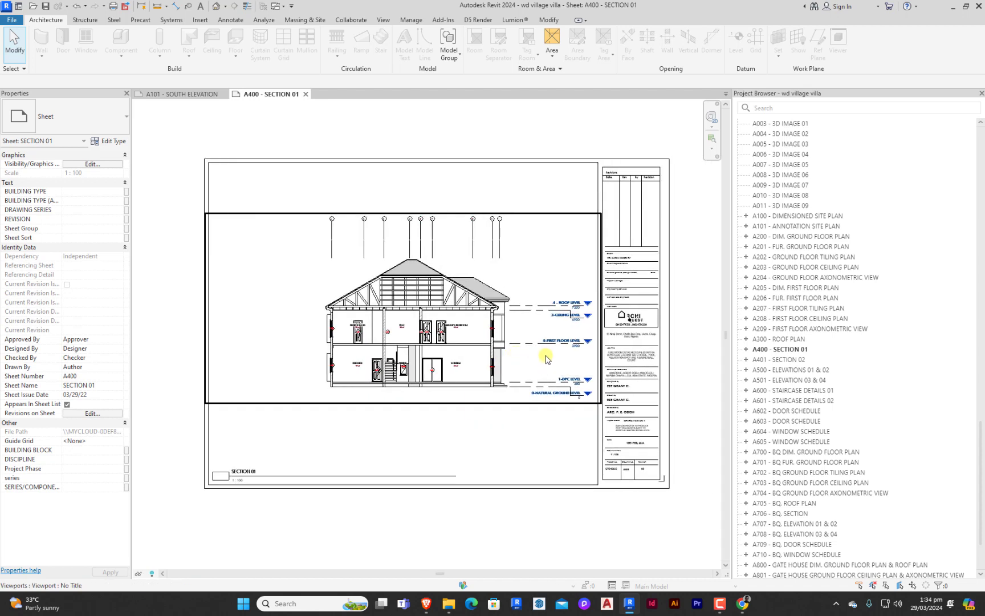
# Step: Activate the Section 3 view within its viewport on sheet A400
pyautogui.doubleClick(545, 358)
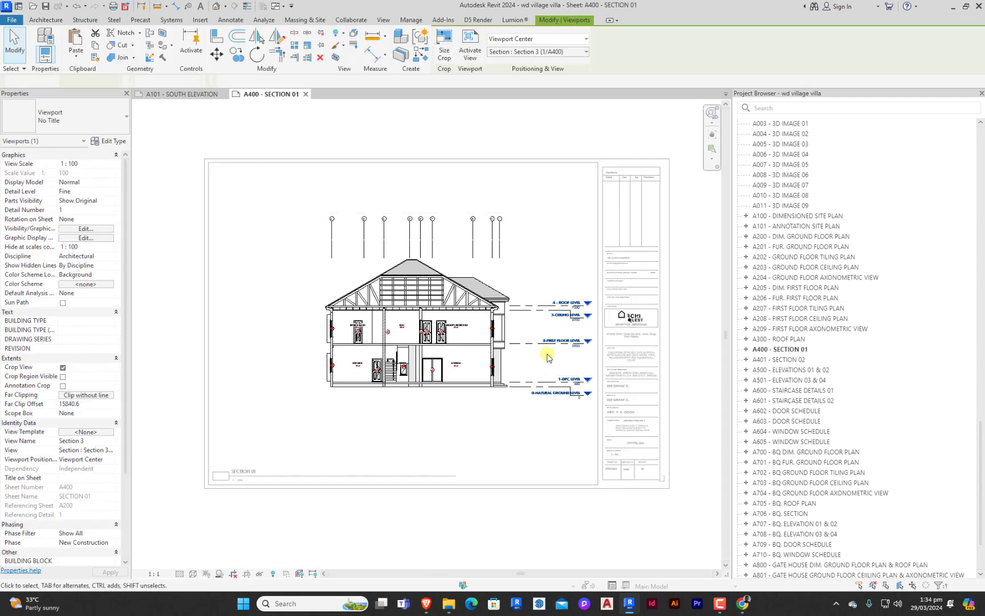
pyautogui.doubleClick(604, 142)
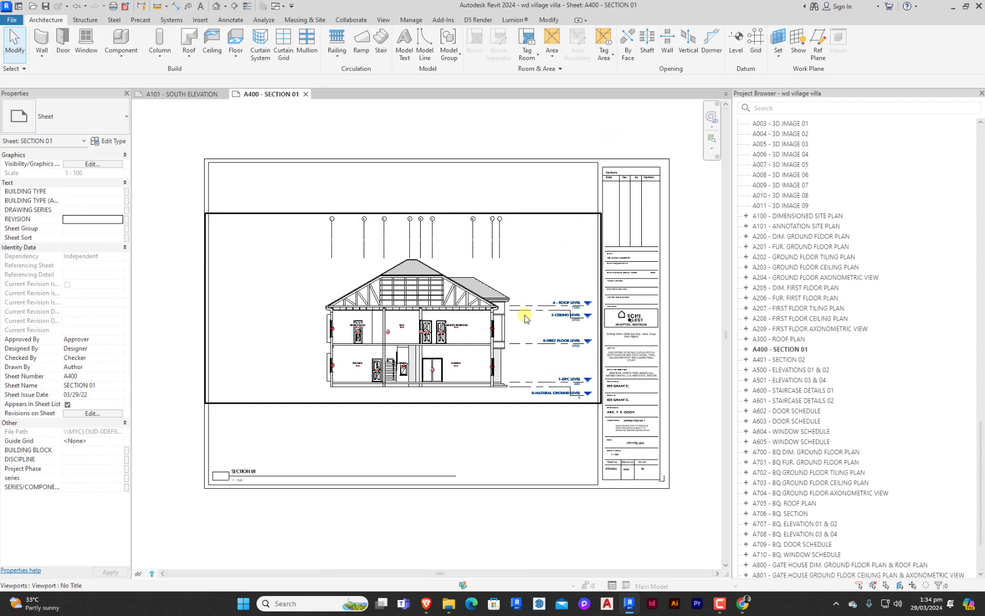
pyautogui.click(521, 248)
pyautogui.rightClick(525, 313)
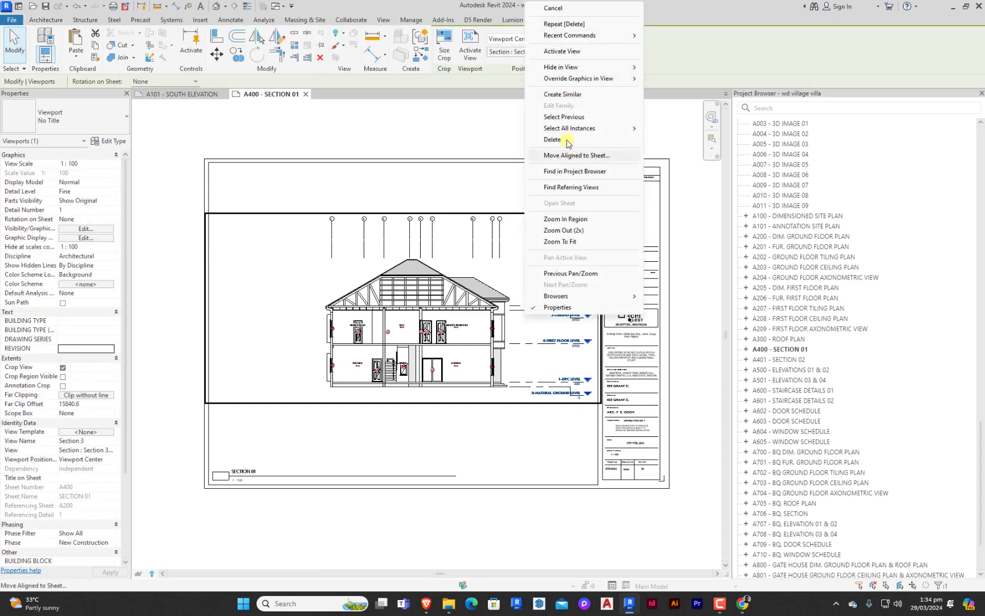
pyautogui.click(577, 51)
# Step: Start a filled region and duplicate the OP_Solid Black type as a new type named "earth"
pyautogui.scroll(2, 399, 393)
pyautogui.moveTo(403, 403); pyautogui.dragTo(497, 389, button='middle')
pyautogui.scroll(-4, 380, 350)
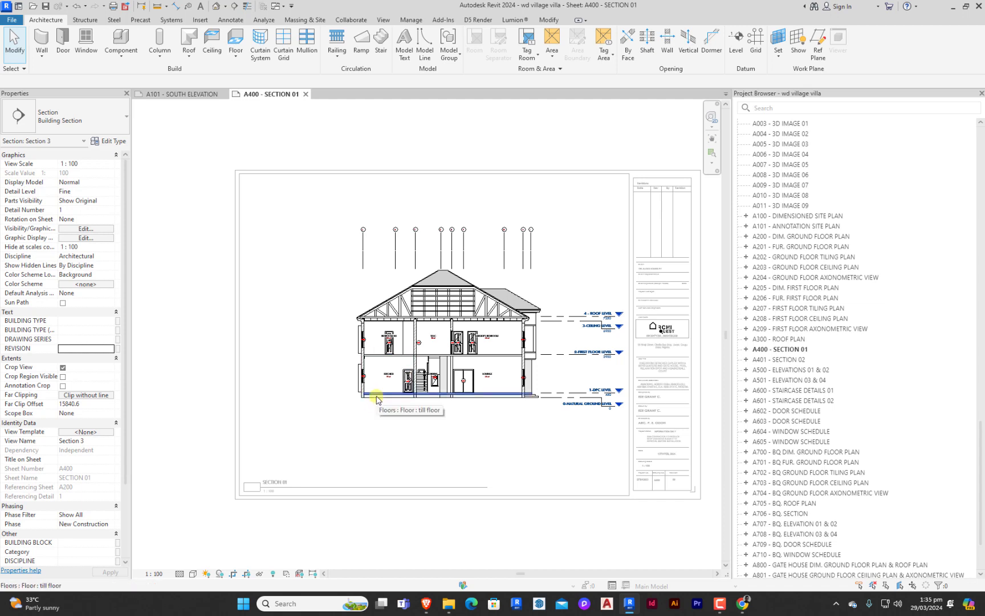
pyautogui.click(231, 20)
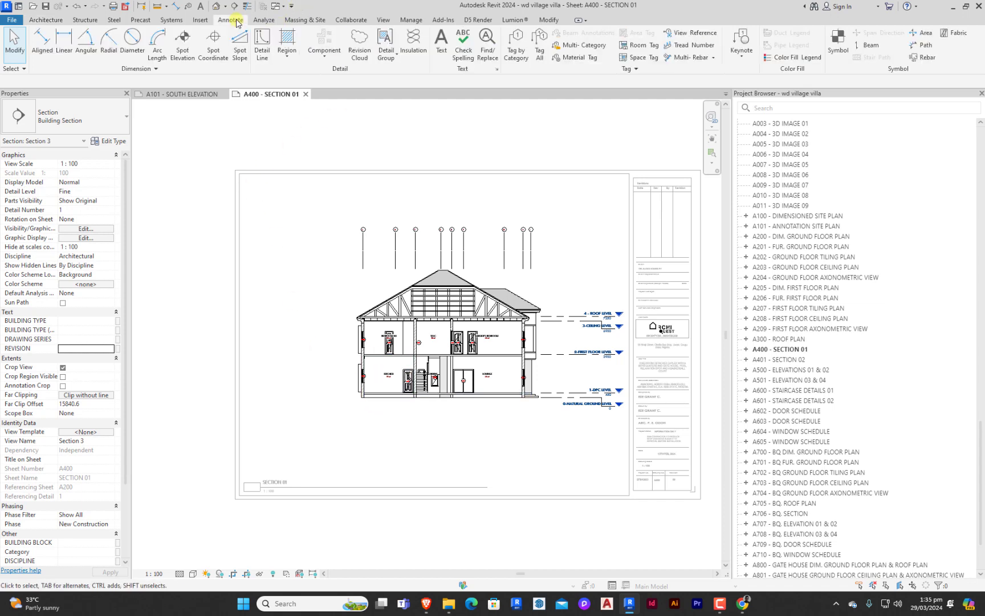
pyautogui.click(292, 41)
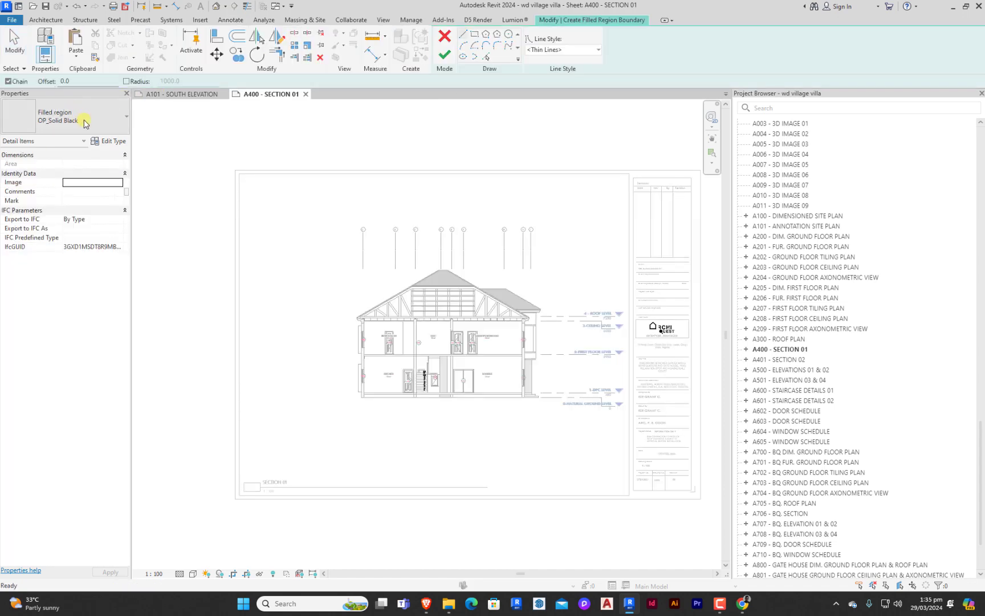
pyautogui.click(86, 123)
pyautogui.click(95, 124)
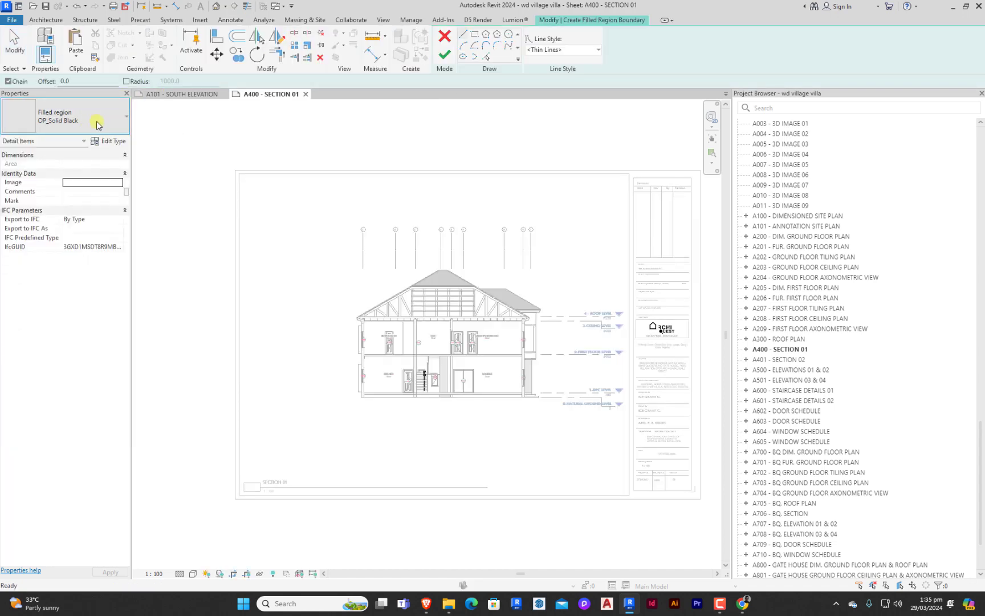
pyautogui.click(108, 141)
pyautogui.click(237, 239)
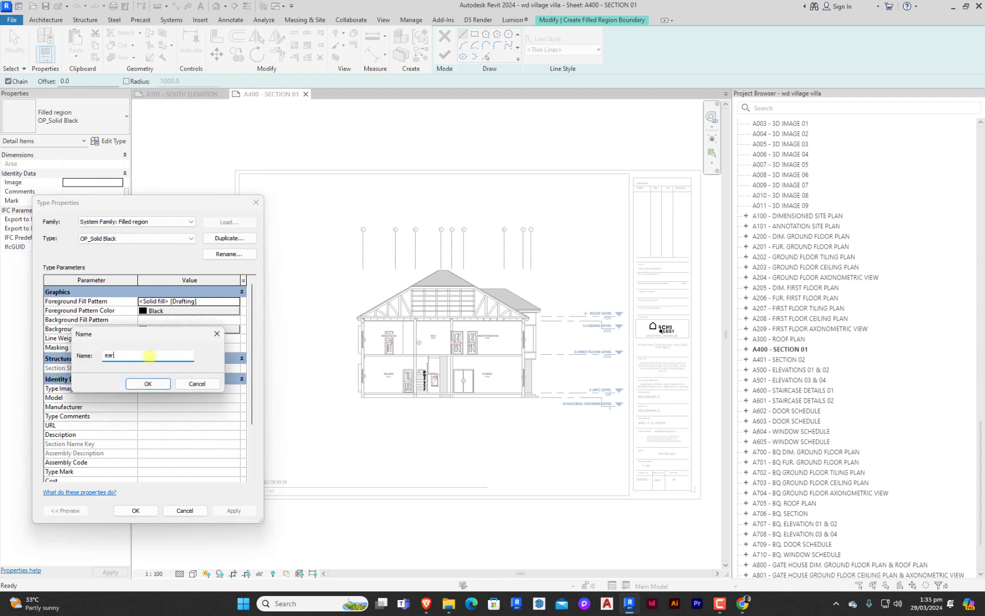
pyautogui.write('earth')
pyautogui.click(152, 384)
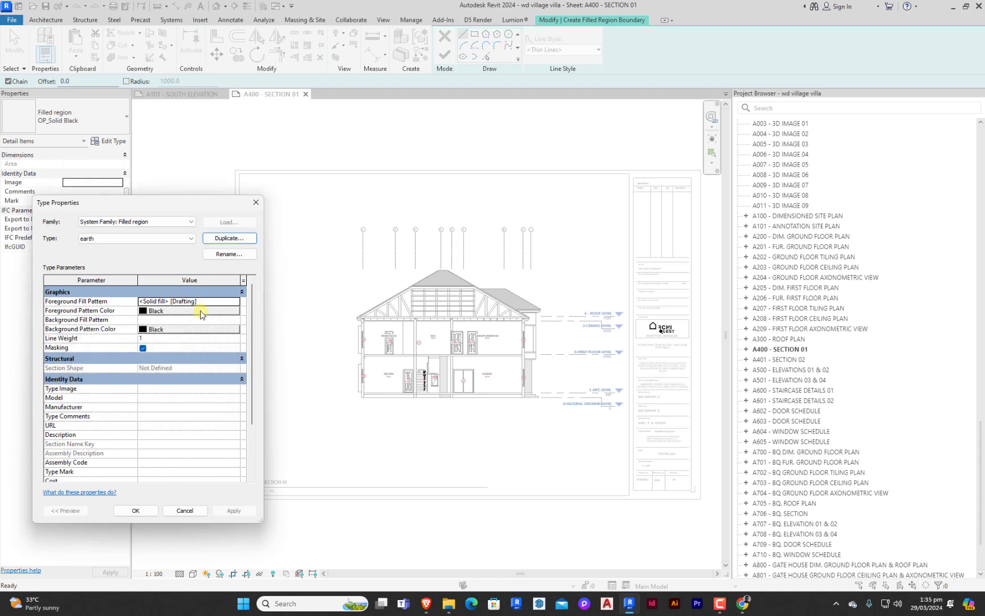
# Step: Set the earth type's foreground pattern color to brown, RGB 128-064-000, and accept the type properties
pyautogui.click(200, 310)
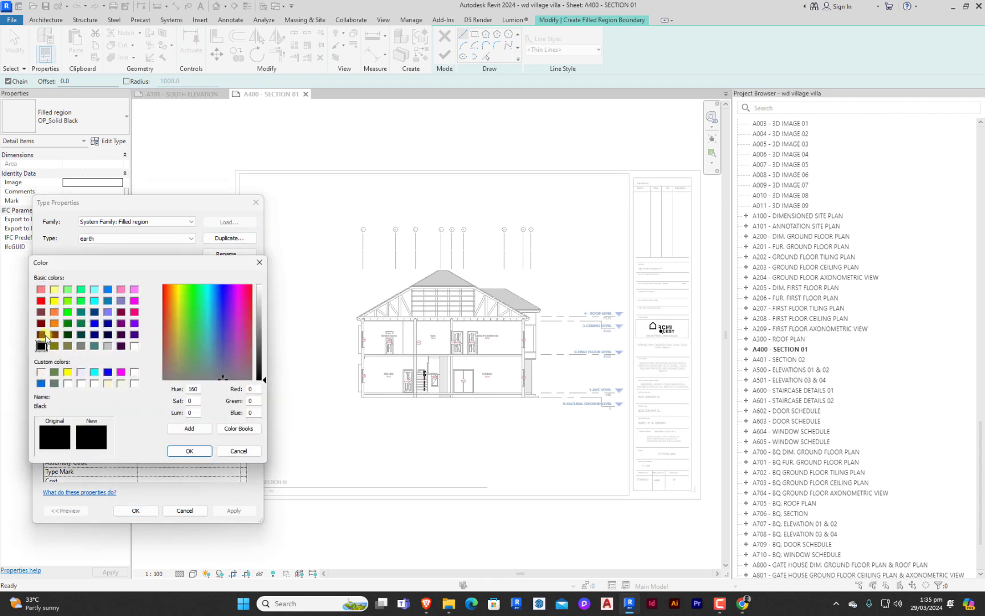
pyautogui.click(42, 313)
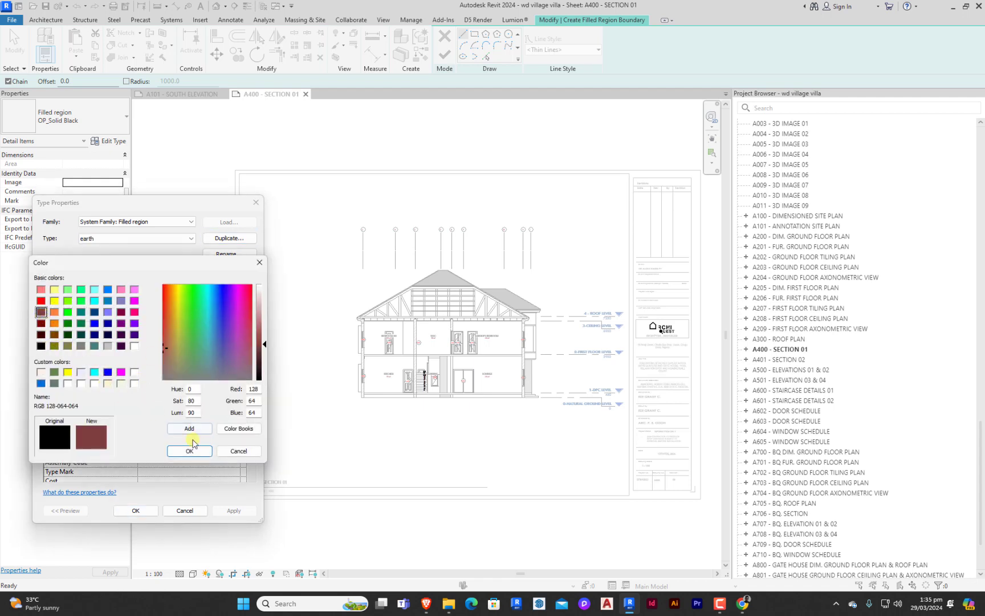
pyautogui.click(55, 335)
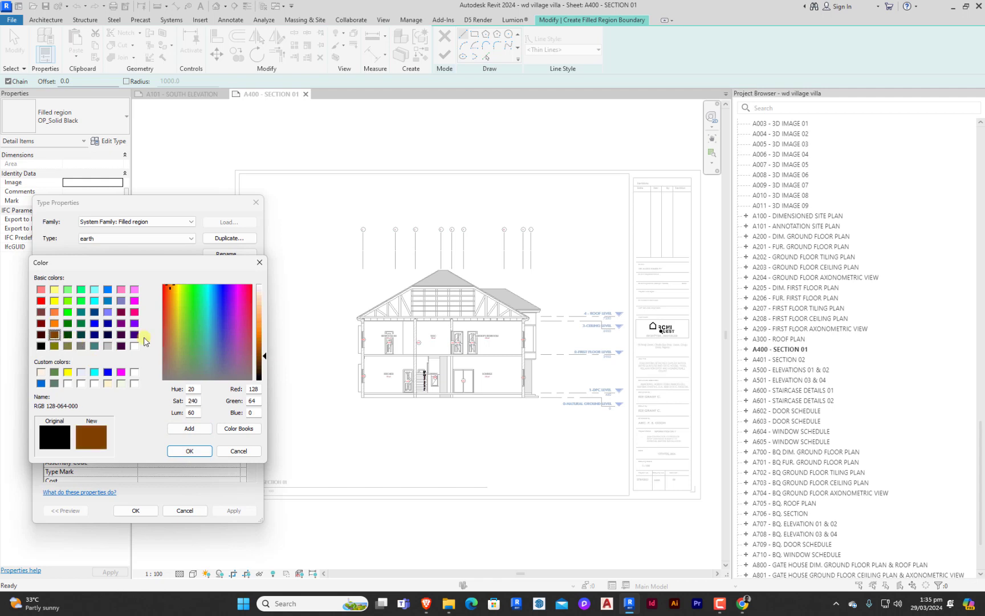
pyautogui.click(189, 451)
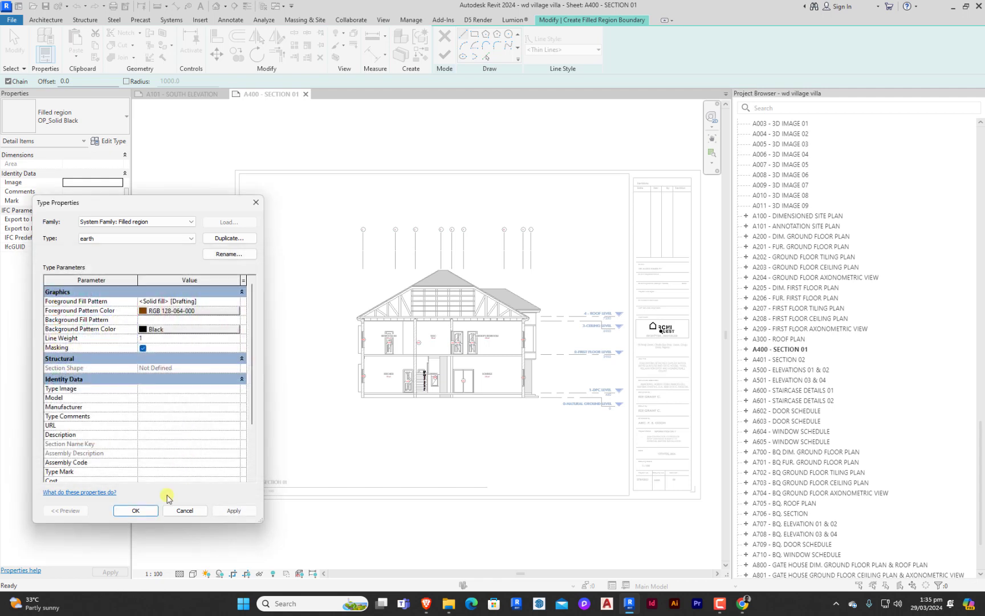
pyautogui.click(136, 510)
# Step: Sketch a rectangular boundary about 45721 mm wide beneath the building's base, extending past both sheet edges, and lower its bottom edge
pyautogui.click(473, 36)
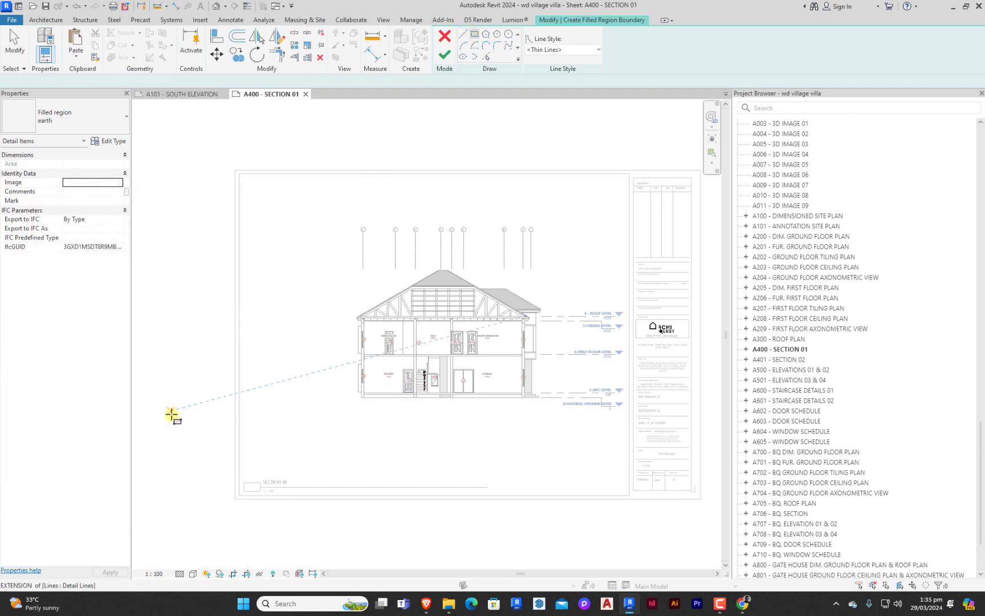
pyautogui.click(202, 397)
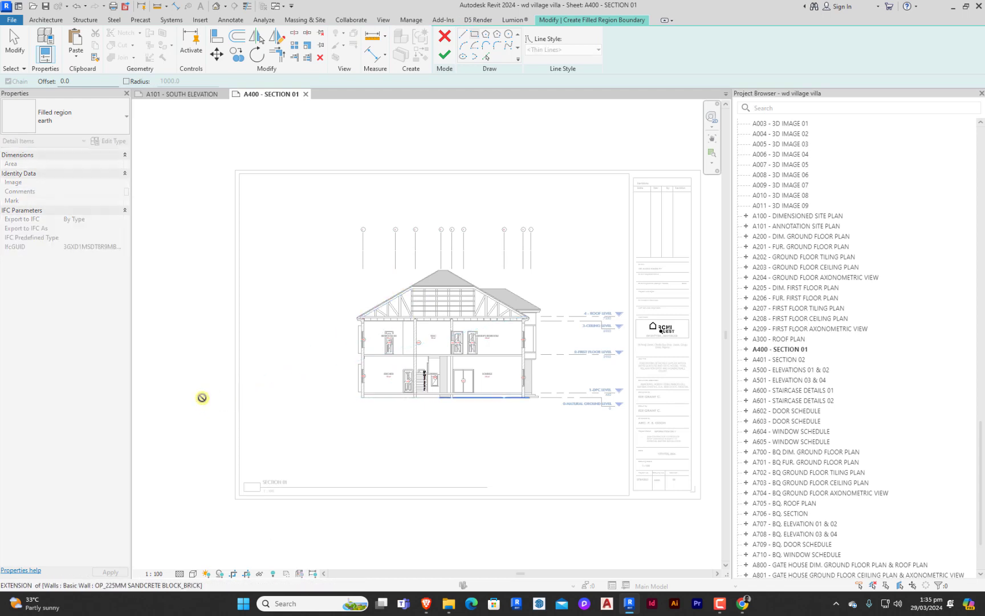
pyautogui.click(708, 424)
pyautogui.press('Escape')
pyautogui.press('Escape')
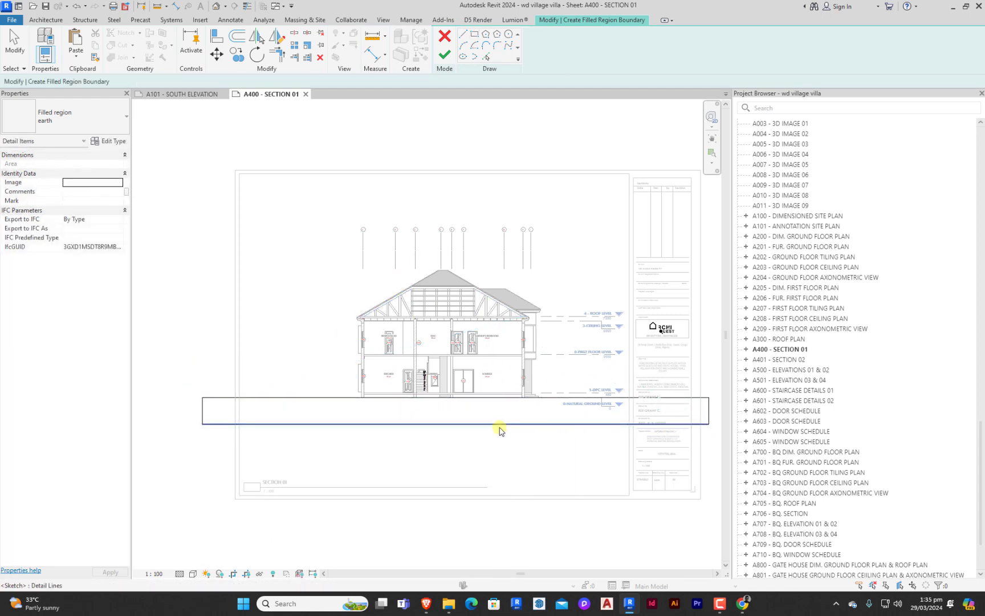
pyautogui.moveTo(341, 424); pyautogui.dragTo(340, 440)
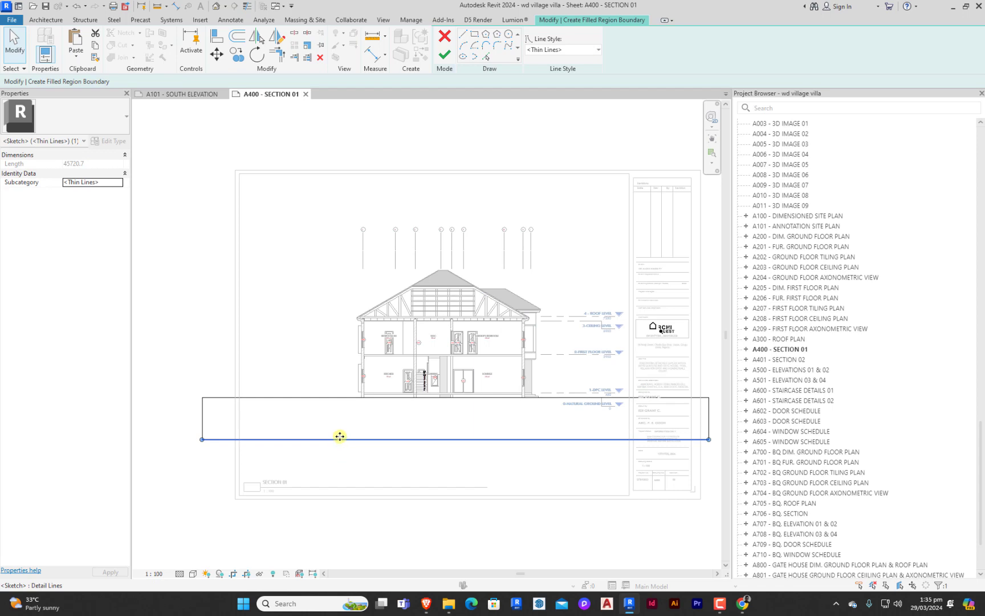
# Step: Draw a stepped ground profile rising from the rectangle's bottom edge in two slopes and running level past its right side
pyautogui.click(465, 36)
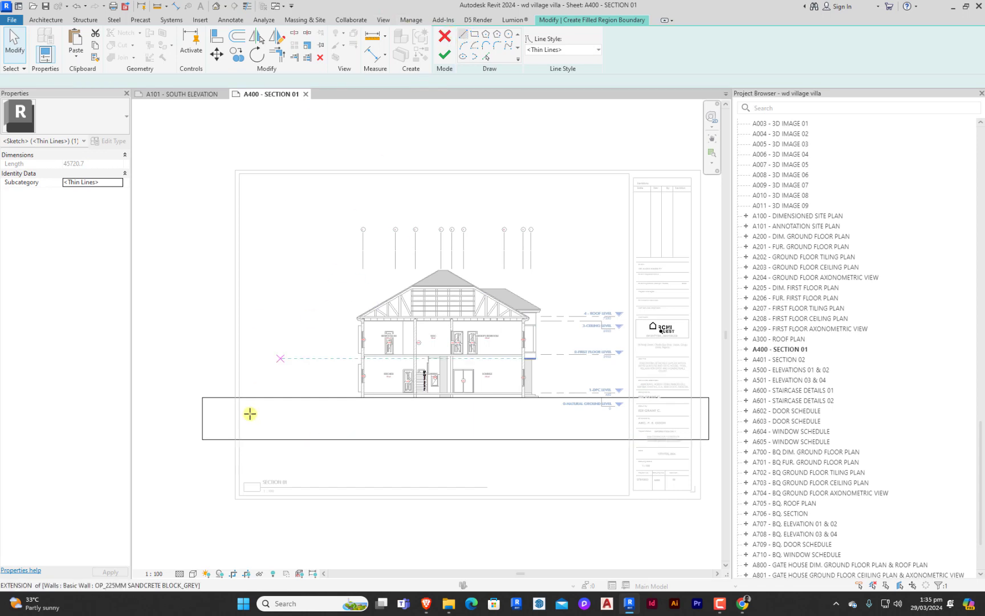
pyautogui.click(260, 440)
pyautogui.click(289, 424)
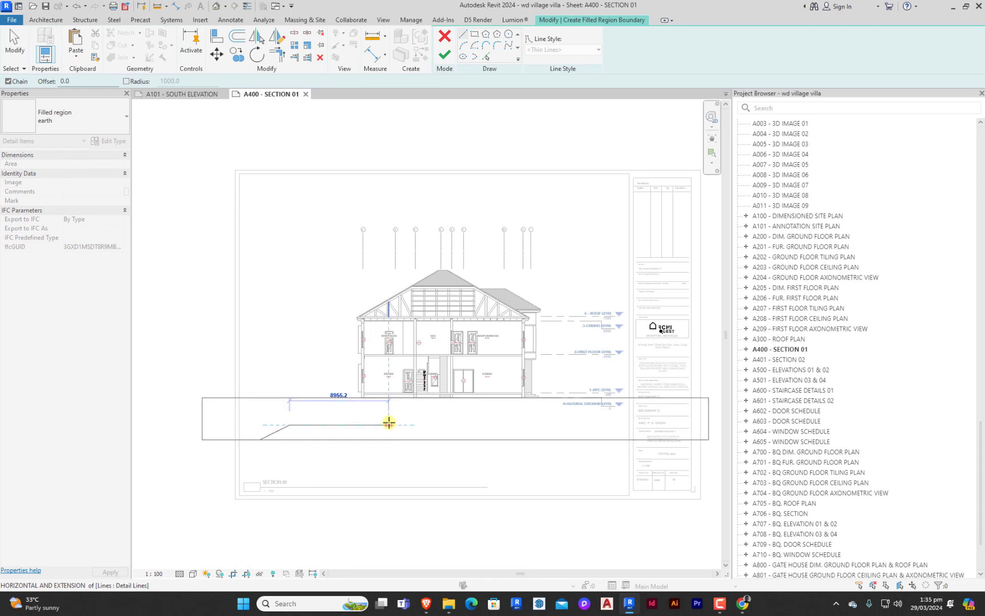
pyautogui.click(430, 424)
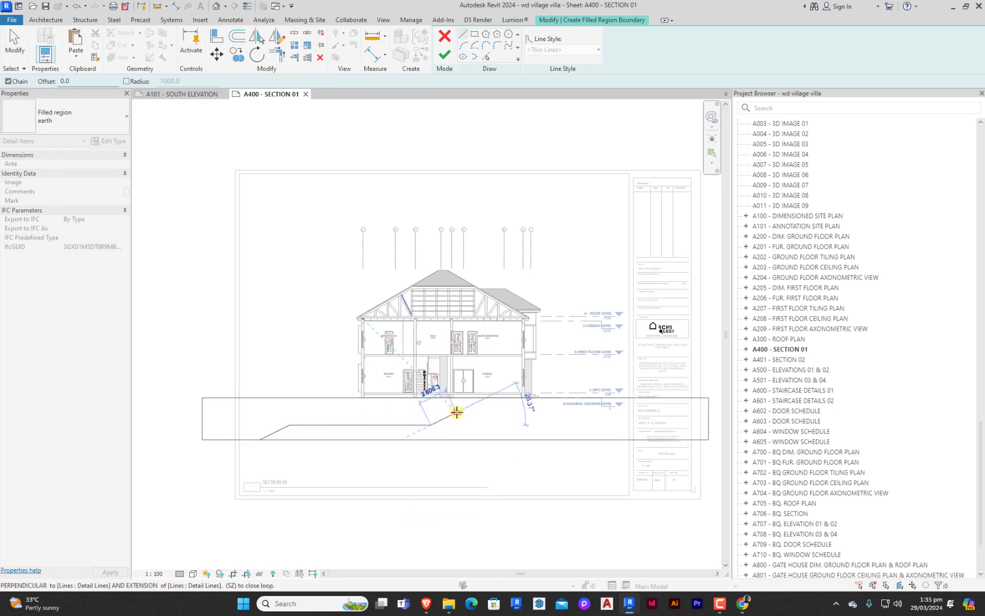
pyautogui.click(454, 415)
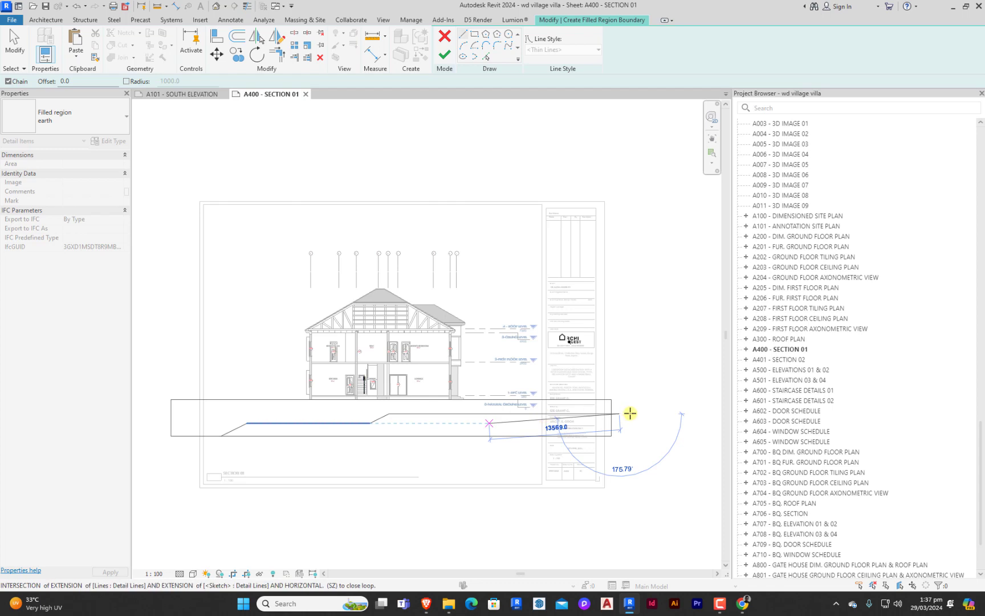
pyautogui.scroll(-3, 627, 414)
pyautogui.scroll(8, 620, 416)
pyautogui.press('Escape')
pyautogui.press('Escape')
pyautogui.scroll(-3, 634, 415)
pyautogui.scroll(-1, 633, 416)
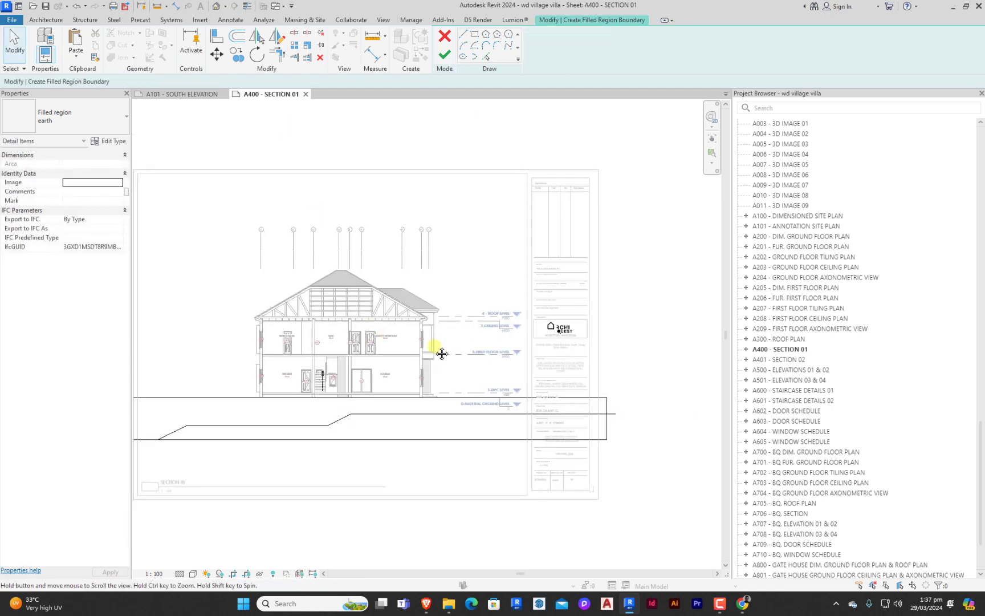
# Step: Trim the rectangle's bottom and right edges to the stepped profile as one closed loop, and finish the earth filled region
pyautogui.moveTo(437, 350); pyautogui.dragTo(556, 362, button='middle')
pyautogui.click(277, 55)
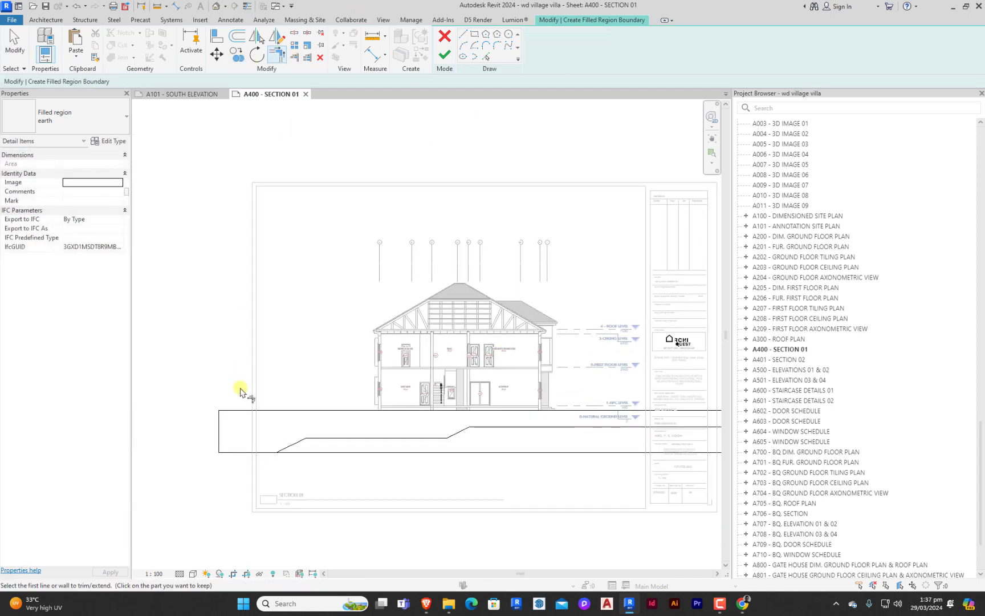
pyautogui.click(248, 451)
pyautogui.click(283, 449)
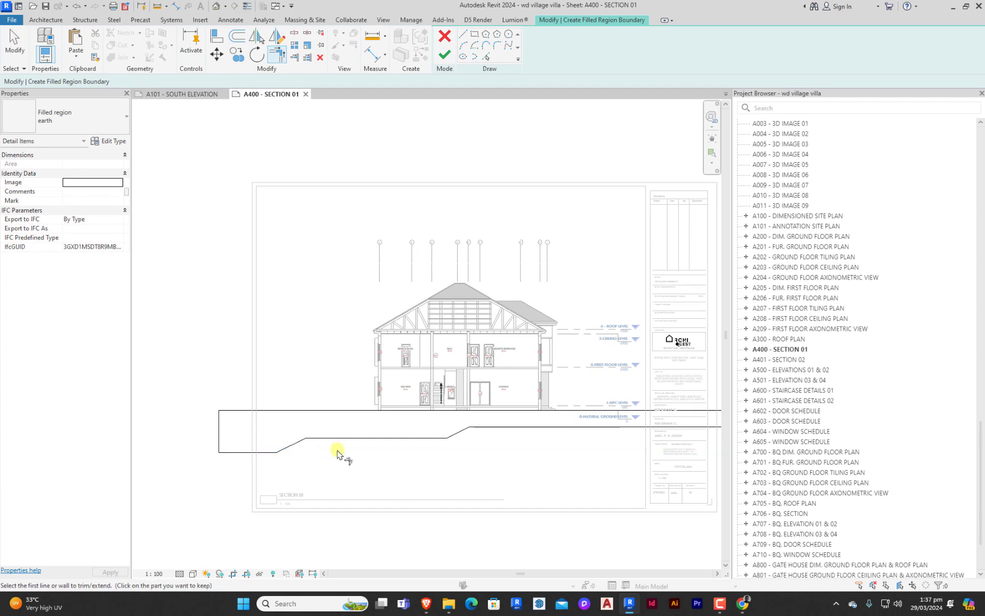
pyautogui.scroll(-3, 381, 445)
pyautogui.scroll(5, 582, 434)
pyautogui.click(551, 438)
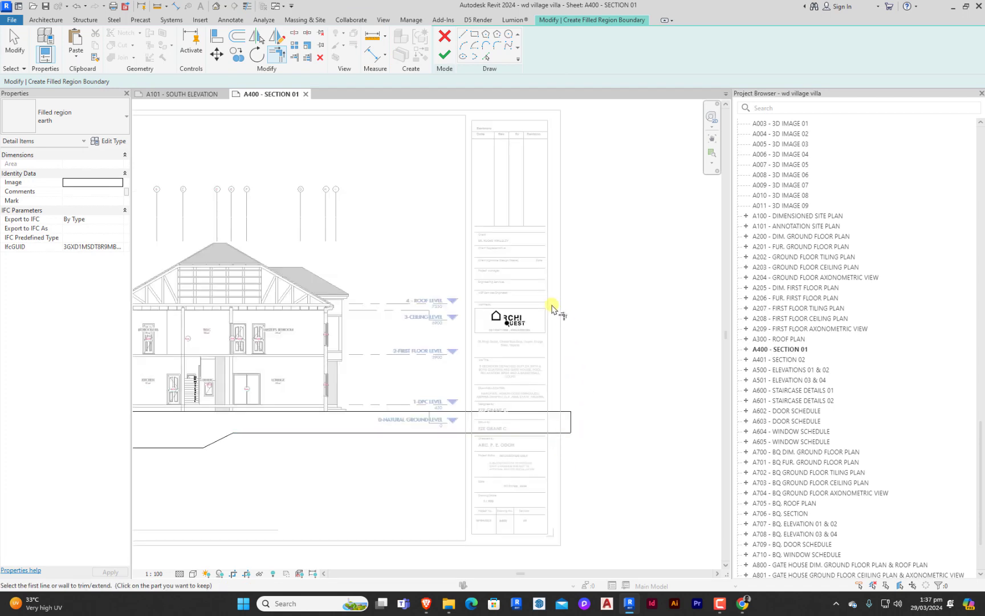
pyautogui.click(442, 56)
pyautogui.scroll(-2, 650, 342)
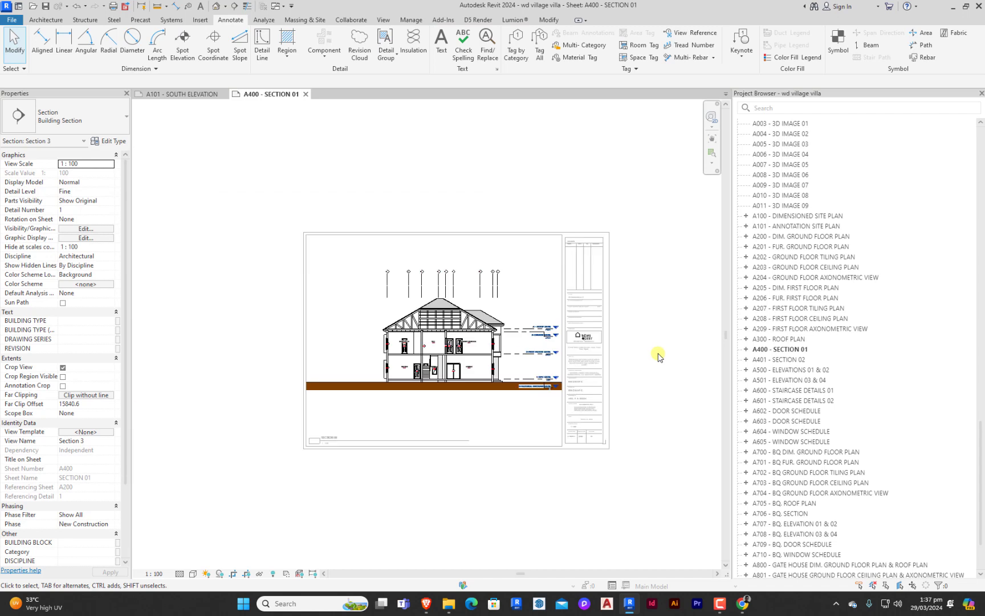
# Step: Show the section view's crop region and lower its bottom edge beneath the stepped underside of the earth region
pyautogui.scroll(4, 333, 374)
pyautogui.scroll(-6, 292, 402)
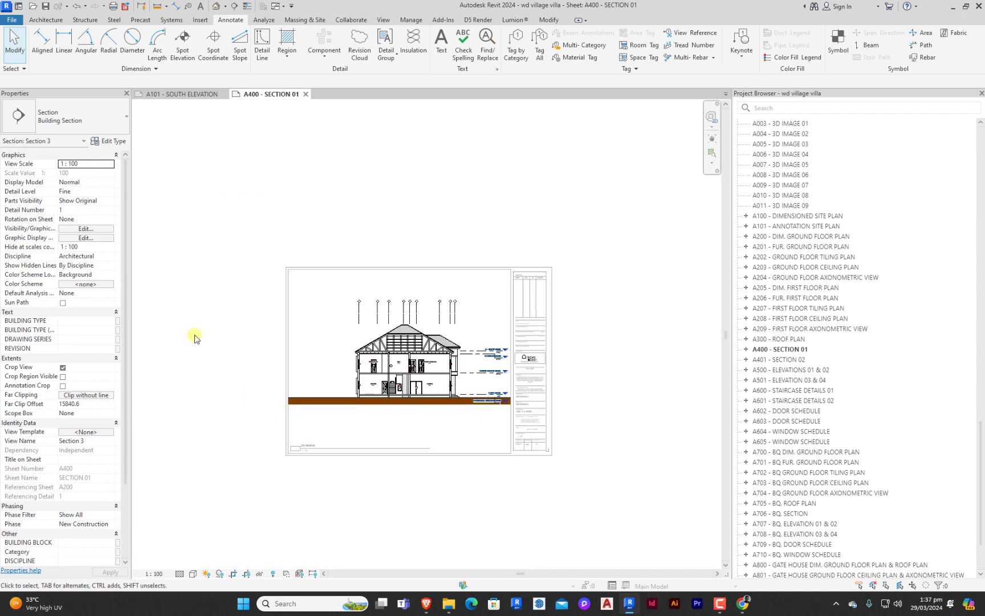
pyautogui.click(247, 574)
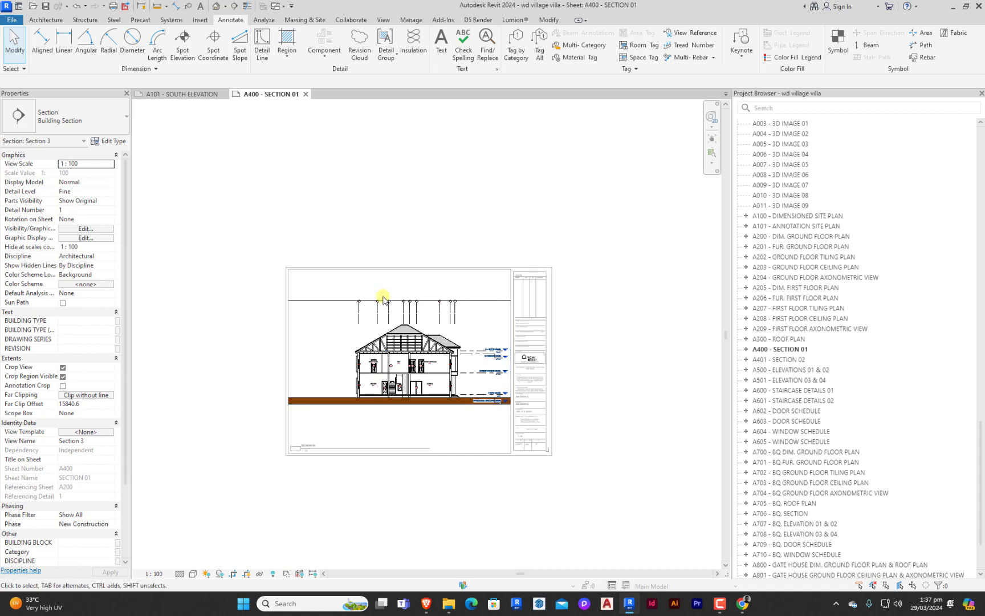
pyautogui.moveTo(399, 403); pyautogui.dragTo(398, 429)
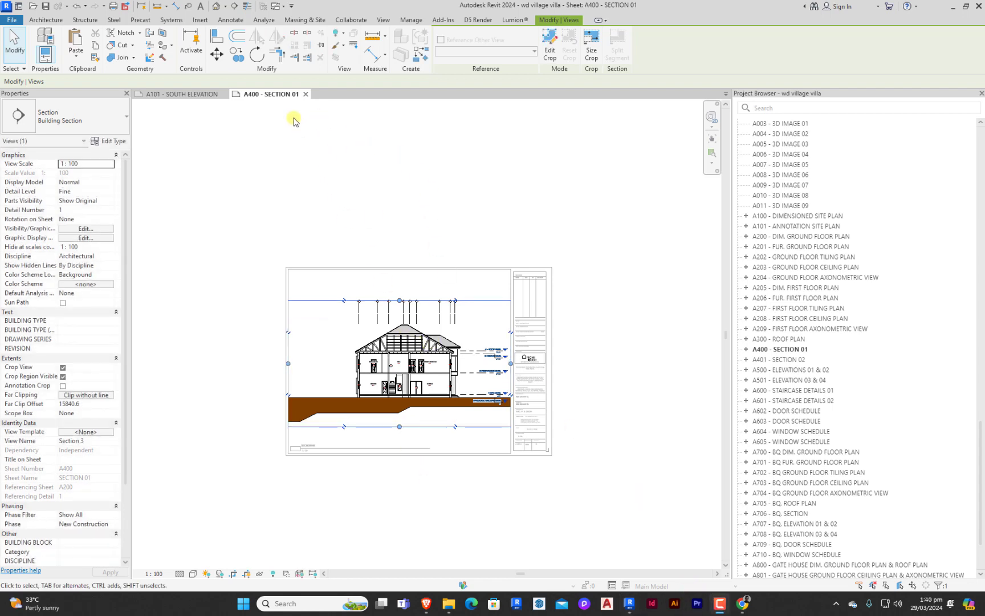
# Step: Raise the crop region's bottom edge to just cut the lowest step of the earth, and hide the crop region
pyautogui.scroll(3, 380, 426)
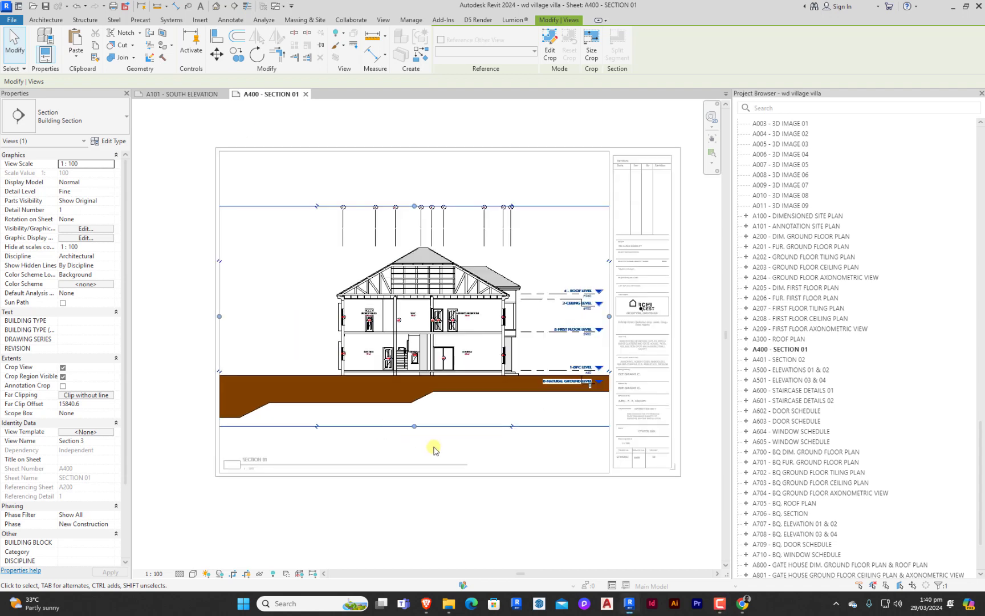
pyautogui.scroll(-1, 409, 431)
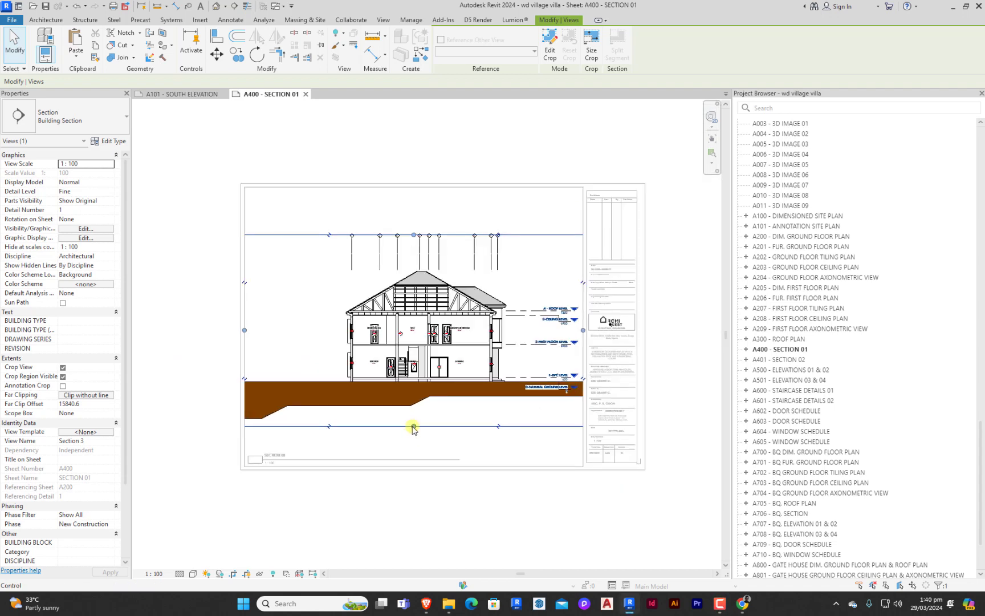
pyautogui.moveTo(413, 427); pyautogui.dragTo(412, 414)
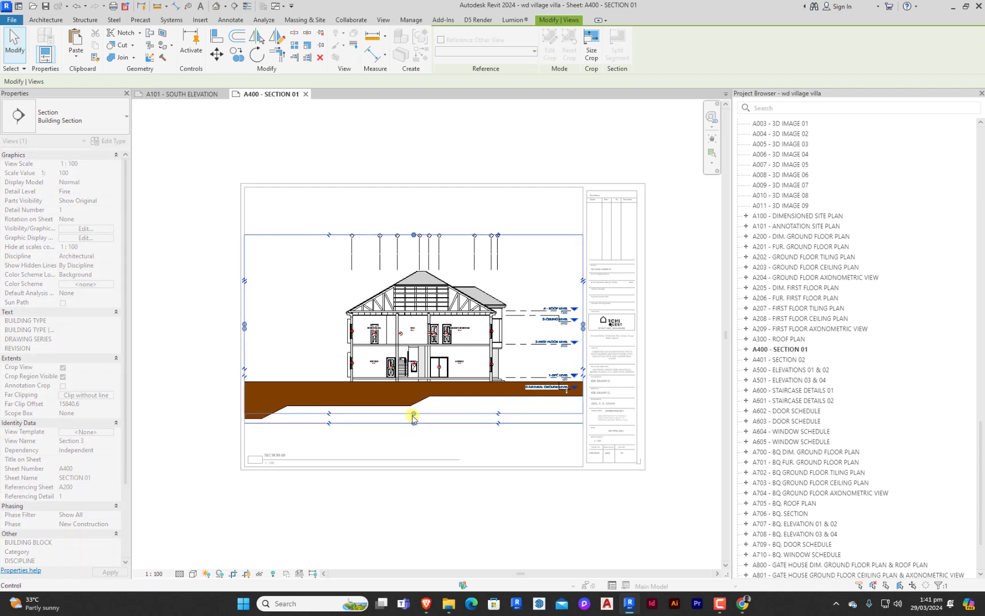
pyautogui.click(406, 429)
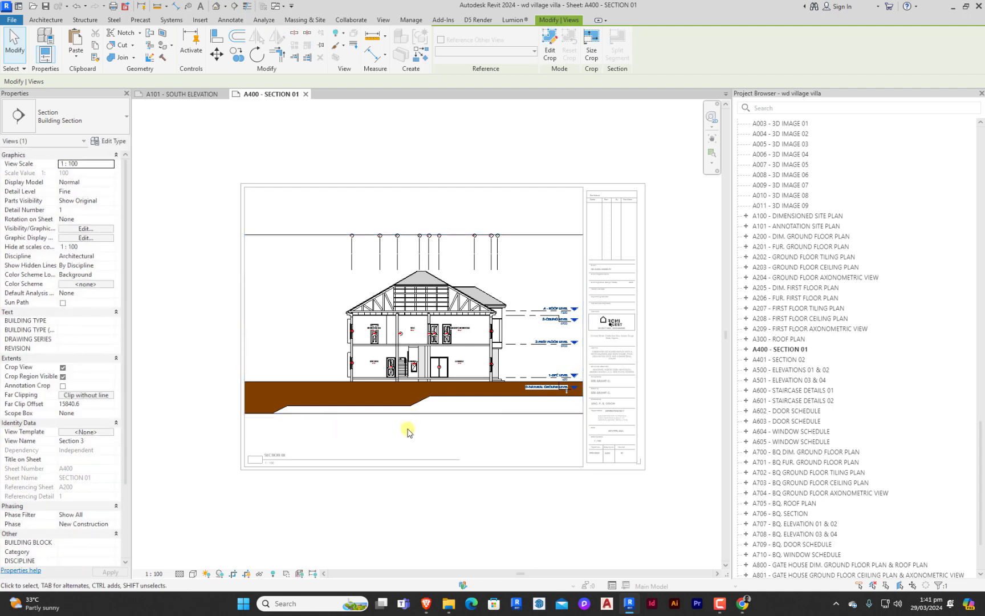
pyautogui.click(246, 575)
# Step: Set the earth filled region type's foreground pattern color to pale beige, RGB 226-226-197, and accept the type properties
pyautogui.scroll(3, 378, 466)
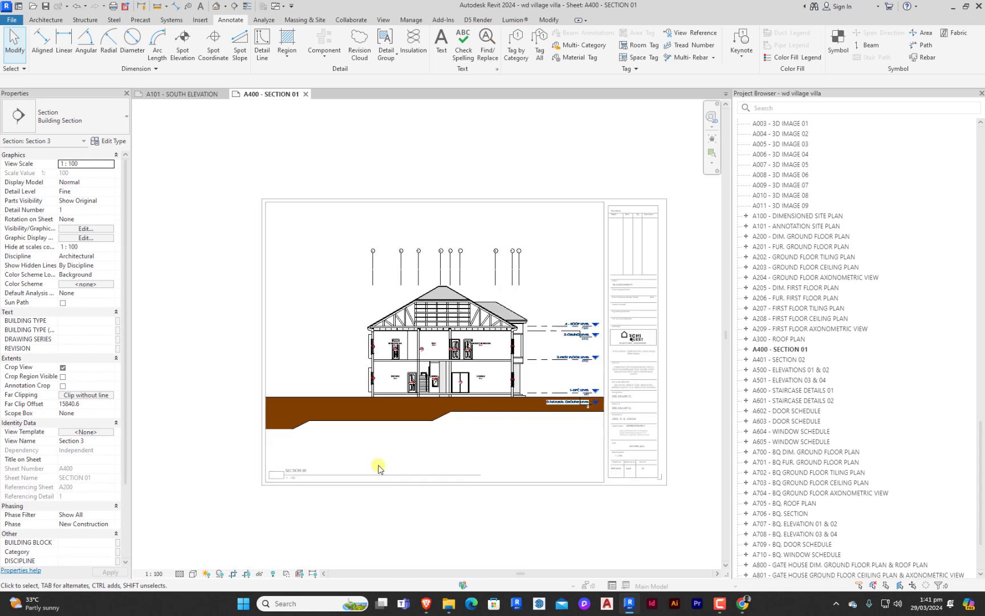
pyautogui.click(459, 367)
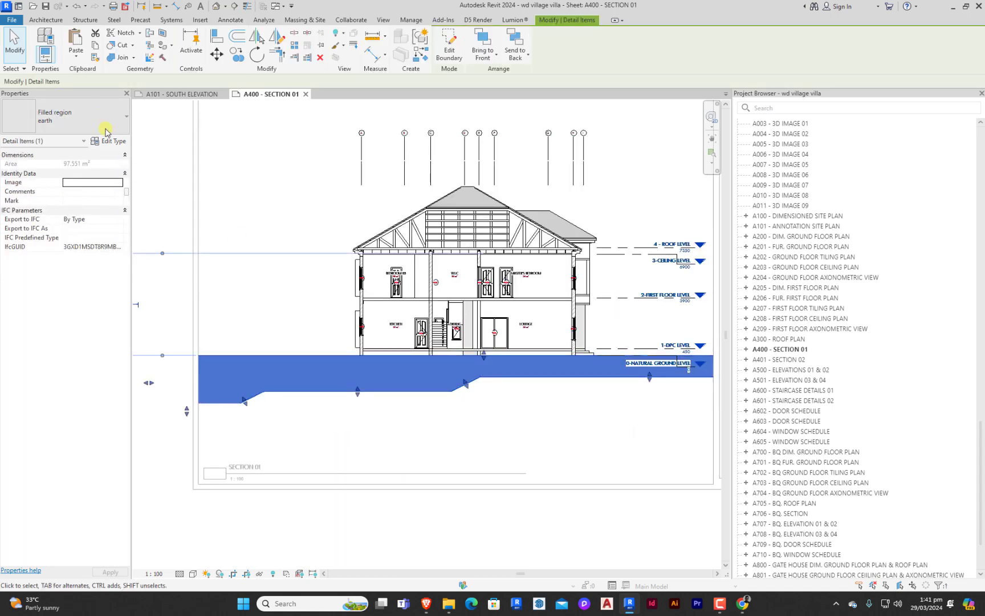
pyautogui.click(114, 141)
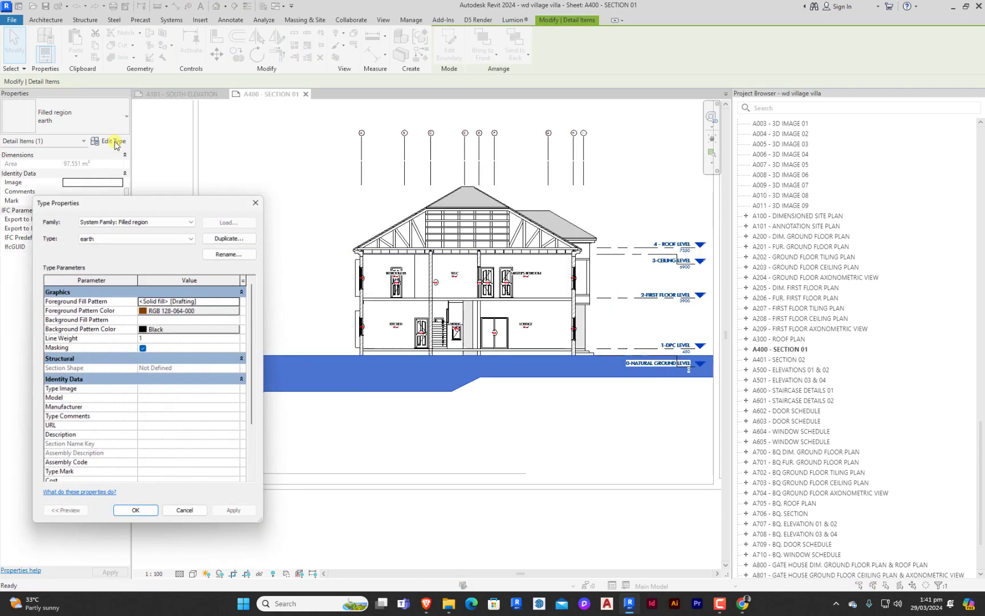
pyautogui.click(230, 311)
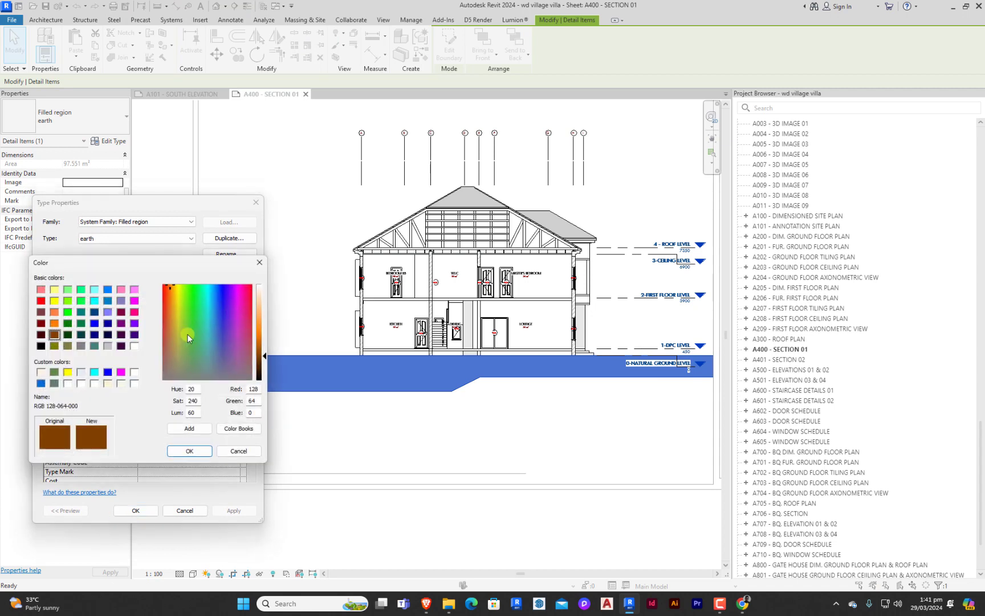
pyautogui.moveTo(260, 354); pyautogui.dragTo(265, 306)
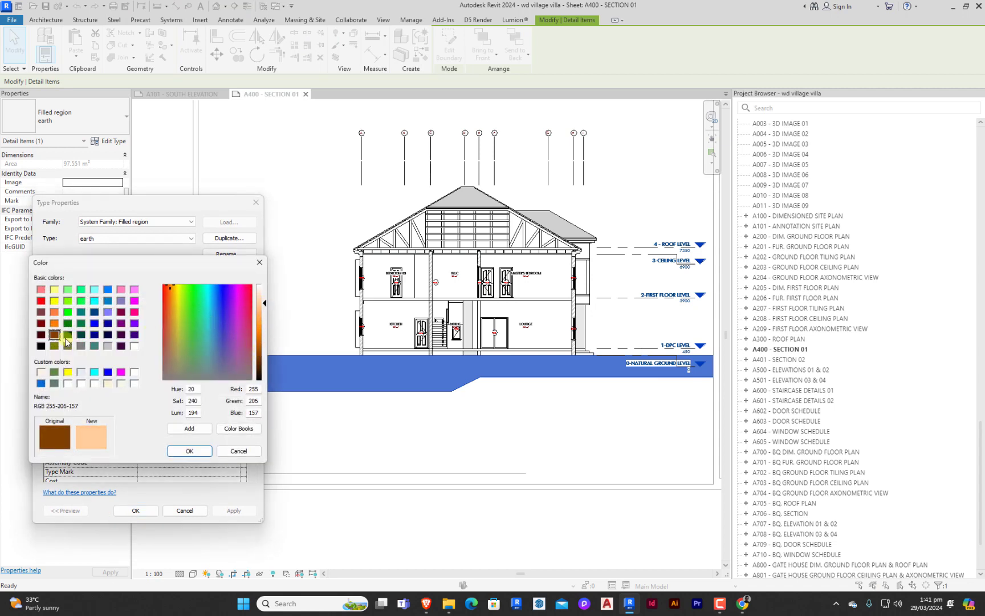
pyautogui.click(42, 335)
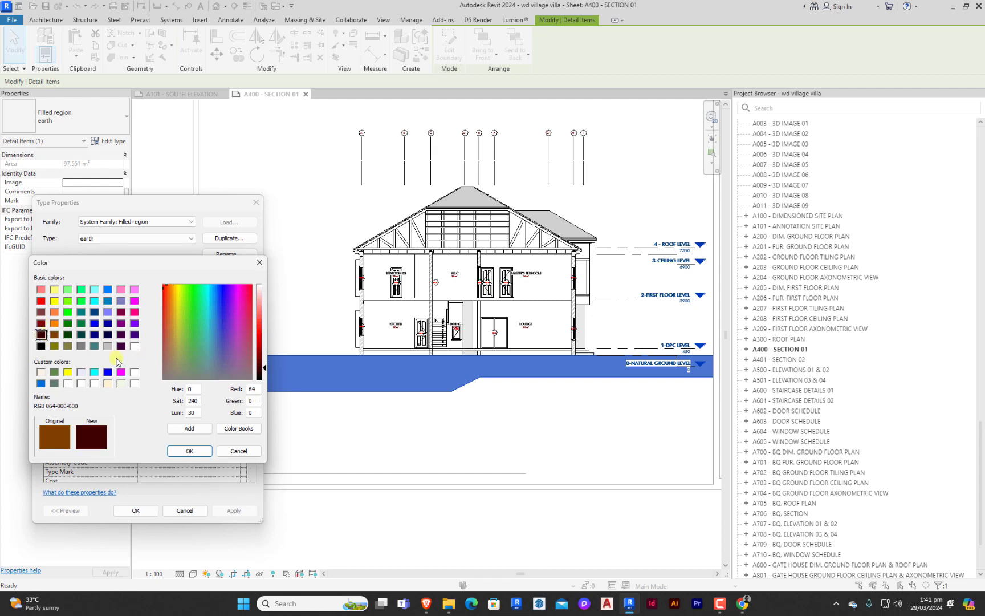
pyautogui.click(54, 335)
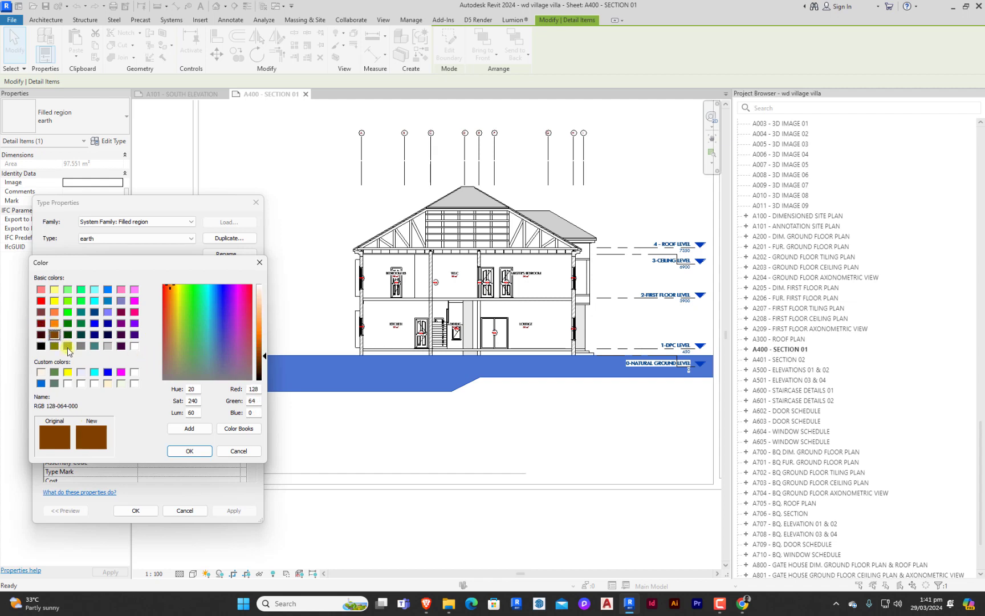
pyautogui.click(67, 346)
pyautogui.moveTo(261, 343); pyautogui.dragTo(261, 299)
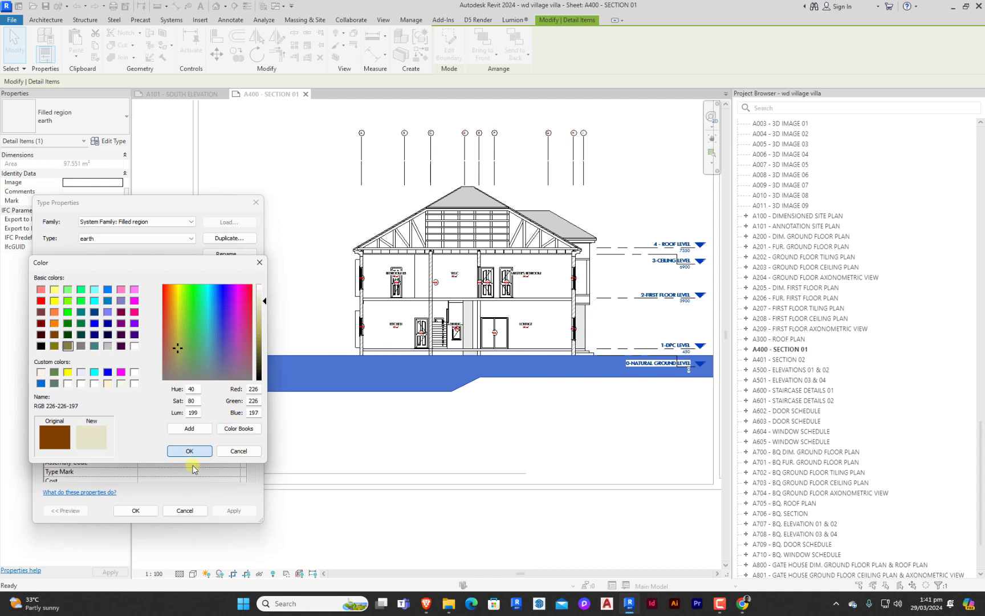
pyautogui.click(190, 452)
pyautogui.click(137, 510)
pyautogui.click(387, 446)
pyautogui.scroll(-3, 388, 446)
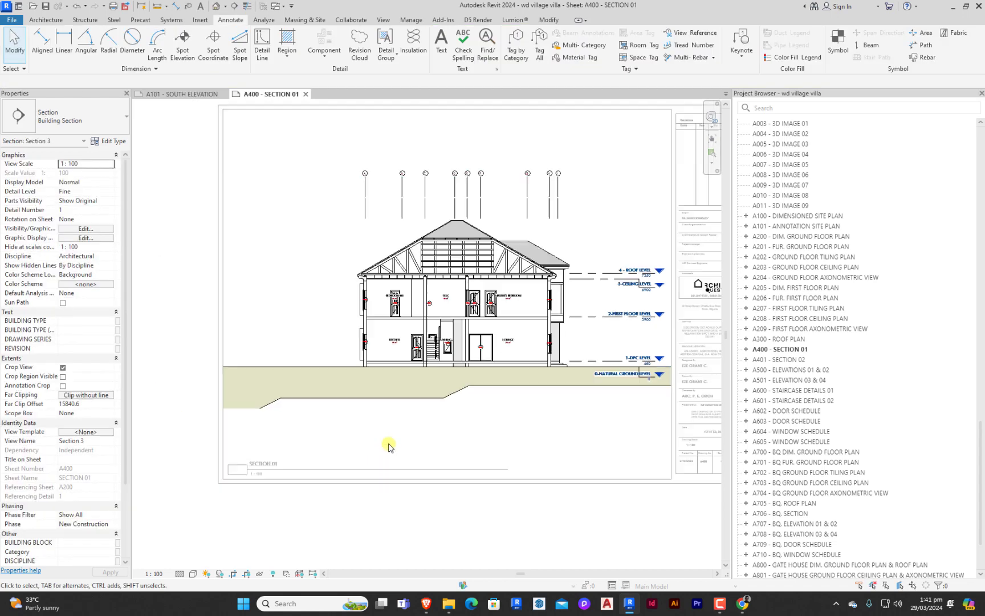
# Step: Change the five stepped underside lines of the earth region's boundary to the <Invisible lines> style and finish the boundary edit
pyautogui.scroll(2, 504, 445)
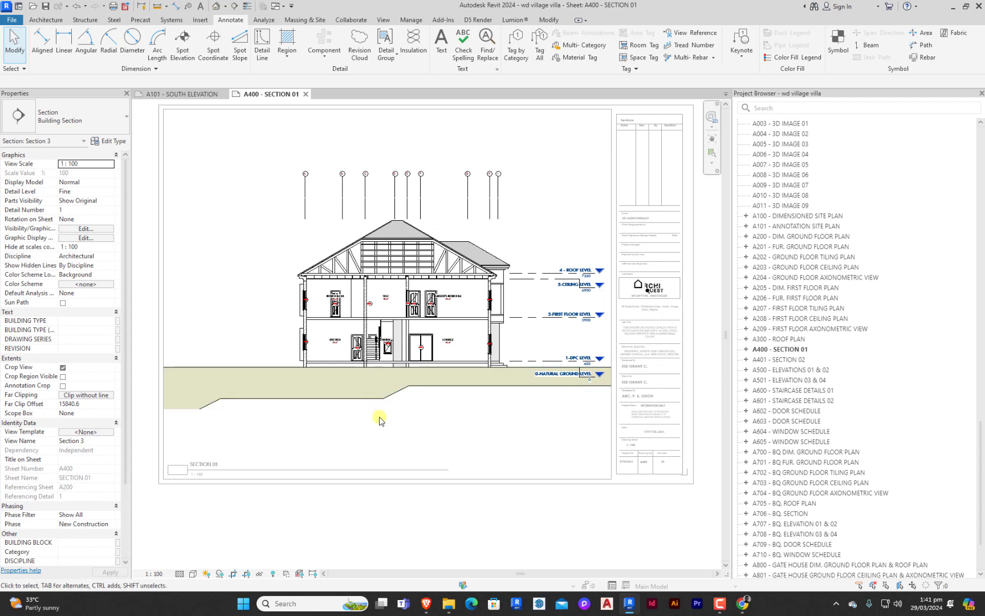
pyautogui.doubleClick(330, 406)
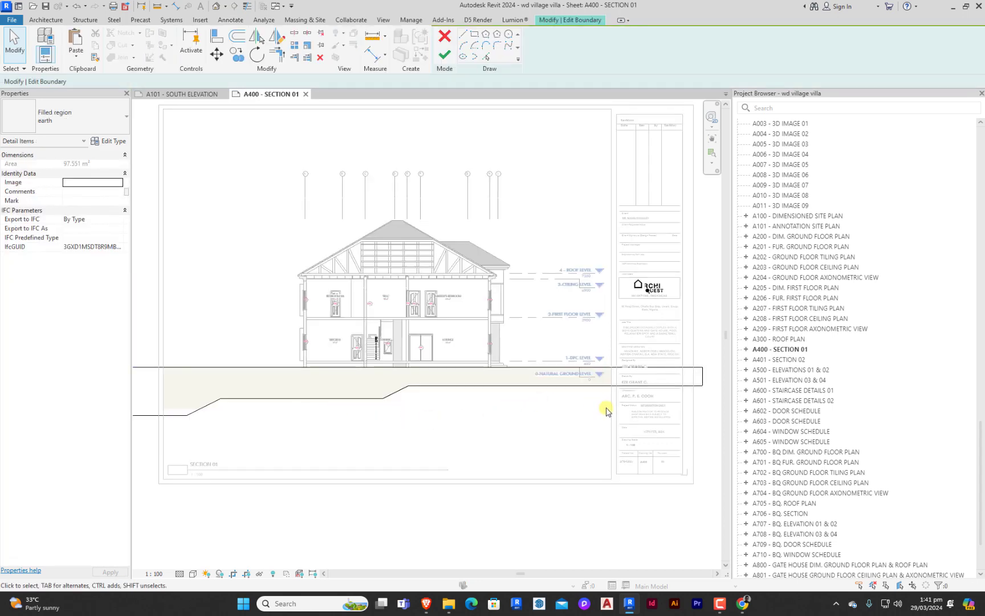
pyautogui.click(566, 386)
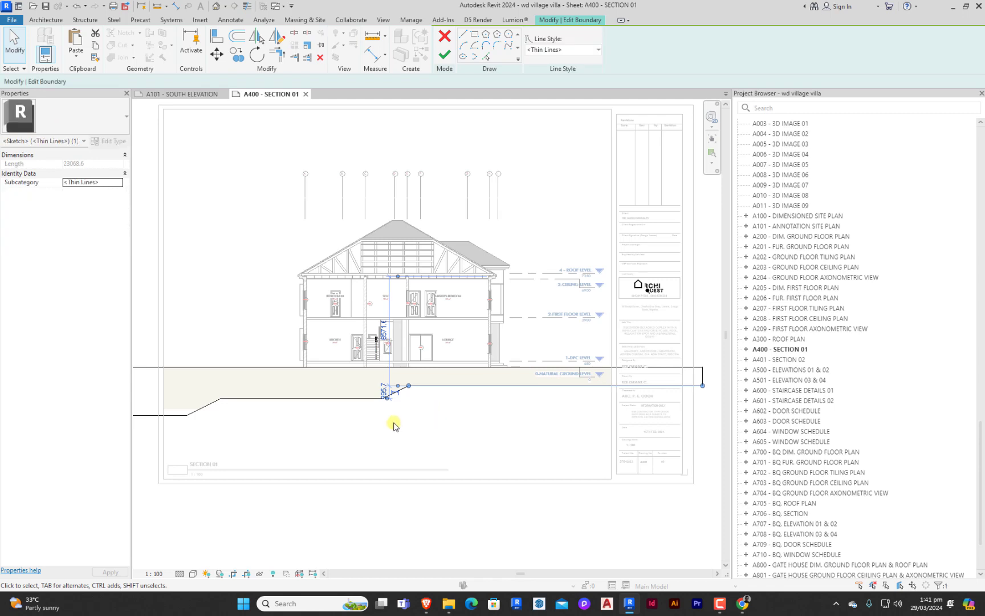
pyautogui.keyDown('ctrl'); pyautogui.moveTo(395, 423); pyautogui.dragTo(352, 395); pyautogui.keyUp('ctrl')
pyautogui.keyDown('ctrl'); pyautogui.moveTo(209, 429); pyautogui.dragTo(174, 417); pyautogui.keyUp('ctrl')
pyautogui.click(542, 50)
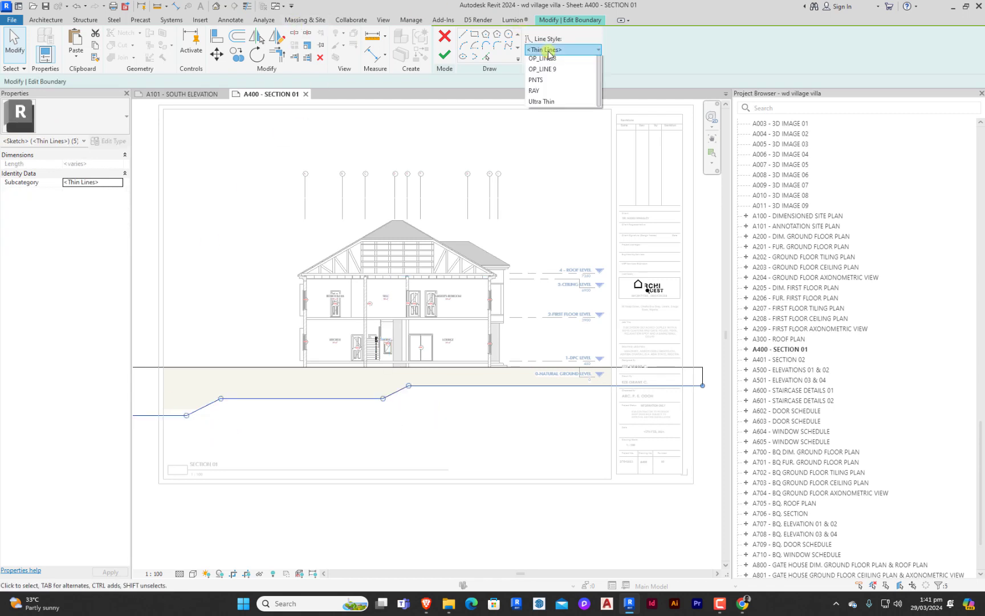
pyautogui.scroll(3, 545, 84)
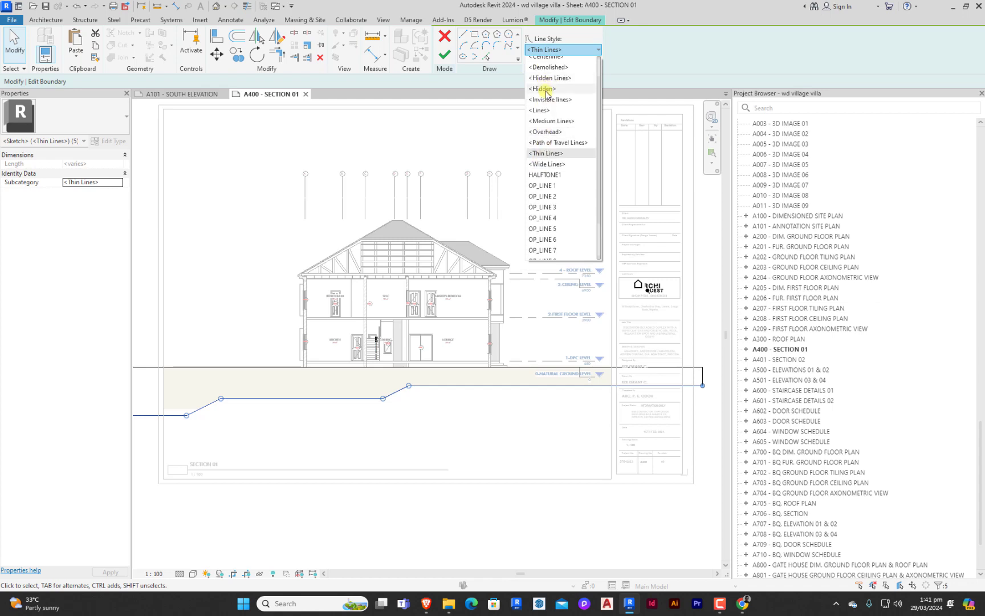
pyautogui.click(542, 103)
pyautogui.click(446, 56)
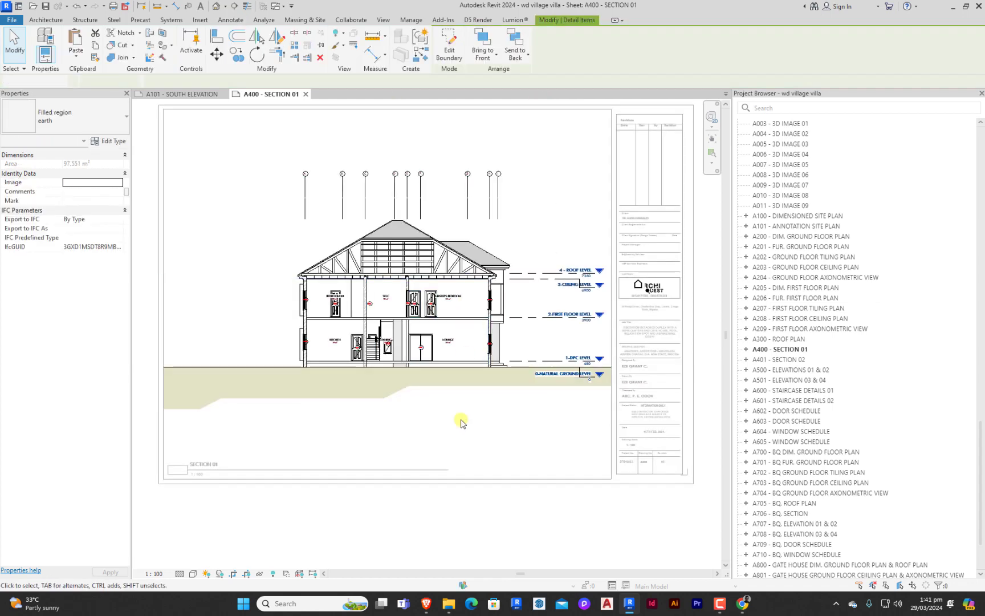
# Step: Reopen the earth region's boundary and split its top edge beneath the building, near the kitchen and lounge exterior walls
pyautogui.scroll(-3, 568, 449)
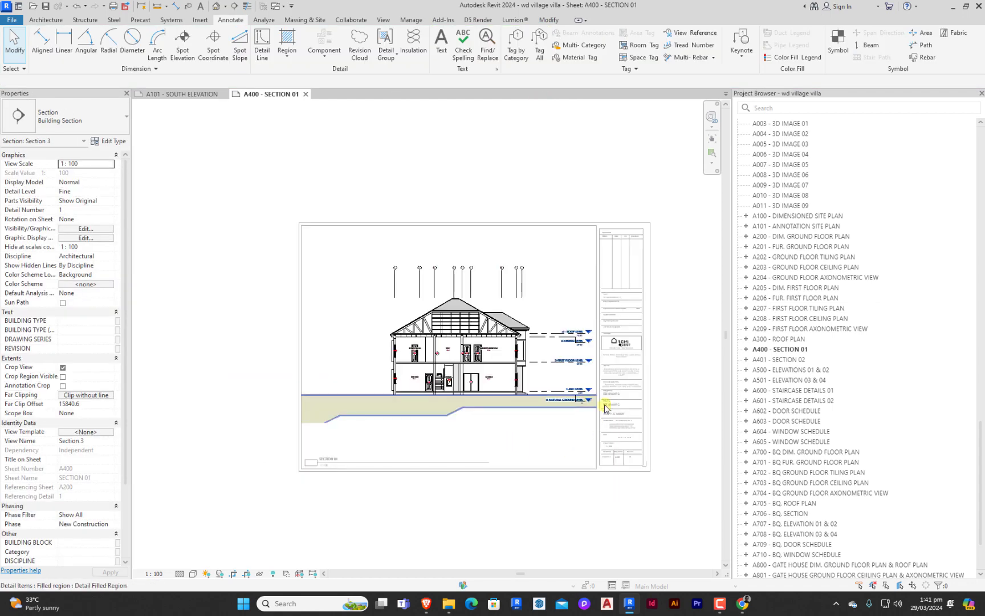
pyautogui.scroll(2, 602, 403)
pyautogui.scroll(-2, 505, 465)
pyautogui.scroll(2, 357, 413)
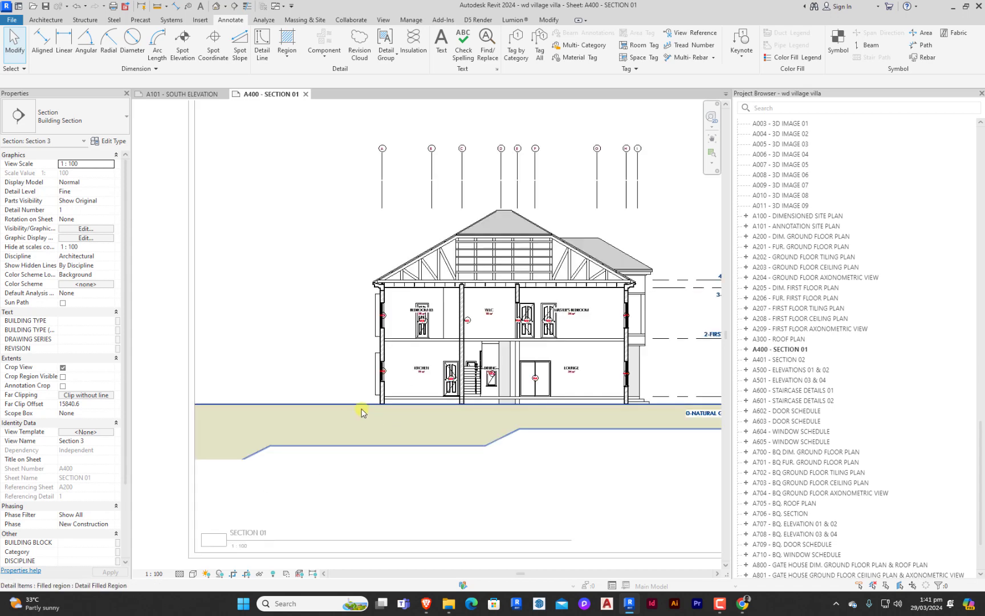
pyautogui.doubleClick(364, 412)
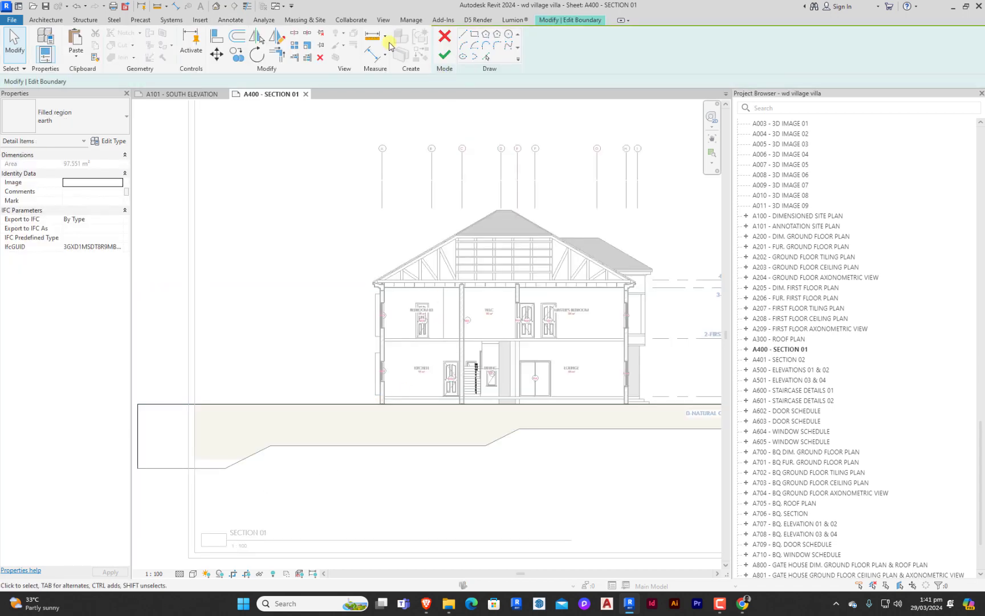
pyautogui.click(294, 34)
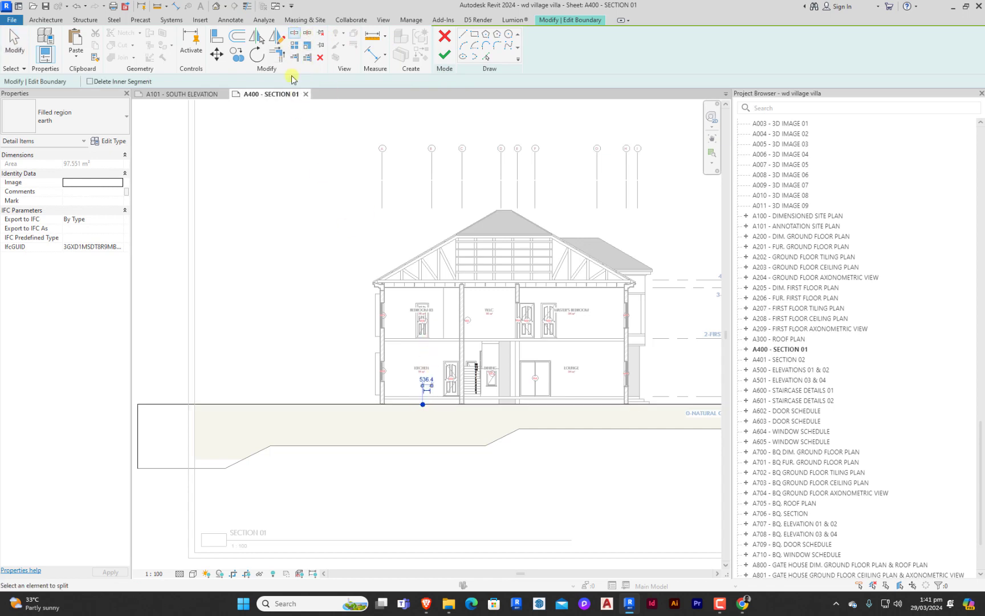
pyautogui.press('Escape')
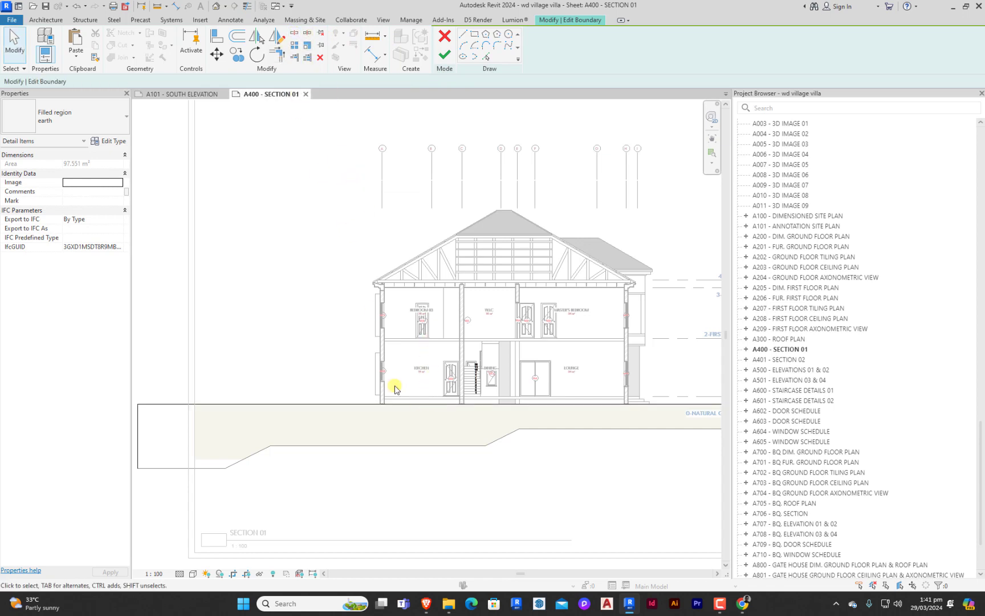
pyautogui.click(384, 412)
pyautogui.scroll(5, 381, 403)
pyautogui.moveTo(469, 413); pyautogui.dragTo(378, 411)
pyautogui.click(325, 369)
pyautogui.scroll(-3, 304, 394)
pyautogui.scroll(-3, 304, 394)
pyautogui.scroll(2, 459, 409)
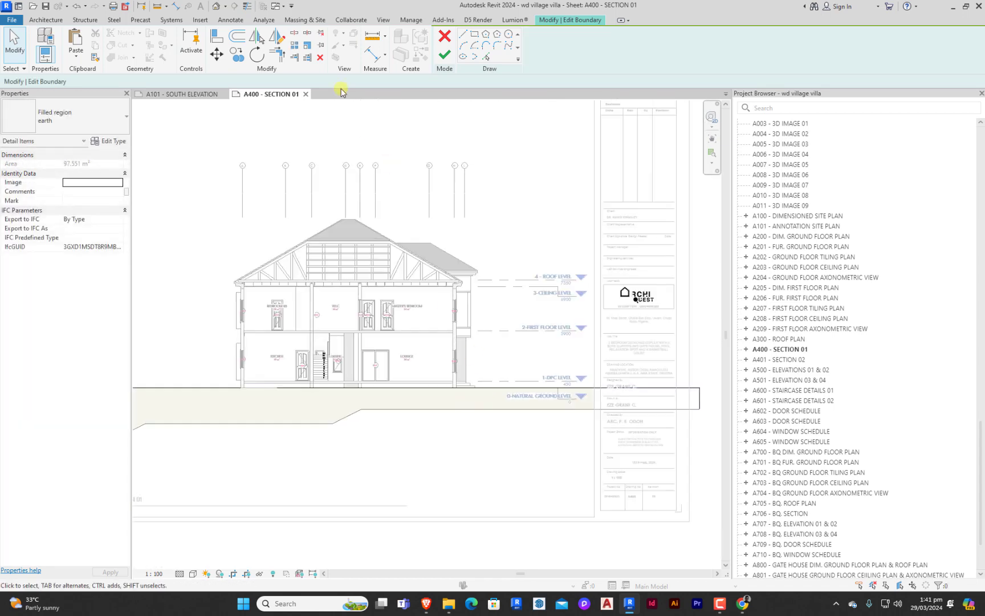
pyautogui.click(444, 393)
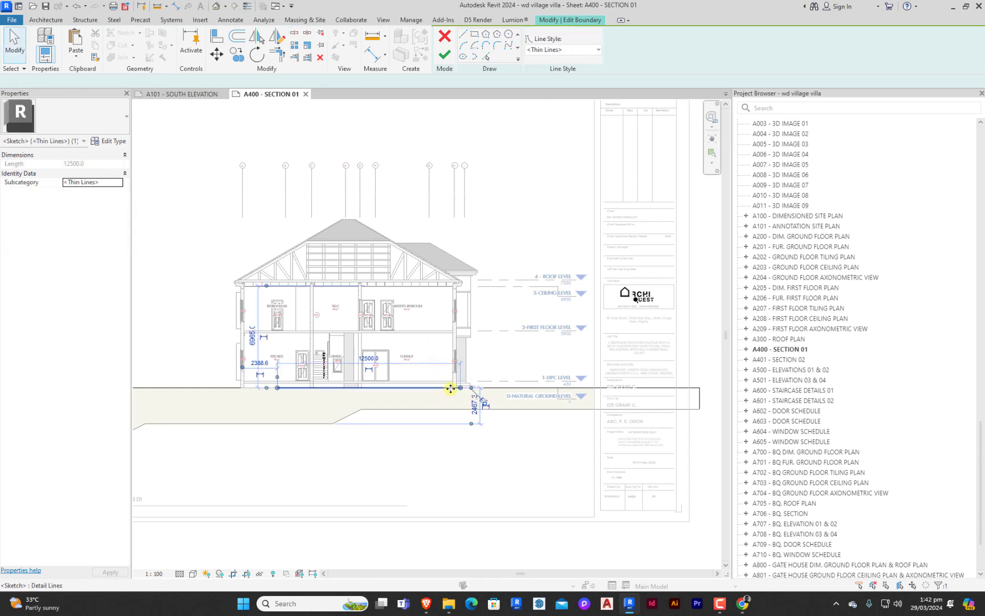
# Step: Shorten the top edge's middle segment to the lounge's exterior wall and set its line style to <Invisible lines>
pyautogui.scroll(5, 450, 392)
pyautogui.click(461, 390)
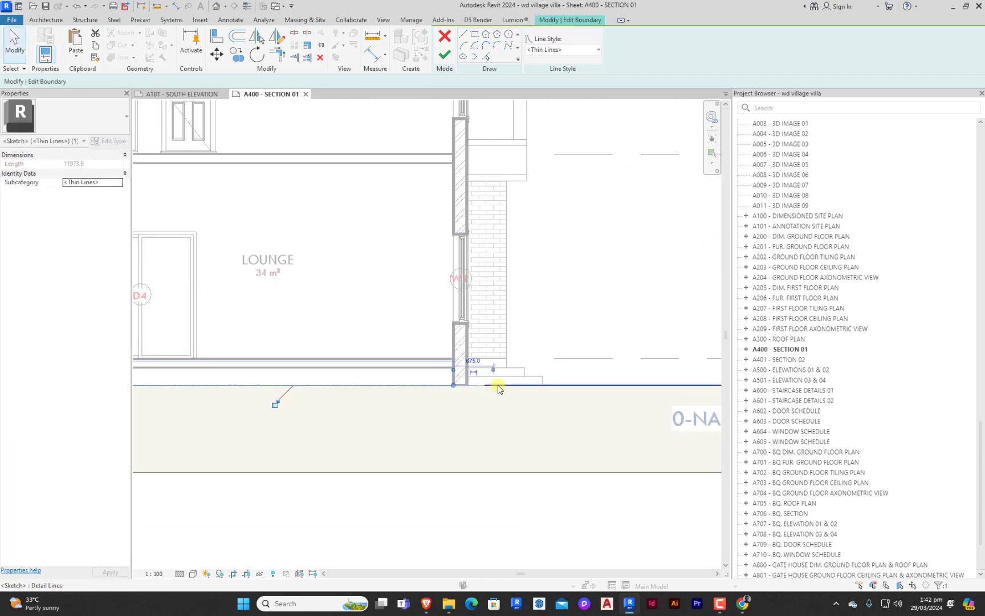
pyautogui.click(546, 50)
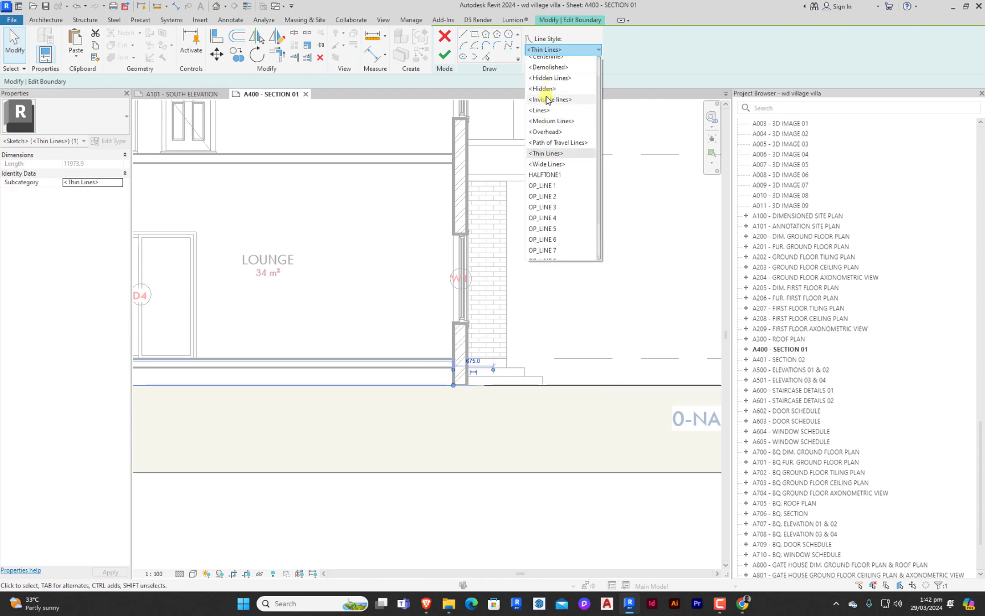
pyautogui.click(548, 99)
pyautogui.click(575, 230)
# Step: Adjust the inner end of the top-edge segment outside the lounge to the wall's outer face
pyautogui.click(482, 385)
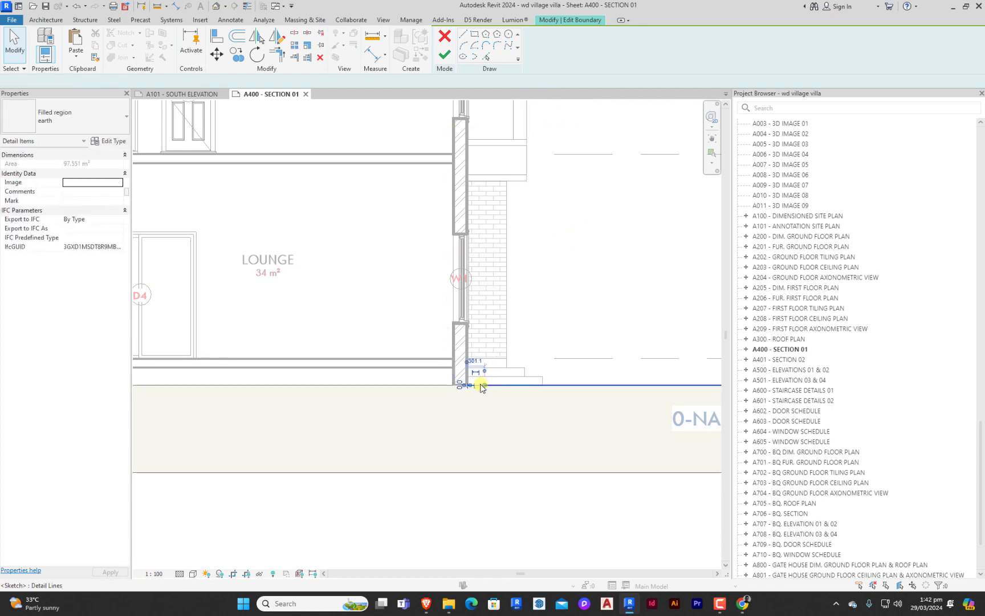
pyautogui.moveTo(484, 385); pyautogui.dragTo(467, 385)
pyautogui.click(589, 297)
# Step: Stretch the invisible top-edge segment to the outer face of the kitchen's exterior wall and finish the boundary edit
pyautogui.click(442, 385)
pyautogui.scroll(-3, 594, 369)
pyautogui.scroll(-2, 341, 369)
pyautogui.scroll(6, 526, 367)
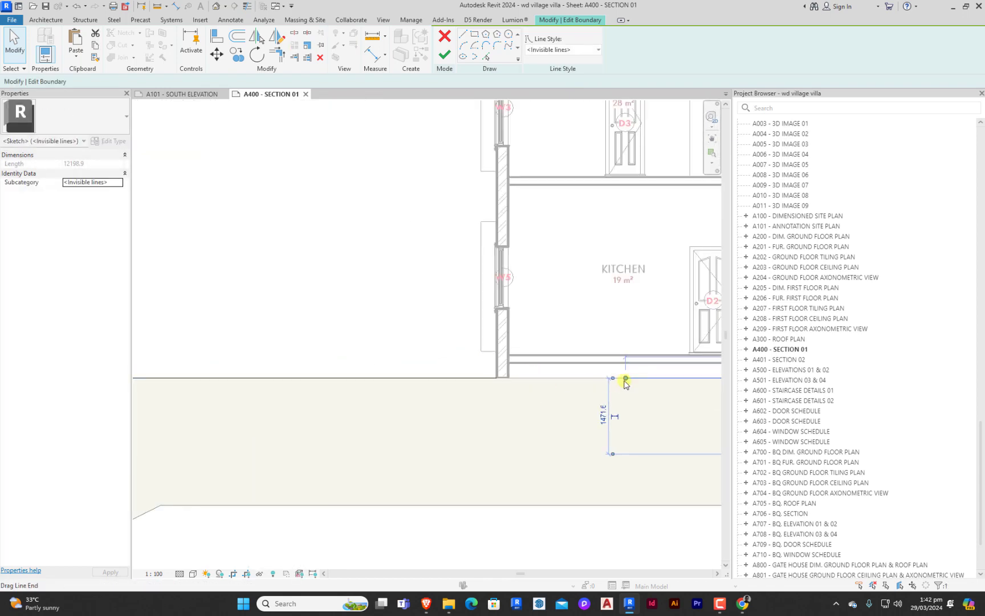
pyautogui.moveTo(545, 374); pyautogui.dragTo(497, 377)
pyautogui.click(413, 354)
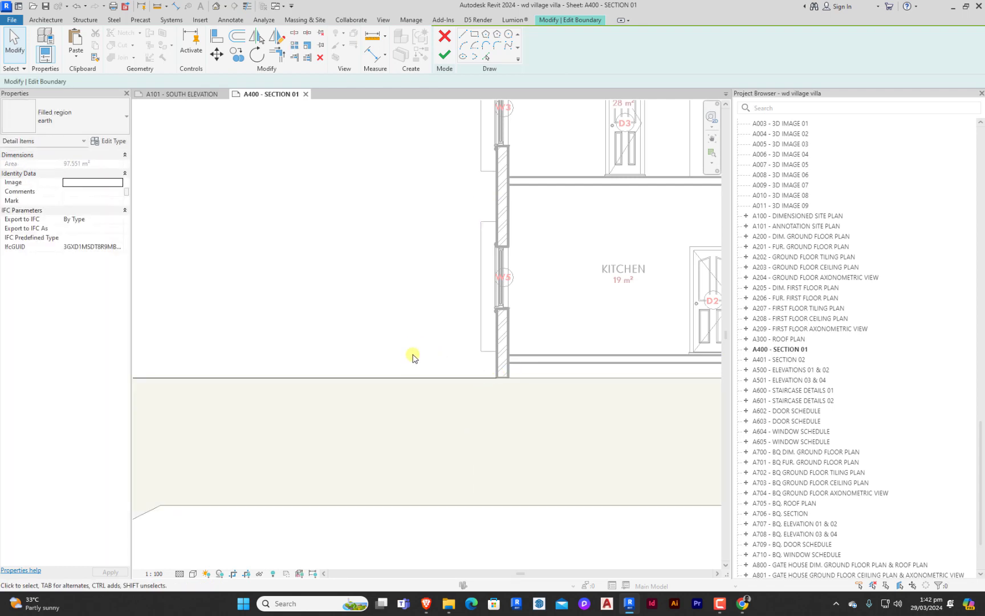
pyautogui.click(446, 56)
pyautogui.press('Escape')
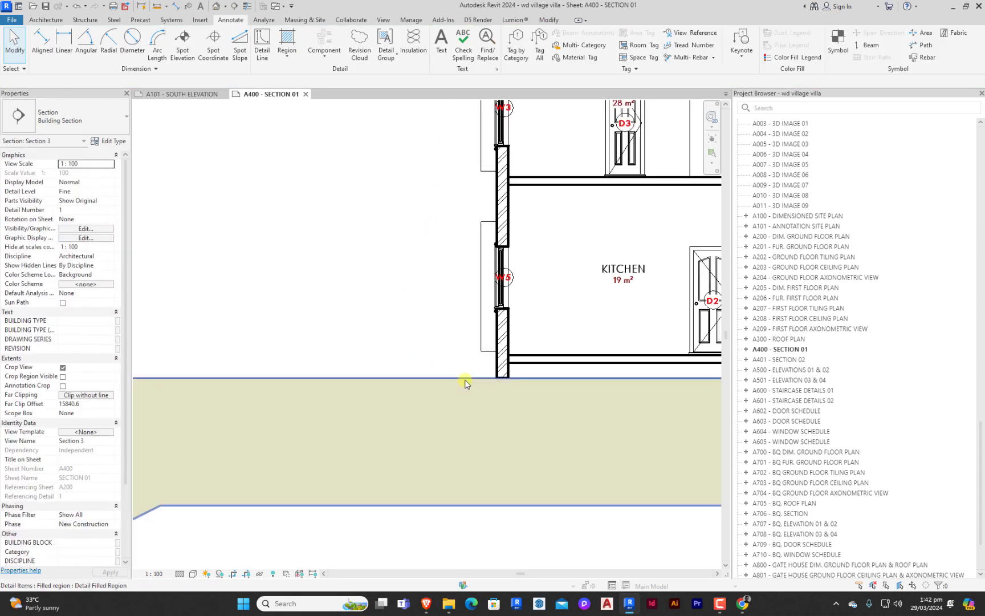
# Step: Override the earth filled region's projection lines in this view with a line weight of 7
pyautogui.scroll(2, 461, 378)
pyautogui.rightClick(460, 379)
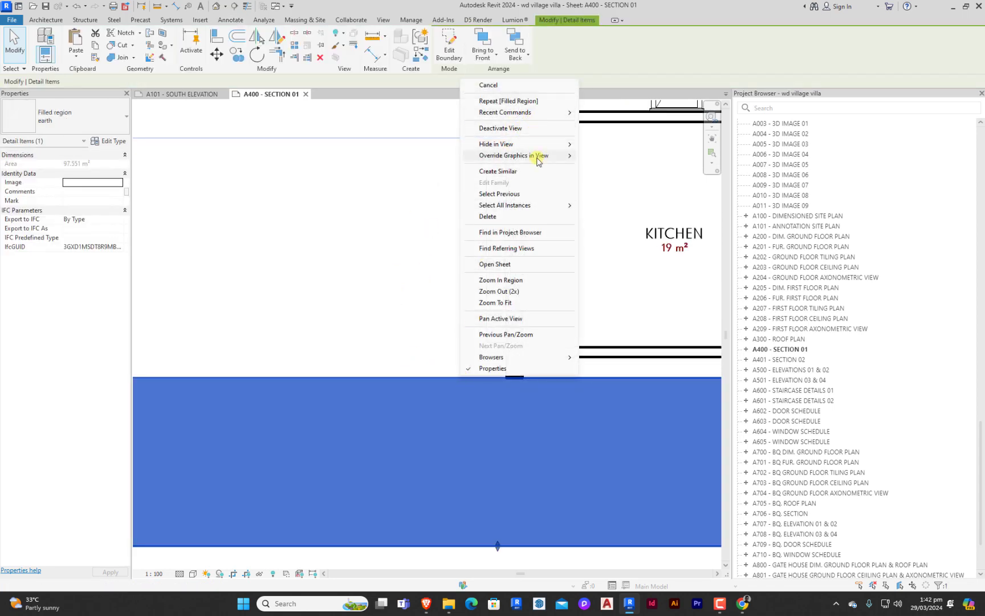
pyautogui.moveTo(536, 157)
pyautogui.click(611, 156)
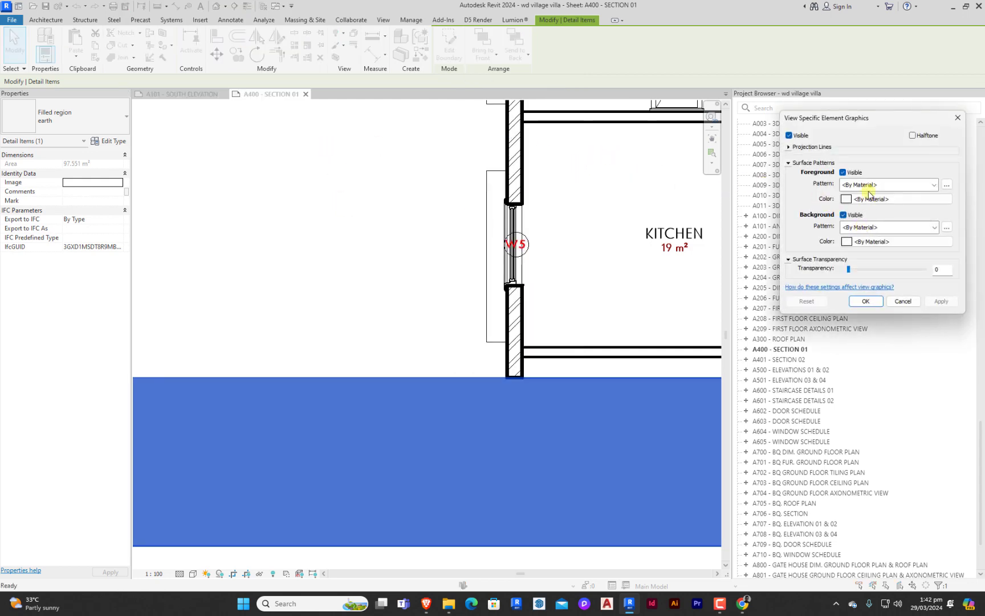
pyautogui.click(789, 147)
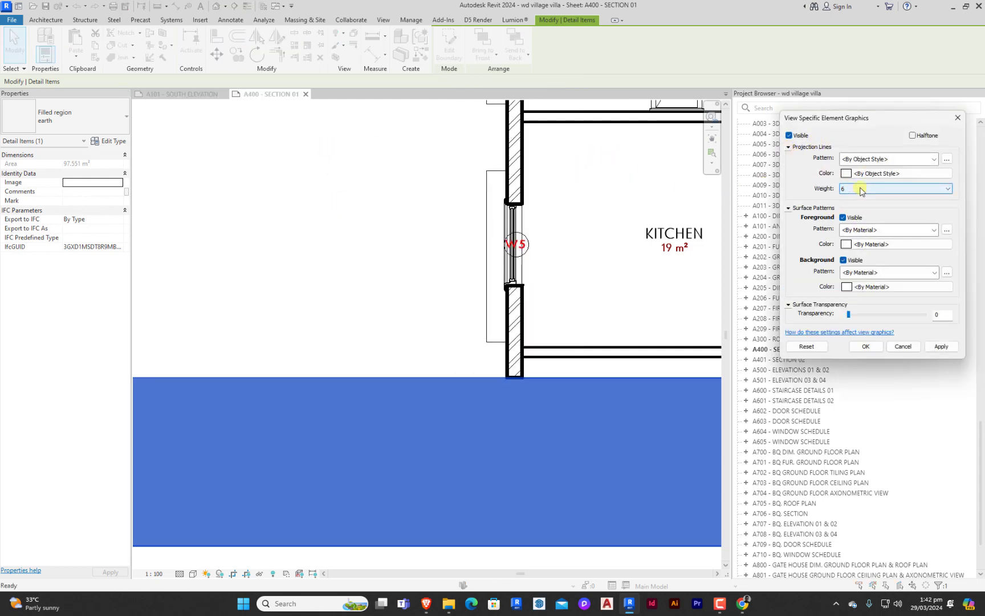
pyautogui.click(862, 346)
pyautogui.click(378, 344)
pyautogui.scroll(-3, 399, 371)
pyautogui.scroll(2, 410, 346)
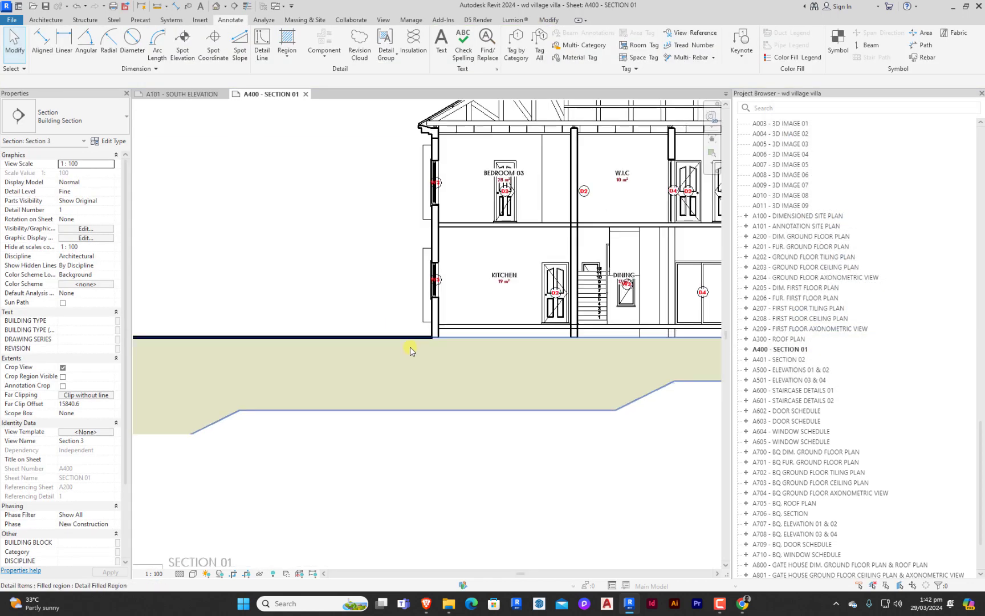
pyautogui.scroll(3, 425, 342)
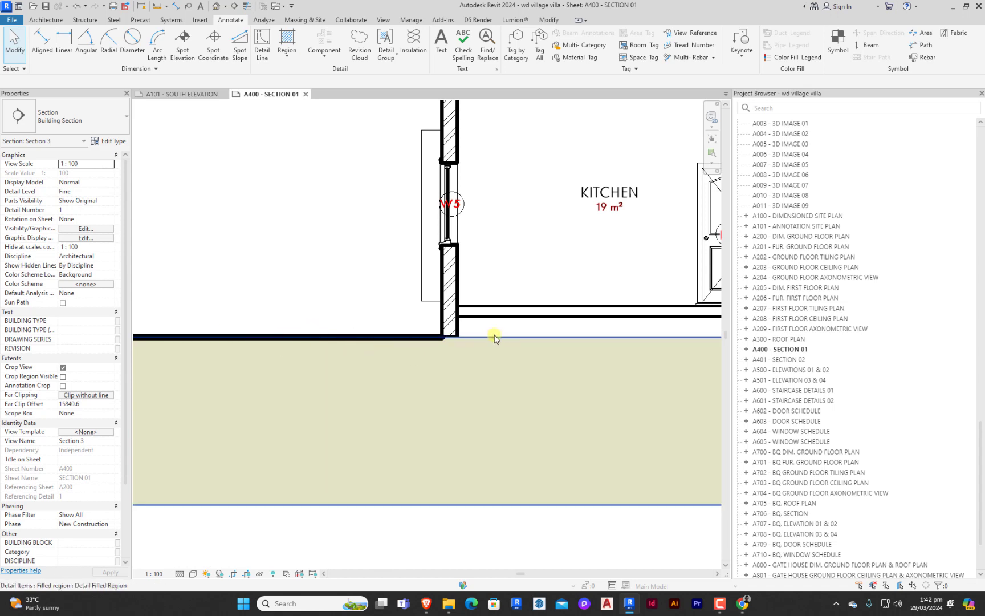
pyautogui.scroll(-5, 426, 391)
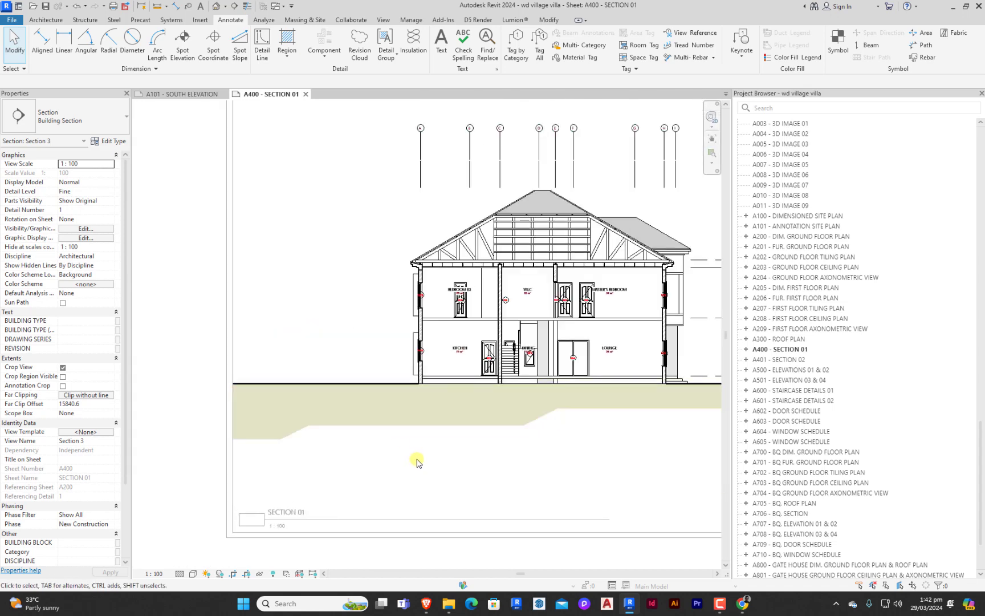
pyautogui.scroll(2, 670, 396)
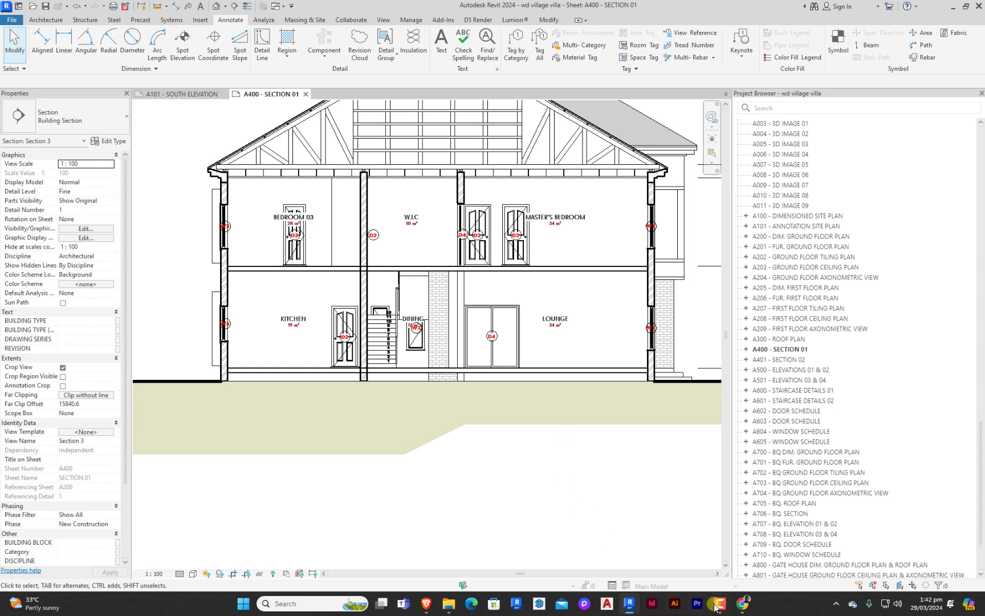
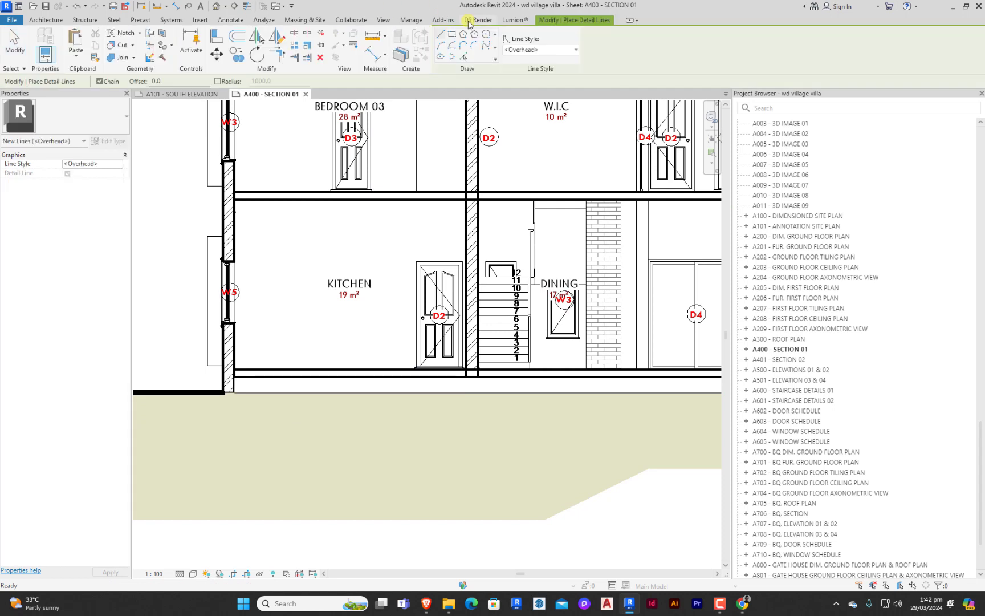
# Step: Draw two <Thin Lines> detail lines forming an inverted V between the ground line and the kitchen floor slab's underside, starting at the exterior wall's inner face
pyautogui.click(450, 37)
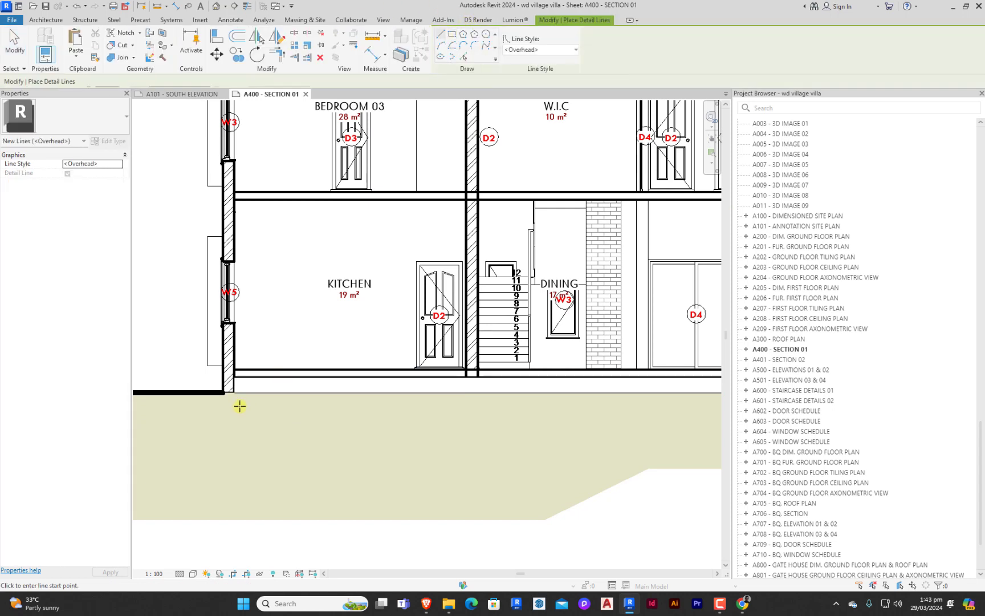
pyautogui.scroll(3, 231, 391)
pyautogui.click(226, 370)
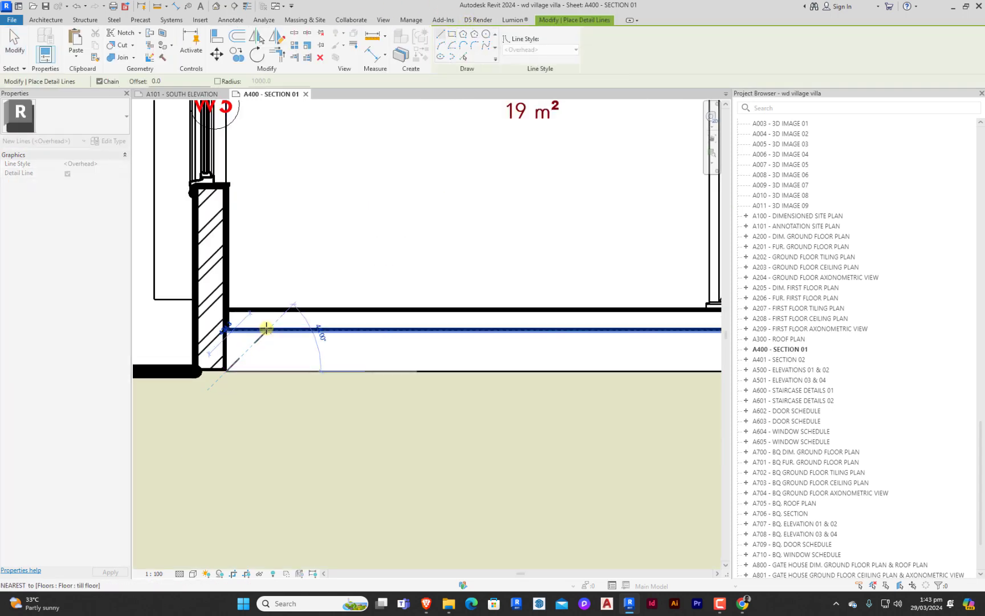
pyautogui.click(570, 49)
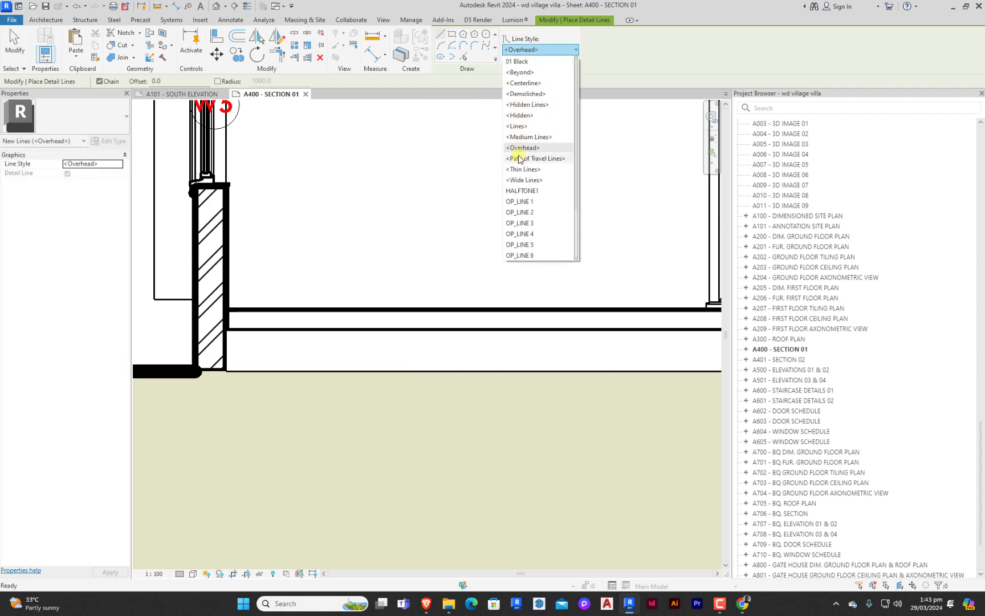
pyautogui.click(519, 169)
pyautogui.click(226, 370)
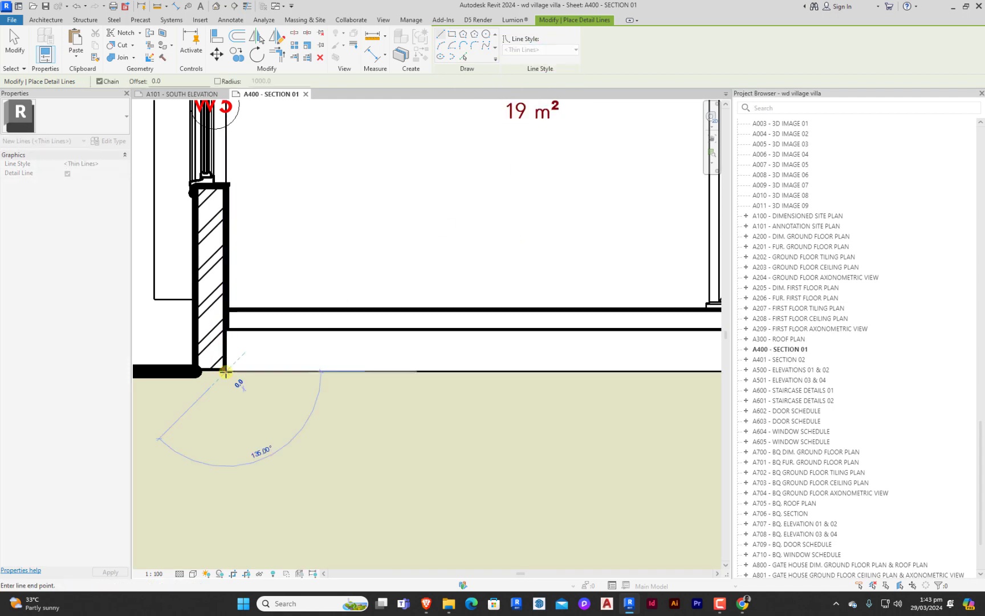
pyautogui.click(266, 331)
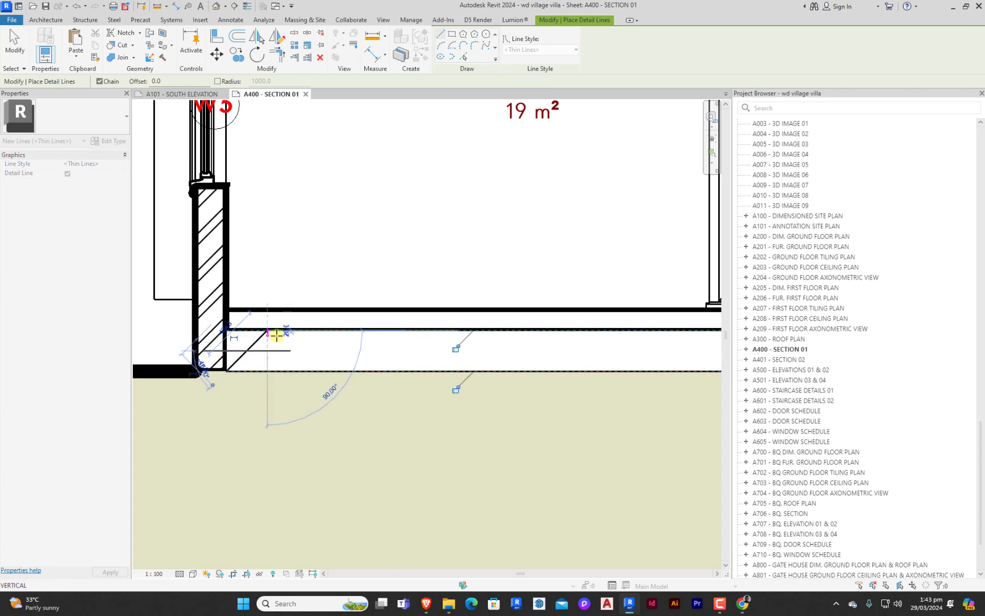
pyautogui.click(308, 371)
pyautogui.press('Escape')
pyautogui.click(288, 351)
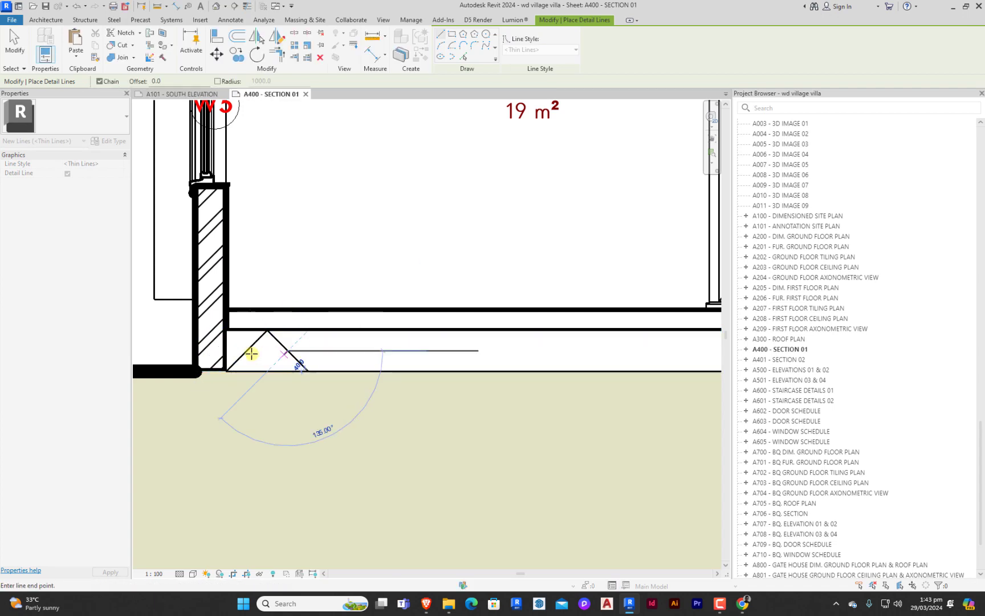
pyautogui.press('Escape')
pyautogui.press('Escape')
# Step: Combine the two diagonal thin lines beneath the kitchen floor into a detail group with the default name
pyautogui.click(289, 349)
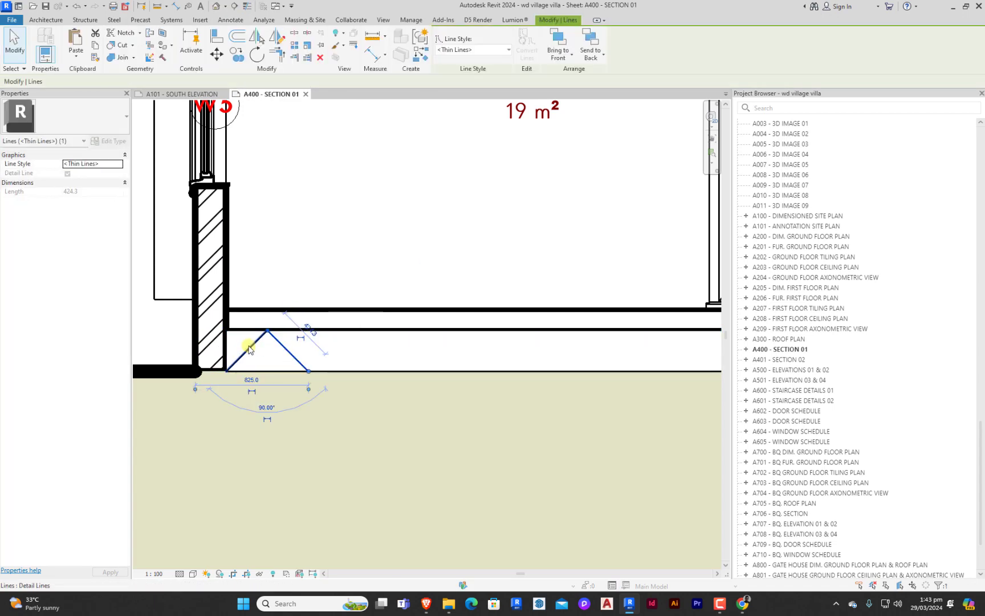
pyautogui.keyDown('ctrl'); pyautogui.click(249, 349); pyautogui.keyUp('ctrl')
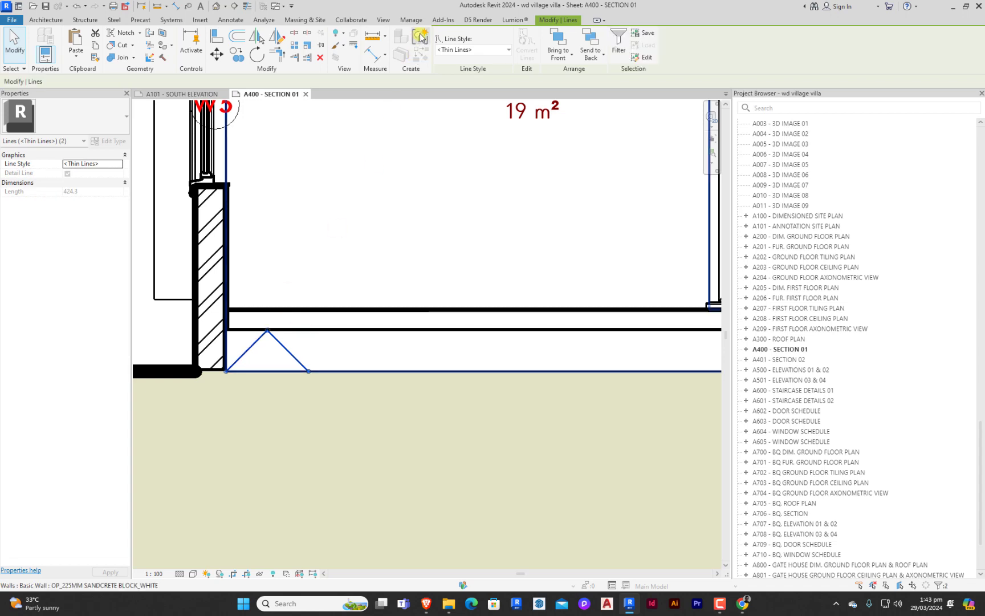
pyautogui.click(421, 37)
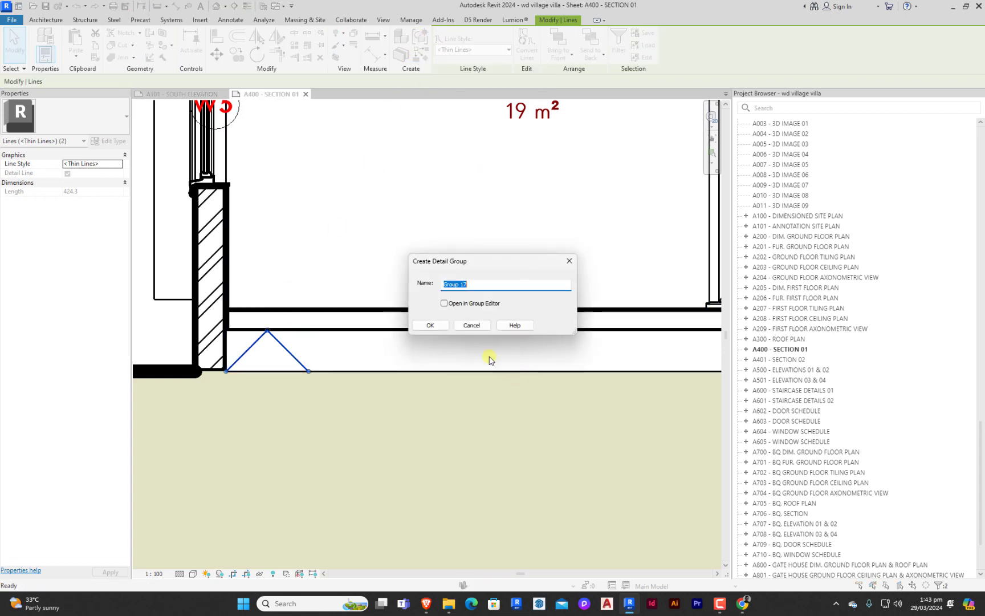
pyautogui.click(430, 325)
# Step: Copy the zigzag detail group end to end at 600 mm spacing beneath the kitchen floor, past the wall beside the stairs
pyautogui.press('c')
pyautogui.press('o')
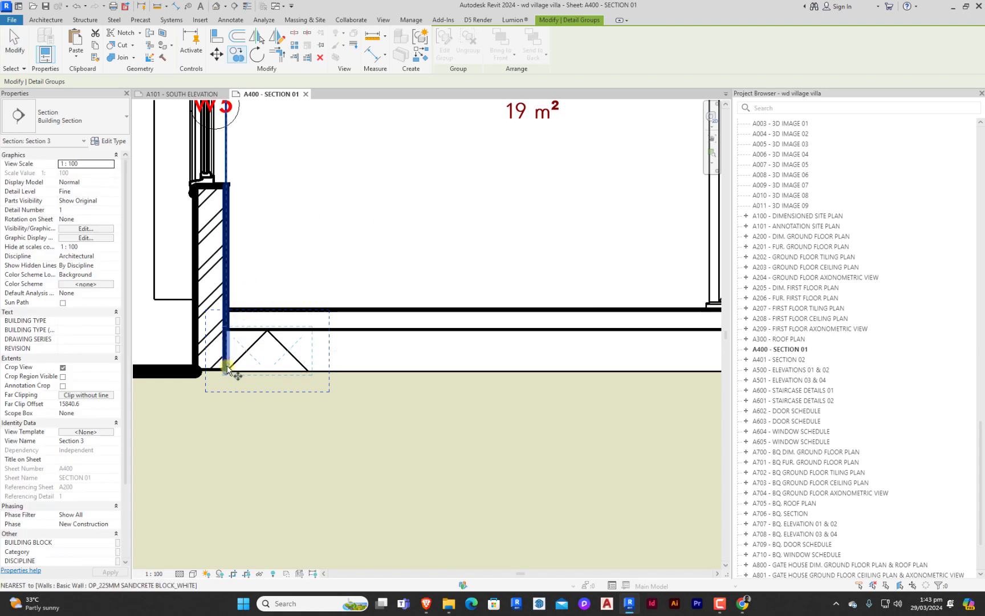
pyautogui.click(226, 374)
pyautogui.click(308, 371)
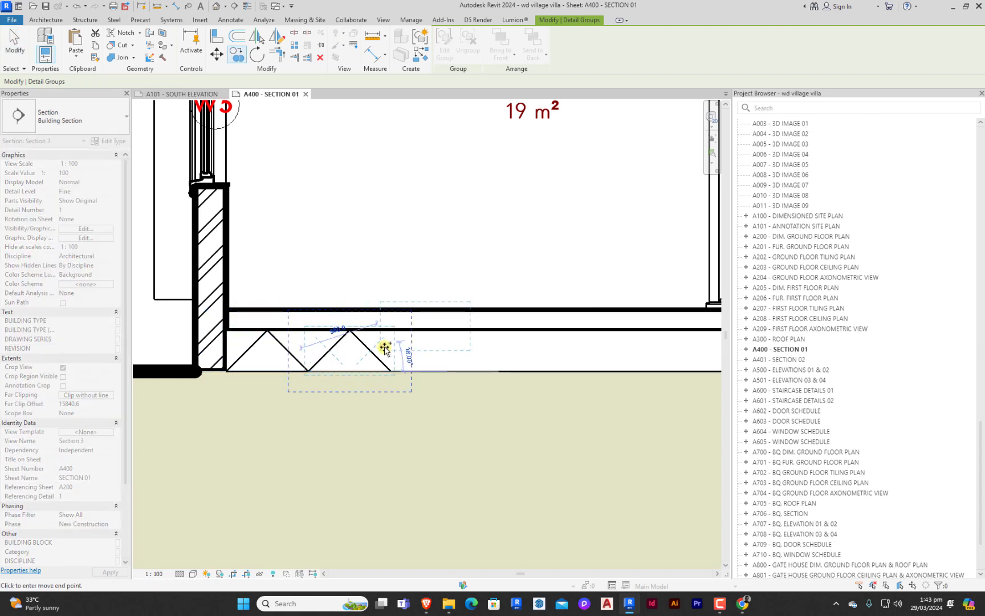
pyautogui.click(390, 371)
pyautogui.click(472, 371)
pyautogui.click(554, 371)
pyautogui.click(637, 371)
pyautogui.moveTo(719, 371); pyautogui.dragTo(397, 375, button='middle')
pyautogui.click(398, 375)
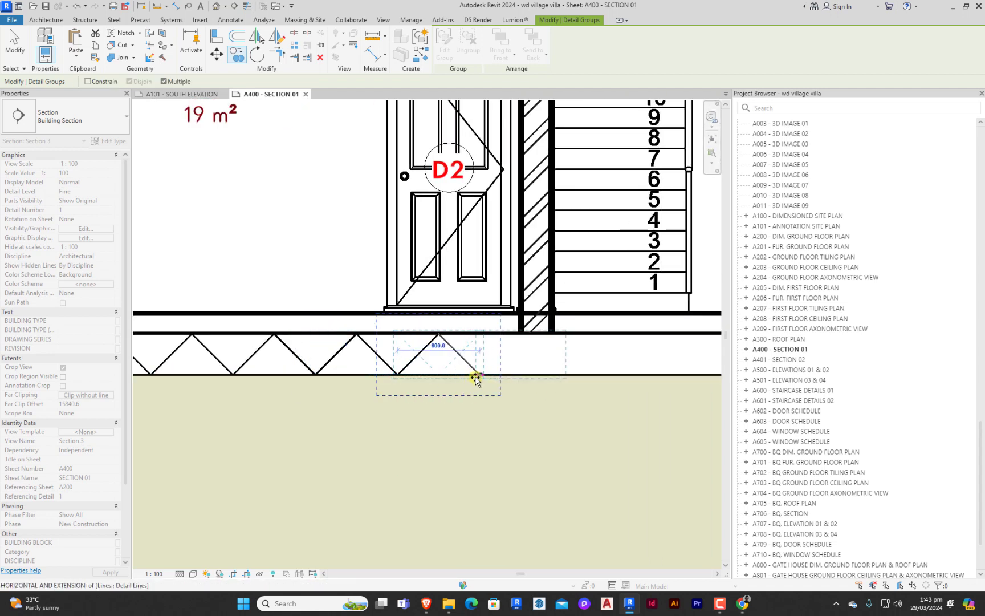
pyautogui.click(479, 374)
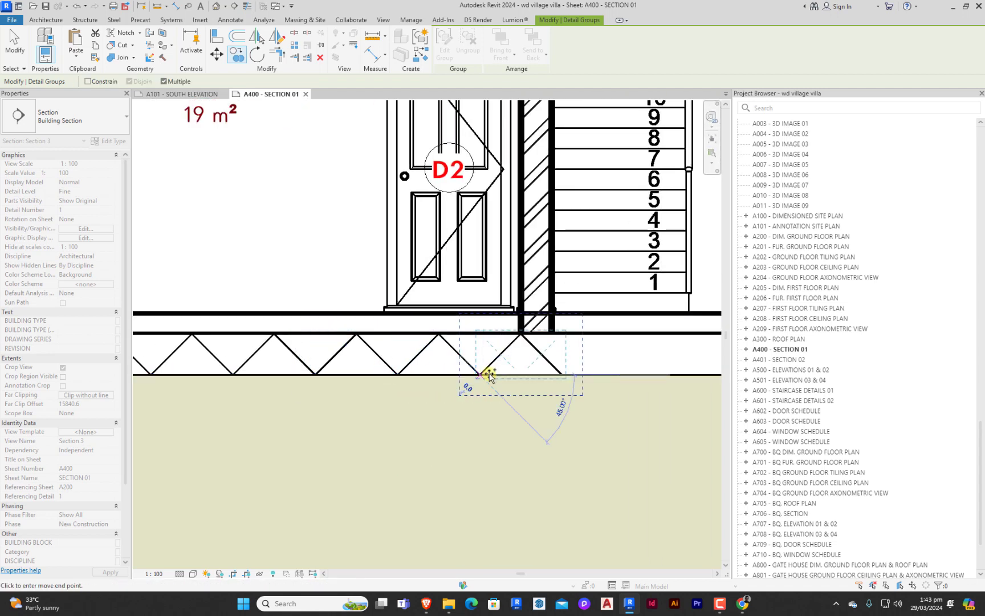
pyautogui.click(562, 375)
# Step: Continue placing end-to-end zigzag group copies at 600 mm spacing beneath the stairs and dining floor
pyautogui.moveTo(627, 380); pyautogui.dragTo(462, 383, button='middle')
pyautogui.click(479, 378)
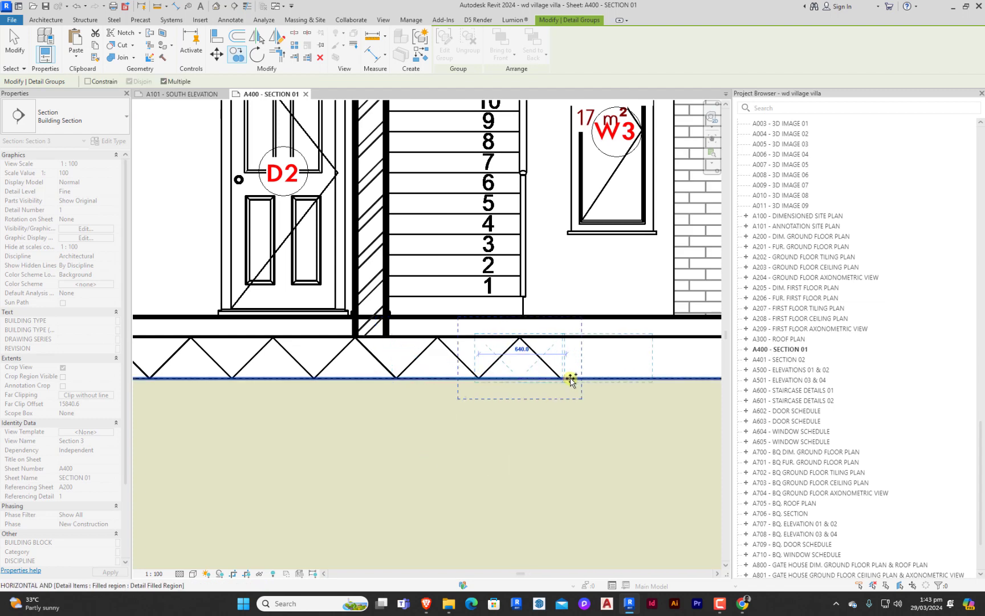
pyautogui.click(562, 379)
pyautogui.moveTo(644, 381); pyautogui.dragTo(495, 382, button='middle')
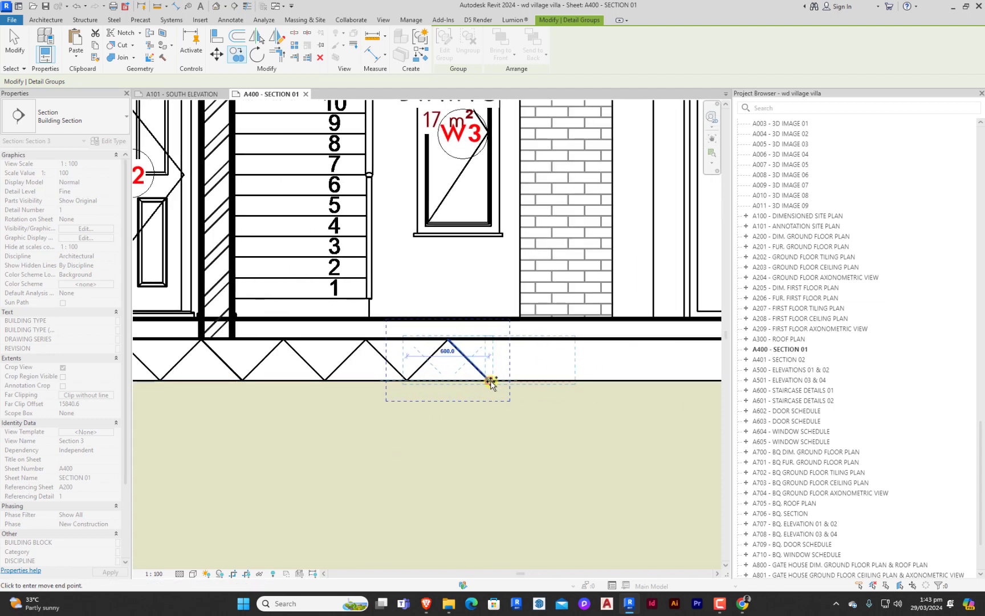
pyautogui.click(572, 381)
pyautogui.moveTo(643, 383); pyautogui.dragTo(417, 373, button='middle')
pyautogui.click(428, 371)
pyautogui.click(583, 374)
pyautogui.click(672, 371)
# Step: Continue the 600 mm zigzag group copies beneath the lounge floor to its exterior wall and finish copying
pyautogui.moveTo(673, 370); pyautogui.dragTo(287, 403, button='middle')
pyautogui.click(445, 396)
pyautogui.click(522, 397)
pyautogui.click(605, 398)
pyautogui.moveTo(618, 402); pyautogui.dragTo(303, 409, button='middle')
pyautogui.click(373, 407)
pyautogui.click(456, 407)
pyautogui.click(528, 407)
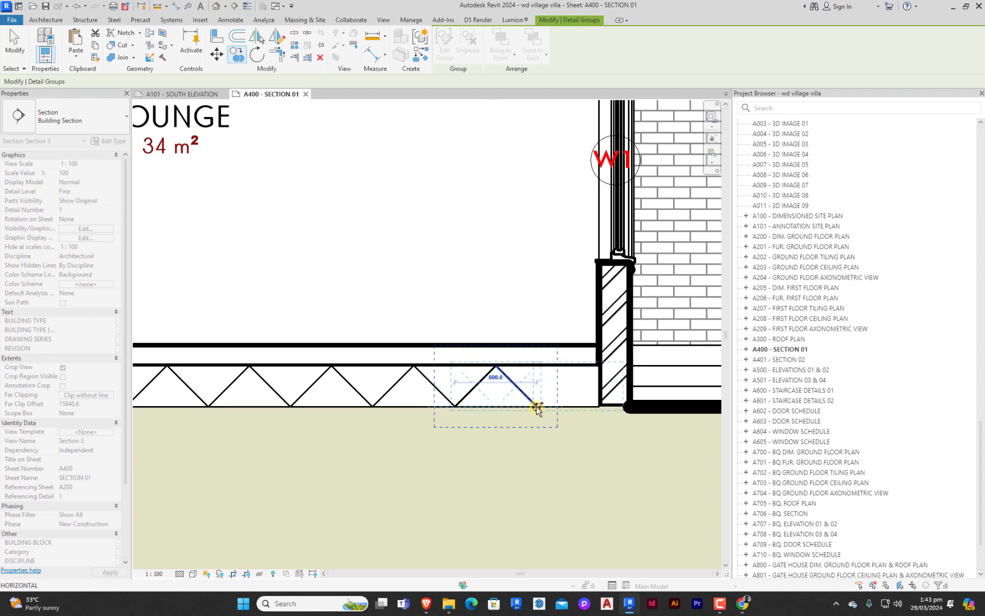
pyautogui.scroll(-3, 534, 409)
pyautogui.press('Escape')
pyautogui.press('Escape')
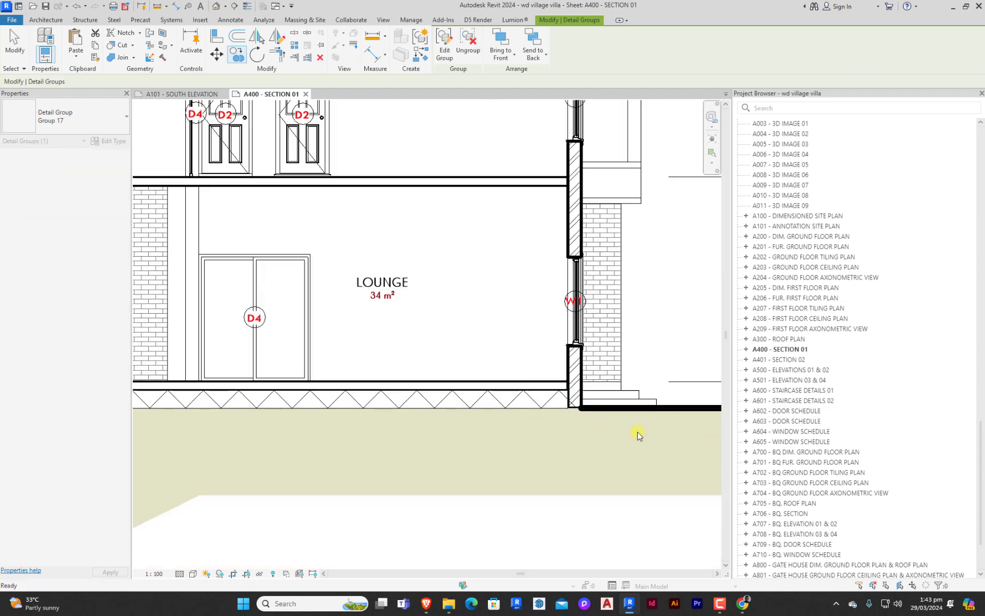
pyautogui.scroll(-6, 635, 433)
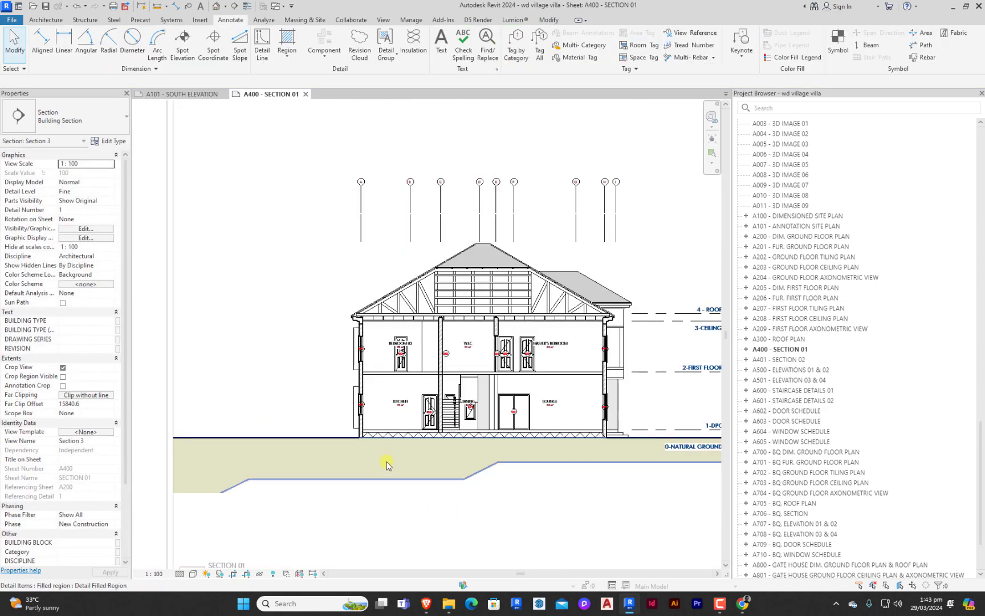
pyautogui.scroll(5, 396, 407)
pyautogui.click(349, 365)
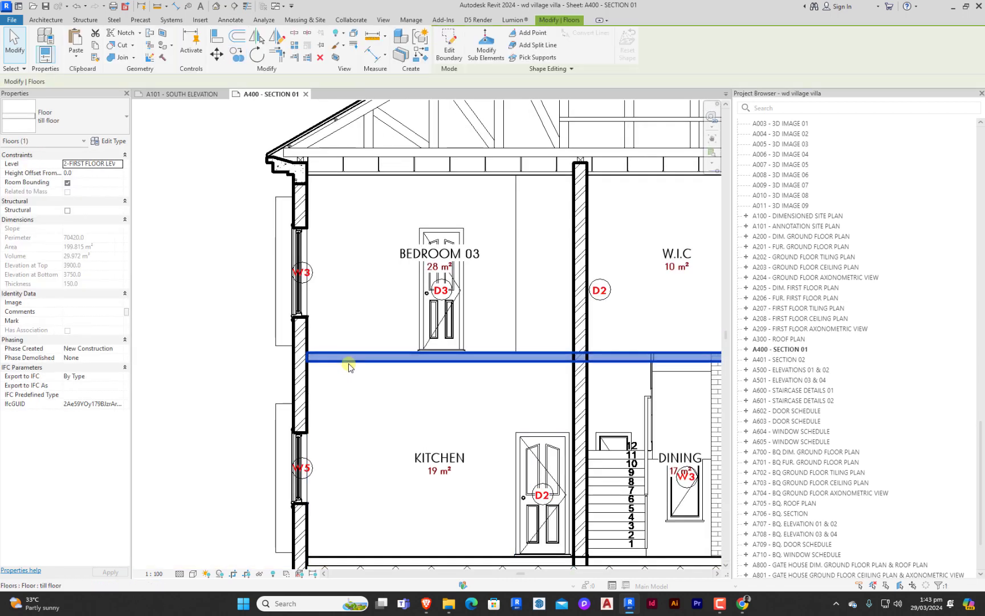
pyautogui.rightClick(356, 362)
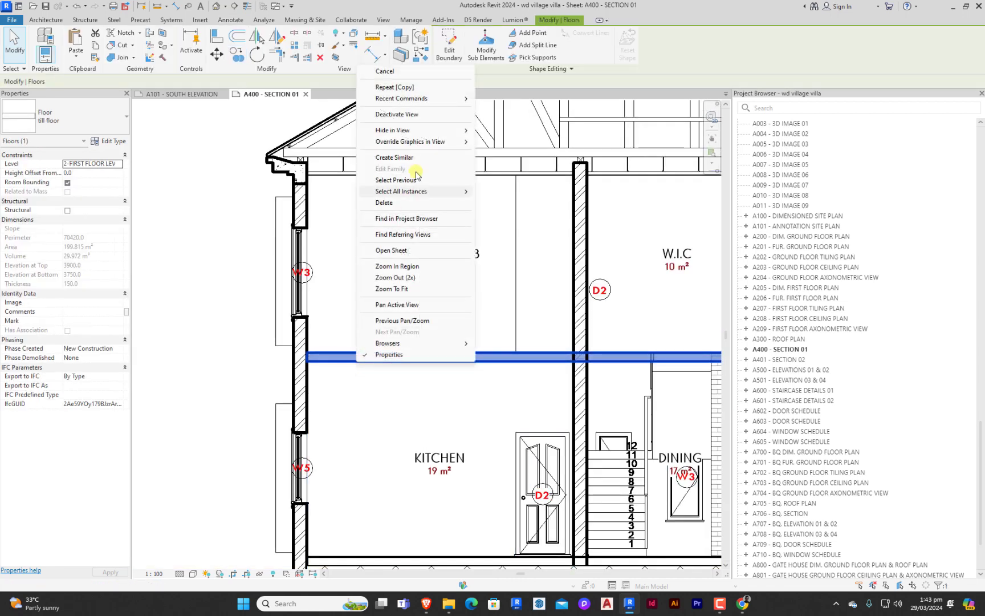
pyautogui.moveTo(422, 141)
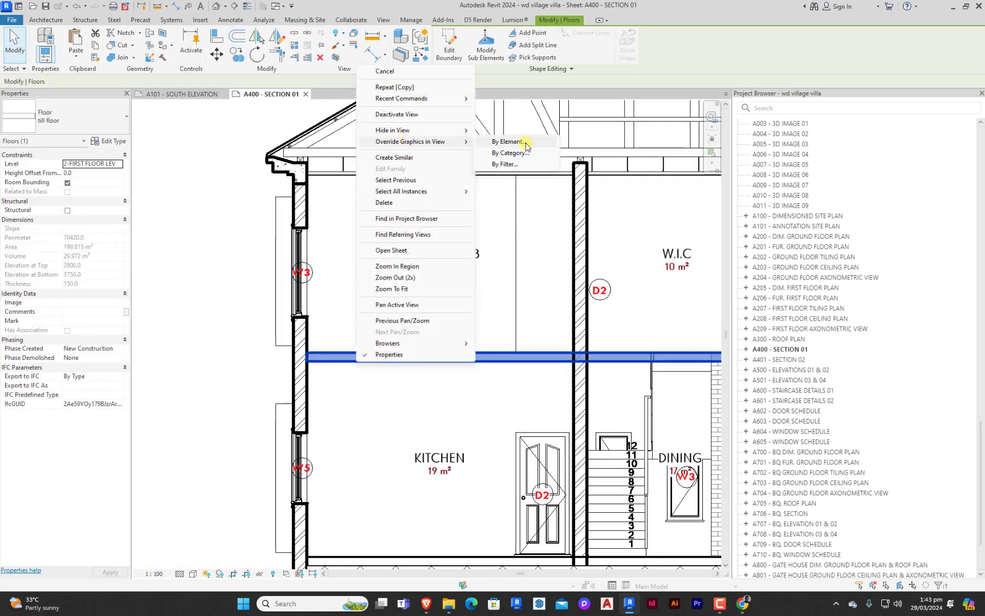
pyautogui.click(524, 144)
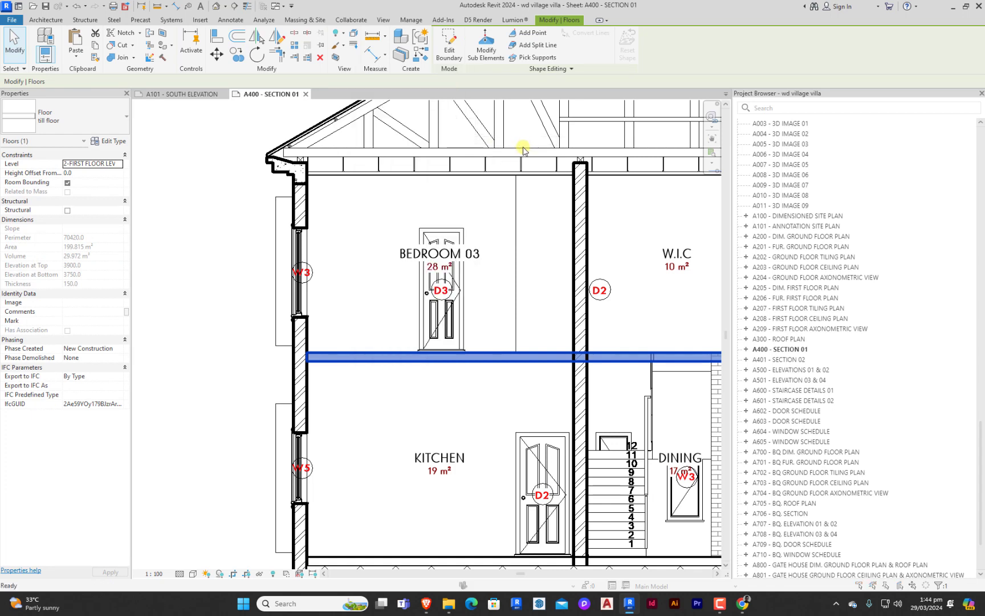
pyautogui.click(954, 118)
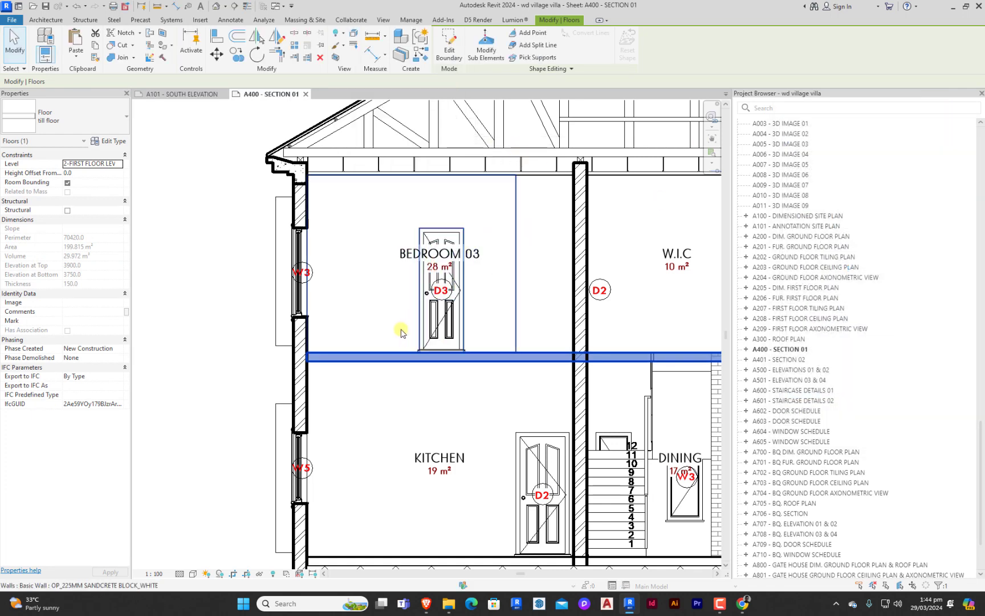
pyautogui.scroll(-3, 360, 360)
pyautogui.click(257, 370)
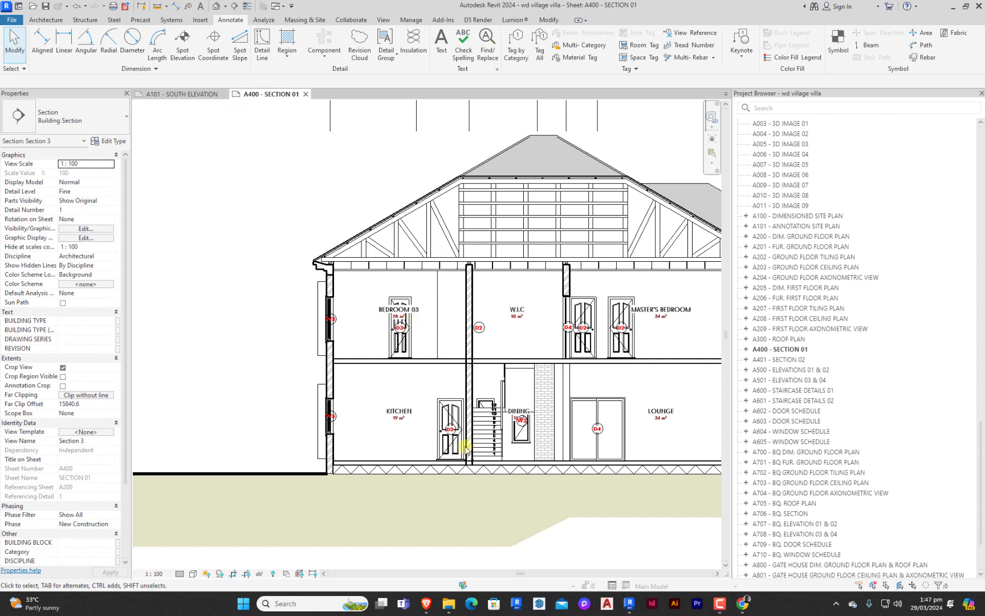
# Step: Override the floor category's cut pattern foreground in this view with a solid fill in black
pyautogui.scroll(-3, 417, 433)
pyautogui.scroll(3, 589, 457)
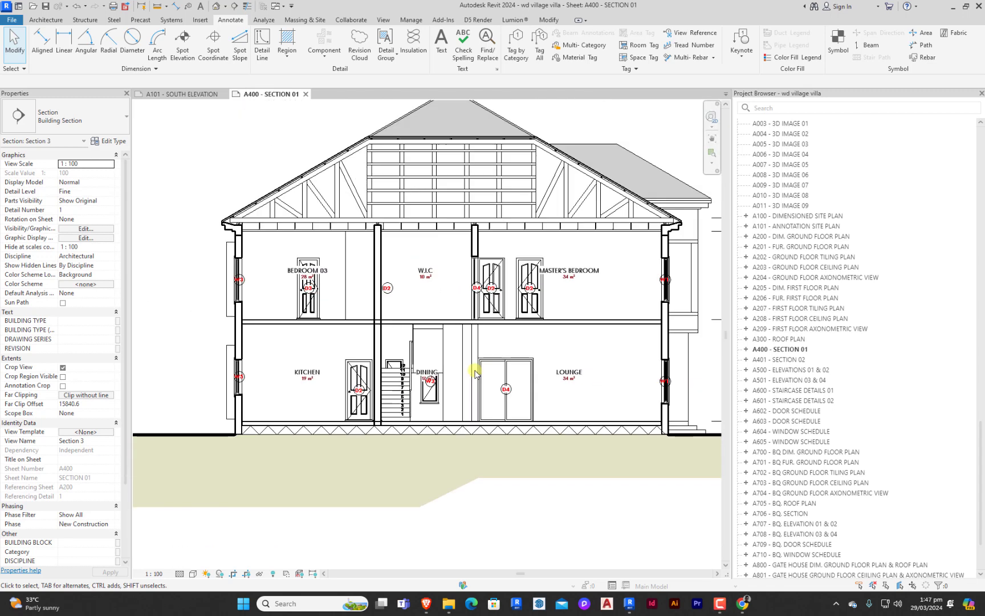
pyautogui.scroll(-2, 475, 370)
pyautogui.click(336, 340)
pyautogui.rightClick(336, 342)
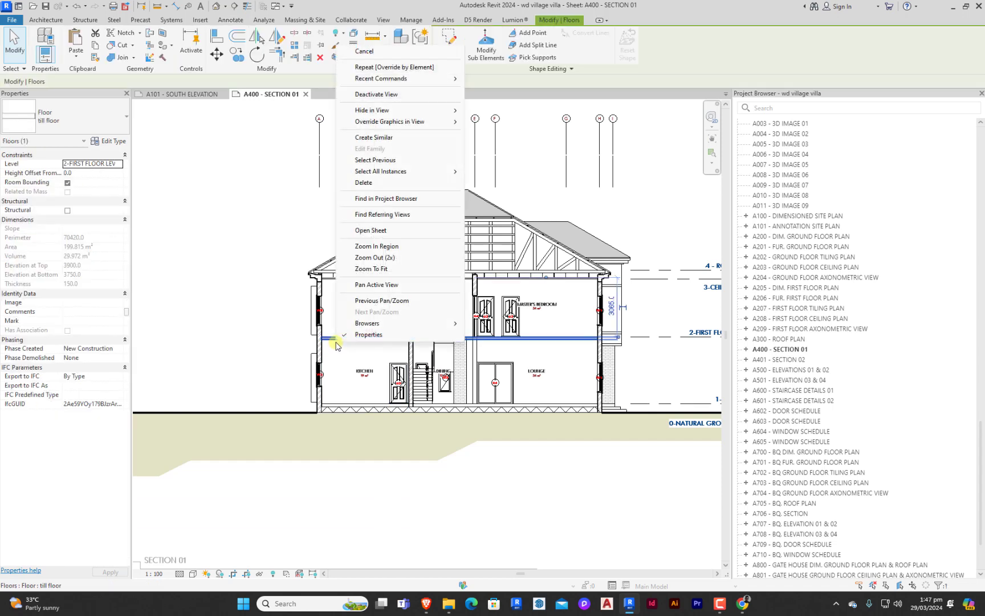
pyautogui.moveTo(393, 122)
pyautogui.click(499, 133)
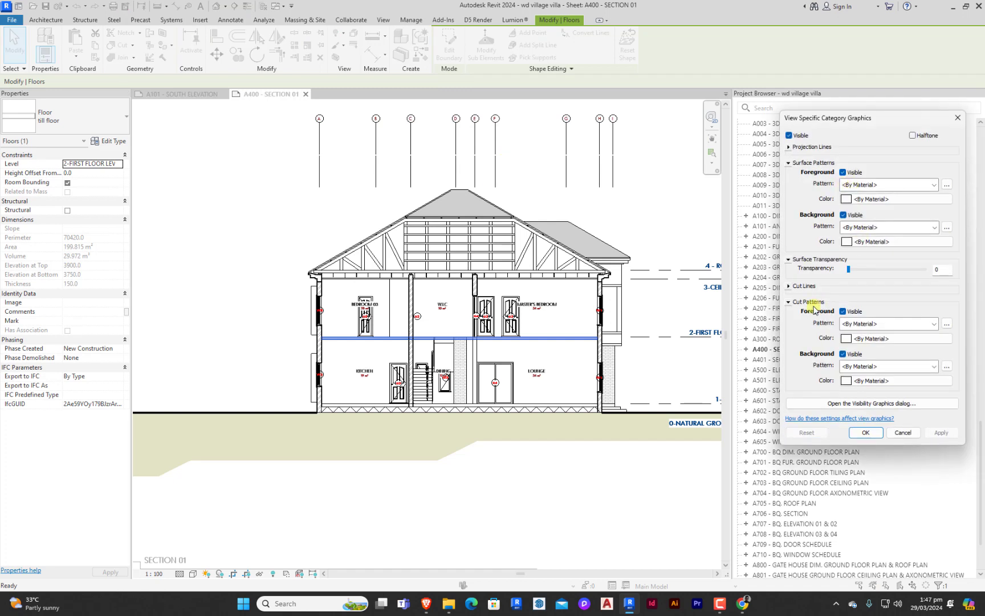
pyautogui.click(862, 339)
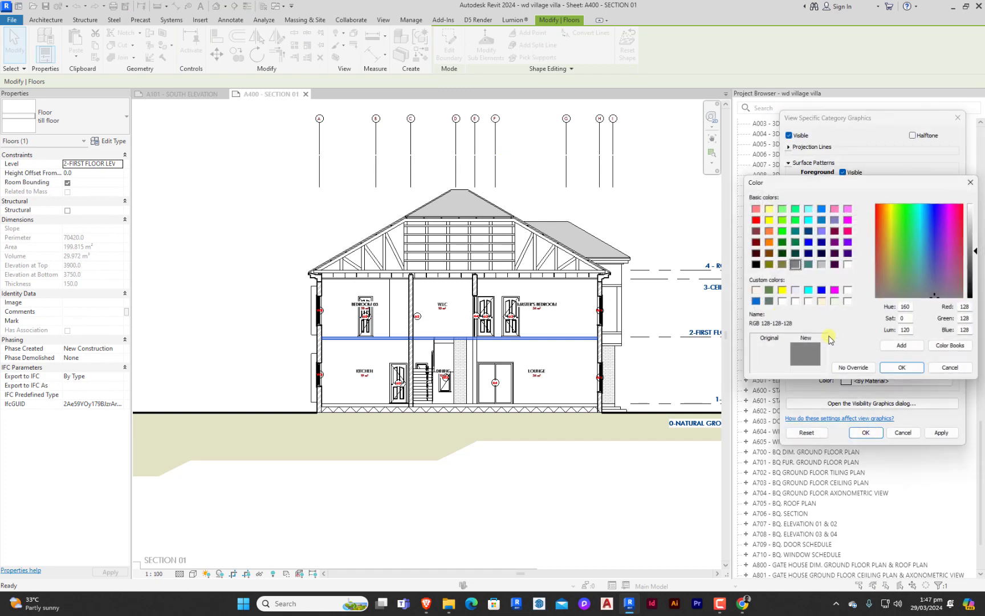
pyautogui.click(904, 369)
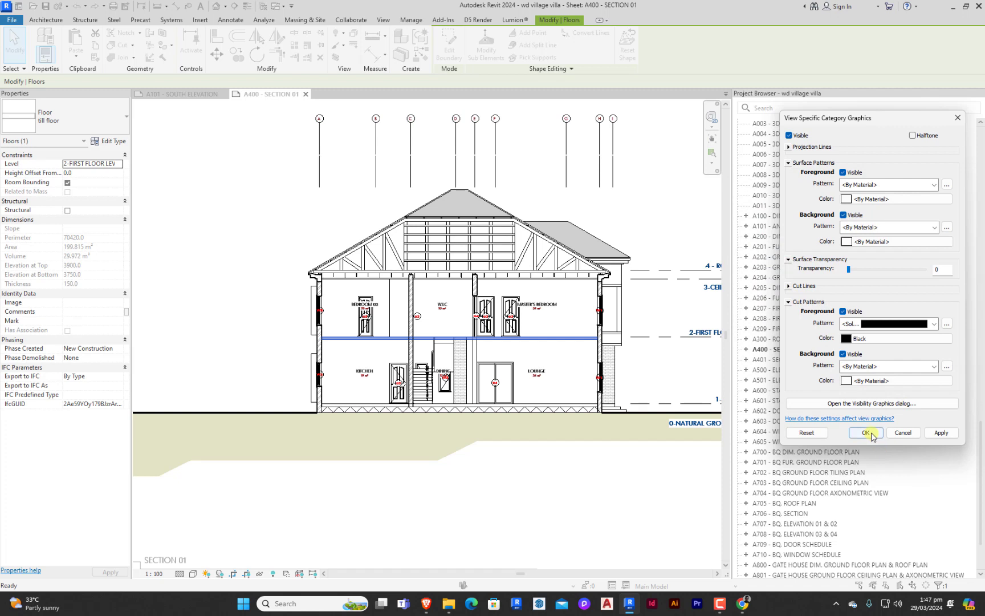
pyautogui.click(865, 432)
pyautogui.click(242, 297)
pyautogui.scroll(5, 378, 344)
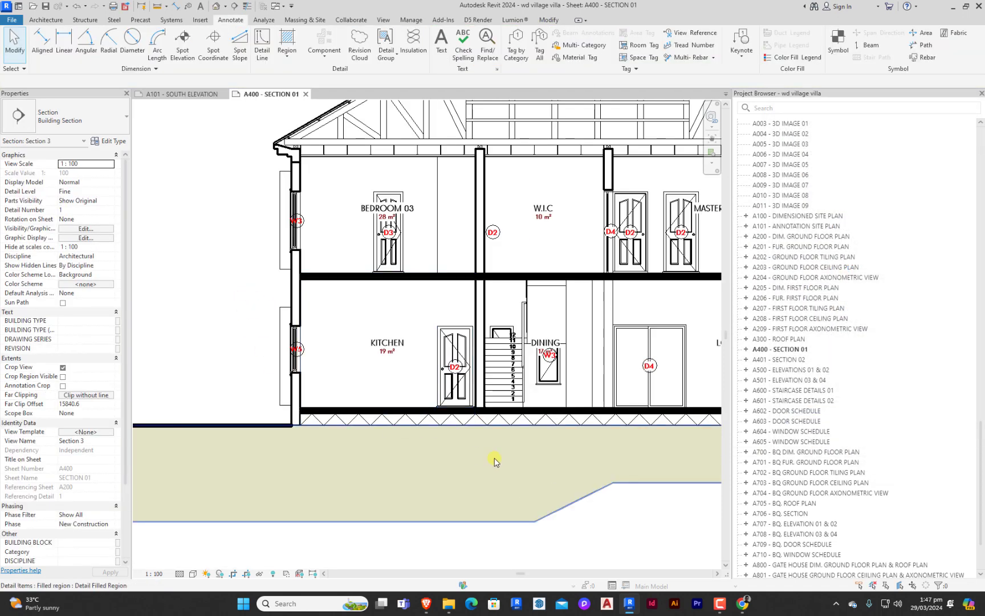
# Step: Override the wall category's cut pattern foreground in this view with a solid fill
pyautogui.scroll(-5, 312, 352)
pyautogui.scroll(2, 521, 312)
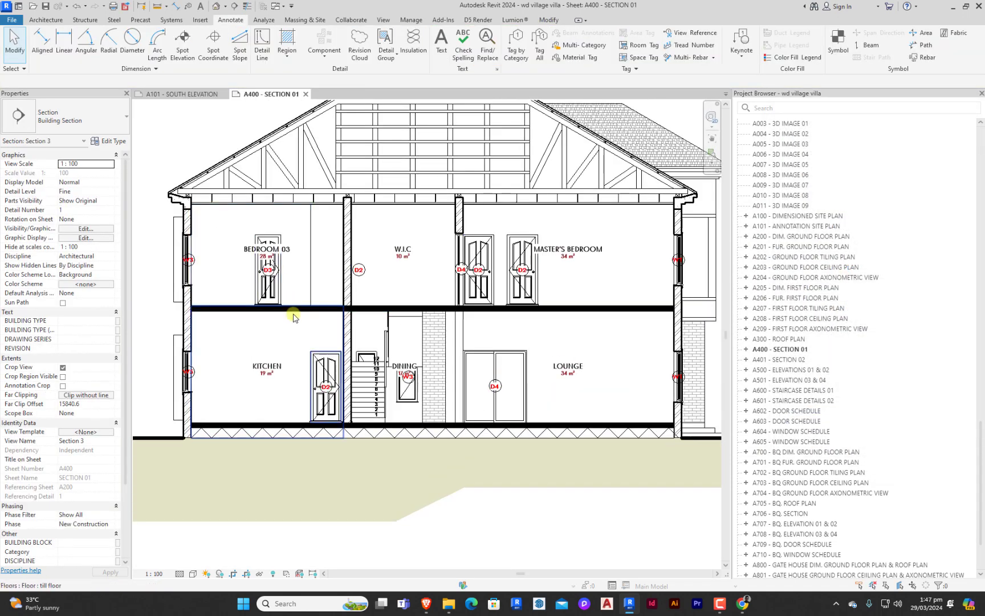
pyautogui.click(352, 281)
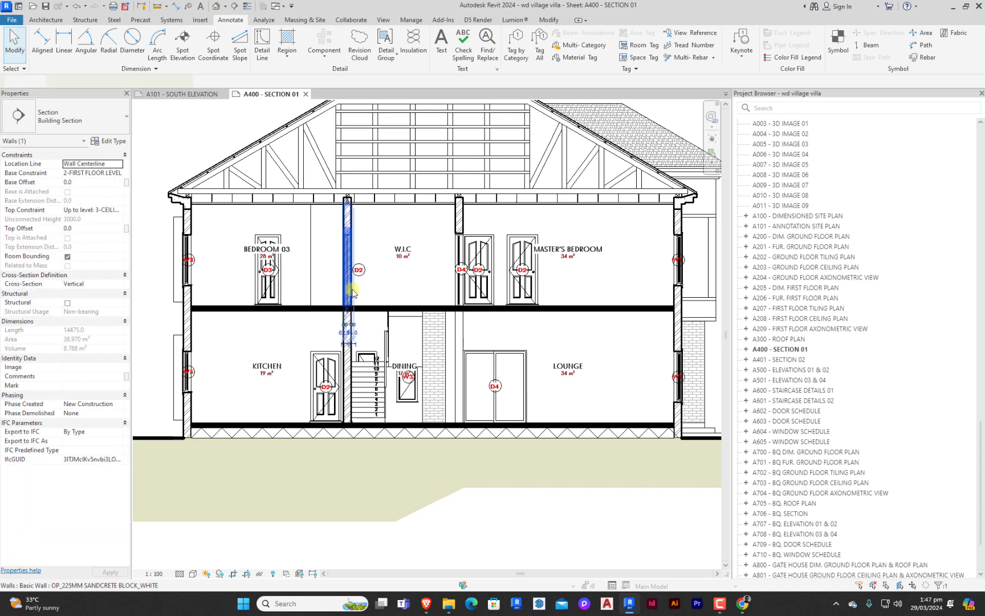
pyautogui.rightClick(354, 279)
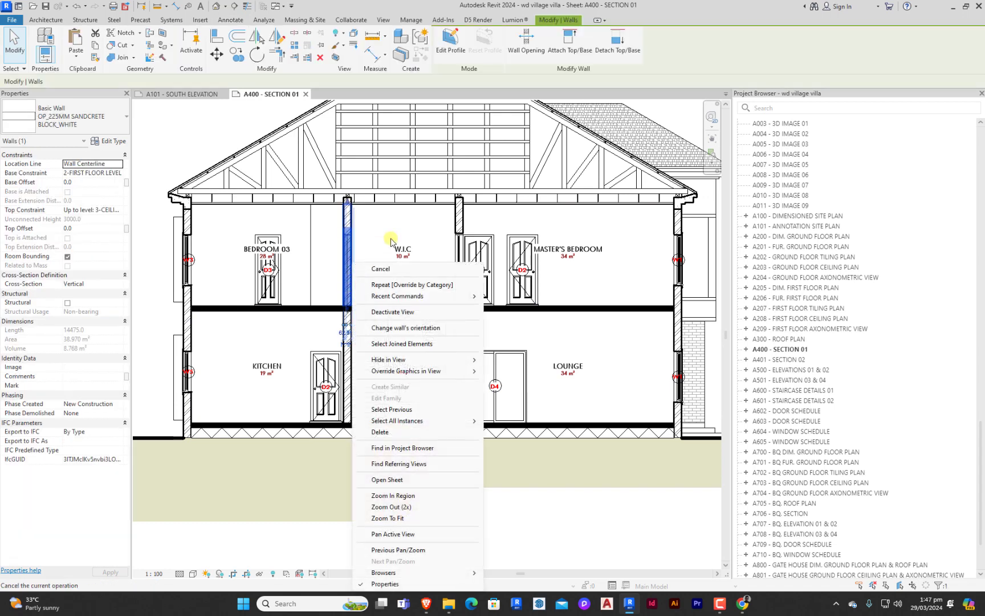
pyautogui.click(435, 285)
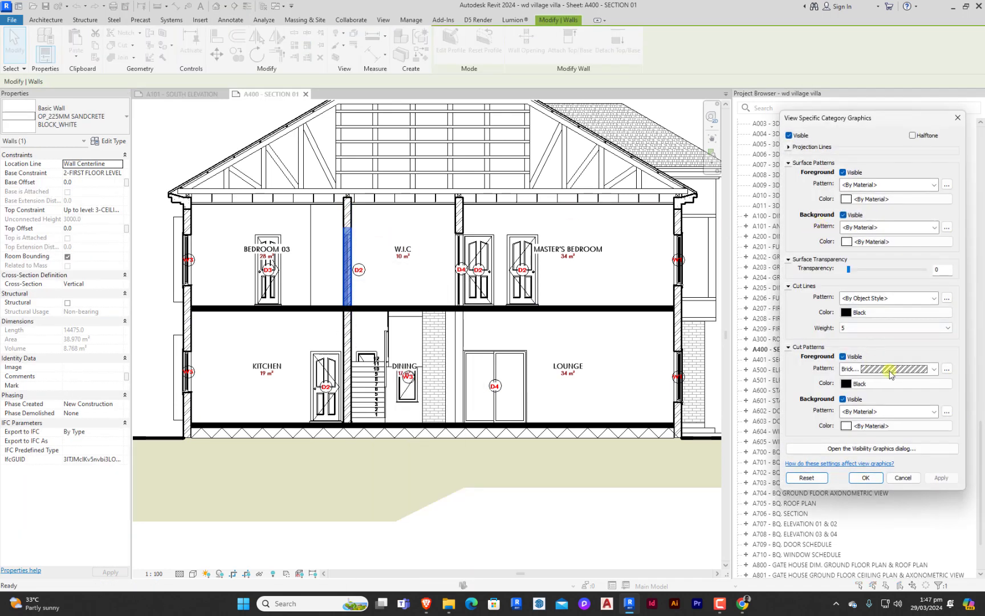
pyautogui.click(935, 369)
pyautogui.scroll(10, 898, 171)
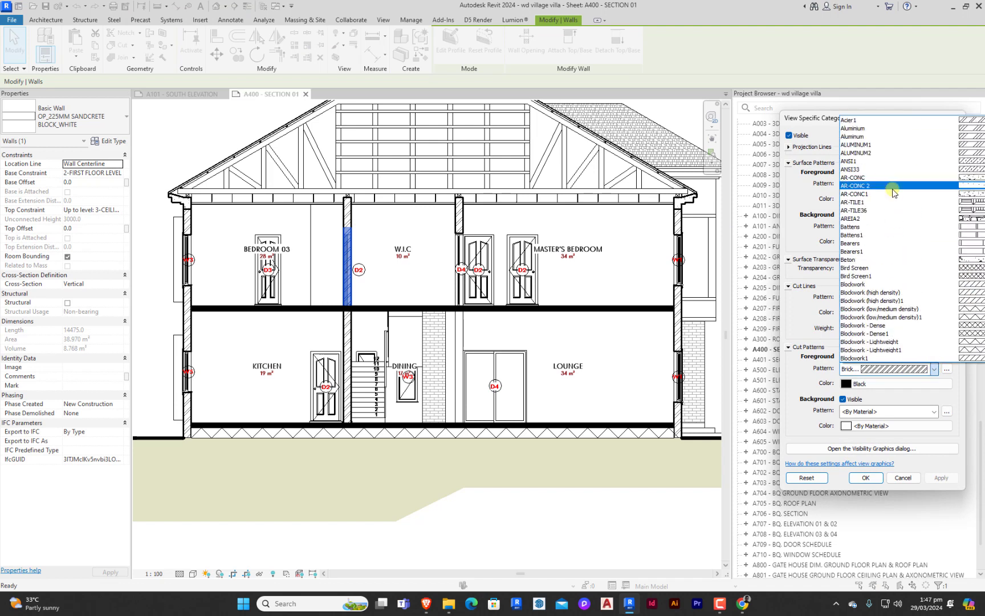
pyautogui.click(889, 129)
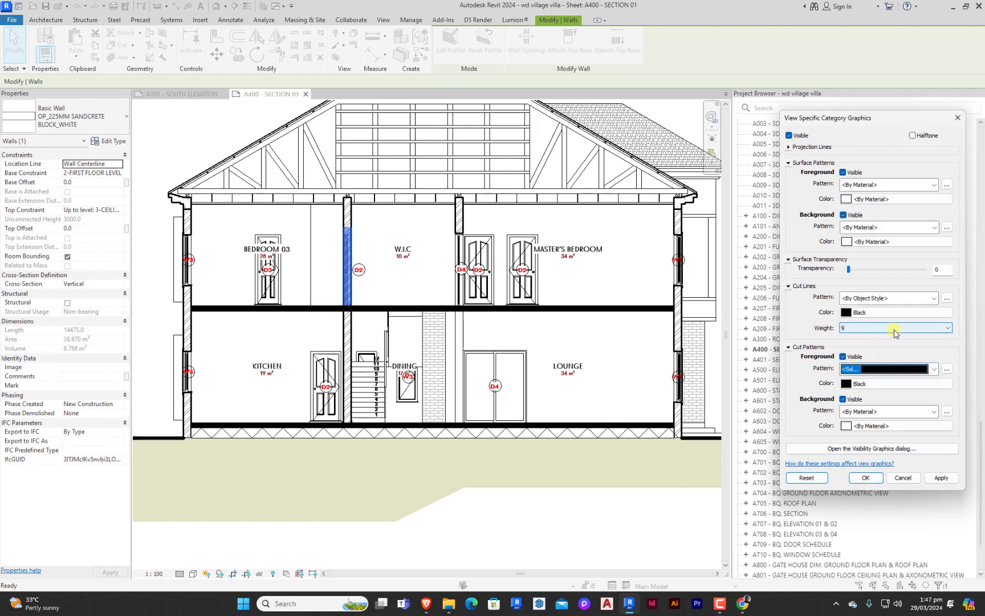
# Step: Clear the wall category's cut line colour and weight overrides back to By Object Style and apply the changes
pyautogui.click(884, 312)
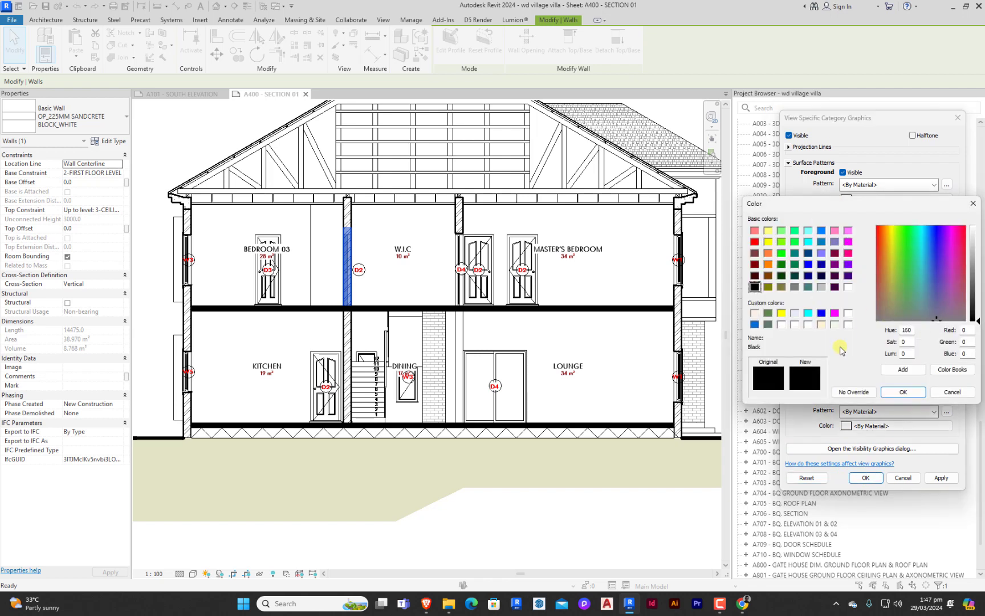
pyautogui.click(863, 396)
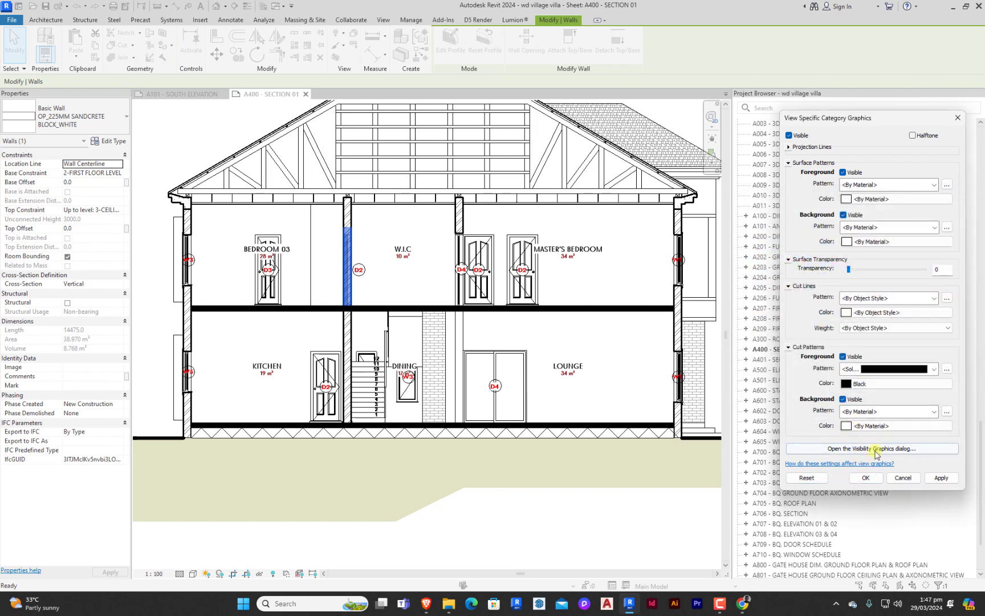
pyautogui.click(866, 478)
pyautogui.click(160, 309)
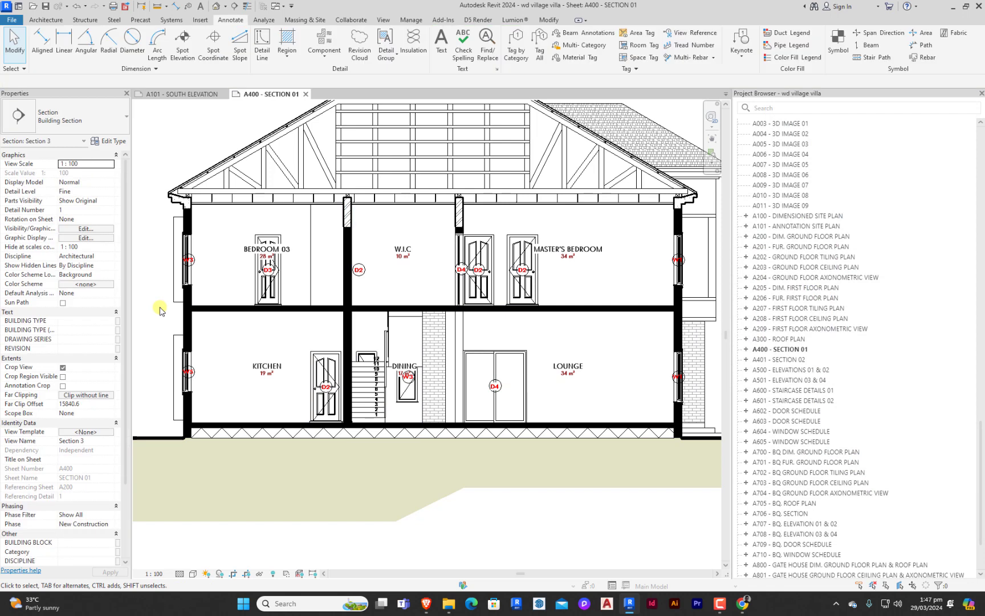
# Step: Change the filled region at the tops of the two walls beside the W.I.C to the OP_Solid Black type
pyautogui.click(348, 210)
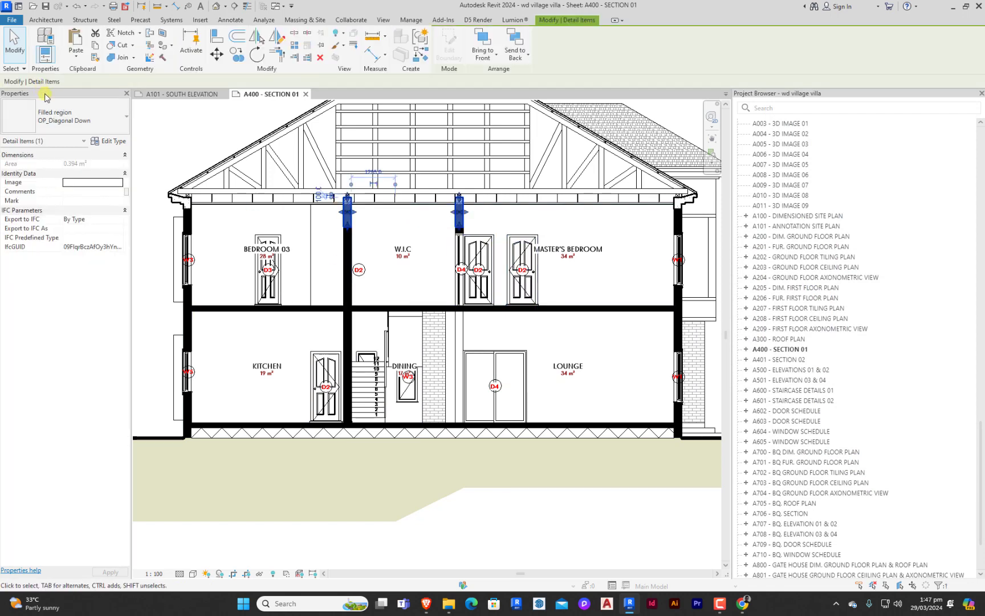
pyautogui.click(68, 116)
pyautogui.scroll(-1, 48, 294)
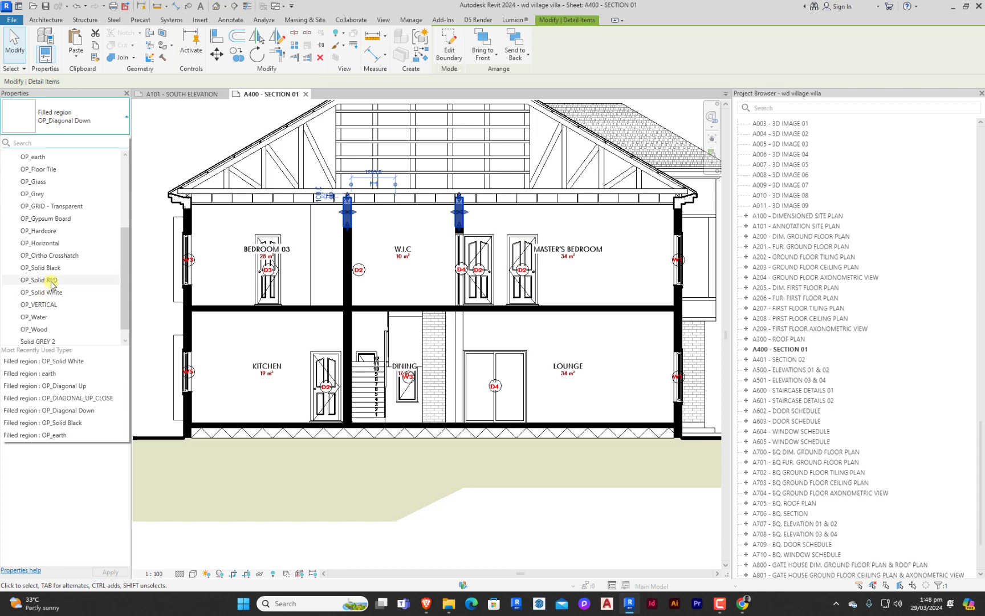
pyautogui.click(52, 269)
pyautogui.click(205, 148)
pyautogui.scroll(3, 352, 281)
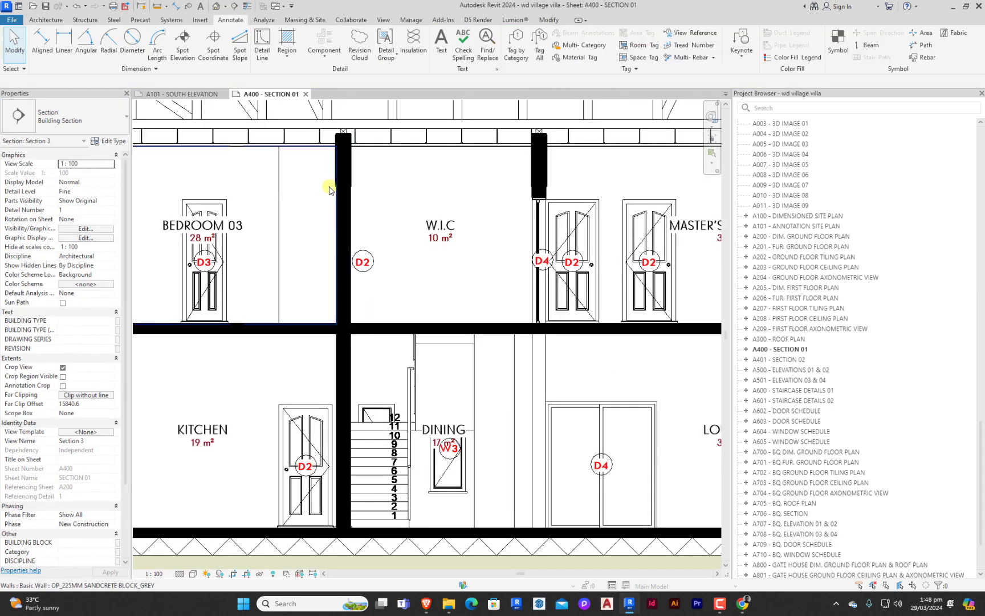
pyautogui.click(342, 177)
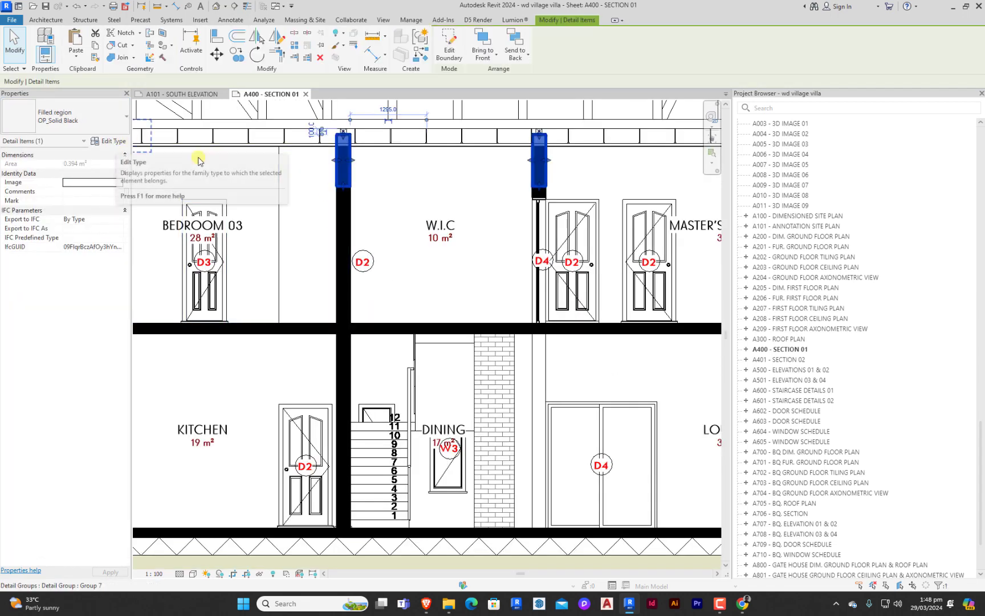
pyautogui.rightClick(345, 177)
pyautogui.click(391, 198)
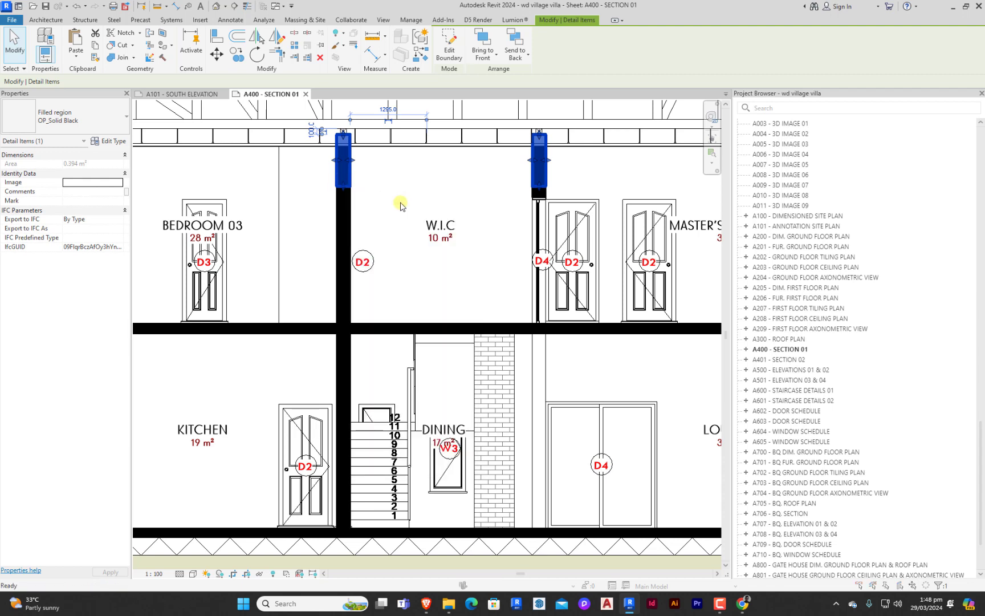
pyautogui.click(957, 118)
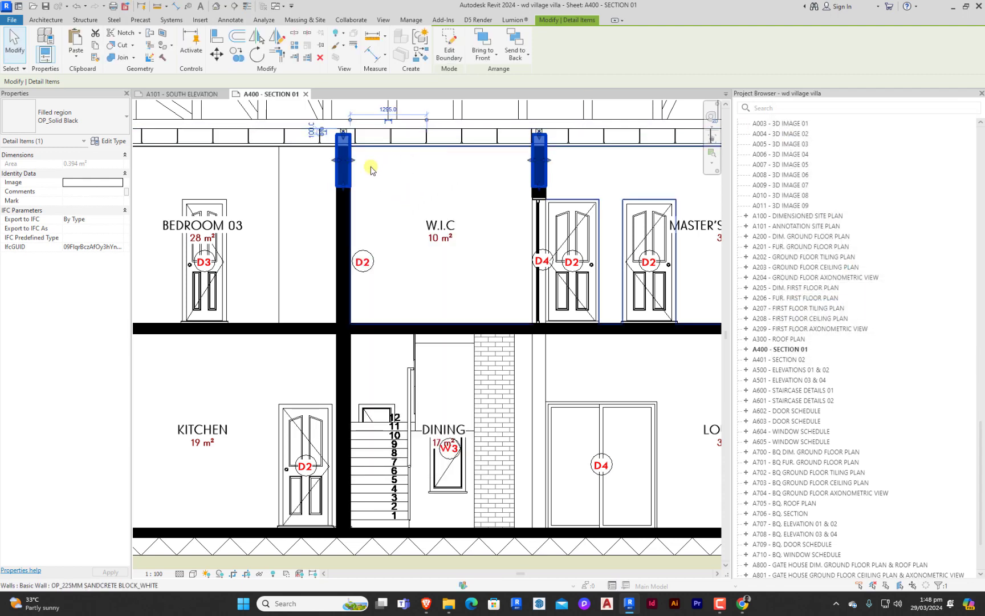
# Step: Remove the projection line colour override from the black filled region at the tops of the W.I.C walls, for this element only
pyautogui.rightClick(347, 173)
pyautogui.moveTo(417, 255)
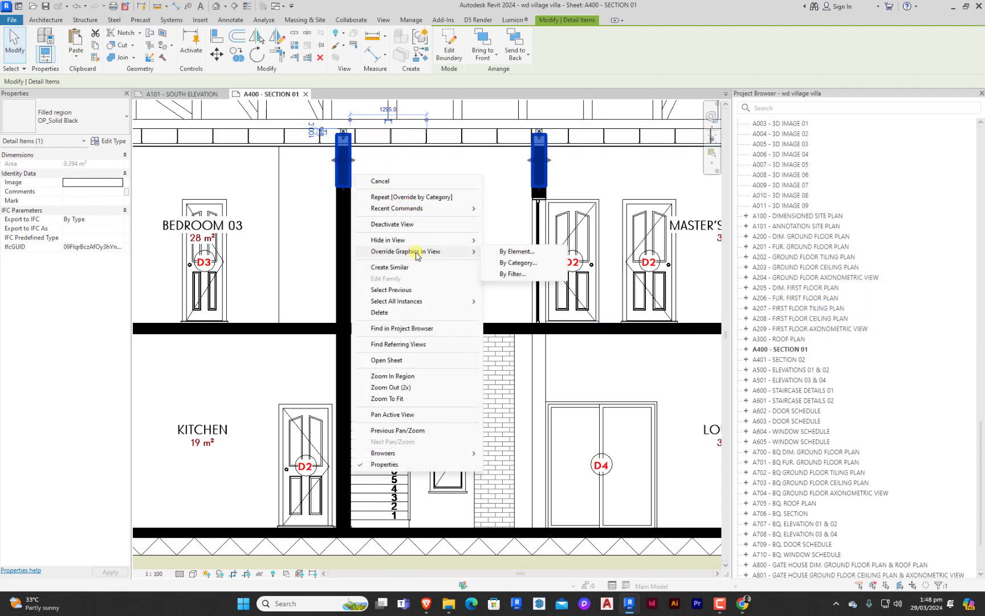
pyautogui.click(520, 252)
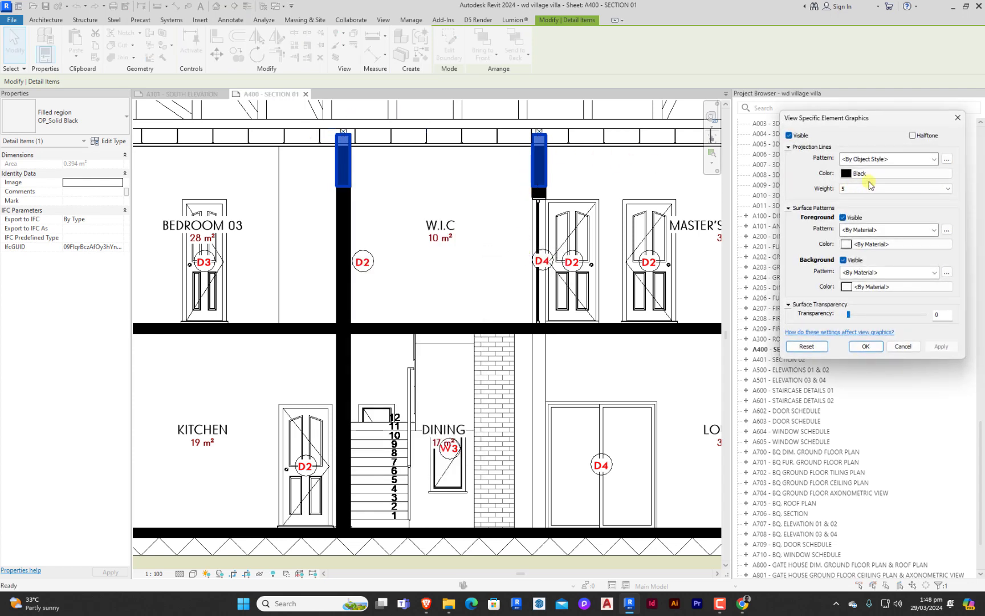
pyautogui.click(866, 173)
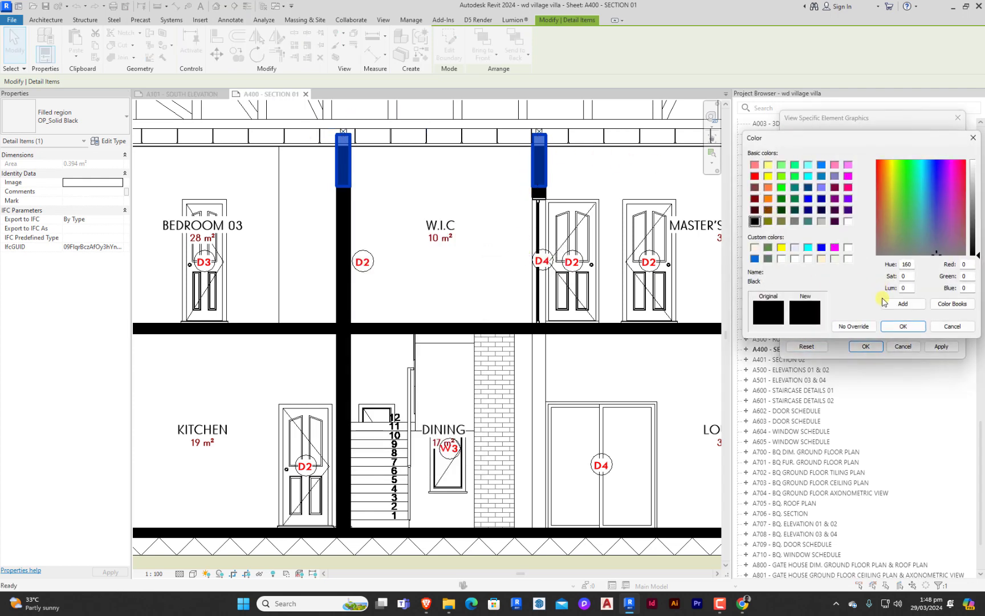
pyautogui.click(864, 327)
pyautogui.click(855, 408)
pyautogui.scroll(-4, 475, 282)
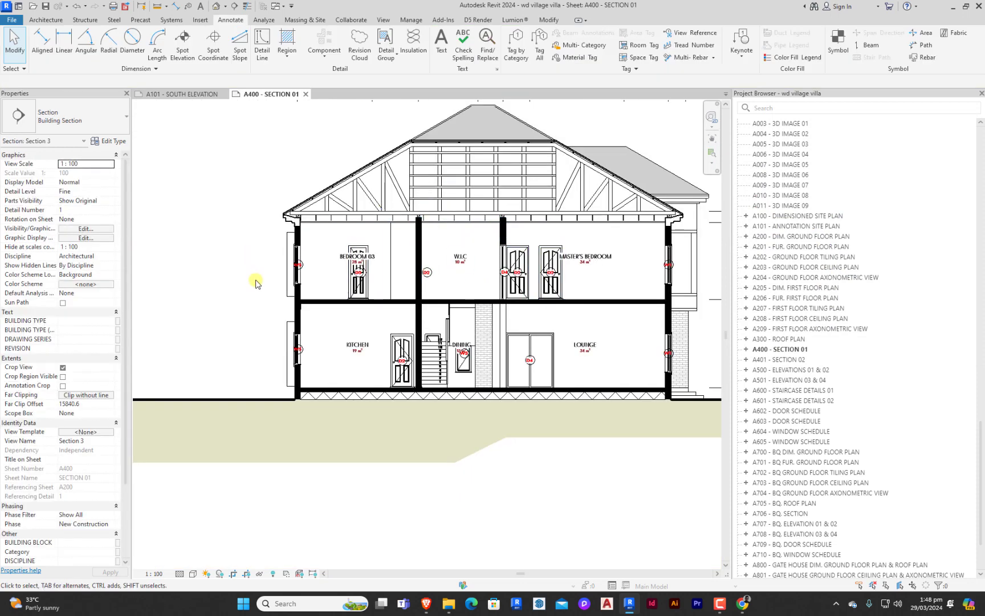
pyautogui.scroll(-5, 635, 297)
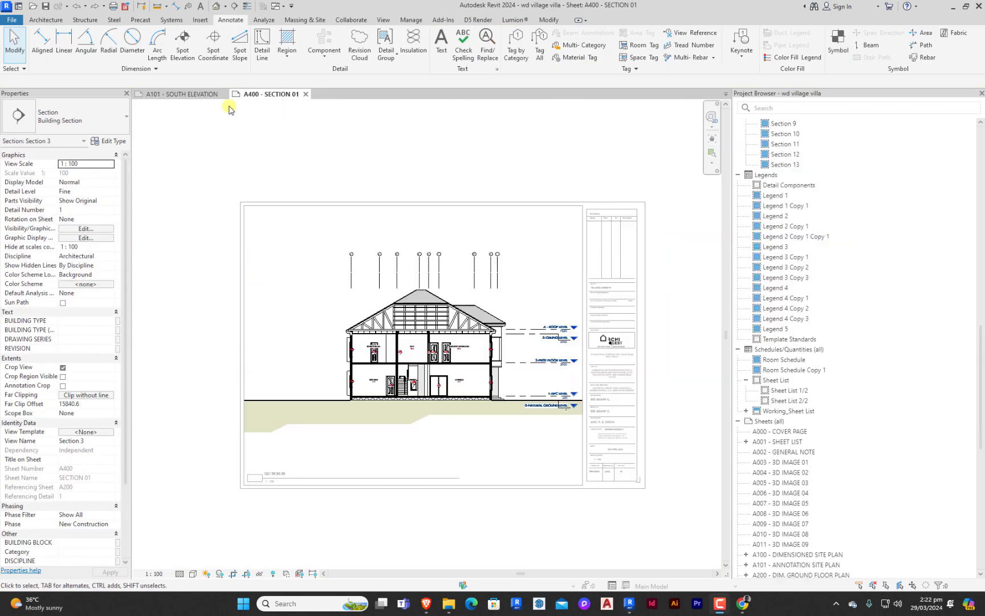
pyautogui.scroll(3, 507, 426)
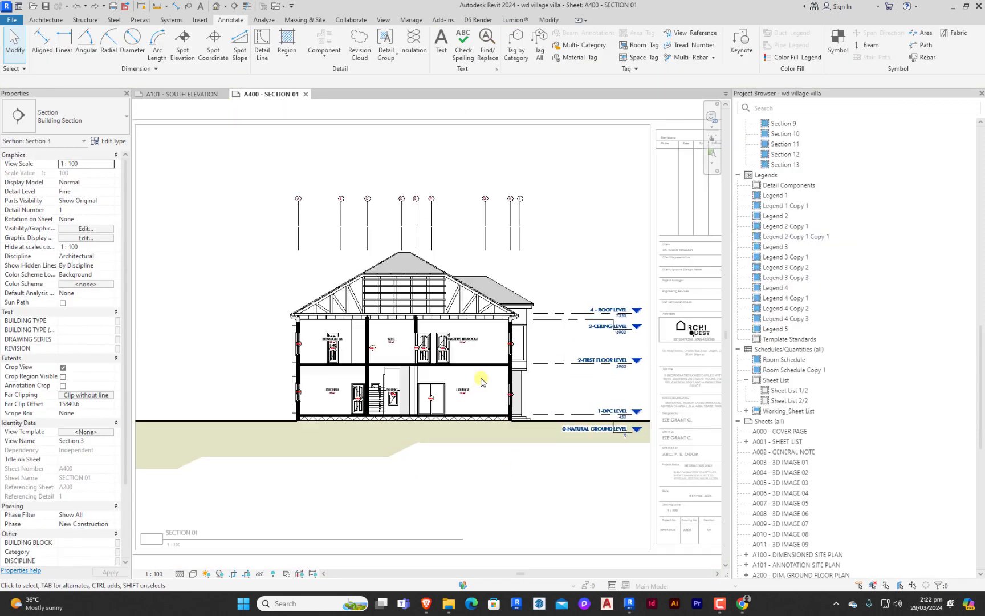
pyautogui.scroll(-2, 516, 423)
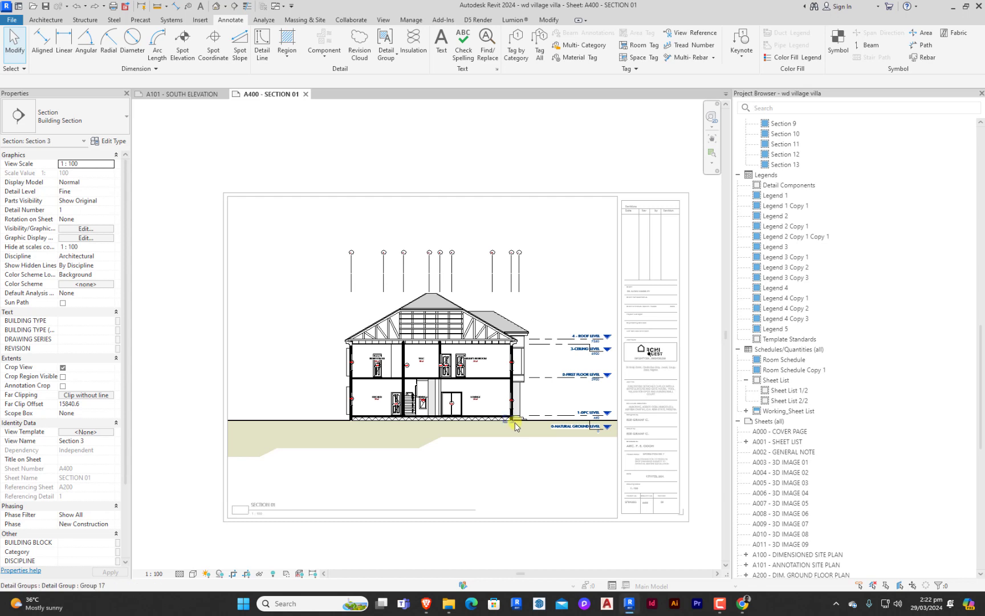
pyautogui.doubleClick(515, 423)
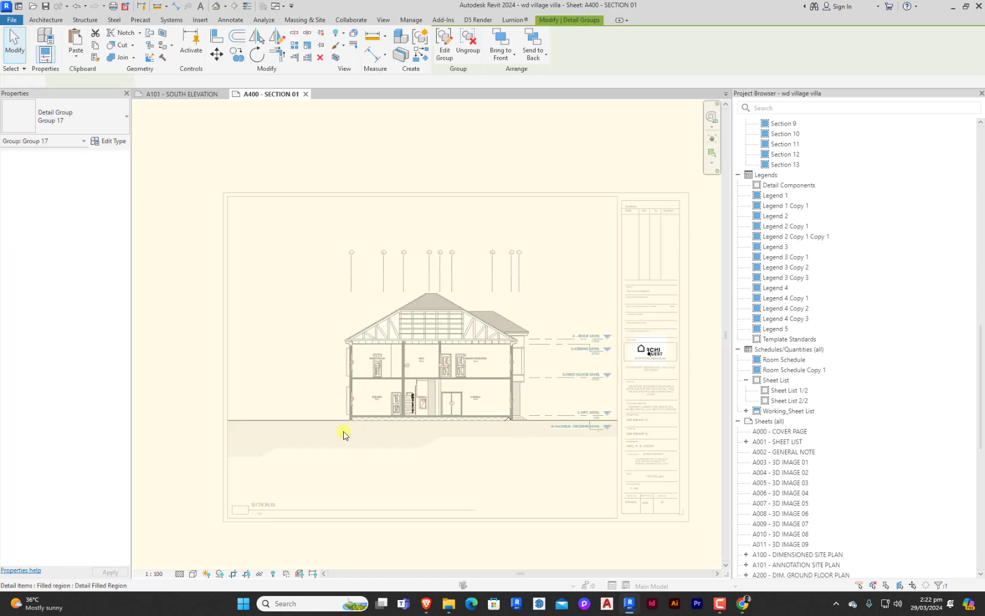
pyautogui.click(411, 472)
# Step: Change the colour of the earth filled region type below the ground line to grey, RGB 168-168-168
pyautogui.click(418, 451)
pyautogui.click(113, 143)
pyautogui.click(219, 310)
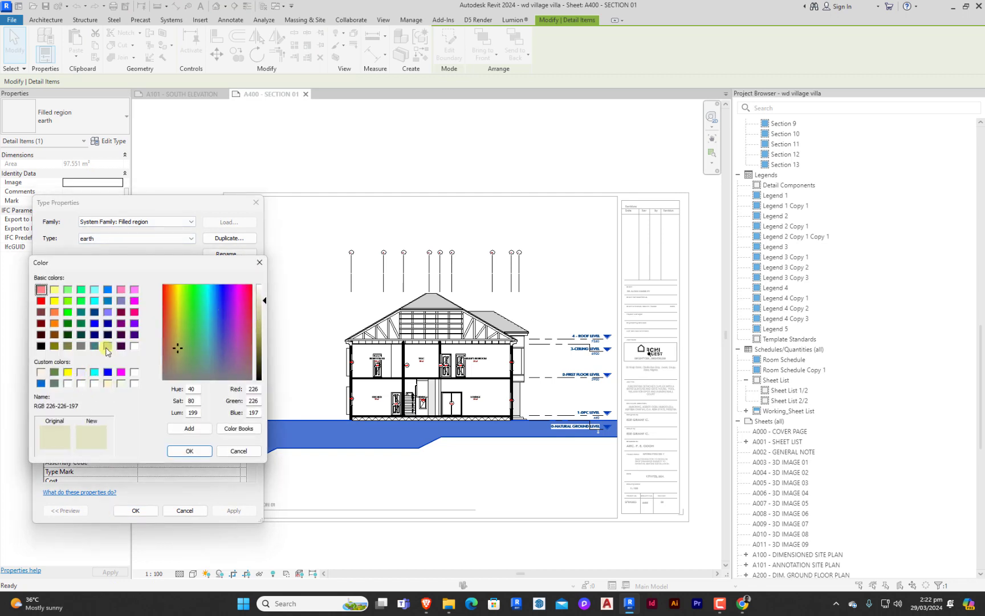
pyautogui.click(107, 346)
pyautogui.moveTo(263, 309); pyautogui.dragTo(263, 320)
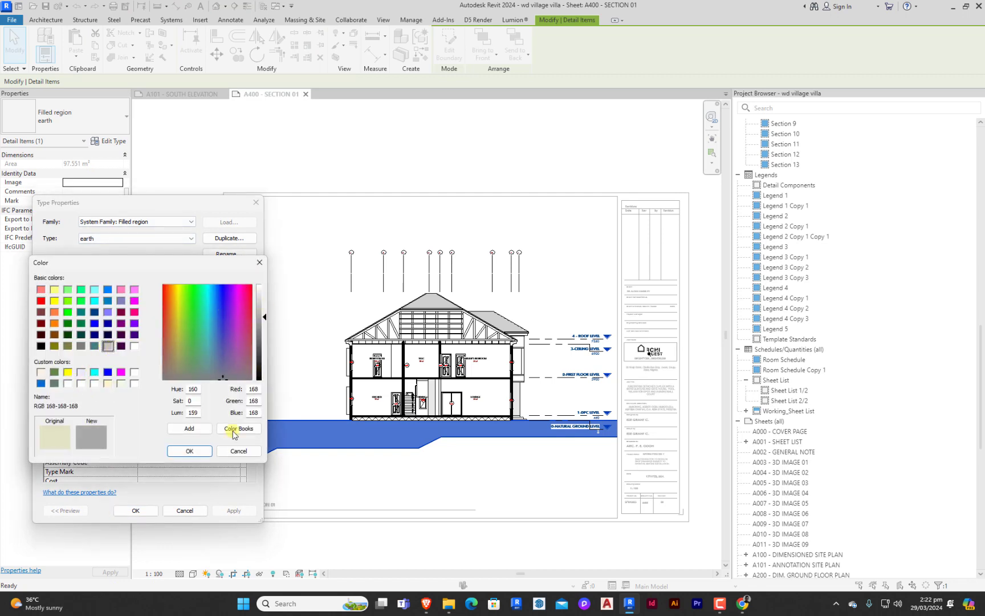
pyautogui.click(190, 451)
pyautogui.click(136, 511)
pyautogui.click(257, 323)
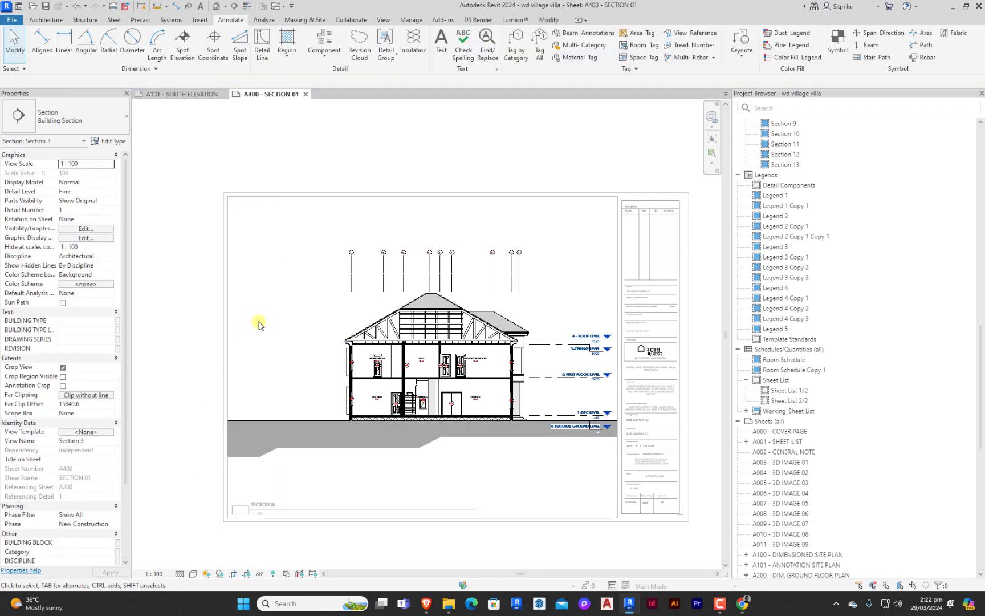
# Step: Override the background walls of both storeys with a solid foreground surface pattern in pale olive, RGB 223-223-191, by element
pyautogui.scroll(2, 508, 362)
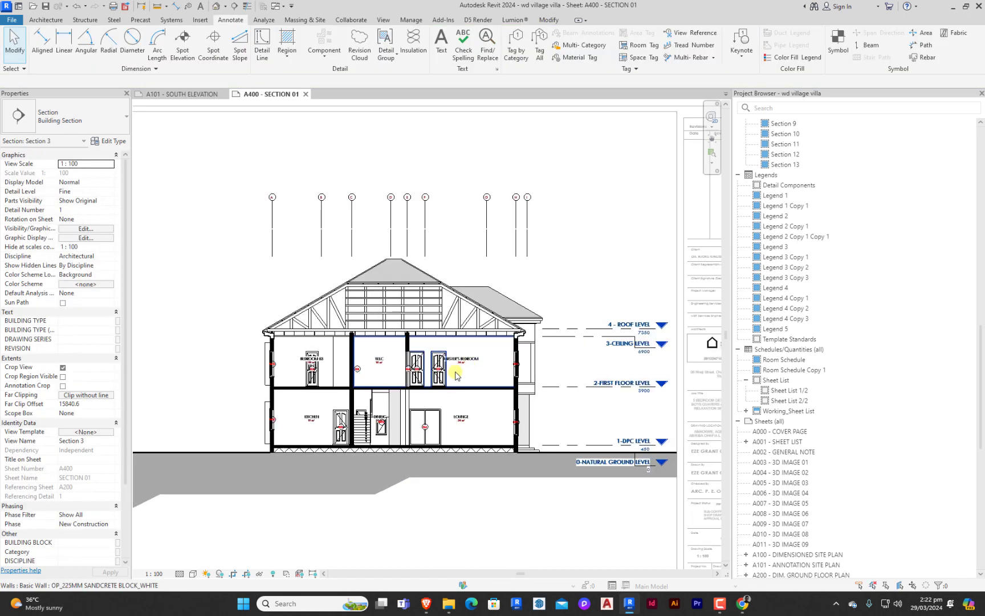
pyautogui.scroll(-1, 510, 351)
pyautogui.click(492, 367)
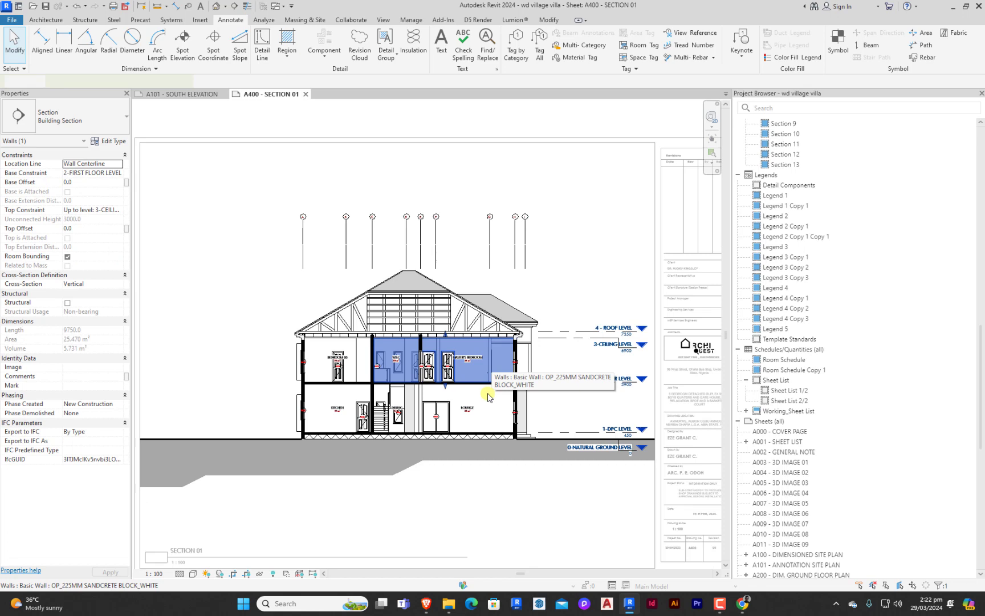
pyautogui.keyDown('ctrl'); pyautogui.click(497, 419); pyautogui.keyUp('ctrl')
pyautogui.keyDown('ctrl'); pyautogui.click(331, 398); pyautogui.keyUp('ctrl')
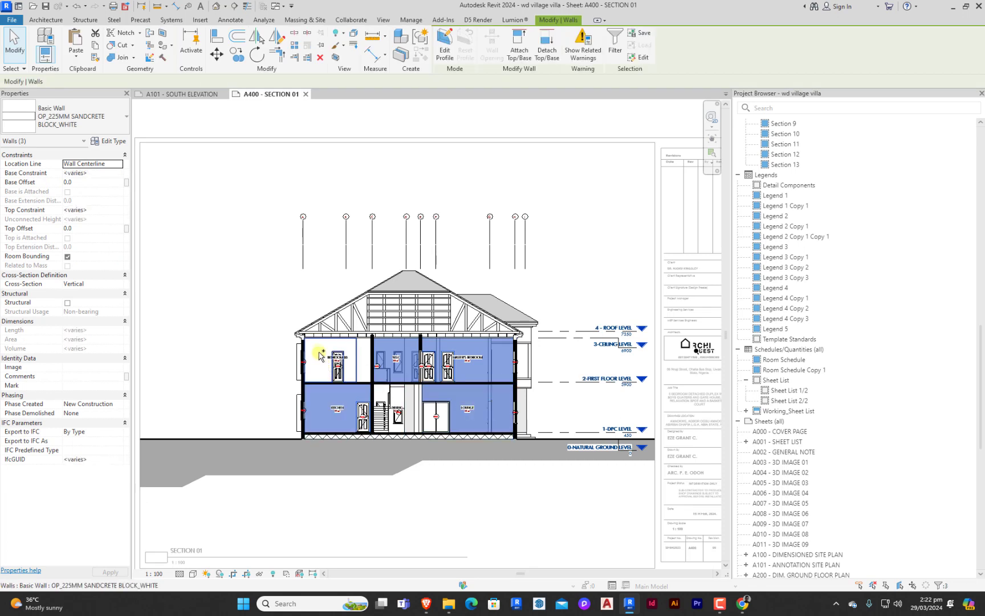
pyautogui.keyDown('ctrl'); pyautogui.click(342, 359); pyautogui.keyUp('ctrl')
pyautogui.scroll(2, 365, 352)
pyautogui.keyDown('ctrl'); pyautogui.click(364, 349); pyautogui.keyUp('ctrl')
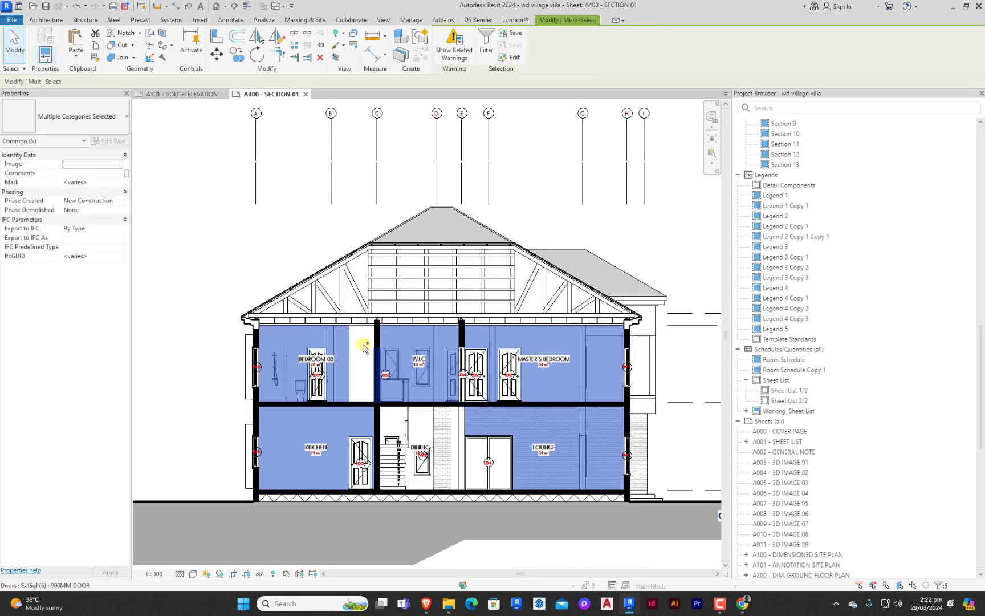
pyautogui.keyDown('ctrl'); pyautogui.click(399, 424); pyautogui.keyUp('ctrl')
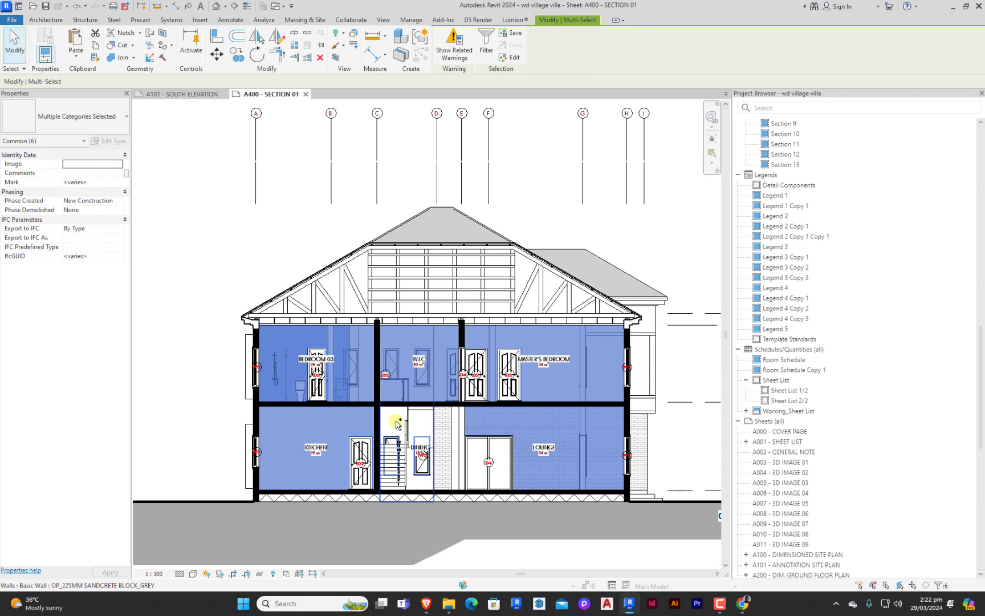
pyautogui.keyDown('ctrl'); pyautogui.click(428, 425); pyautogui.keyUp('ctrl')
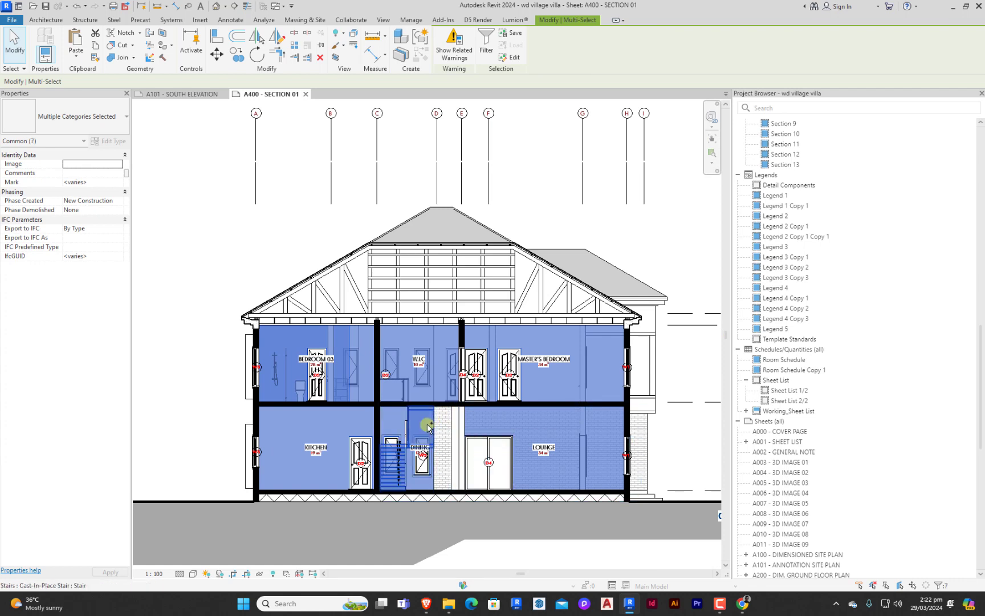
pyautogui.keyDown('shift'); pyautogui.click(423, 426); pyautogui.keyUp('shift')
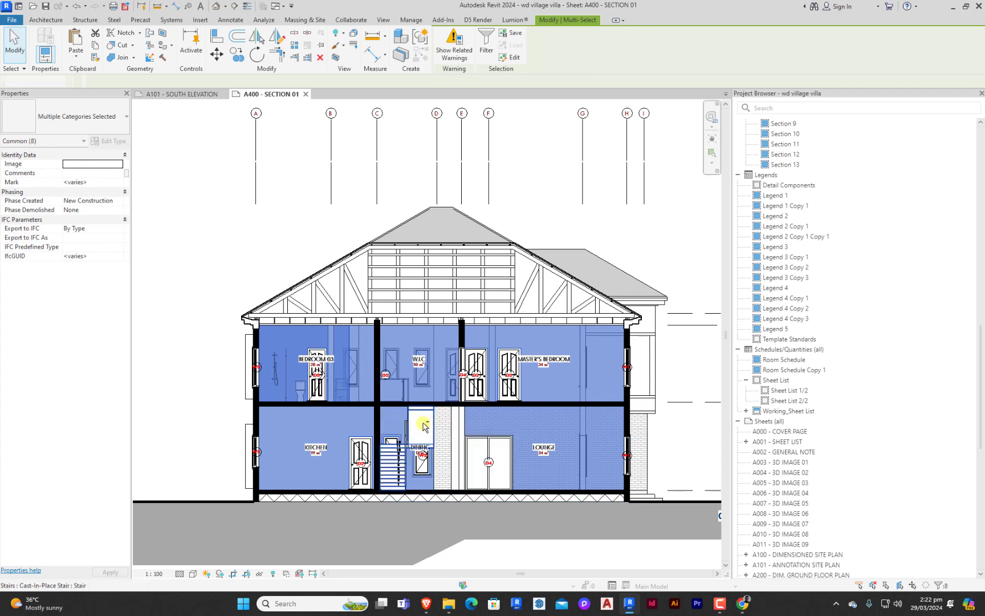
pyautogui.keyDown('ctrl'); pyautogui.click(443, 463); pyautogui.keyUp('ctrl')
pyautogui.rightClick(444, 463)
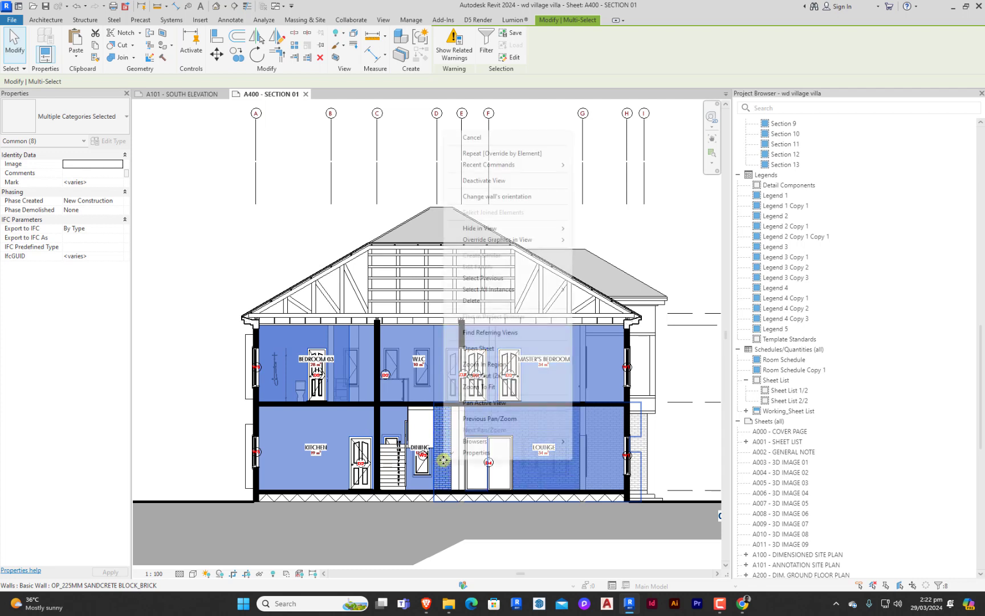
pyautogui.click(521, 154)
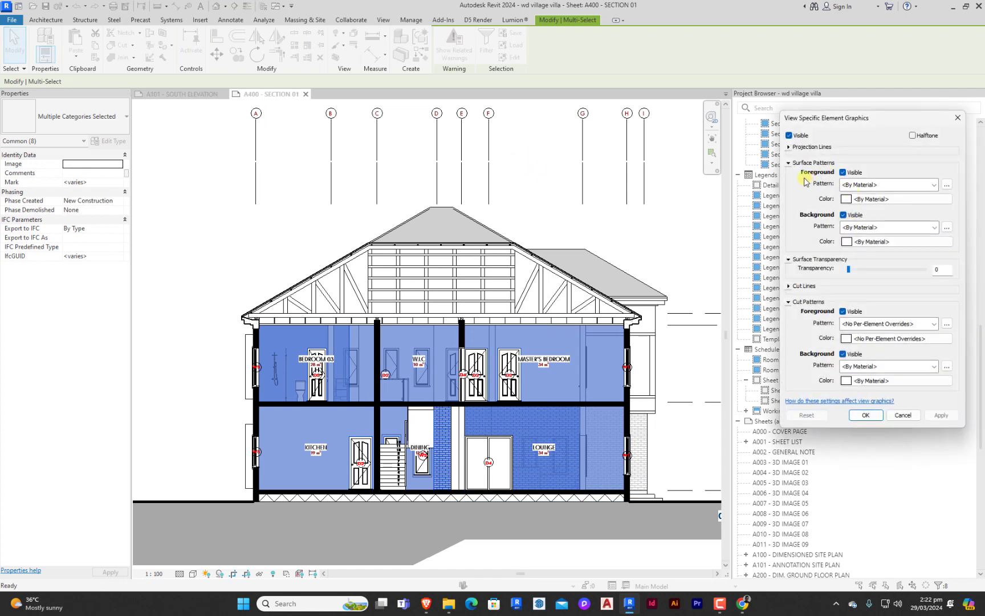
pyautogui.click(879, 199)
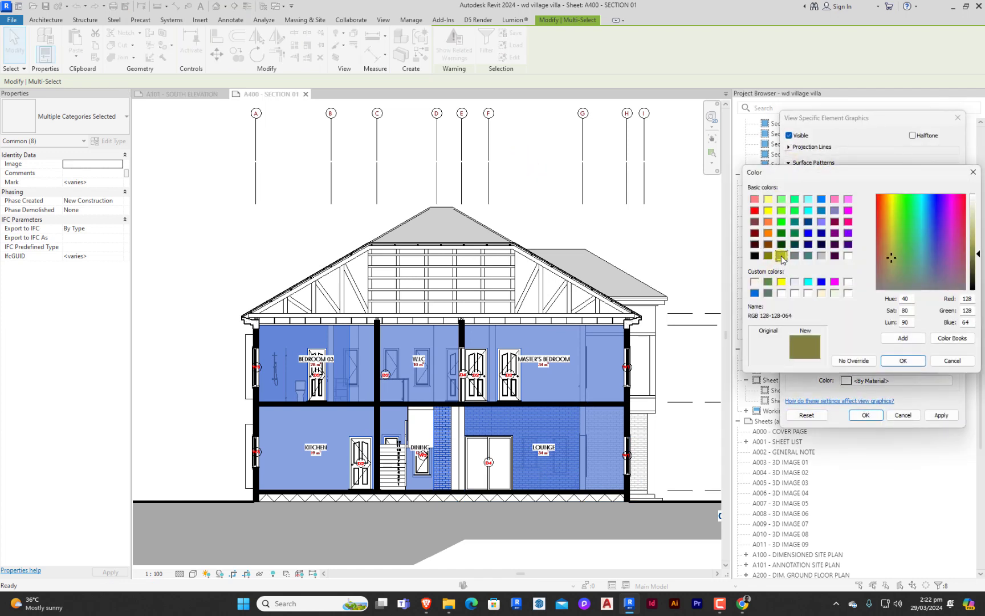
pyautogui.moveTo(978, 255); pyautogui.dragTo(979, 217)
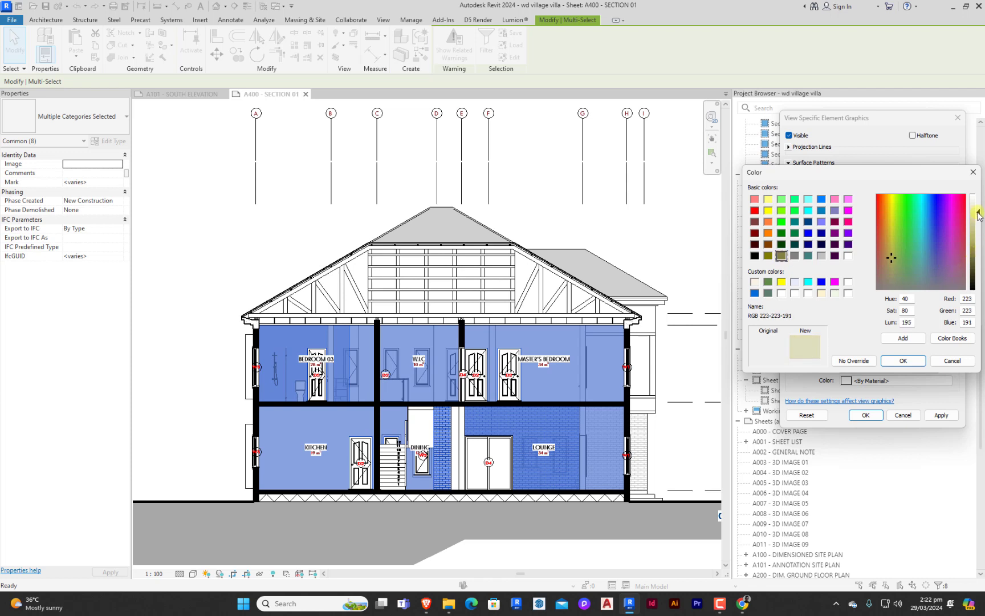
pyautogui.click(889, 365)
pyautogui.click(866, 415)
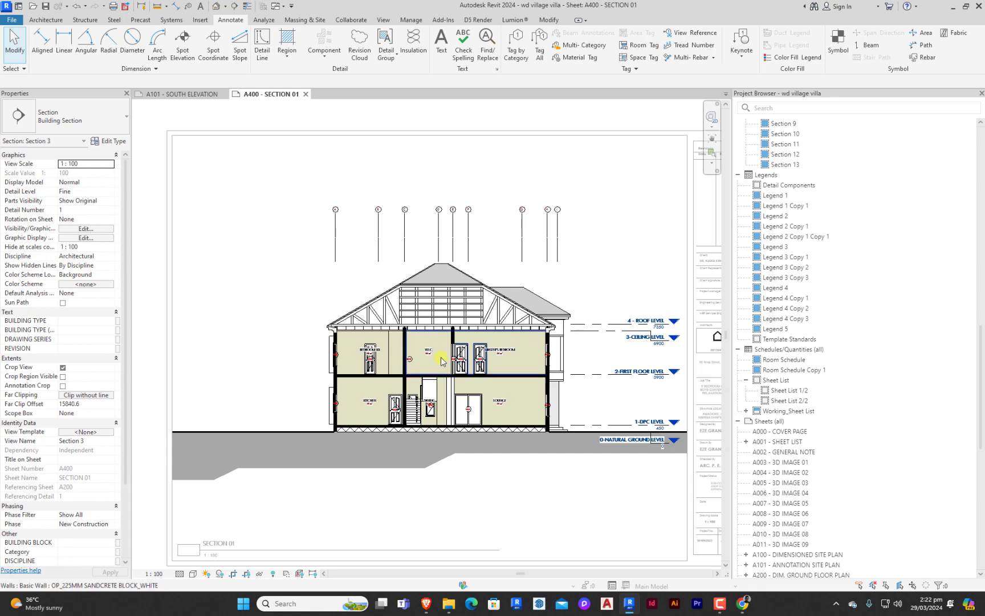
# Step: Set the door category's surface transparency to 20 in this view and inspect the lounge sliding door
pyautogui.scroll(3, 464, 379)
pyautogui.scroll(-3, 501, 441)
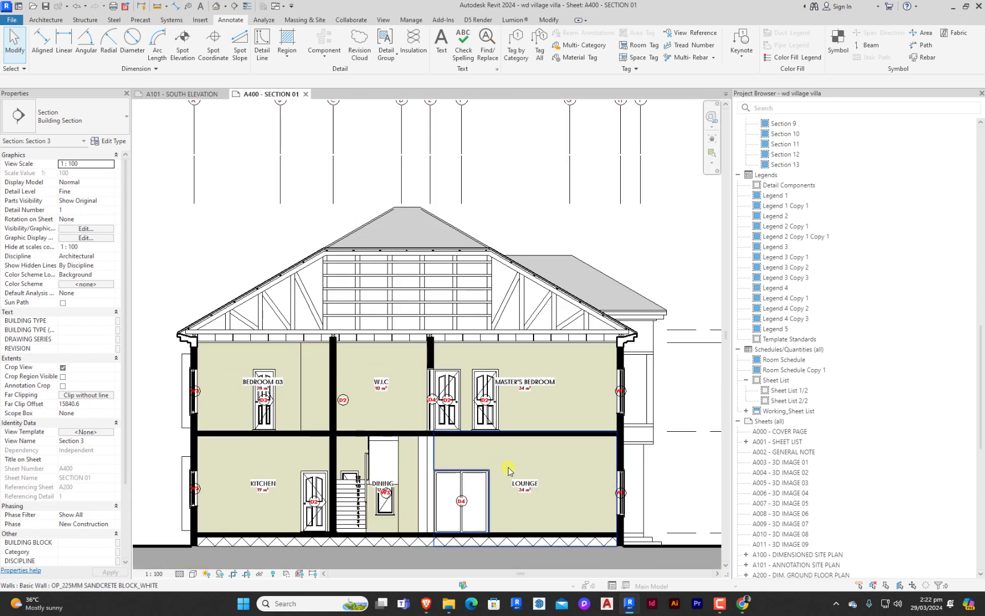
pyautogui.click(455, 483)
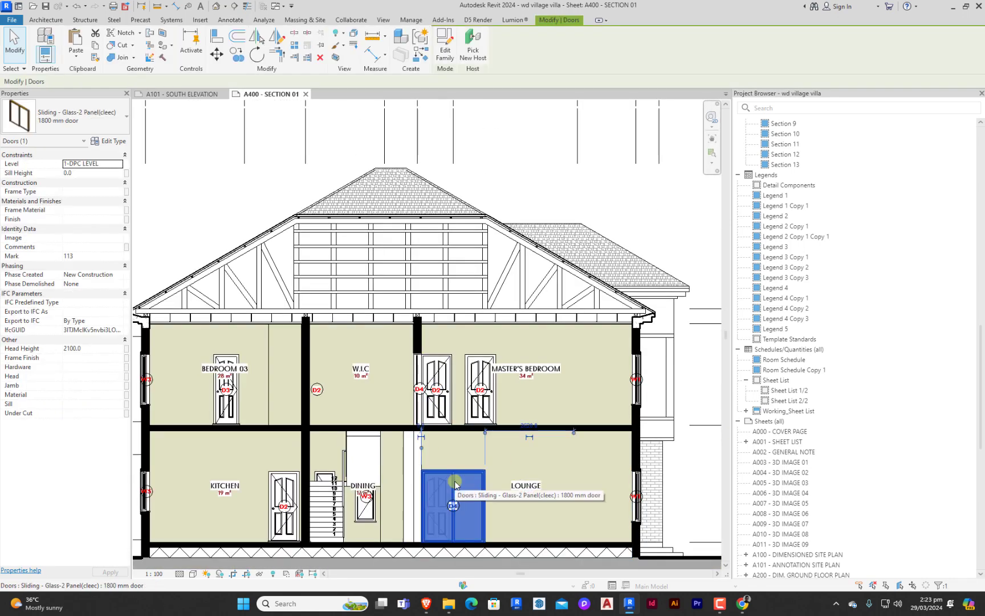
pyautogui.rightClick(454, 483)
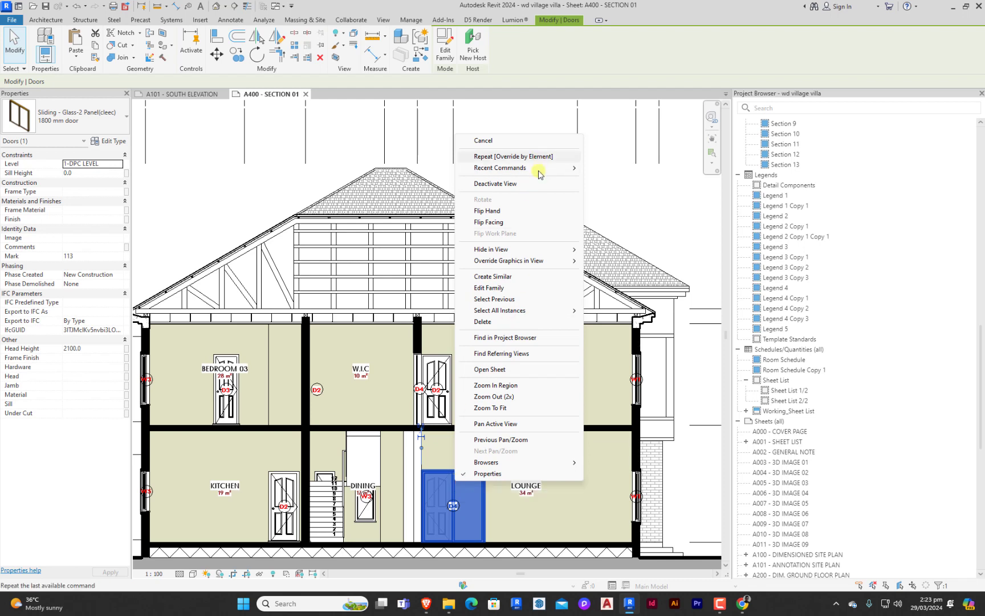
pyautogui.moveTo(536, 260)
pyautogui.click(612, 275)
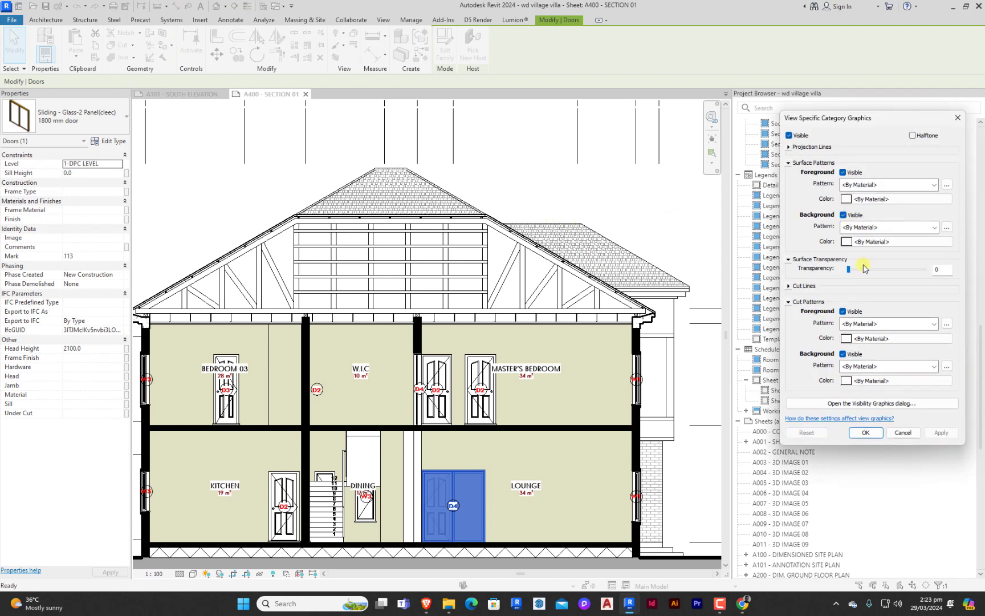
pyautogui.click(864, 433)
pyautogui.click(598, 166)
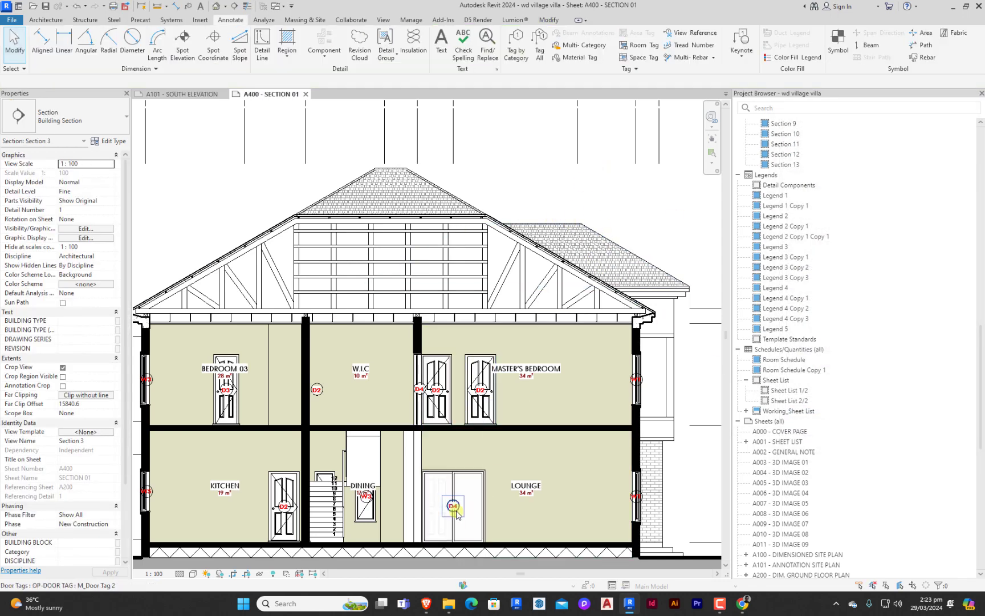
pyautogui.scroll(4, 455, 509)
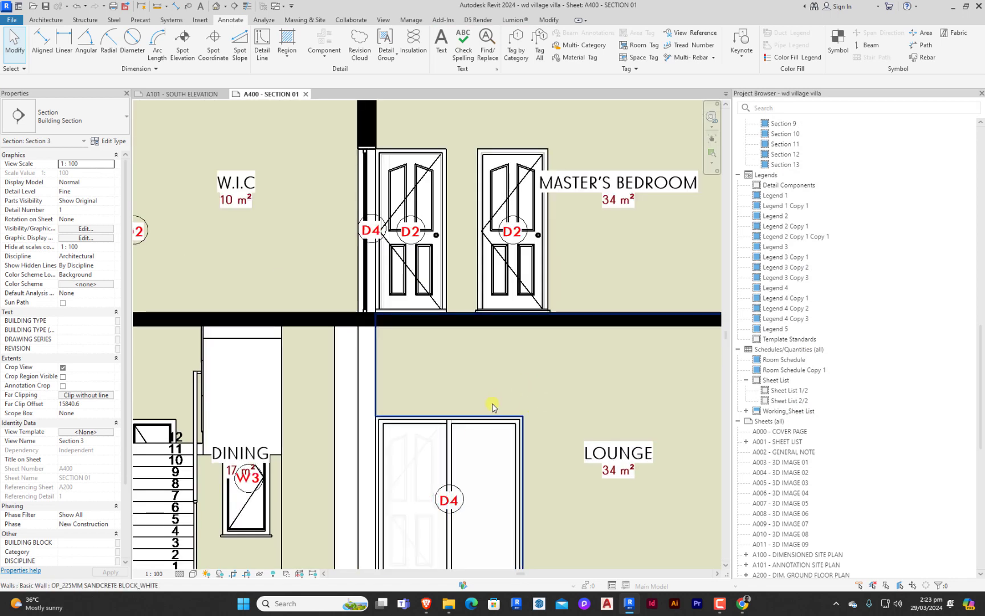
pyautogui.click(471, 443)
pyautogui.scroll(-2, 479, 399)
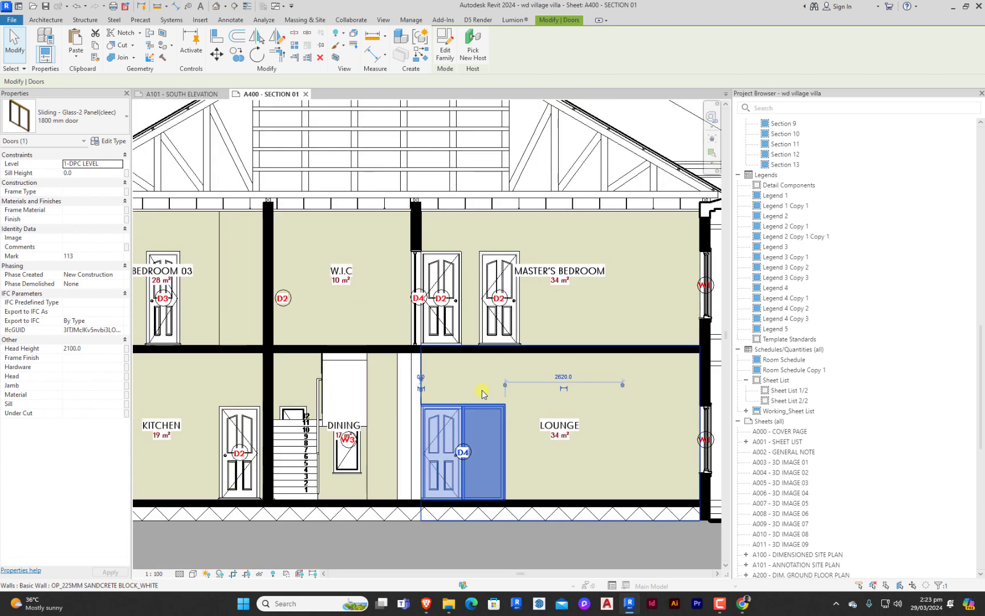
pyautogui.scroll(-4, 482, 393)
pyautogui.click(655, 237)
# Step: Override the roof category's surfaces in this view with a solid foreground pattern in brown, RGB 134-108-070
pyautogui.scroll(4, 575, 279)
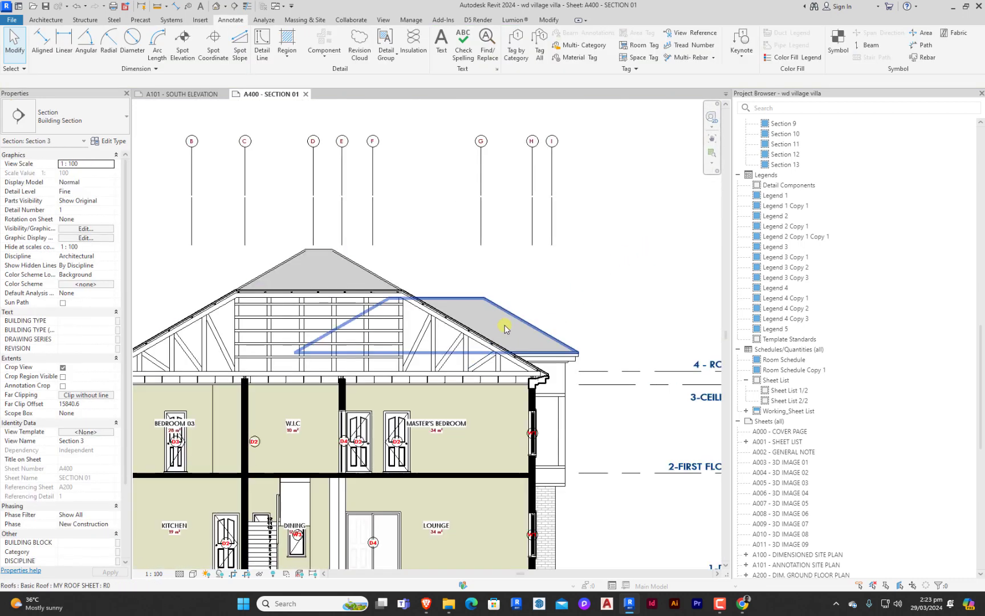
pyautogui.click(508, 323)
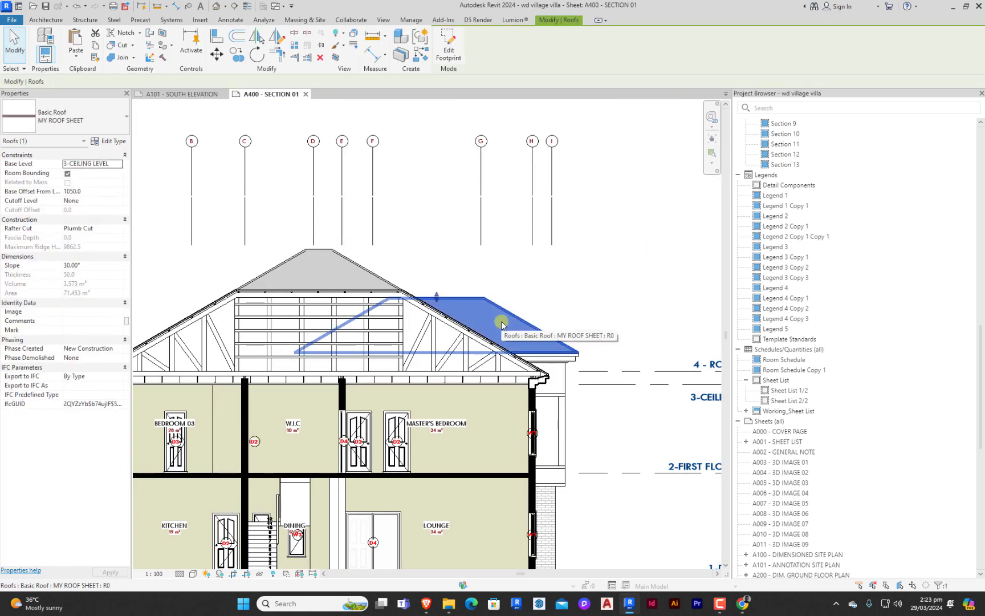
pyautogui.rightClick(502, 324)
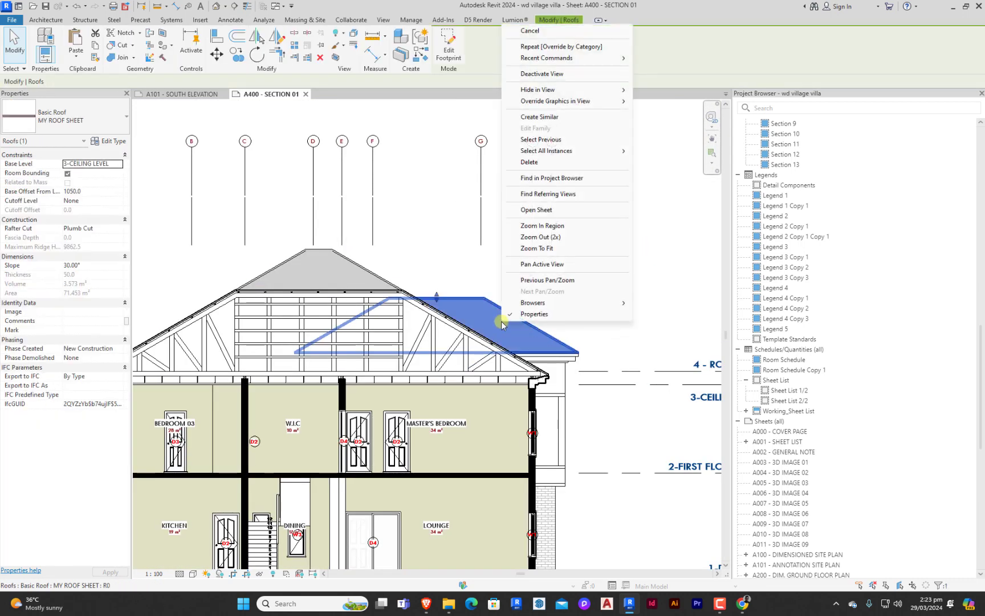
pyautogui.click(593, 50)
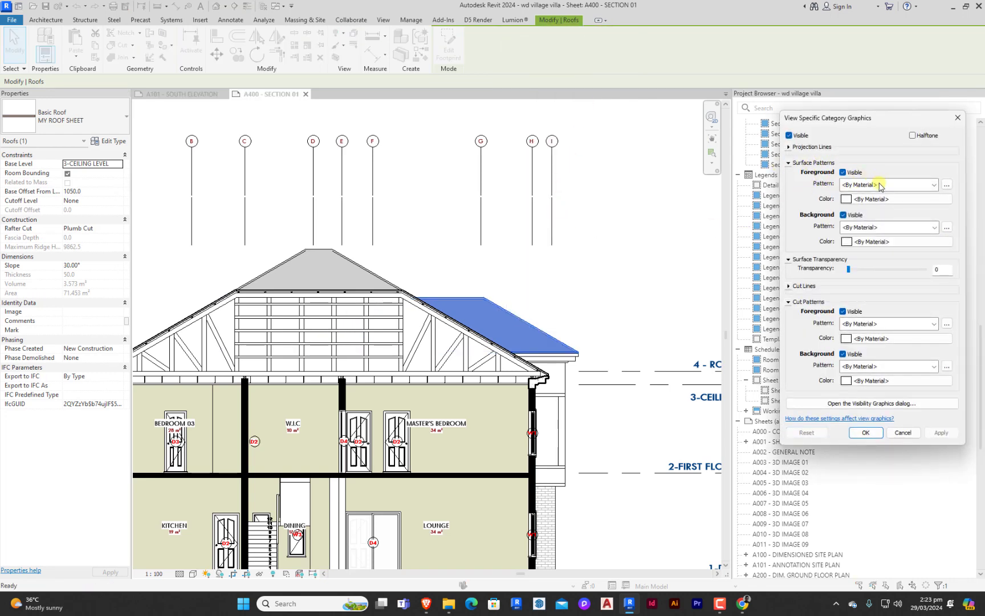
pyautogui.scroll(-1, 879, 187)
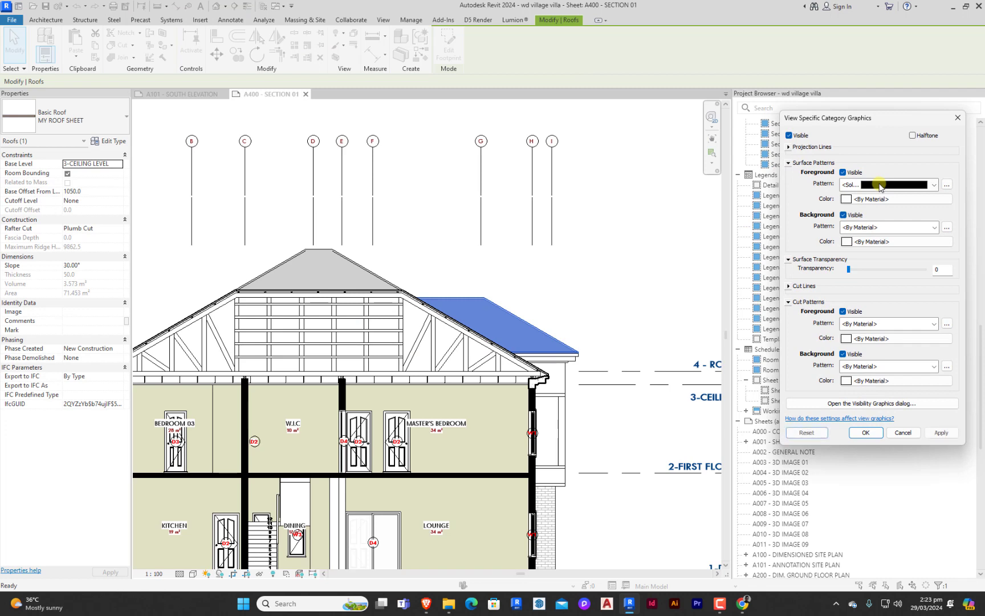
pyautogui.click(869, 199)
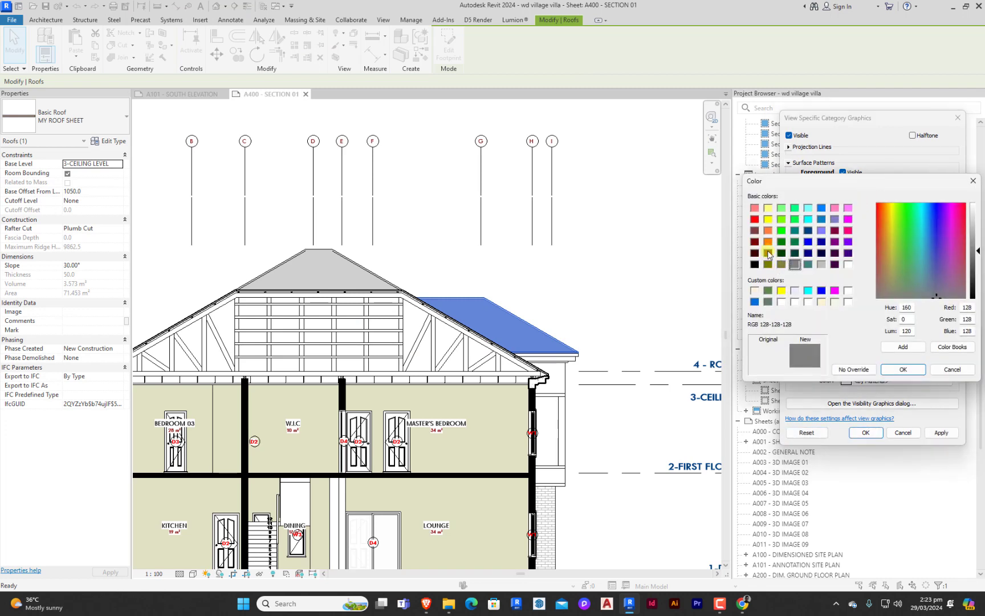
pyautogui.click(768, 253)
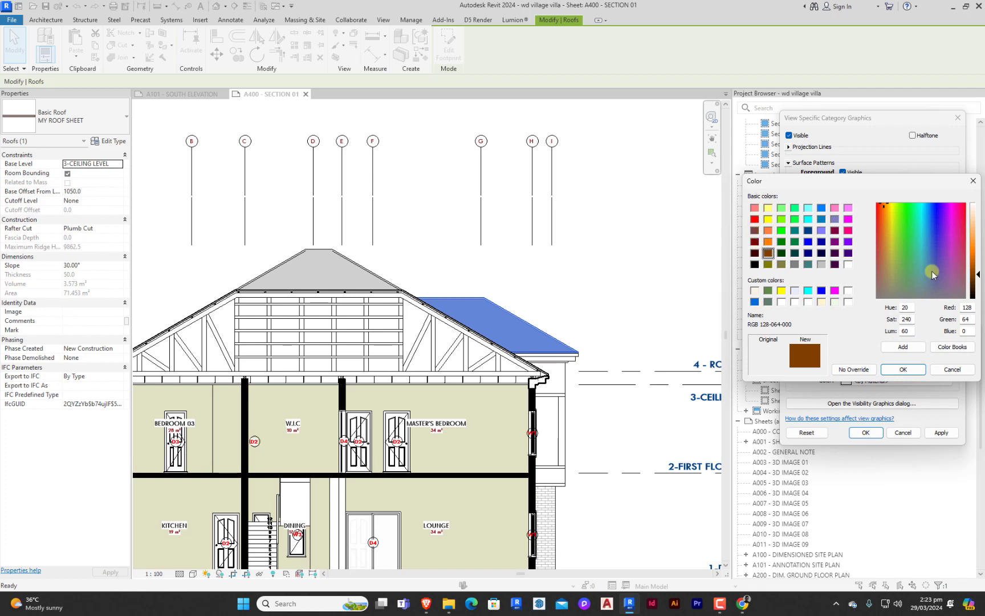
pyautogui.moveTo(880, 283)
pyautogui.mouseDown()
pyautogui.moveTo(890, 270)
pyautogui.moveTo(878, 285)
pyautogui.moveTo(876, 272)
pyautogui.moveTo(887, 271)
pyautogui.mouseUp()
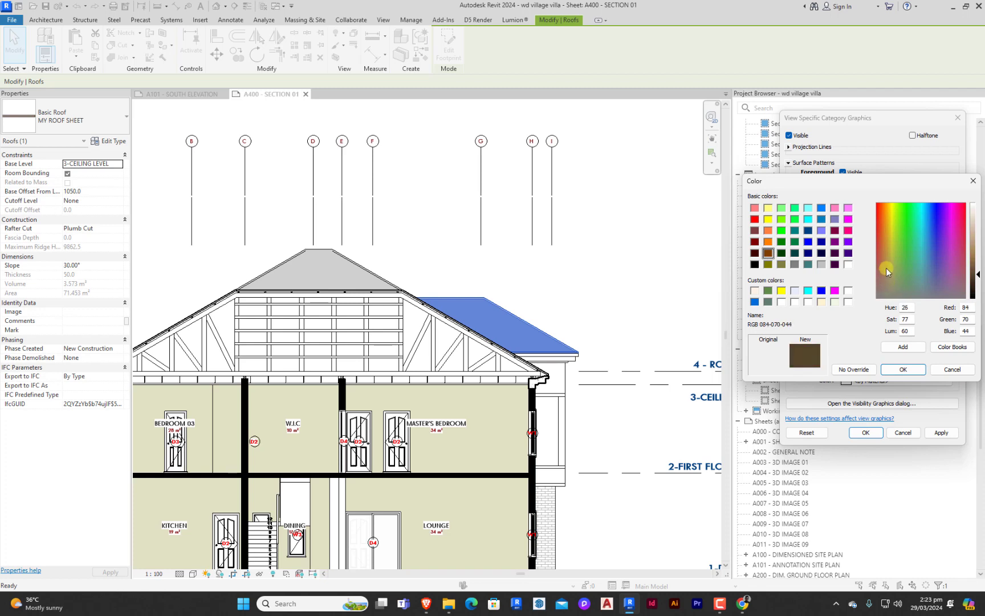
pyautogui.click(973, 258)
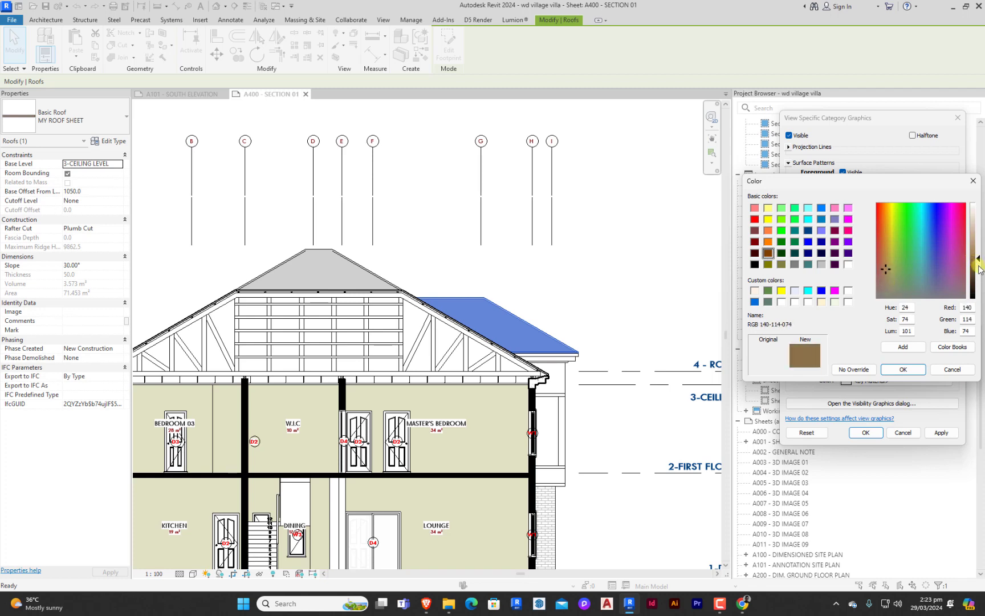
pyautogui.click(903, 370)
pyautogui.click(866, 432)
pyautogui.click(660, 286)
pyautogui.scroll(-2, 588, 282)
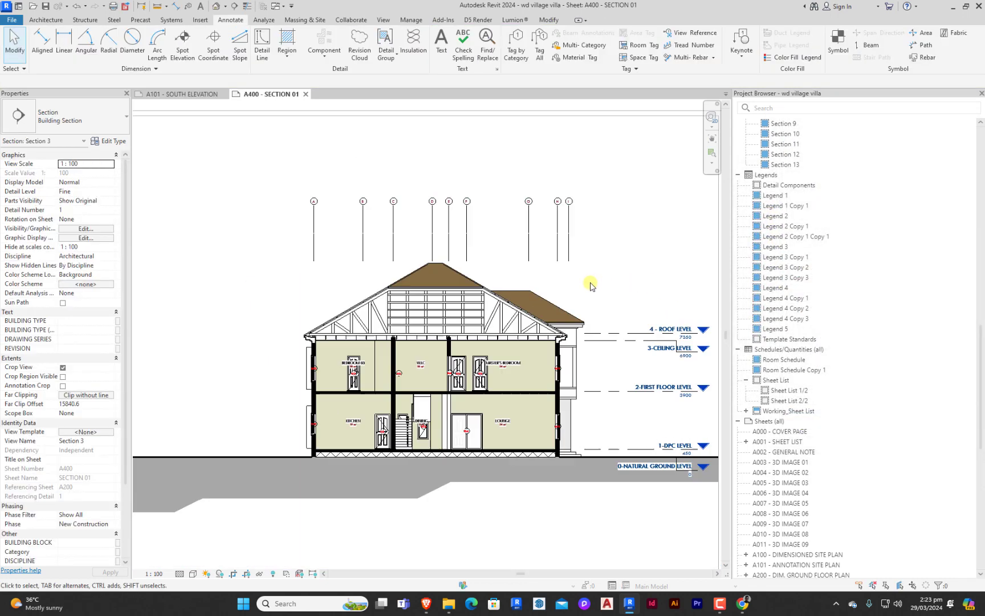
# Step: Override the door category's surfaces in this view with a solid foreground pattern in cream, RGB 253-243-208
pyautogui.scroll(4, 397, 413)
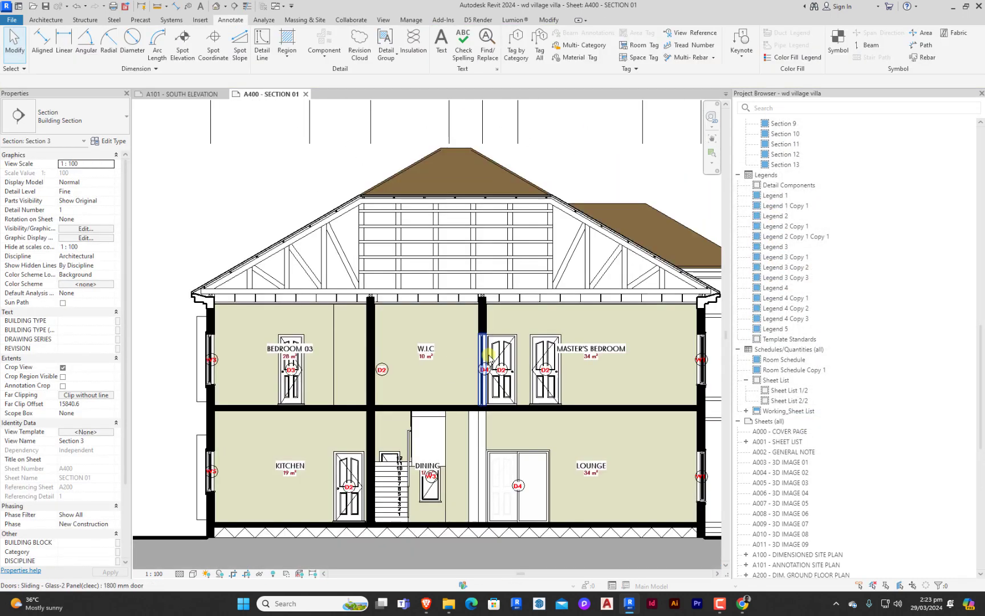
pyautogui.click(501, 340)
pyautogui.rightClick(501, 341)
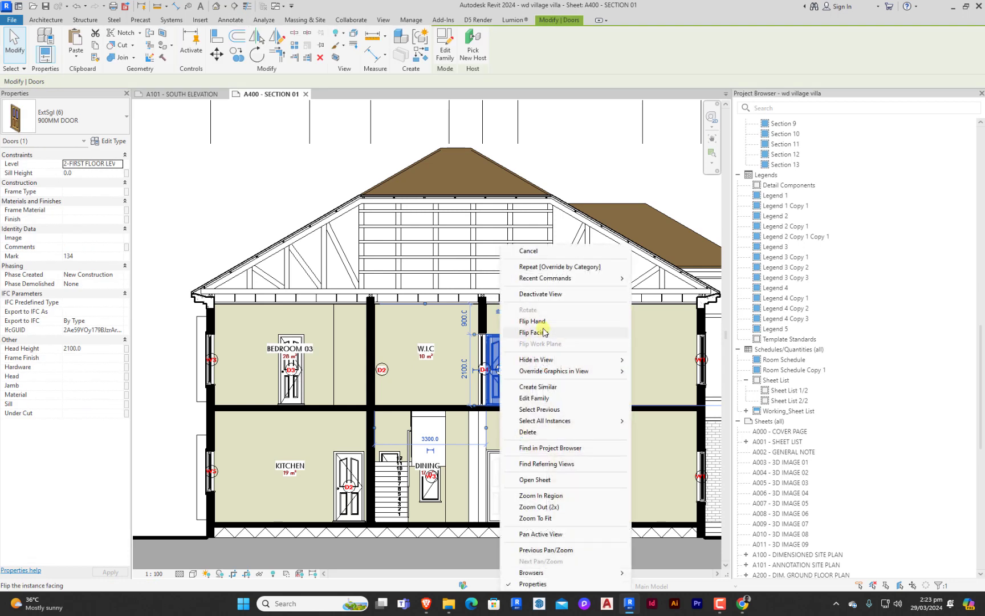
pyautogui.click(587, 268)
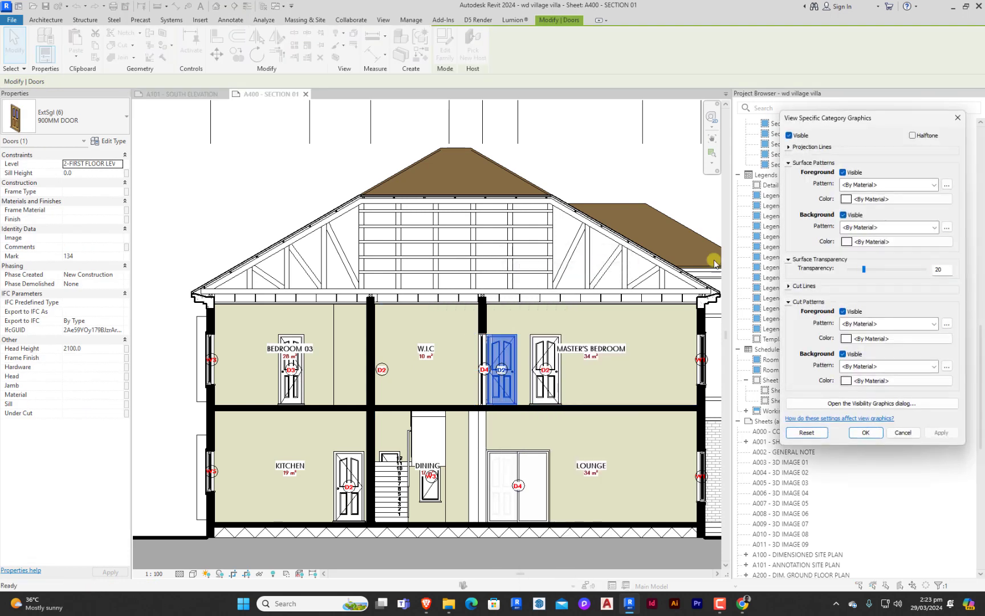
pyautogui.scroll(-1, 866, 188)
pyautogui.click(855, 200)
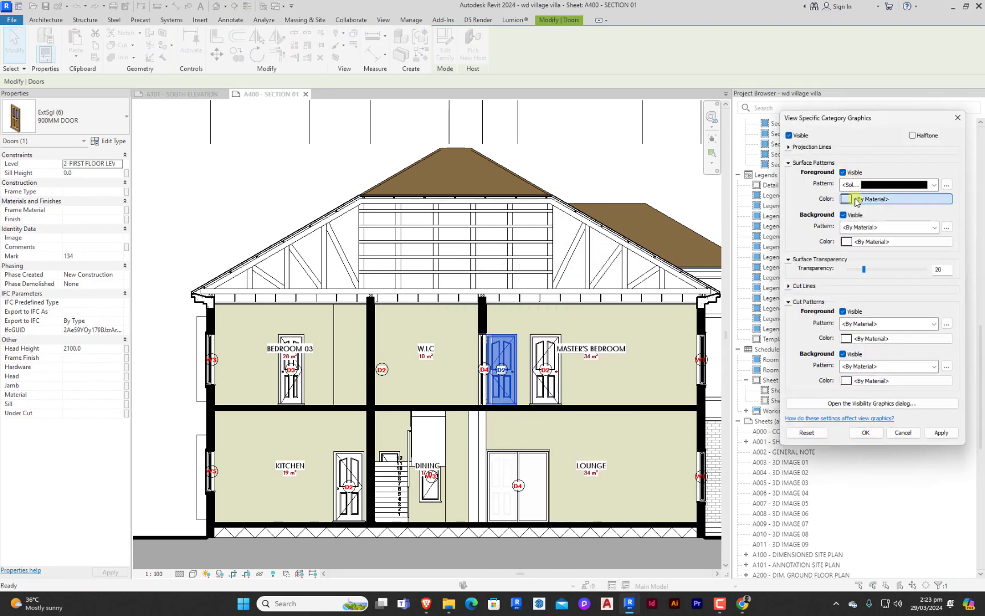
pyautogui.moveTo(914, 278); pyautogui.dragTo(937, 277)
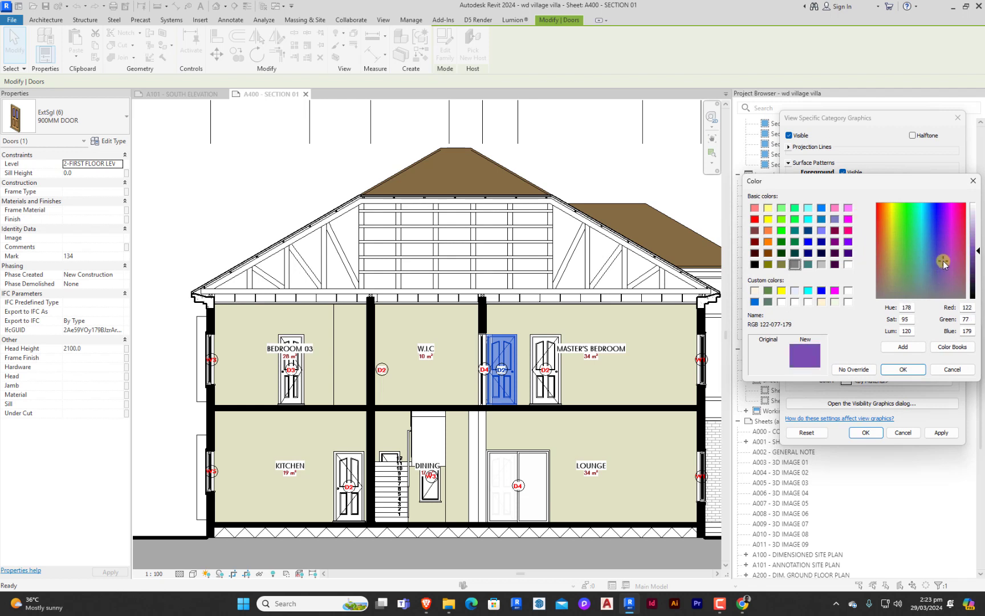
pyautogui.click(933, 282)
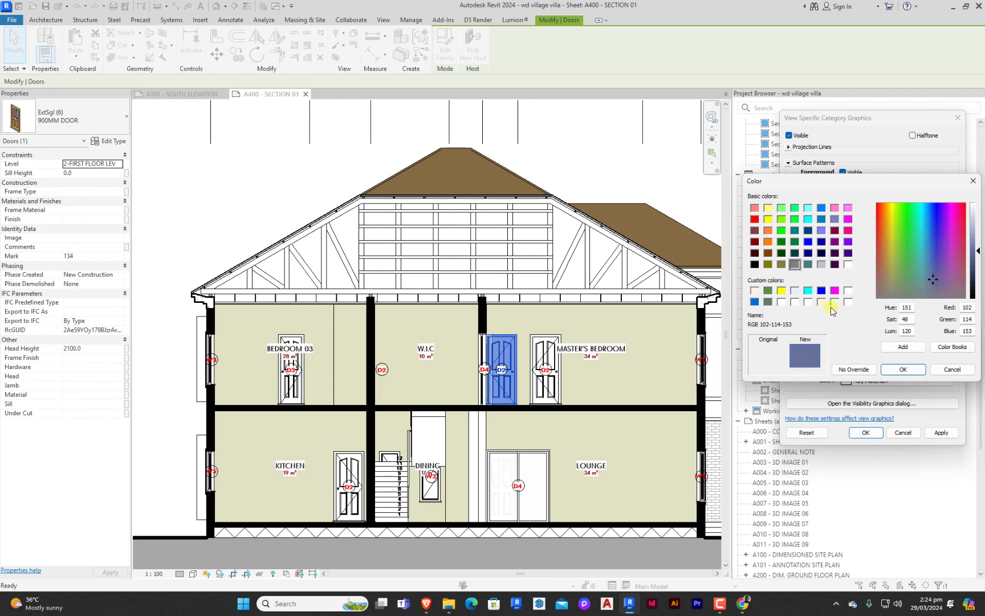
pyautogui.click(822, 302)
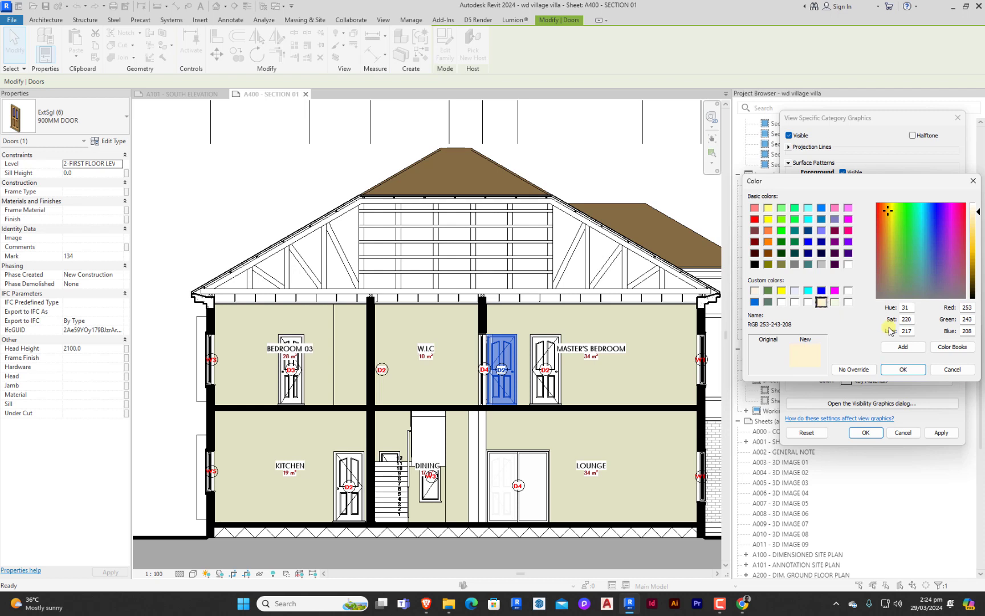
pyautogui.click(904, 370)
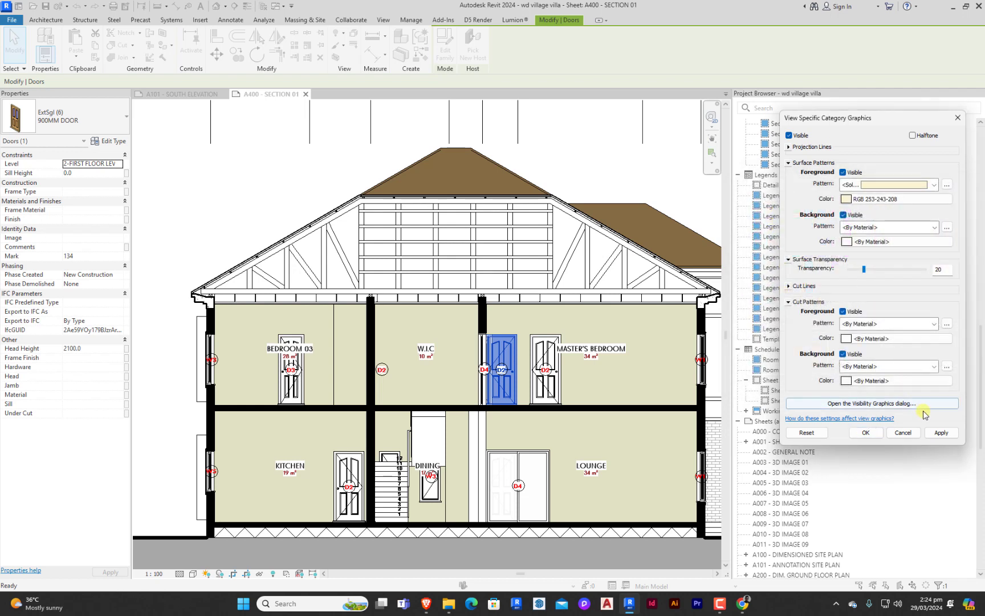
# Step: Change the door category's foreground surface pattern colour to tan, RGB 198-183-147, and apply the override
pyautogui.click(878, 185)
pyautogui.click(888, 184)
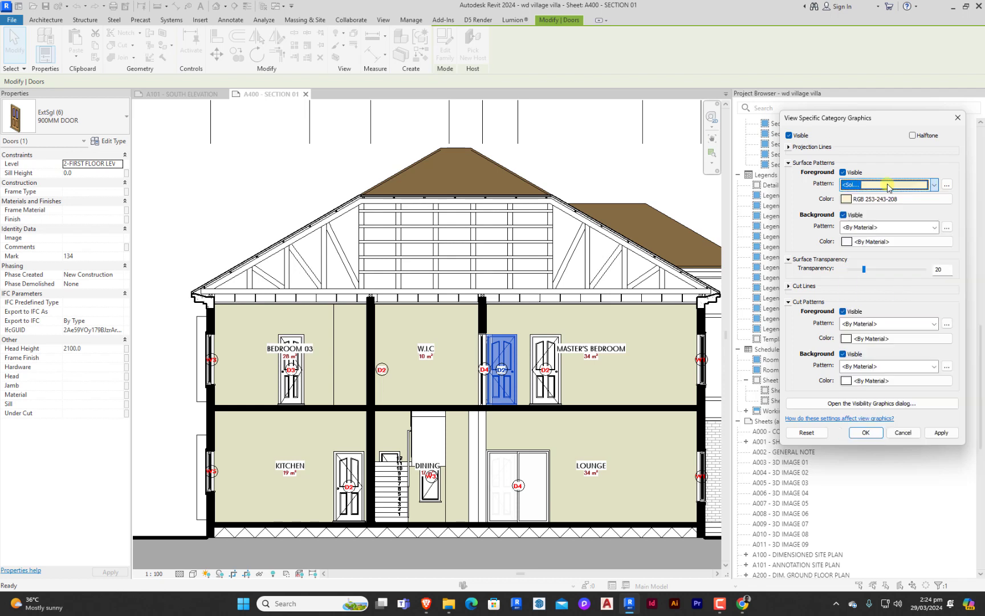
pyautogui.click(874, 200)
pyautogui.click(768, 254)
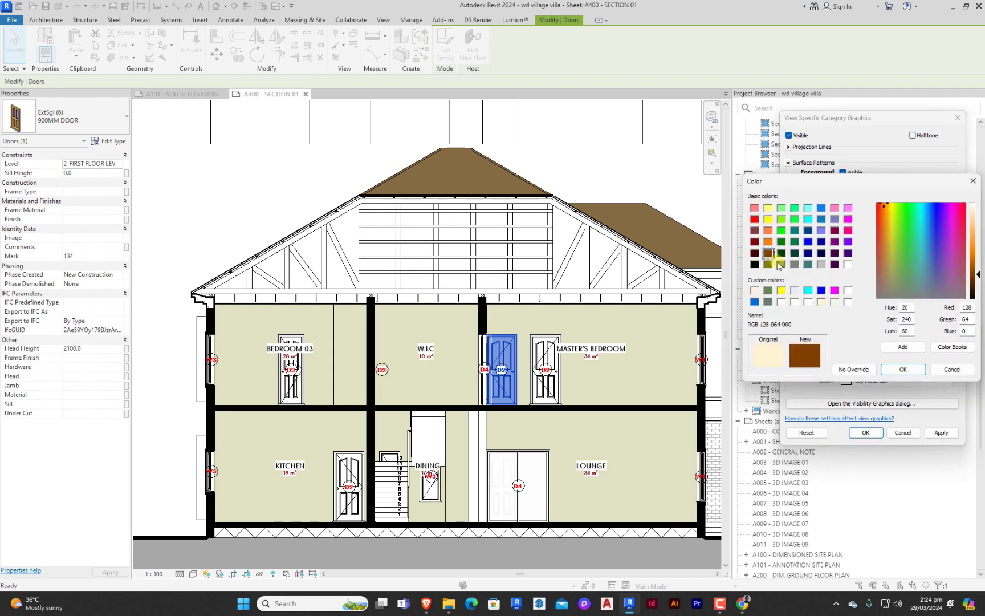
pyautogui.moveTo(950, 281); pyautogui.dragTo(887, 268)
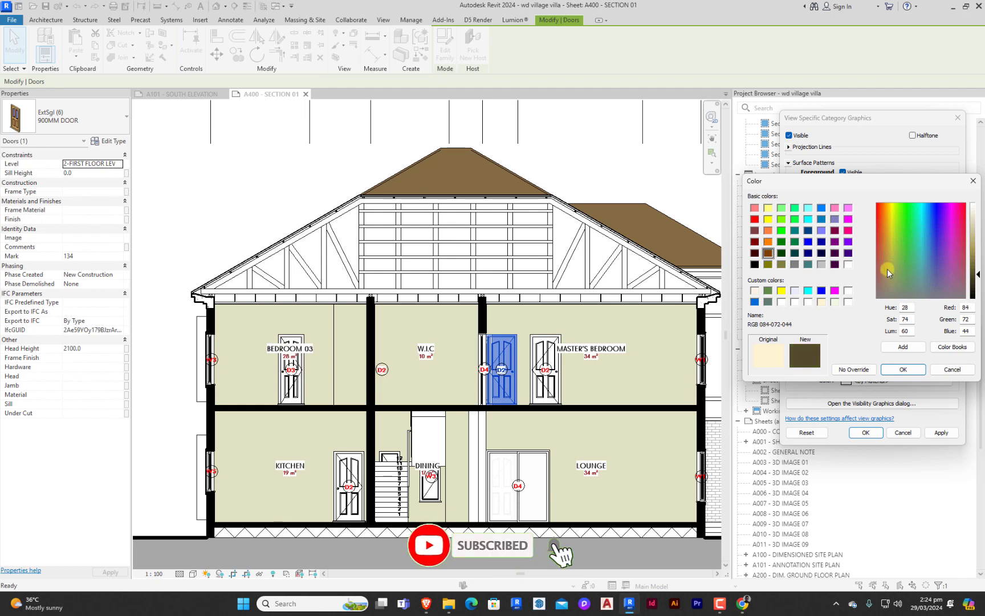
pyautogui.moveTo(977, 273); pyautogui.dragTo(977, 238)
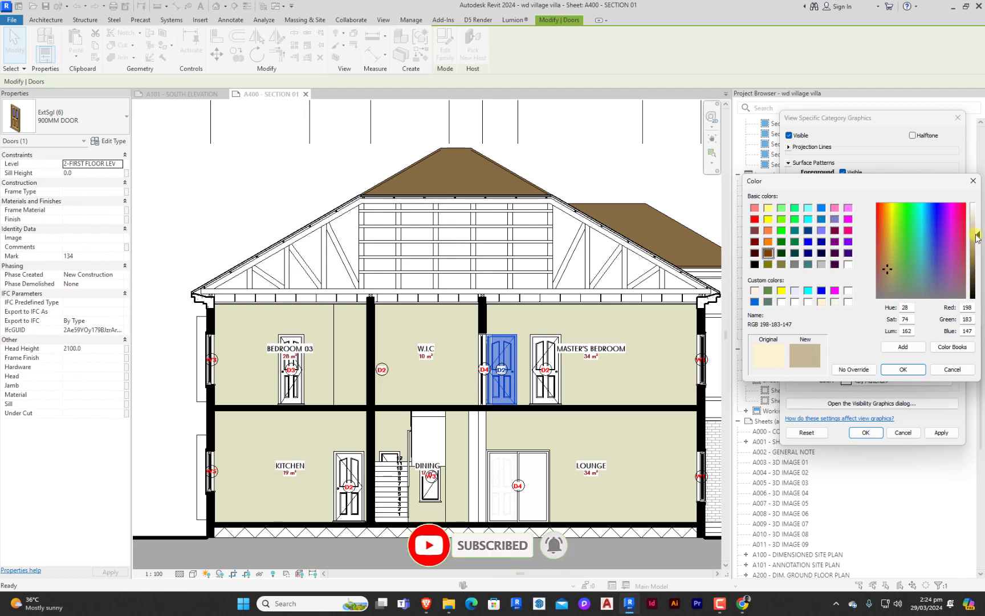
pyautogui.click(903, 368)
pyautogui.click(865, 432)
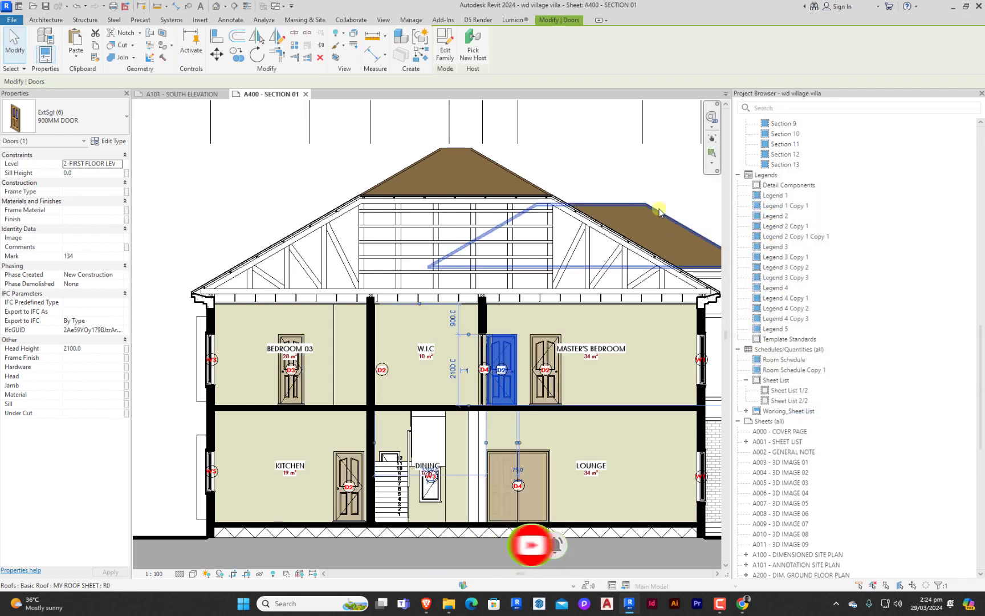
pyautogui.click(674, 178)
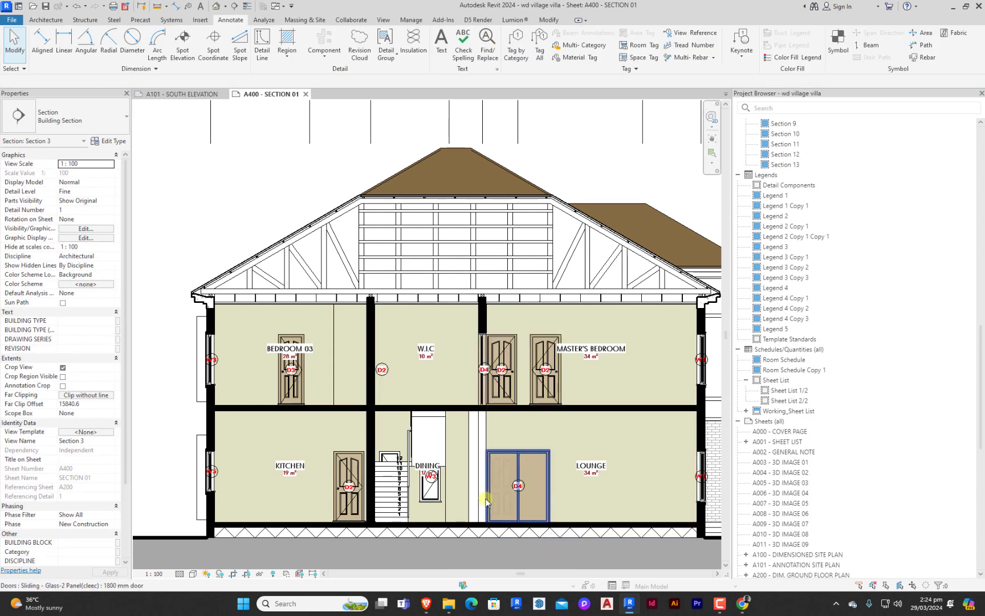
# Step: Try hiding the lounge's two-panel sliding door as an element in this view
pyautogui.click(548, 458)
pyautogui.rightClick(546, 458)
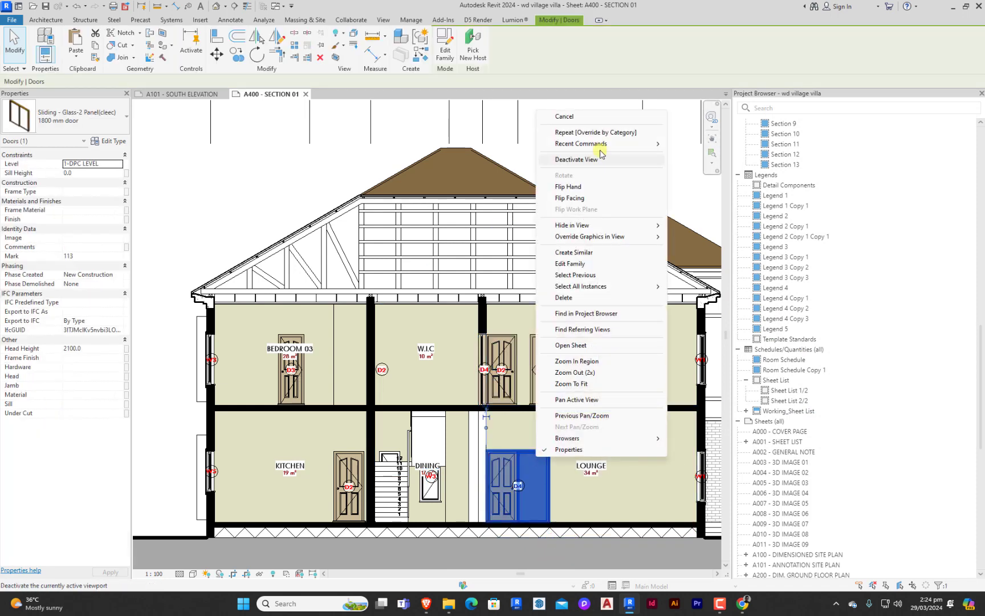
pyautogui.moveTo(593, 225)
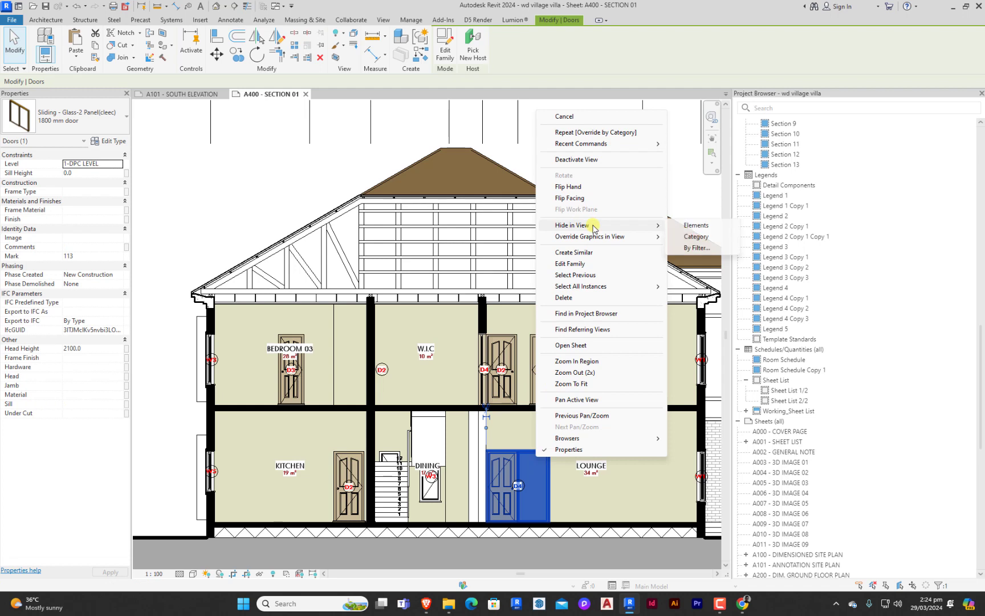
pyautogui.click(676, 226)
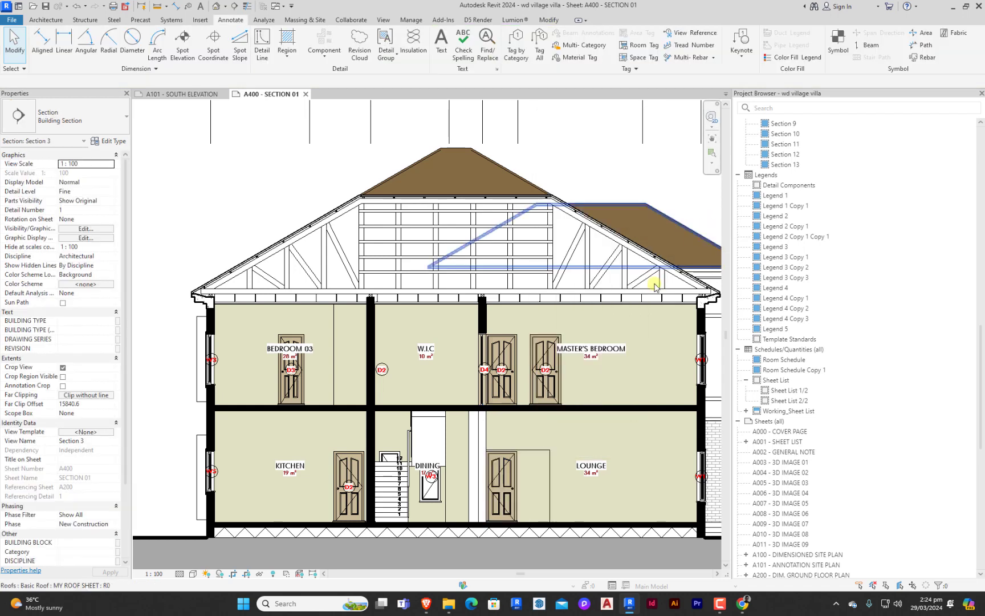
# Step: Override the lounge's two-panel sliding door by element with a solid foreground surface pattern in white
pyautogui.click(522, 462)
pyautogui.rightClick(522, 463)
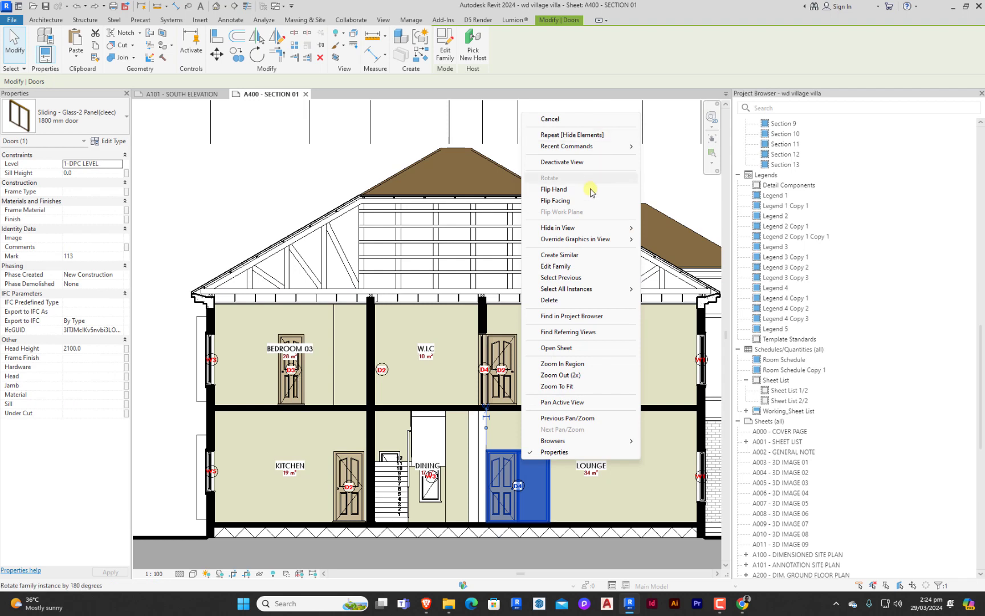
pyautogui.moveTo(584, 241)
pyautogui.click(663, 241)
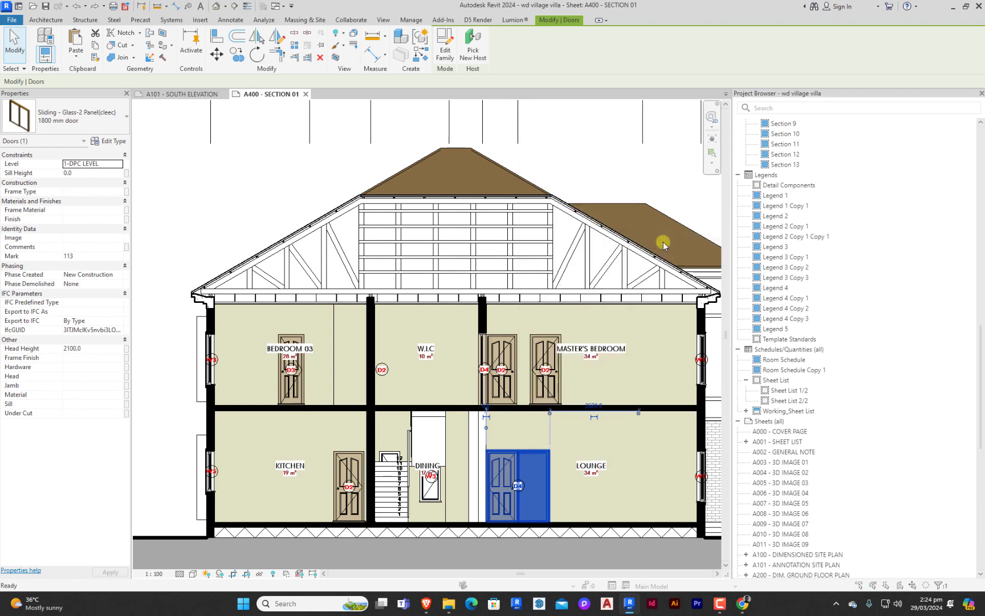
pyautogui.scroll(-1, 863, 185)
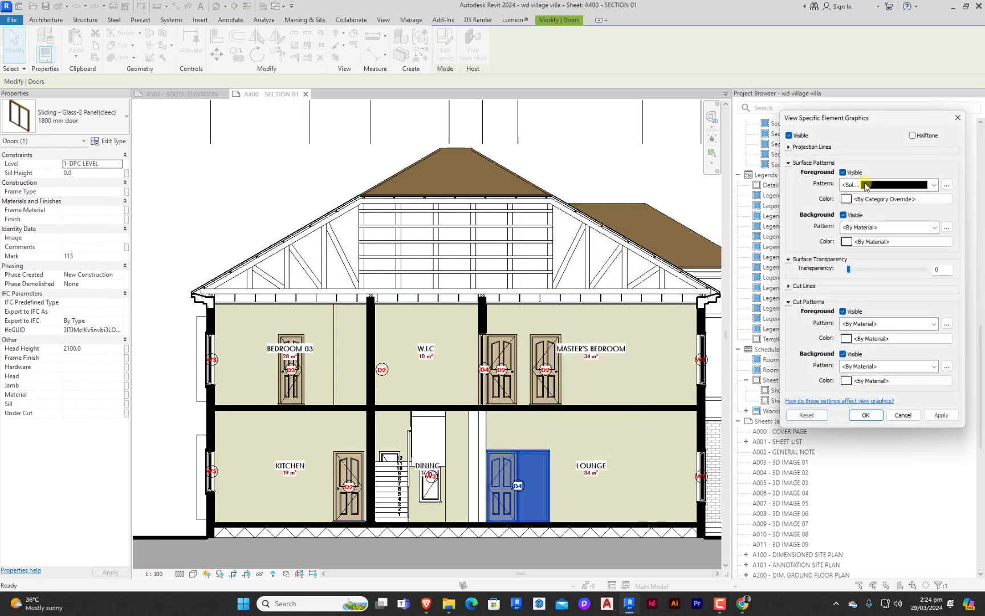
pyautogui.click(875, 201)
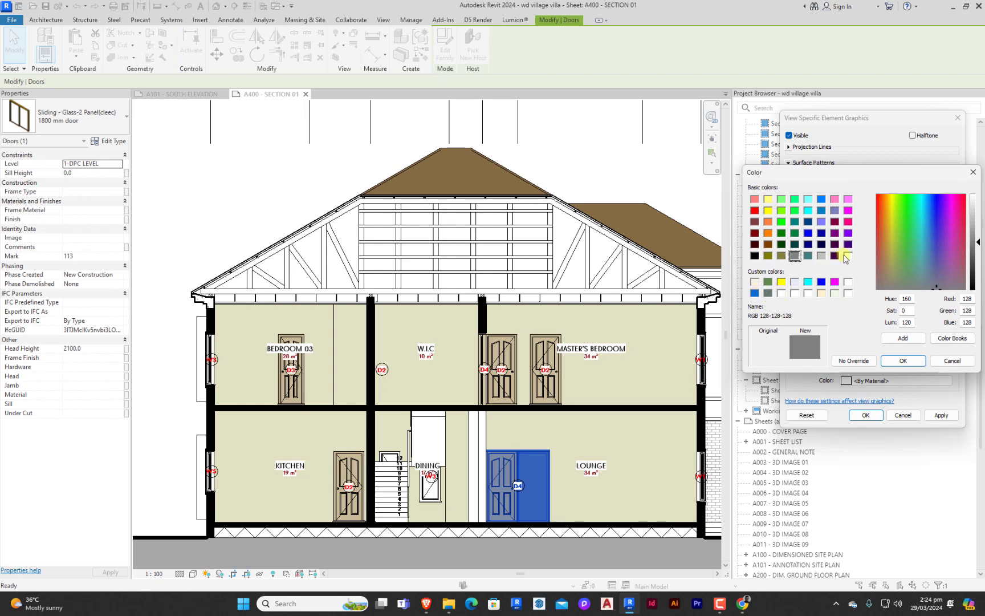
pyautogui.click(847, 256)
pyautogui.click(898, 360)
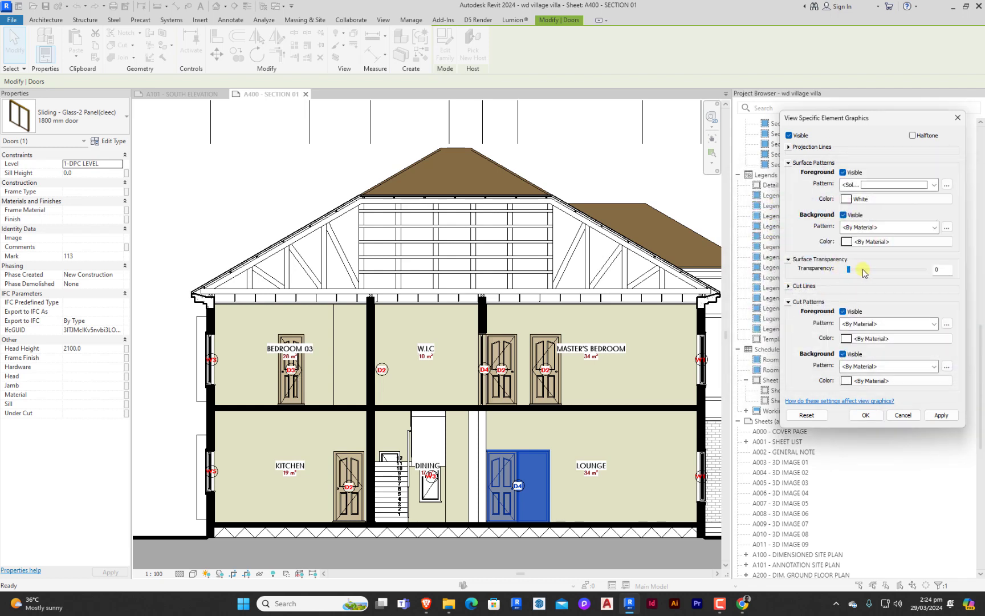
pyautogui.click(865, 414)
pyautogui.click(630, 160)
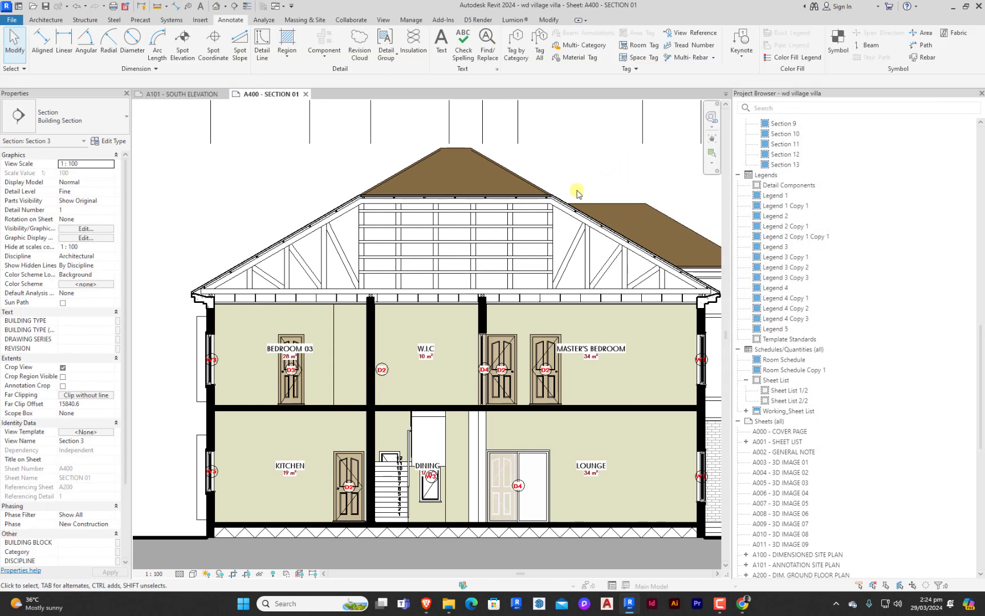
# Step: Examine the lounge sliding door, the coloured rooms on both storeys and the section's overall appearance on the sheet
pyautogui.scroll(-1, 466, 265)
pyautogui.scroll(4, 516, 501)
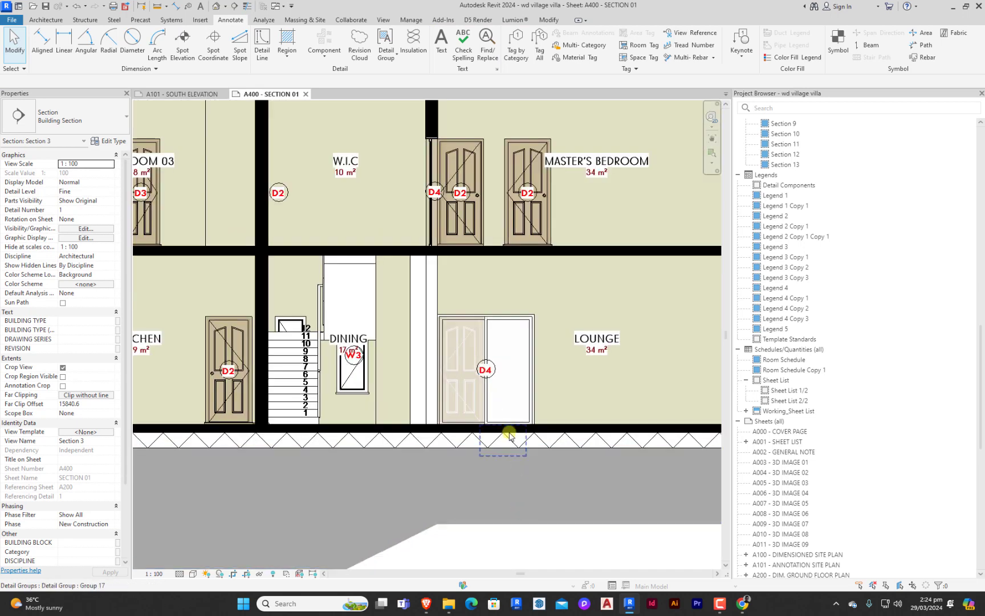
pyautogui.click(509, 413)
pyautogui.scroll(-3, 457, 429)
pyautogui.click(649, 237)
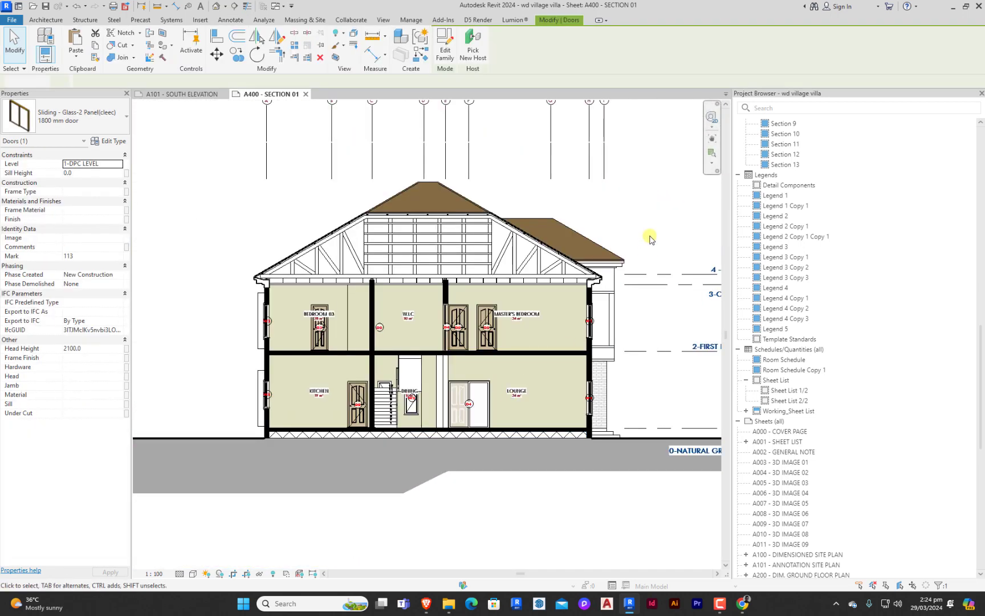
pyautogui.scroll(2, 562, 383)
pyautogui.click(478, 440)
pyautogui.click(651, 198)
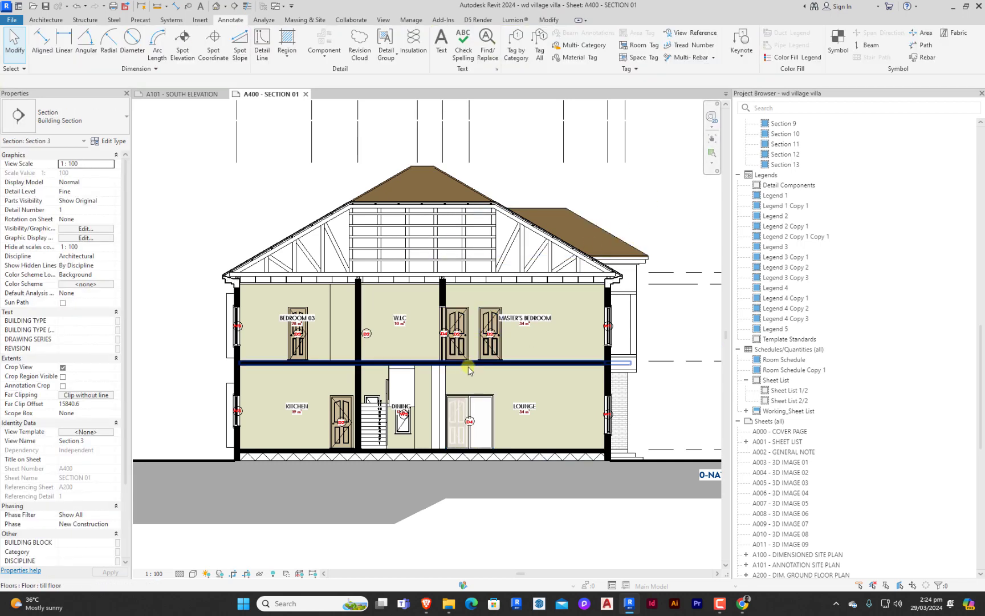
pyautogui.scroll(-1, 354, 336)
pyautogui.scroll(2, 355, 337)
pyautogui.scroll(-1, 358, 381)
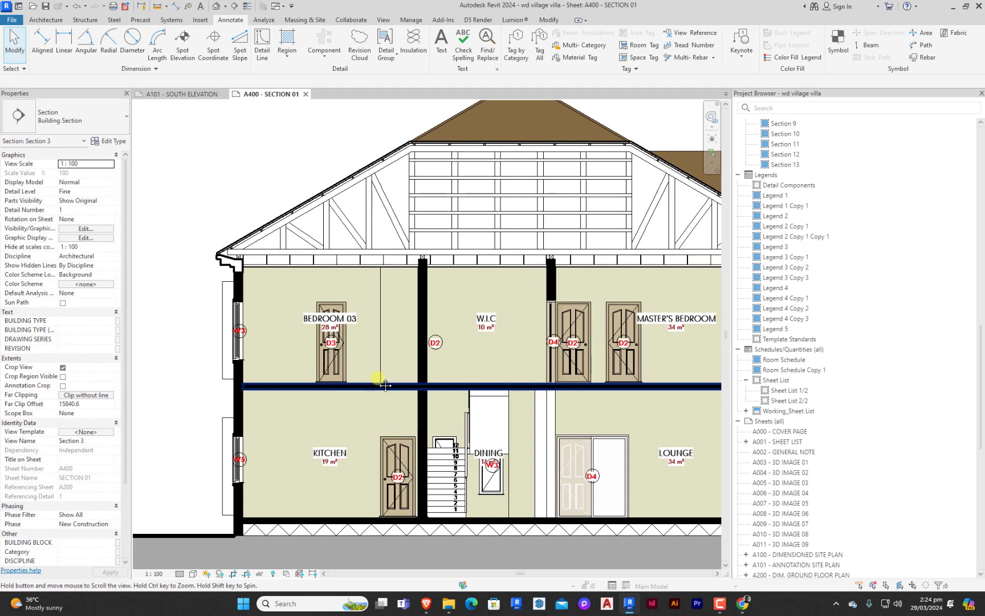
pyautogui.scroll(-2, 357, 378)
pyautogui.scroll(-2, 428, 380)
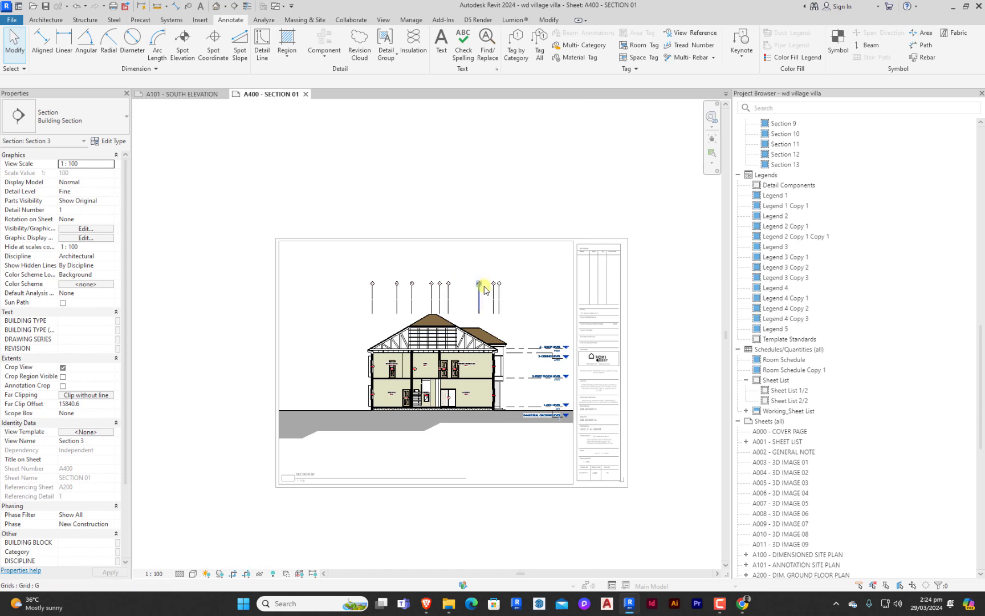
# Step: Hide the grid and level categories in the section view
pyautogui.click(478, 291)
pyautogui.click(448, 293)
pyautogui.rightClick(449, 294)
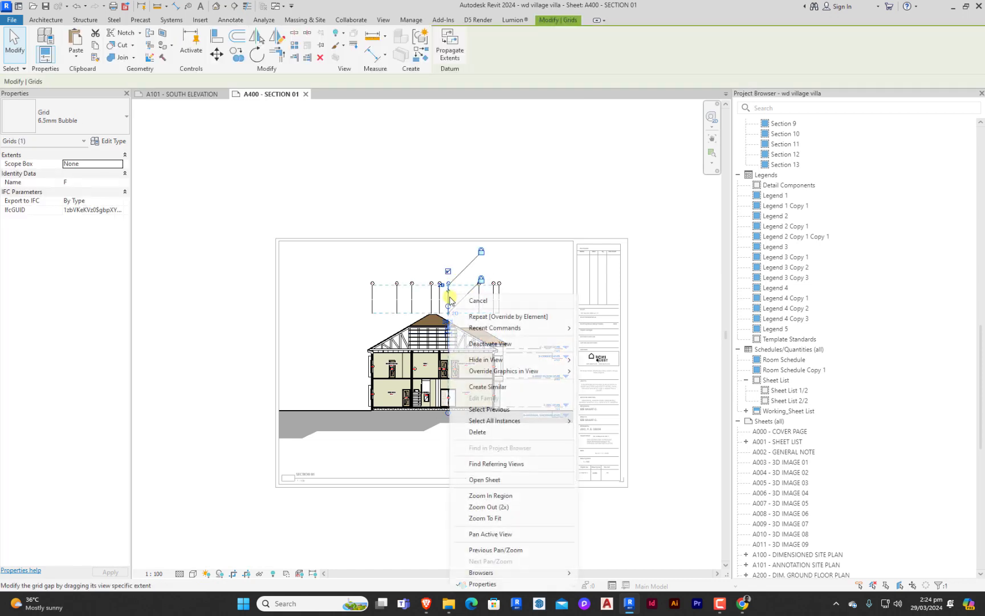
pyautogui.moveTo(501, 360)
pyautogui.click(615, 374)
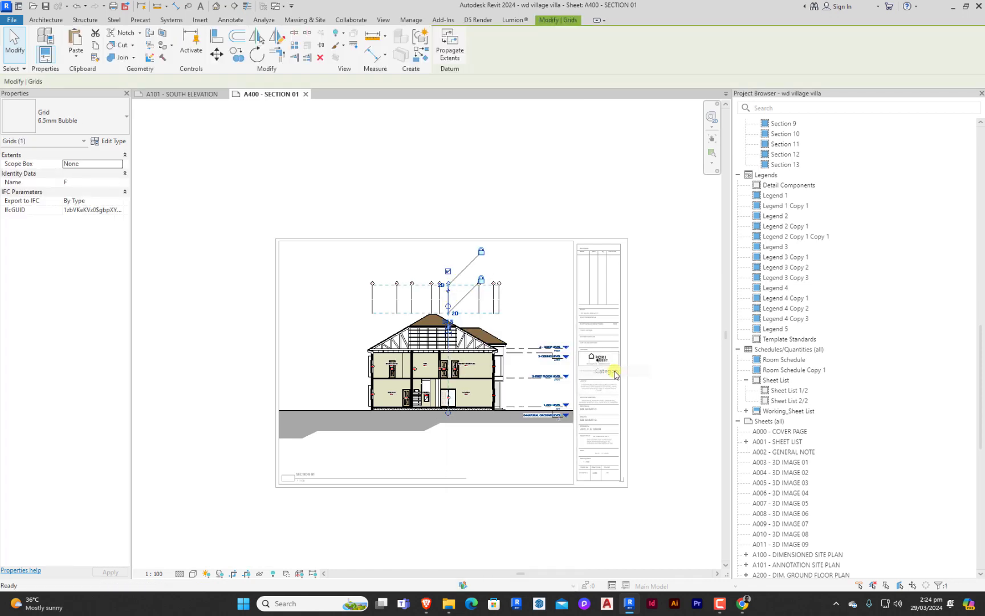
pyautogui.click(538, 355)
pyautogui.rightClick(537, 355)
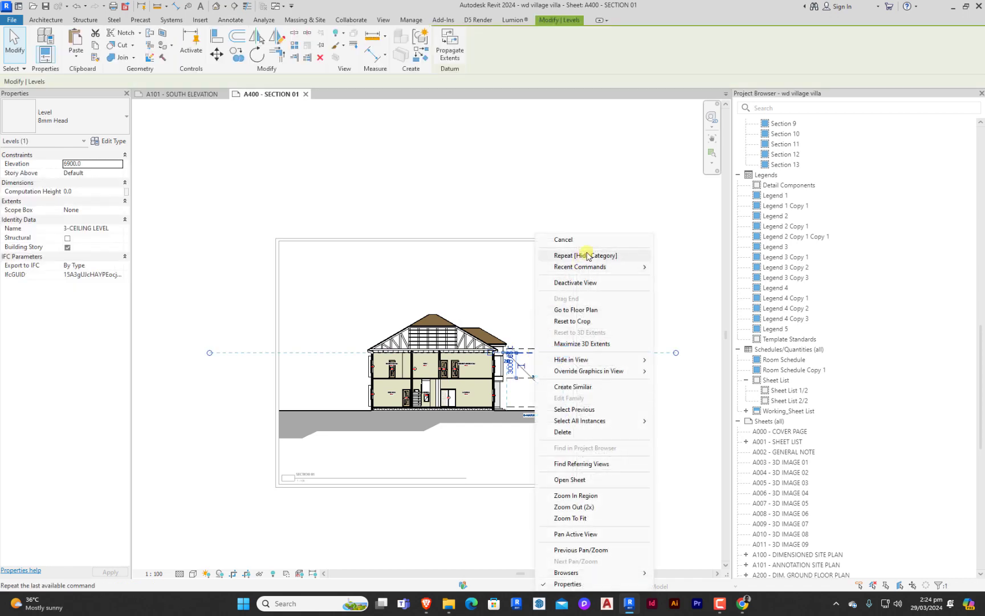
pyautogui.click(588, 258)
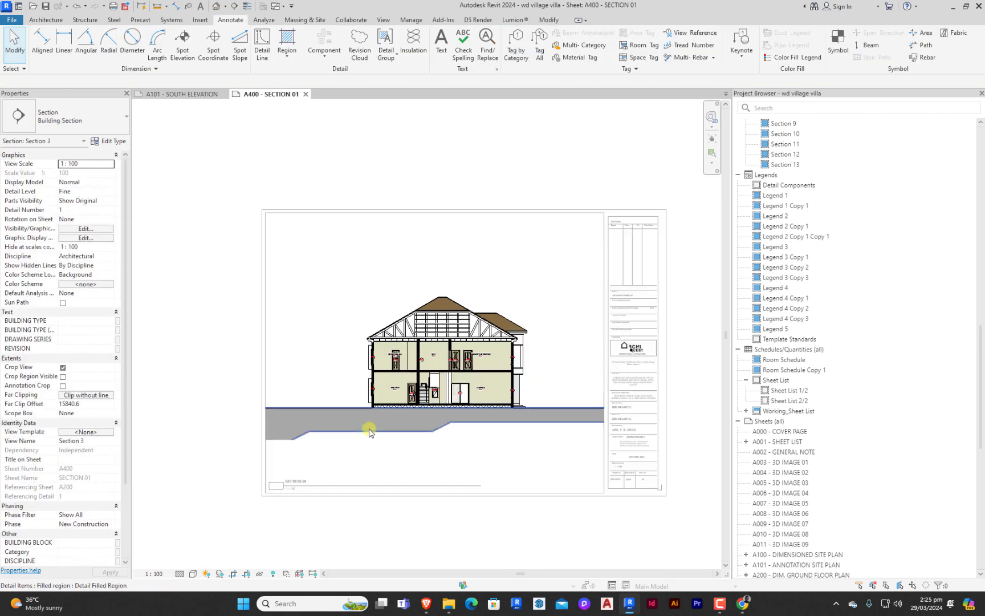
# Step: Set the section view's display to Hidden Line with anti-aliased smooth lines and enable sketchy lines
pyautogui.scroll(1, 323, 501)
pyautogui.scroll(1, 324, 501)
pyautogui.click(195, 574)
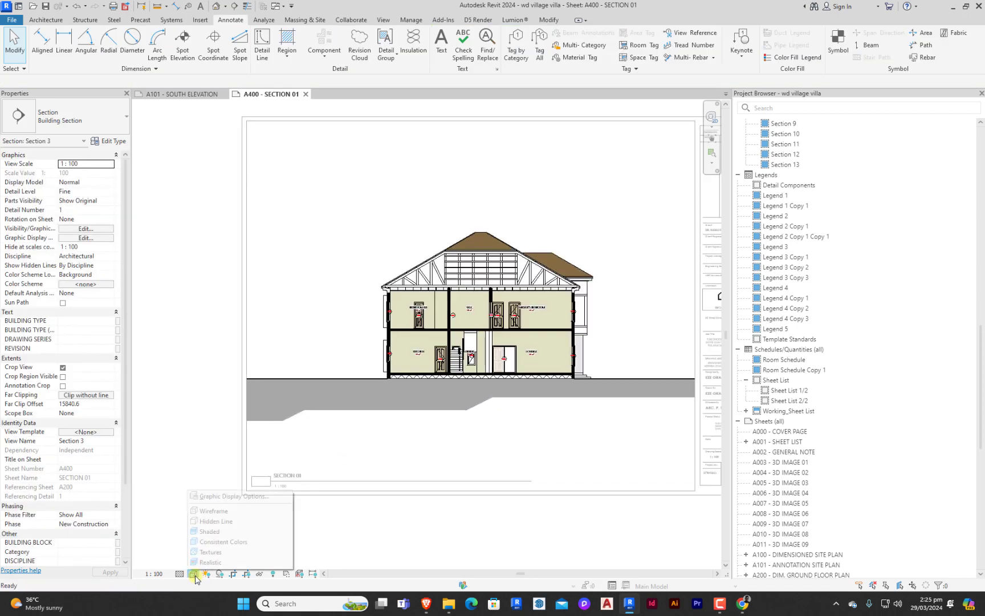
pyautogui.click(227, 497)
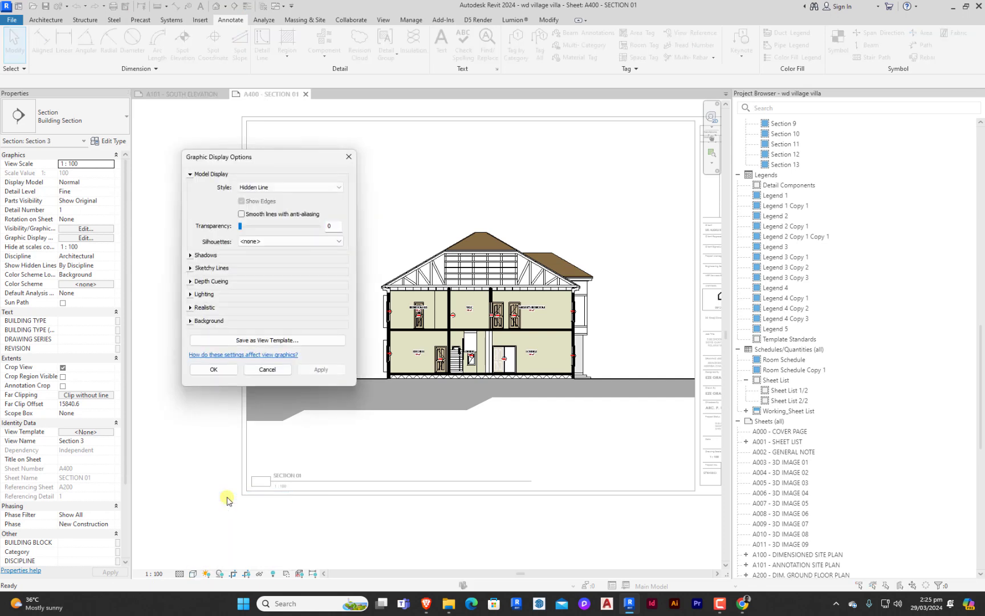
pyautogui.click(334, 187)
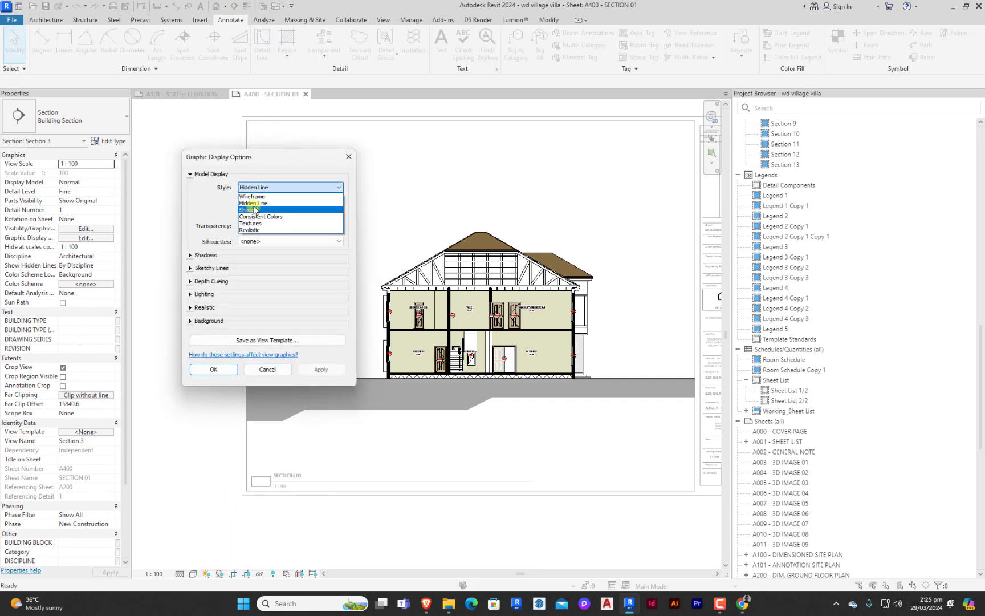
pyautogui.click(253, 203)
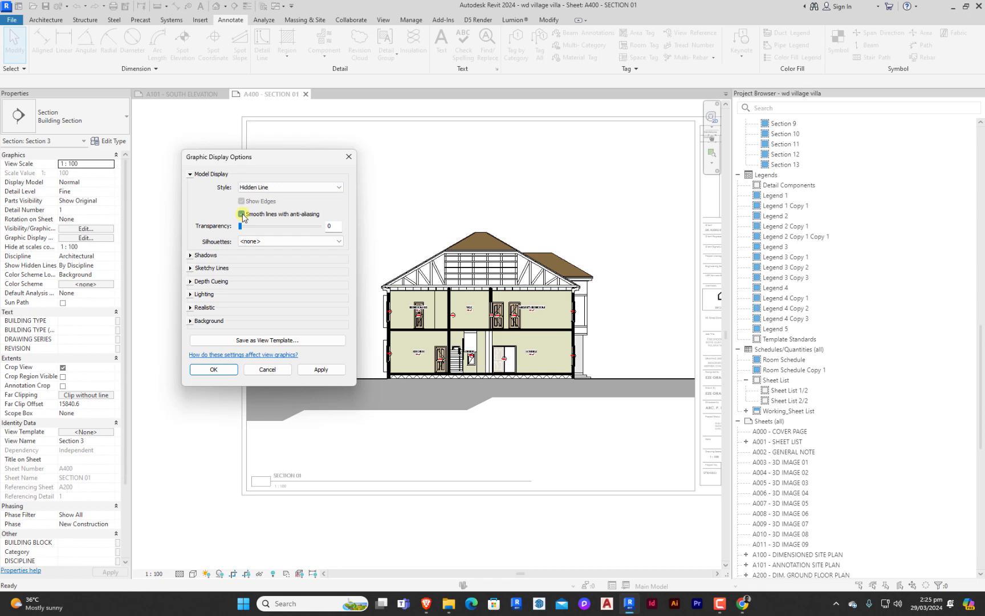
pyautogui.click(191, 255)
pyautogui.click(190, 256)
pyautogui.click(191, 268)
pyautogui.click(241, 279)
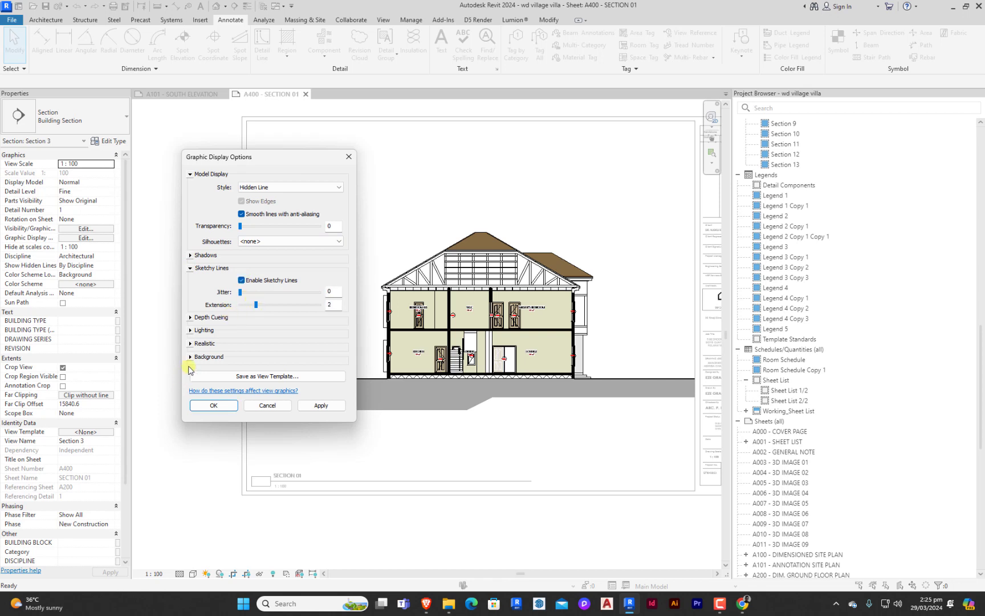
# Step: Give the section view a gradient background and apply the graphic display options
pyautogui.click(190, 357)
pyautogui.click(258, 371)
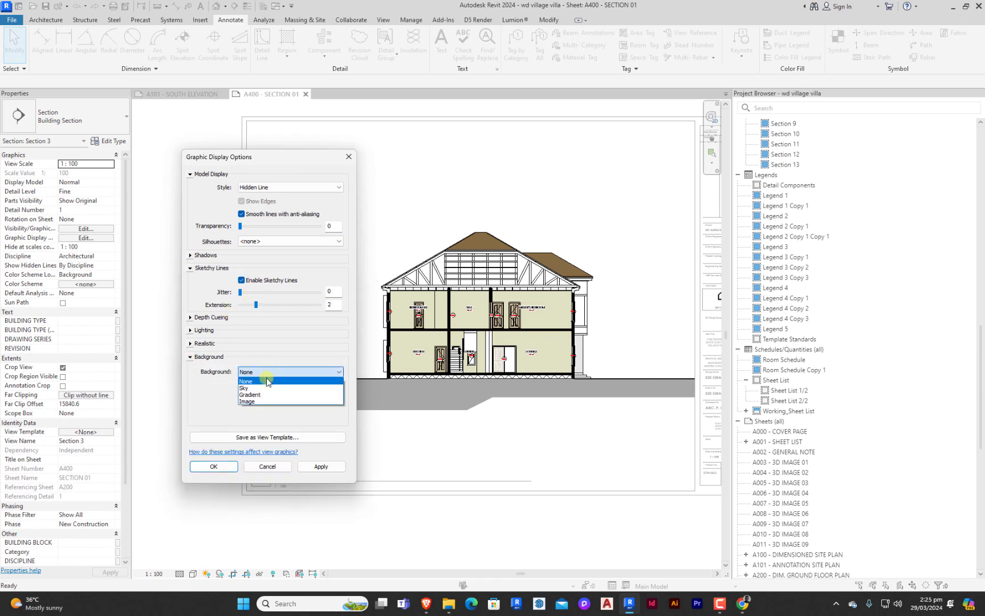
pyautogui.click(266, 394)
pyautogui.click(214, 467)
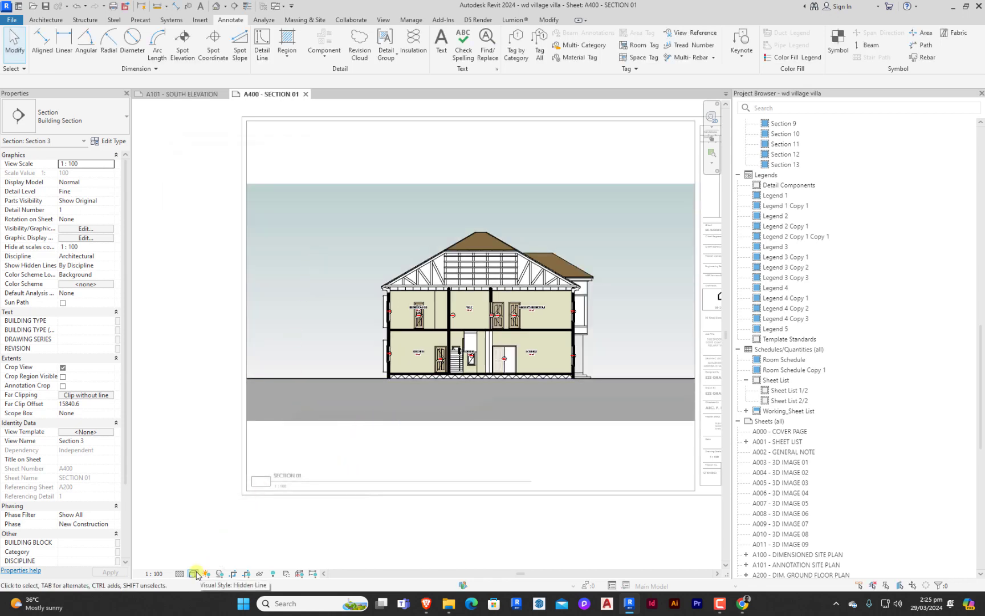
pyautogui.click(386, 401)
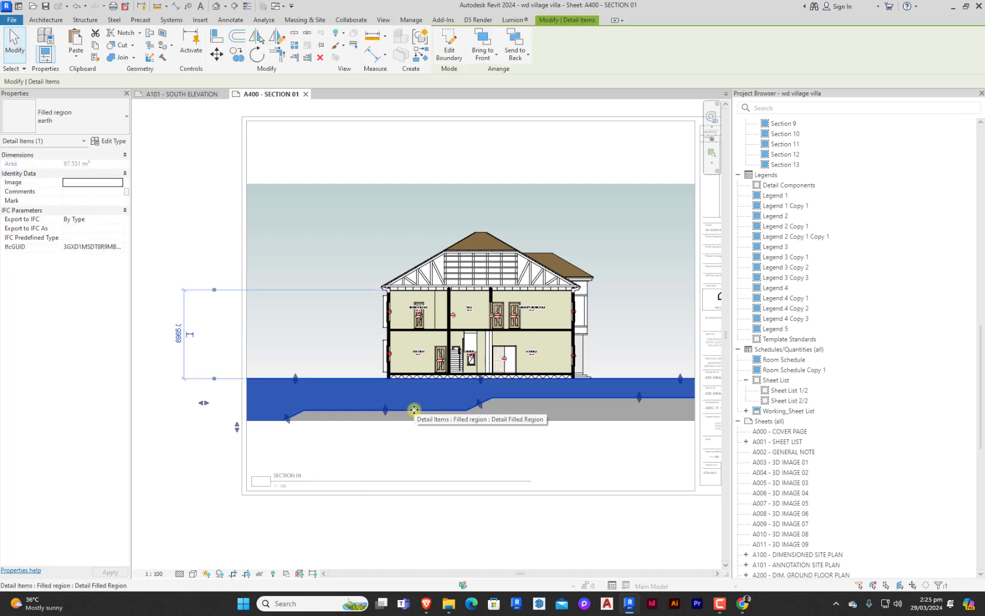
pyautogui.press('Escape')
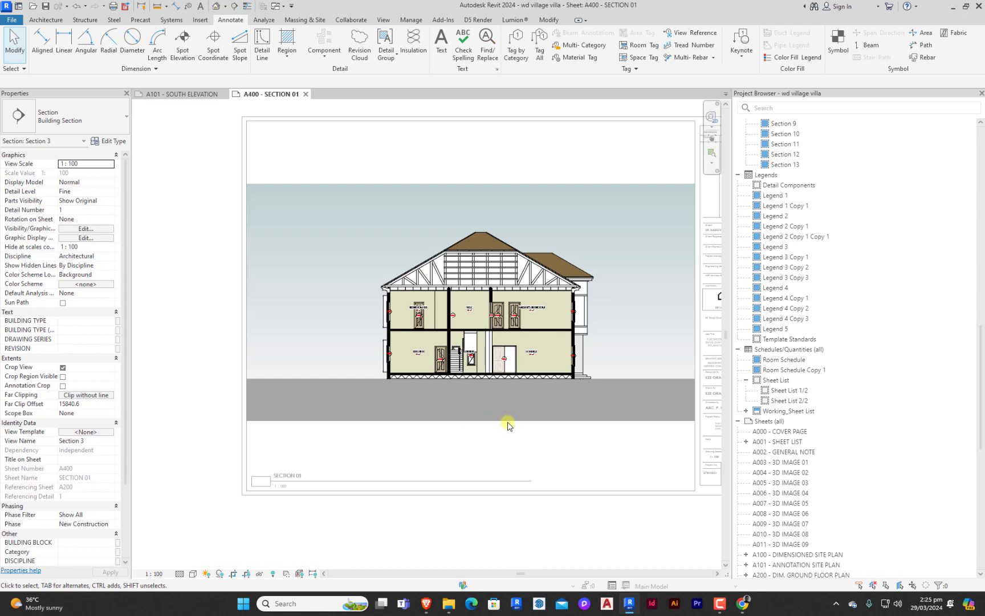
pyautogui.click(429, 394)
pyautogui.click(361, 434)
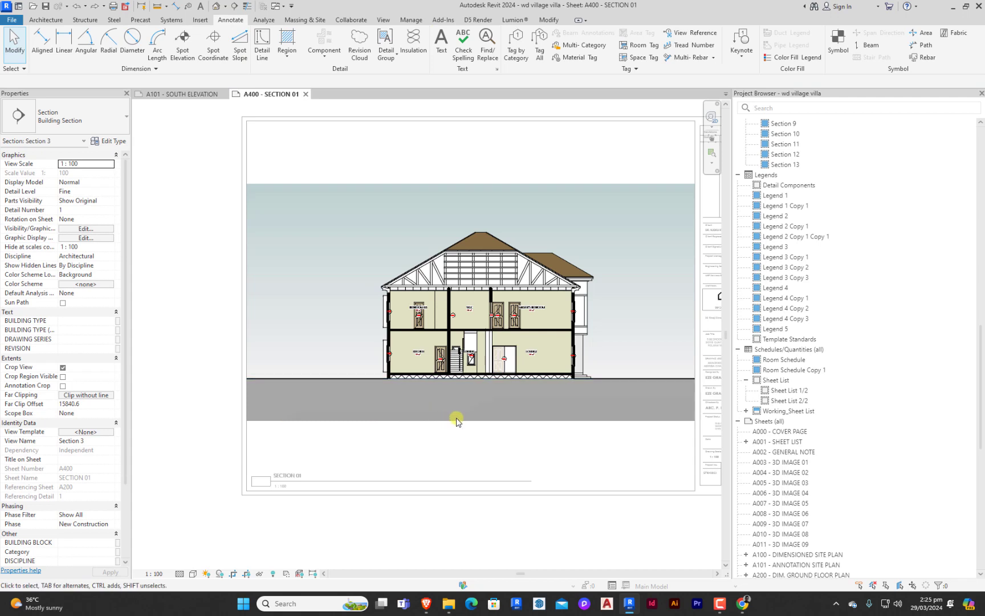
# Step: Reveal the section's crop region and sketch new crop lines along the stepped underside of the earth fill
pyautogui.click(252, 576)
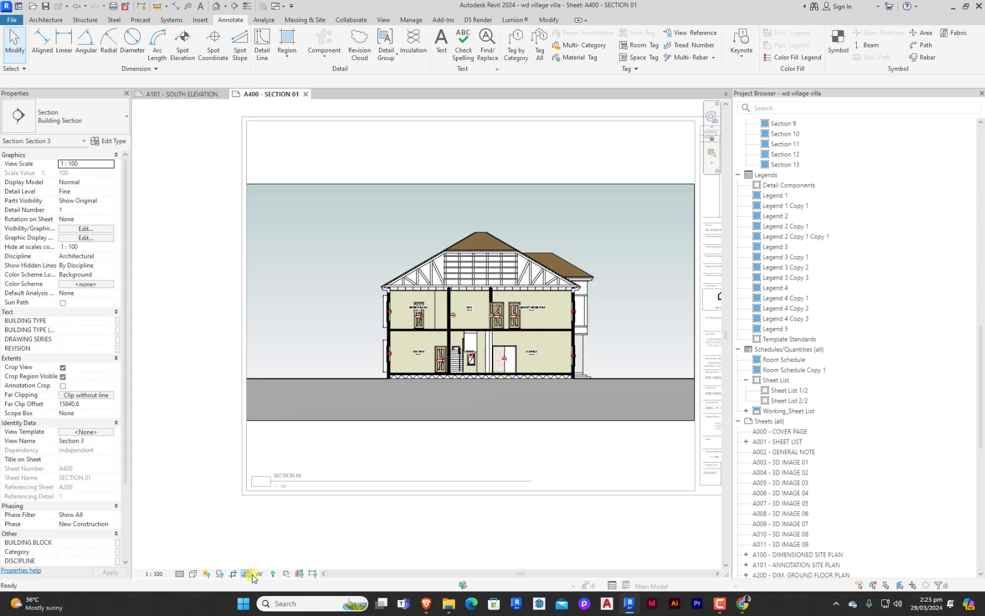
pyautogui.click(420, 183)
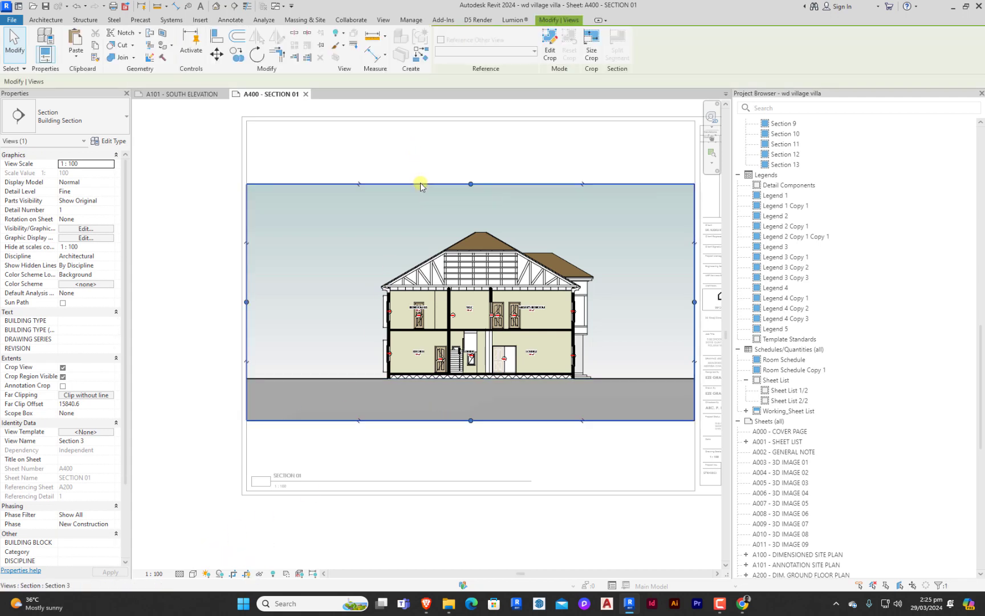
pyautogui.doubleClick(420, 183)
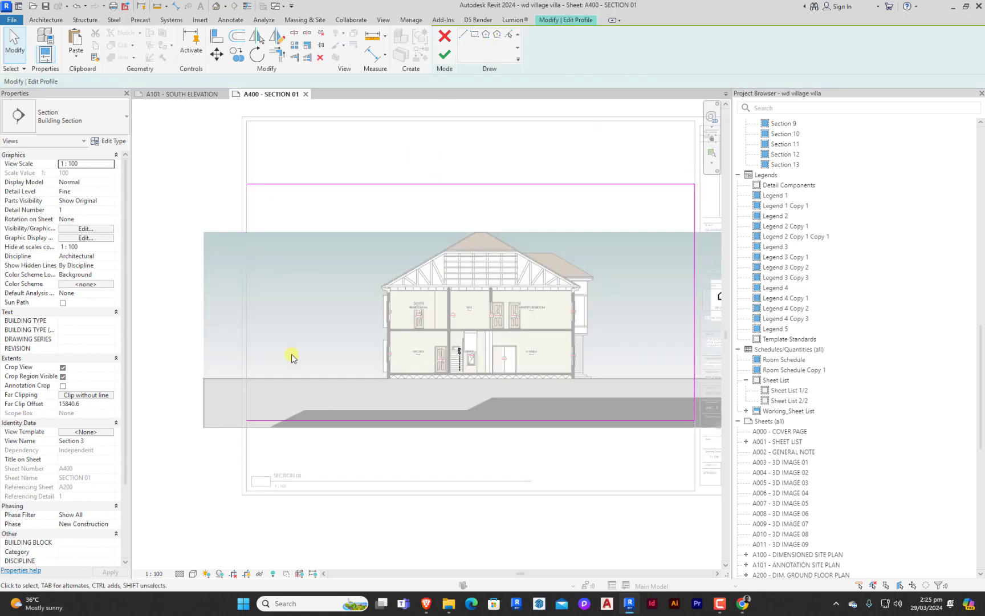
pyautogui.click(463, 35)
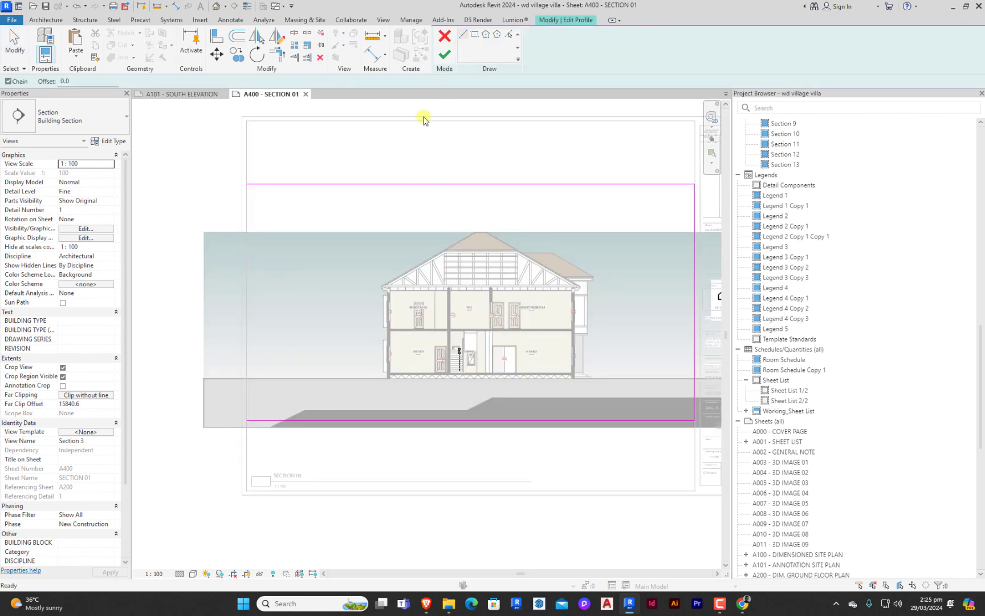
pyautogui.click(287, 421)
pyautogui.click(304, 410)
pyautogui.click(464, 410)
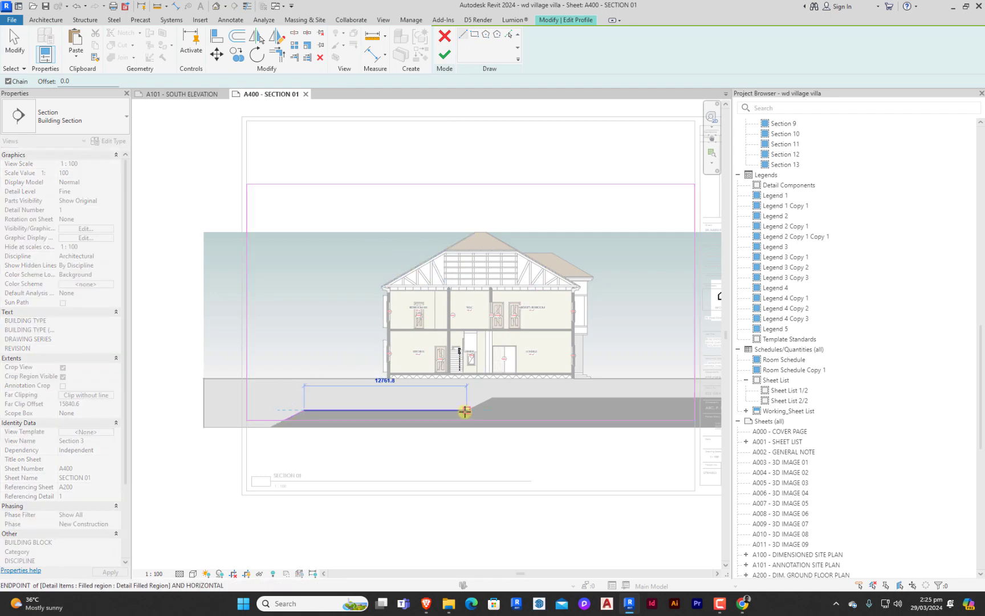
pyautogui.click(491, 398)
pyautogui.click(698, 397)
# Step: Trim the crop outline's sides and base to the stepped earth line and finish the crop profile
pyautogui.click(277, 54)
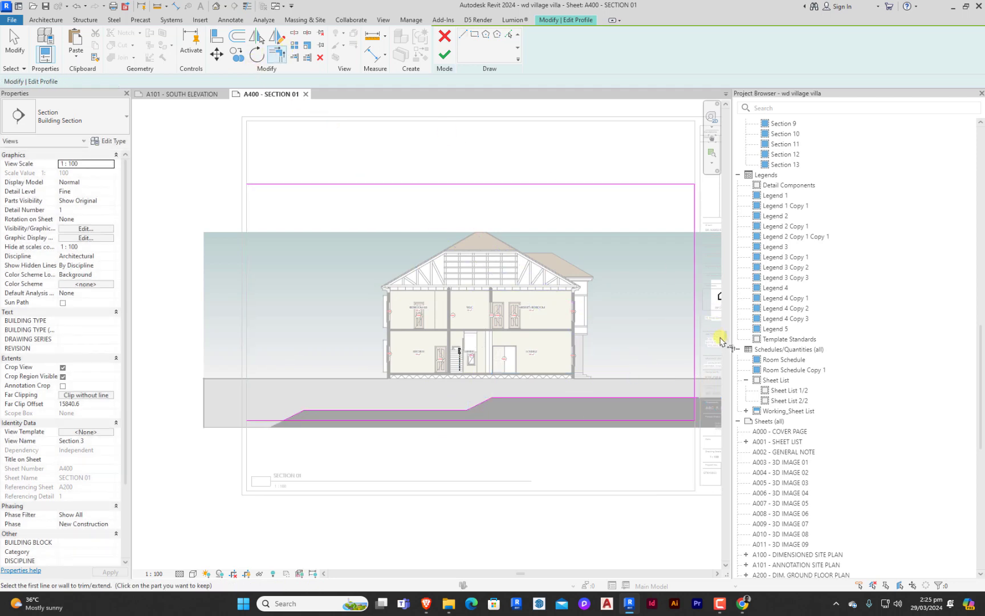
pyautogui.click(695, 356)
pyautogui.click(683, 399)
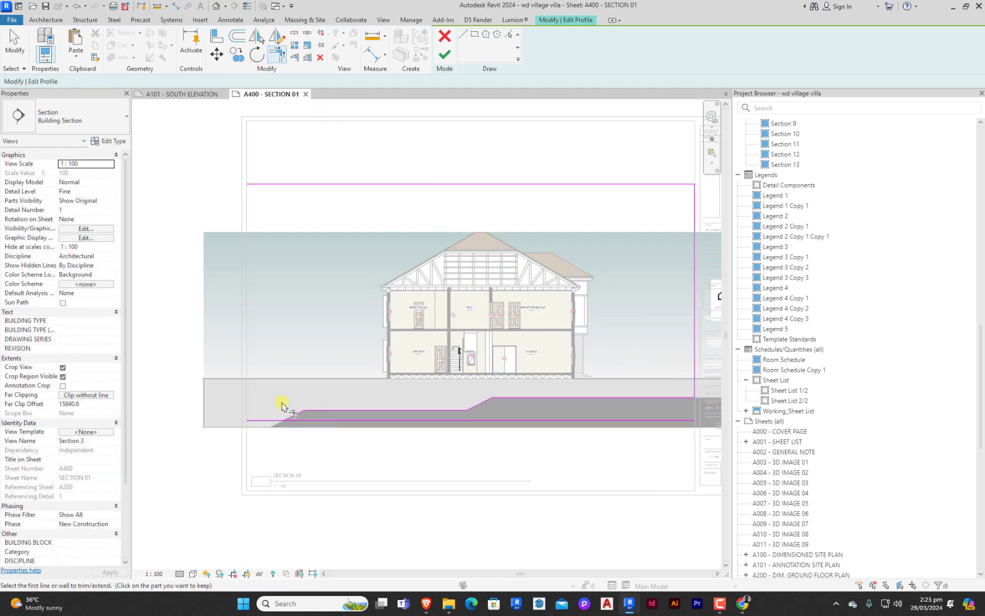
pyautogui.click(264, 426)
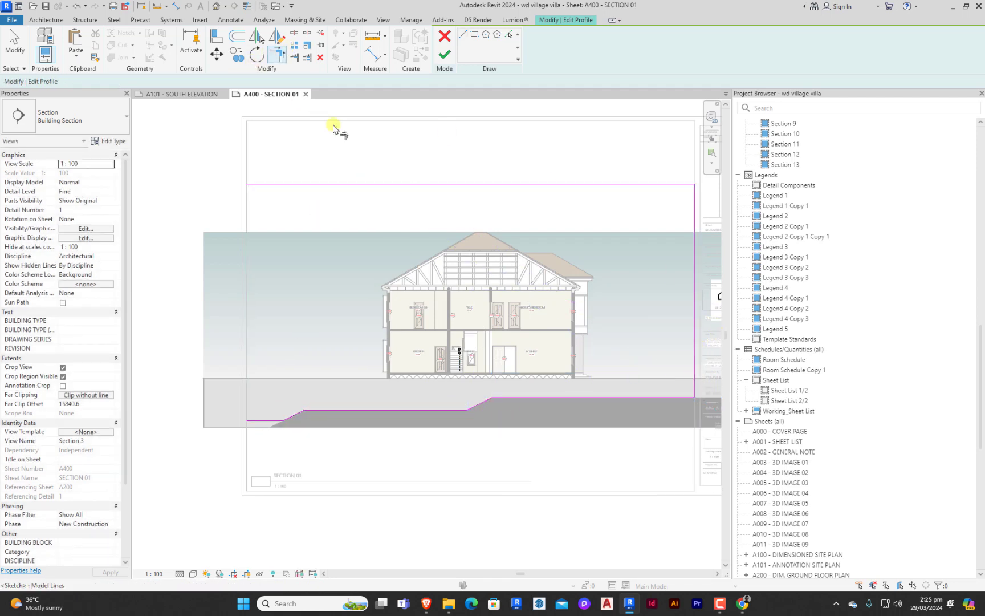
pyautogui.click(444, 54)
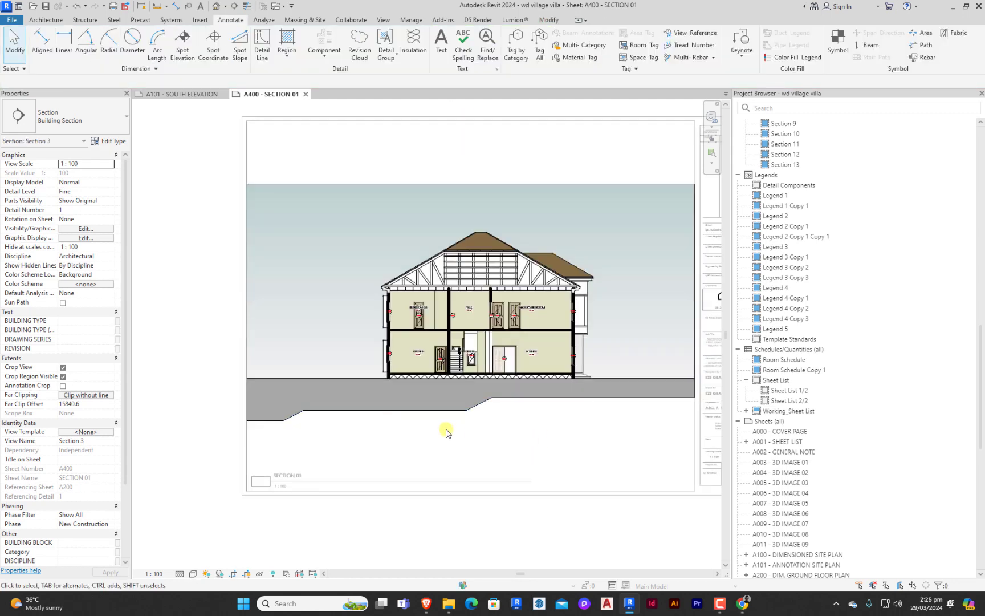
# Step: Hide the crop region boundary of the section view
pyautogui.doubleClick(444, 431)
pyautogui.click(248, 574)
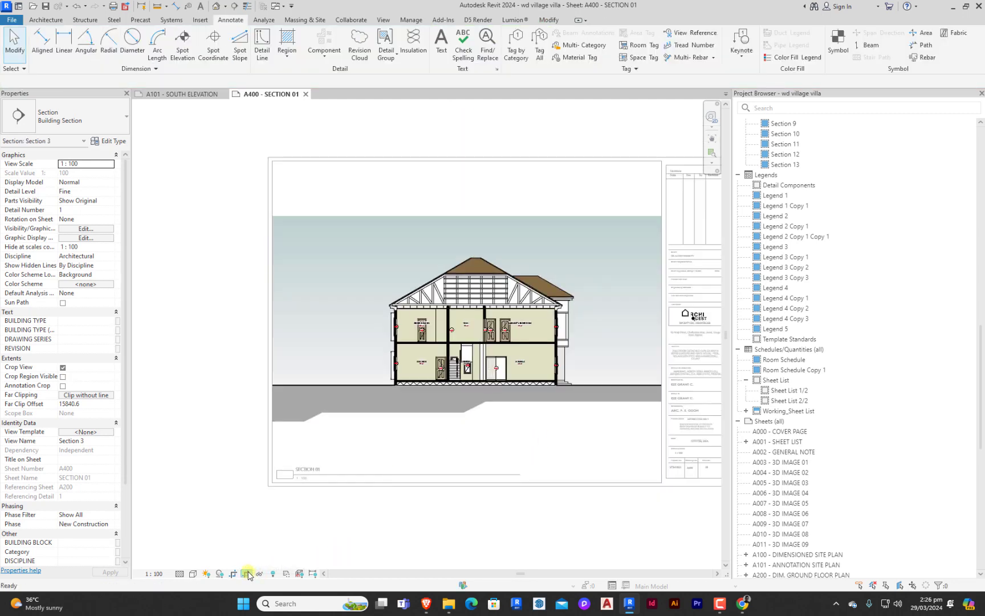
pyautogui.scroll(-3, 233, 353)
pyautogui.scroll(5, 370, 376)
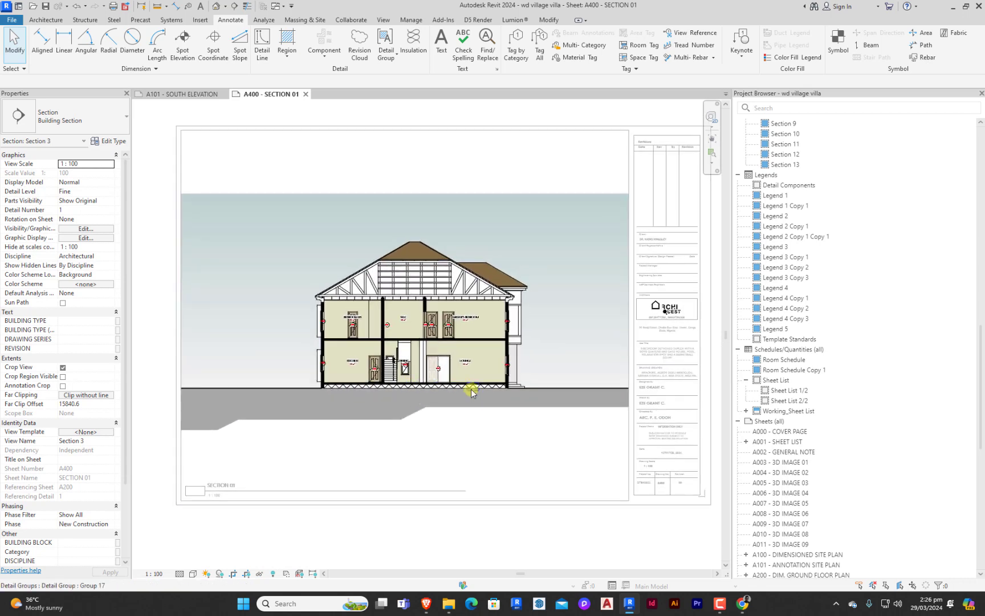
pyautogui.scroll(3, 471, 392)
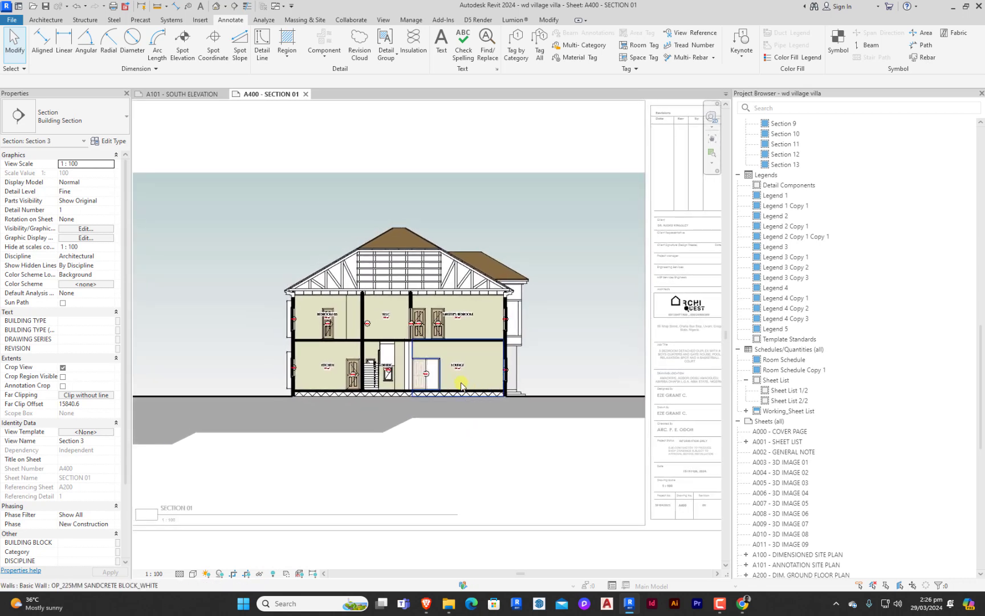
pyautogui.scroll(-2, 461, 386)
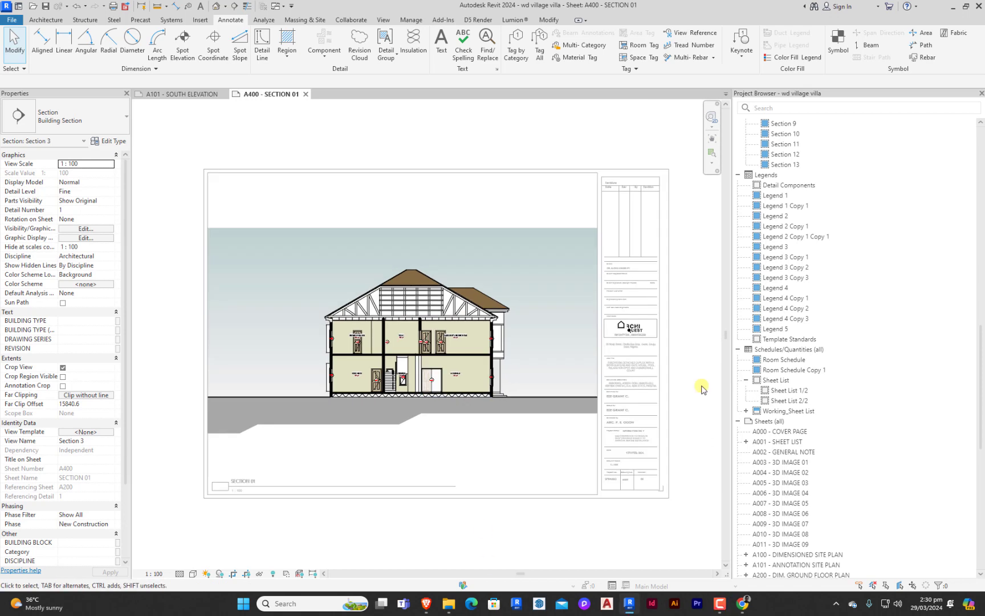
# Step: Override the seven interior walls on both storeys by element with a solid foreground surface pattern in lighter cream, RGB 236-236-217
pyautogui.scroll(3, 467, 374)
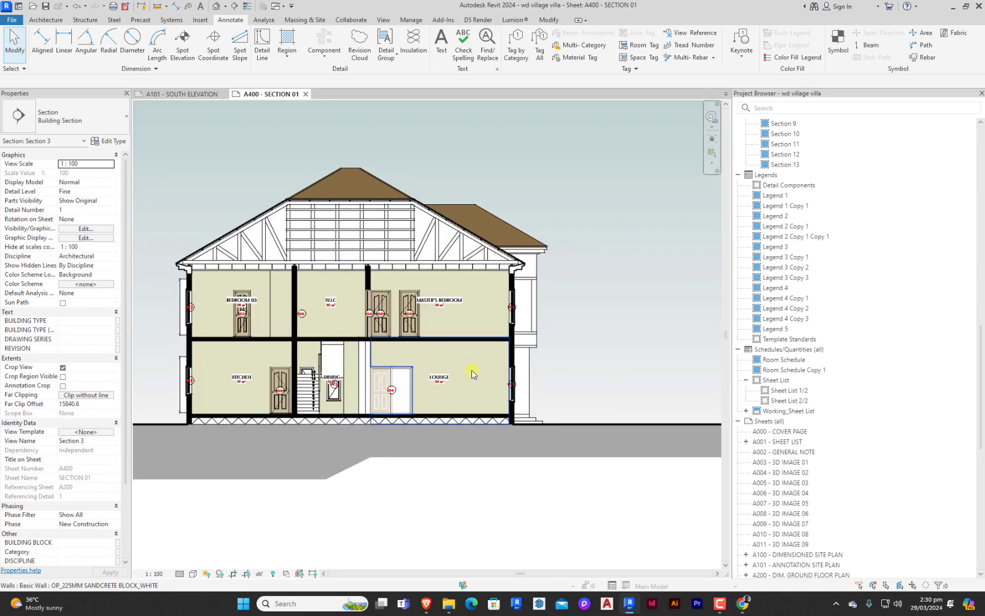
pyautogui.click(463, 372)
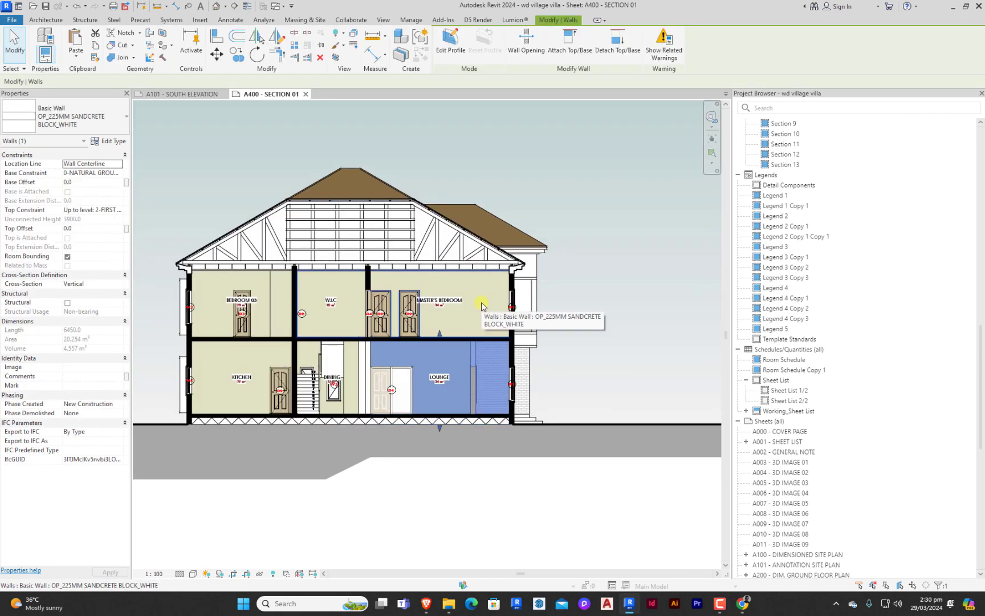
pyautogui.keyDown('ctrl'); pyautogui.click(480, 306); pyautogui.keyUp('ctrl')
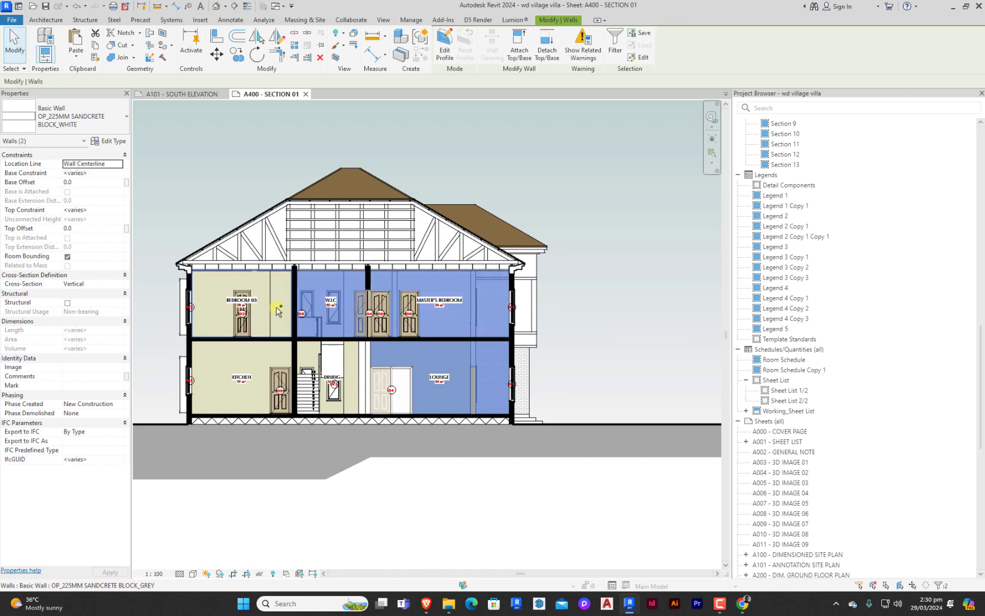
pyautogui.keyDown('ctrl'); pyautogui.click(222, 287); pyautogui.keyUp('ctrl')
pyautogui.keyDown('ctrl'); pyautogui.click(233, 399); pyautogui.keyUp('ctrl')
pyautogui.keyDown('ctrl'); pyautogui.click(306, 351); pyautogui.keyUp('ctrl')
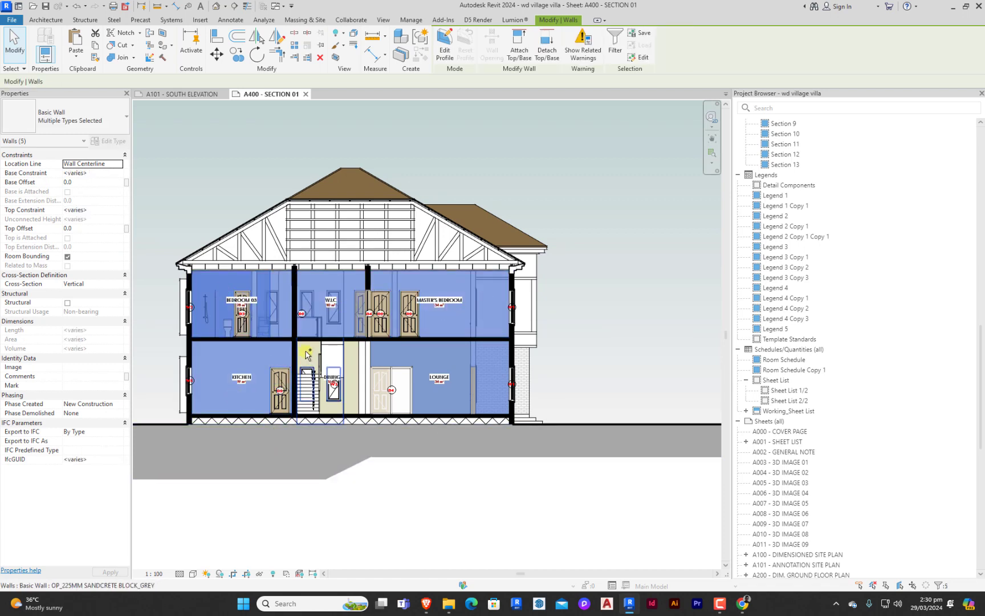
pyautogui.keyDown('ctrl'); pyautogui.click(312, 366); pyautogui.keyUp('ctrl')
pyautogui.keyDown('ctrl'); pyautogui.click(347, 402); pyautogui.keyUp('ctrl')
pyautogui.rightClick(353, 400)
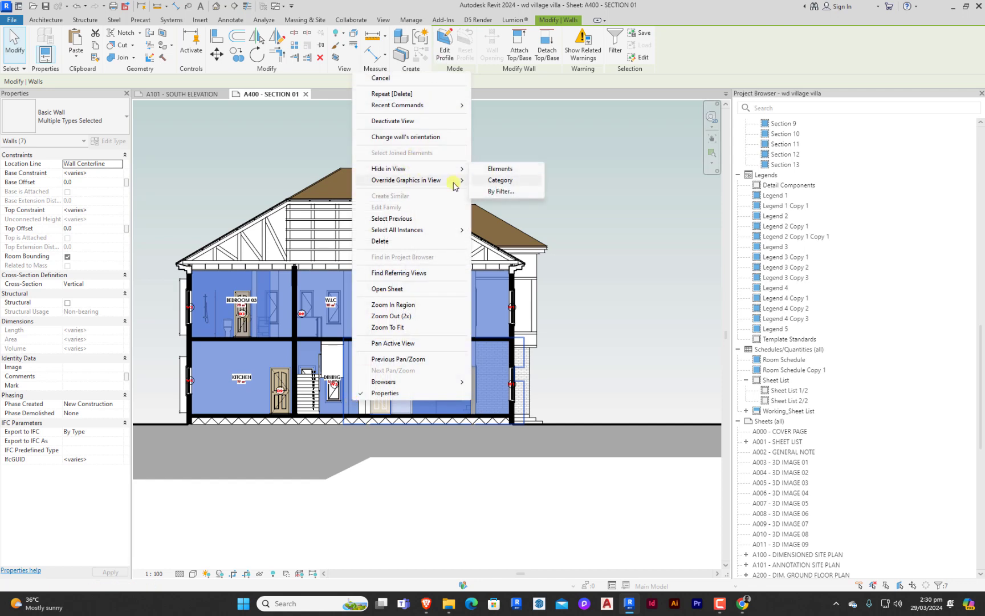
pyautogui.moveTo(437, 187)
pyautogui.click(513, 180)
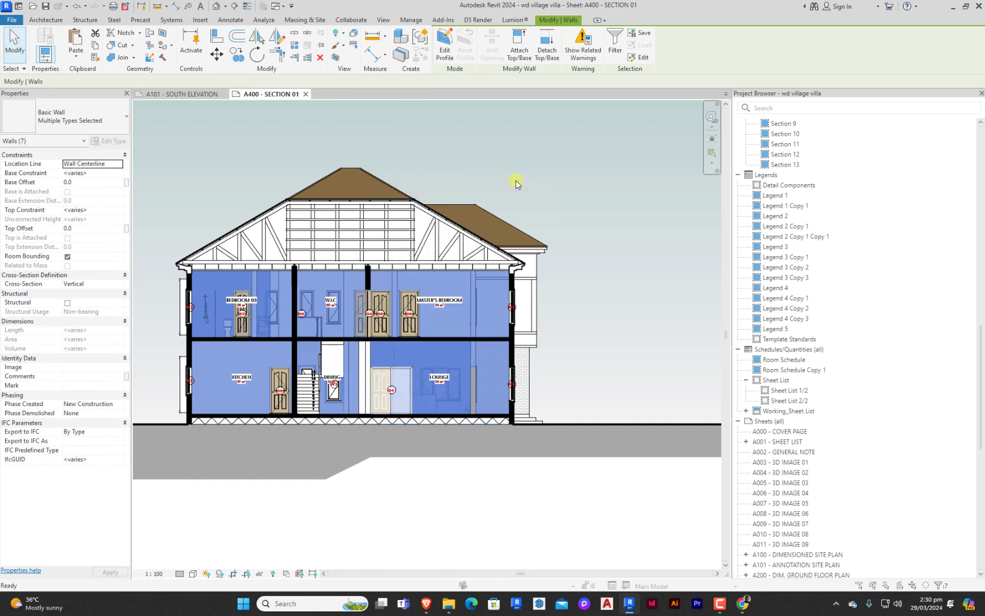
pyautogui.click(933, 186)
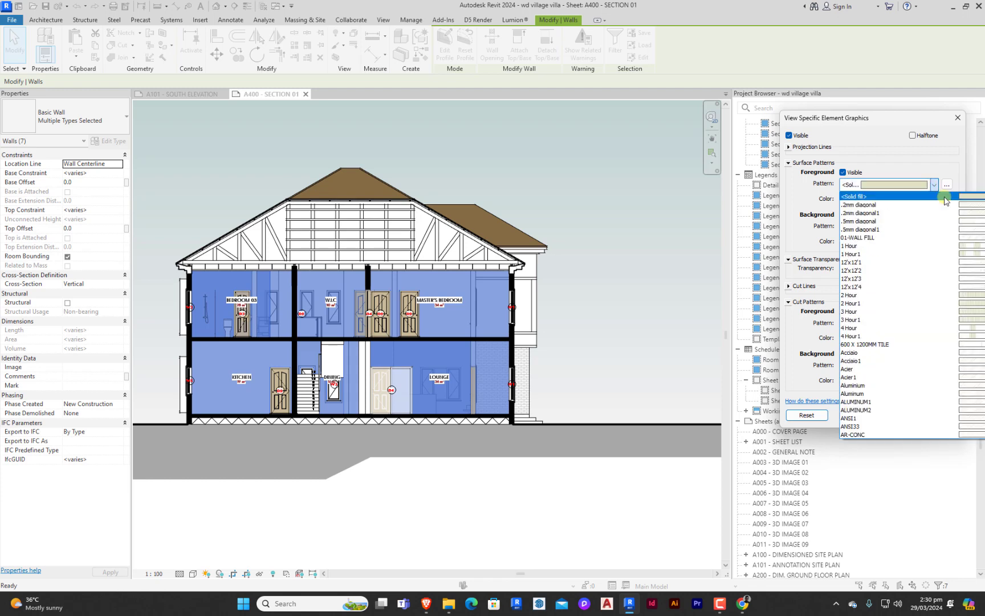
pyautogui.click(910, 196)
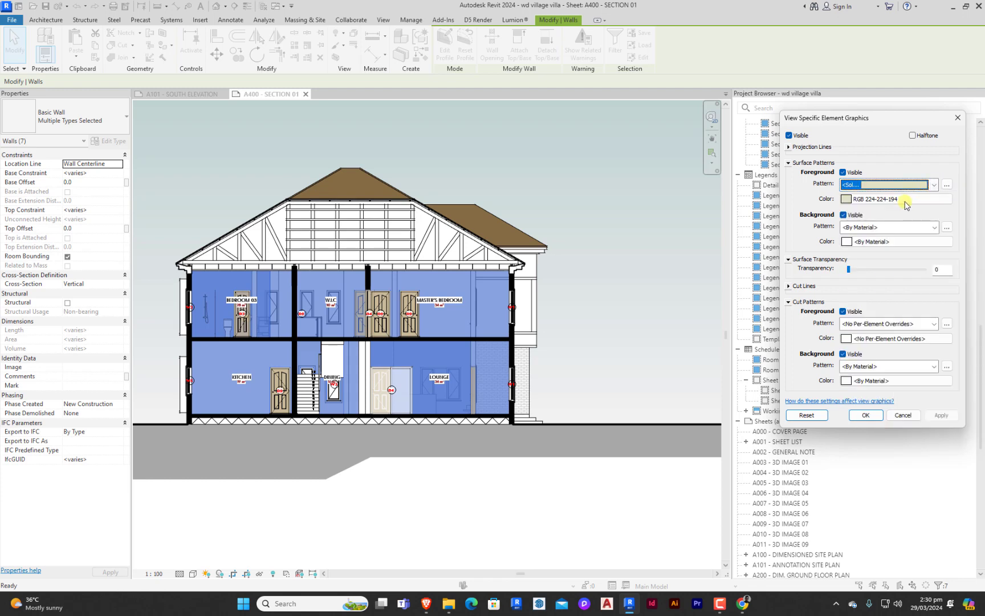
pyautogui.click(906, 201)
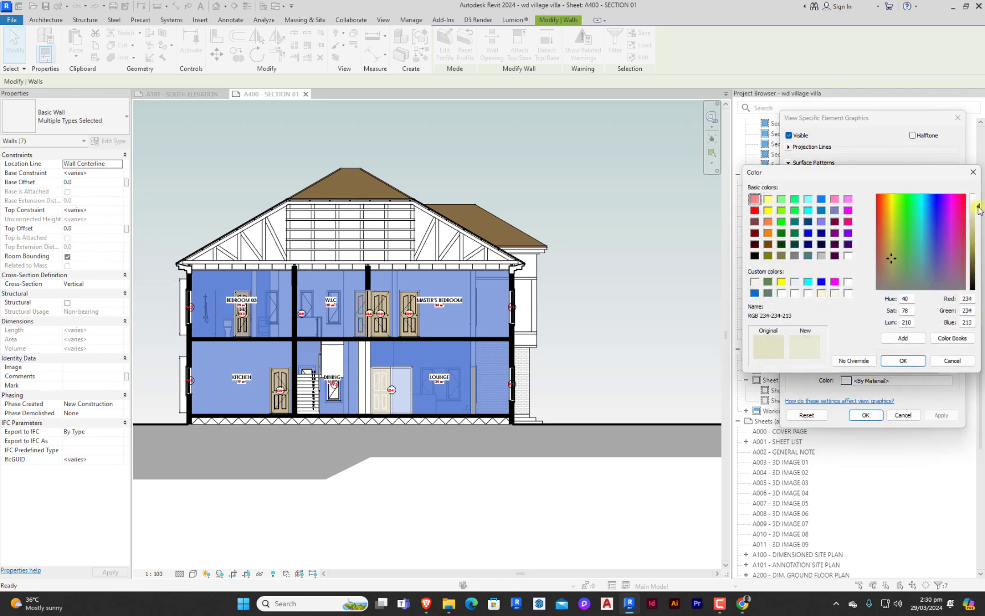
pyautogui.click(901, 360)
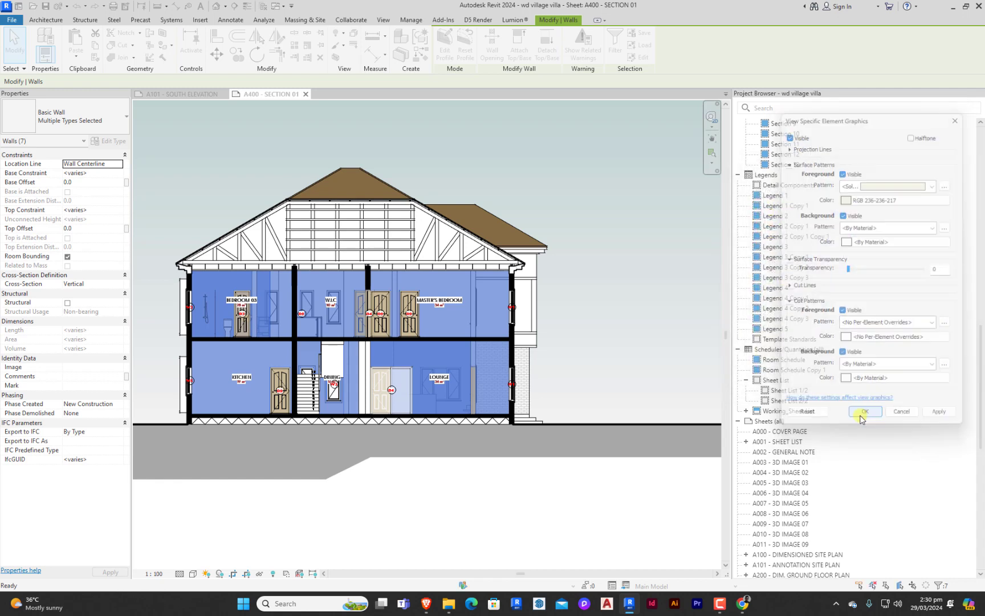
pyautogui.click(865, 412)
pyautogui.scroll(-3, 454, 479)
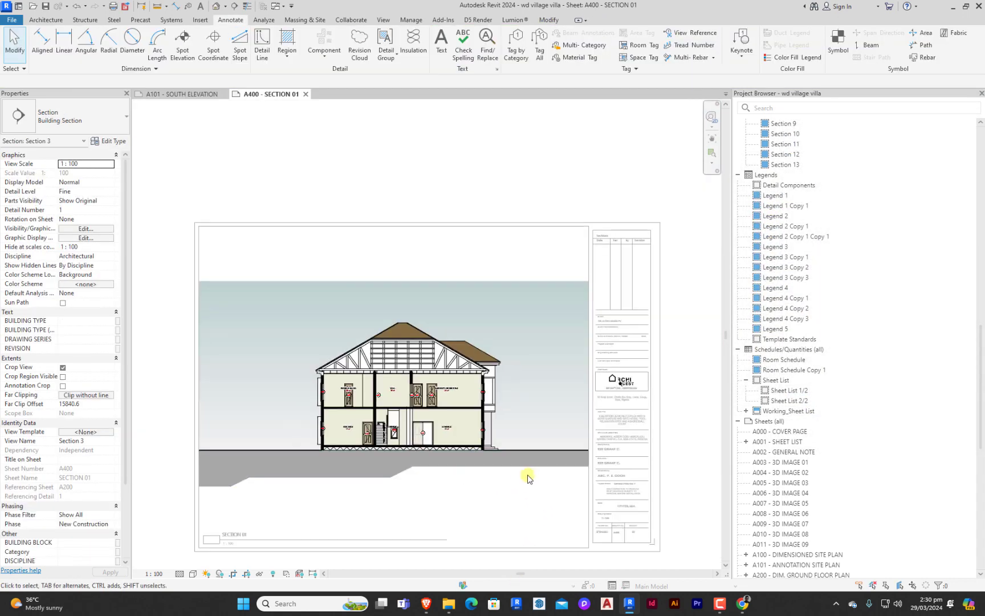
pyautogui.scroll(3, 528, 474)
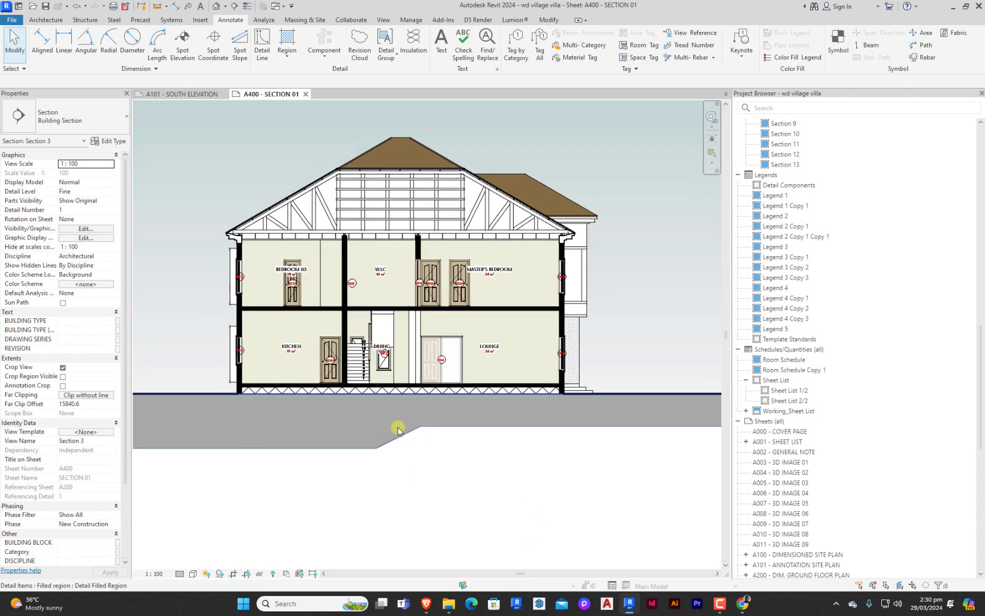
pyautogui.scroll(2, 398, 426)
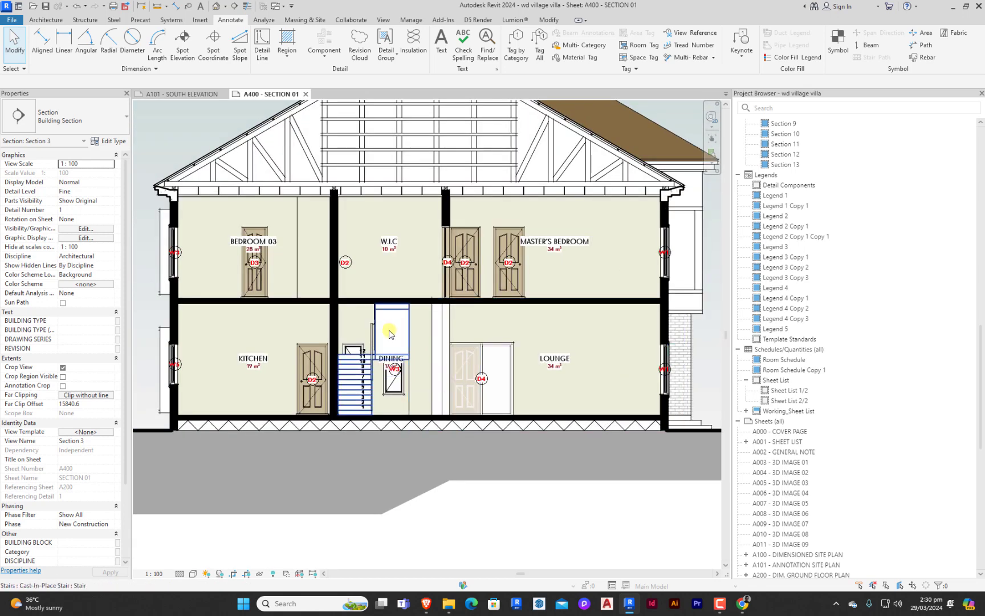
# Step: Change the filled region at both roof eaves of the section to the OP_Solid Black type
pyautogui.scroll(-3, 350, 403)
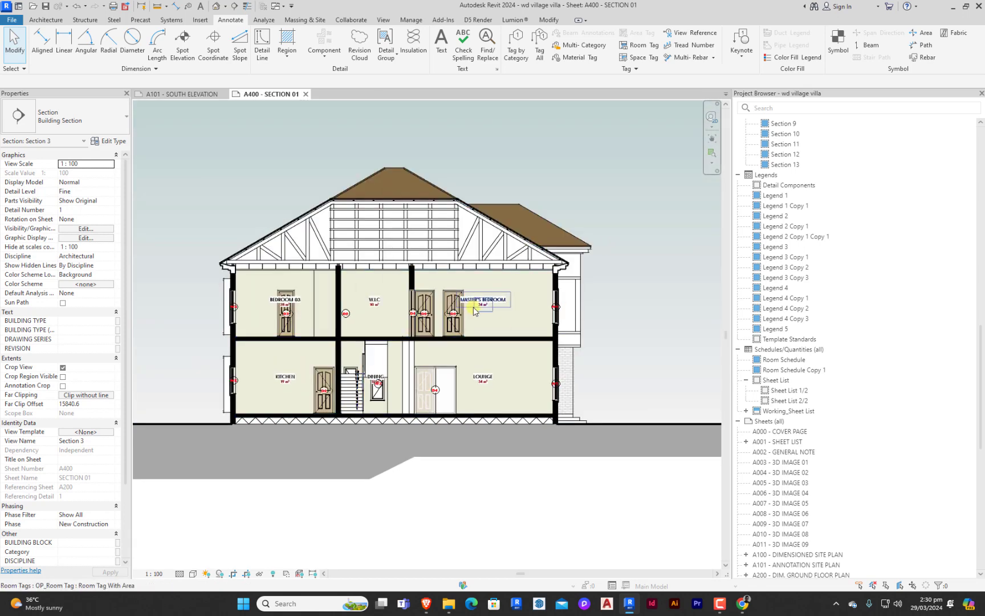
pyautogui.scroll(5, 533, 307)
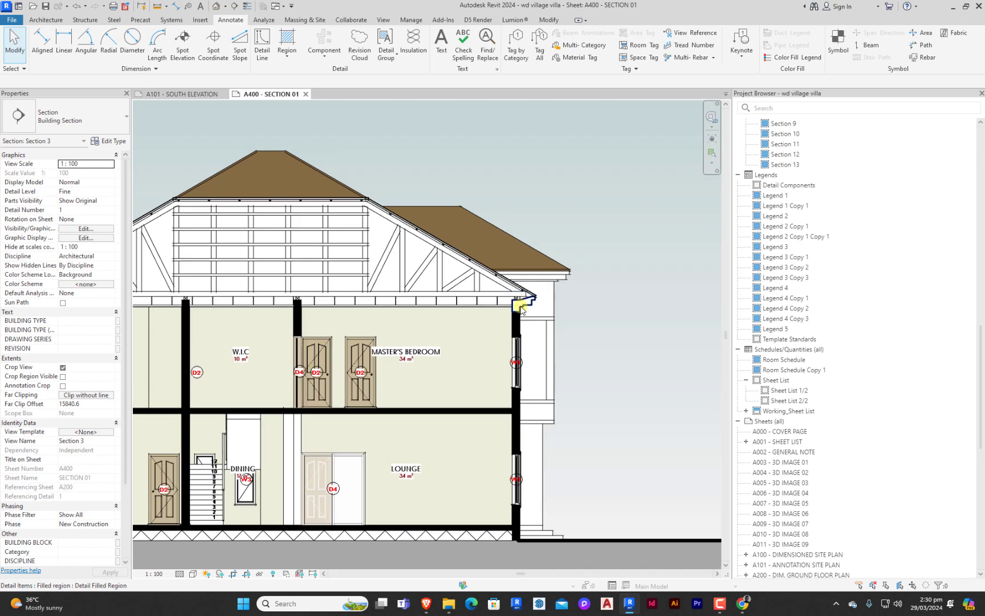
pyautogui.click(533, 306)
pyautogui.scroll(-5, 666, 356)
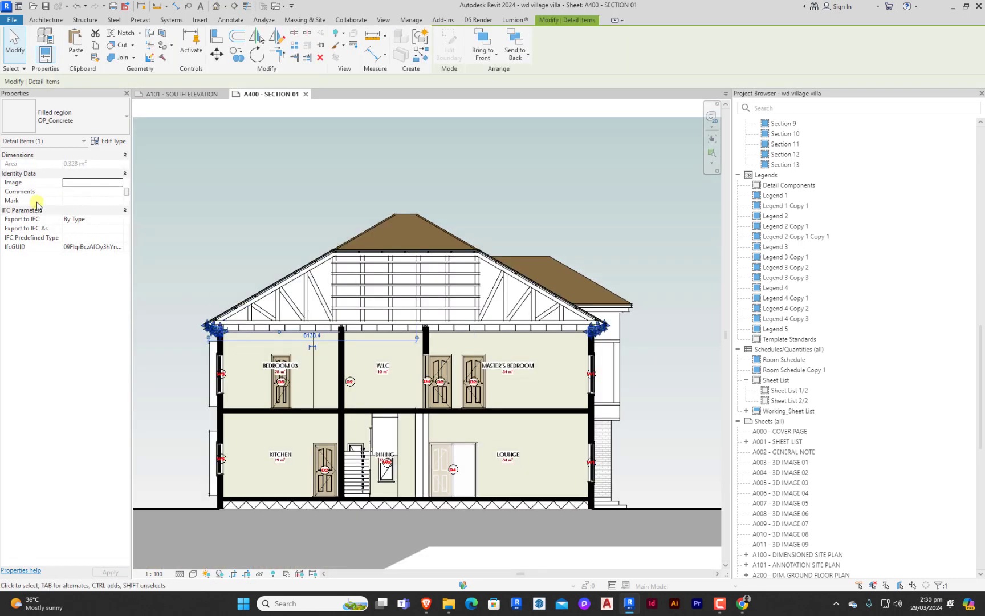
pyautogui.click(89, 120)
pyautogui.click(46, 329)
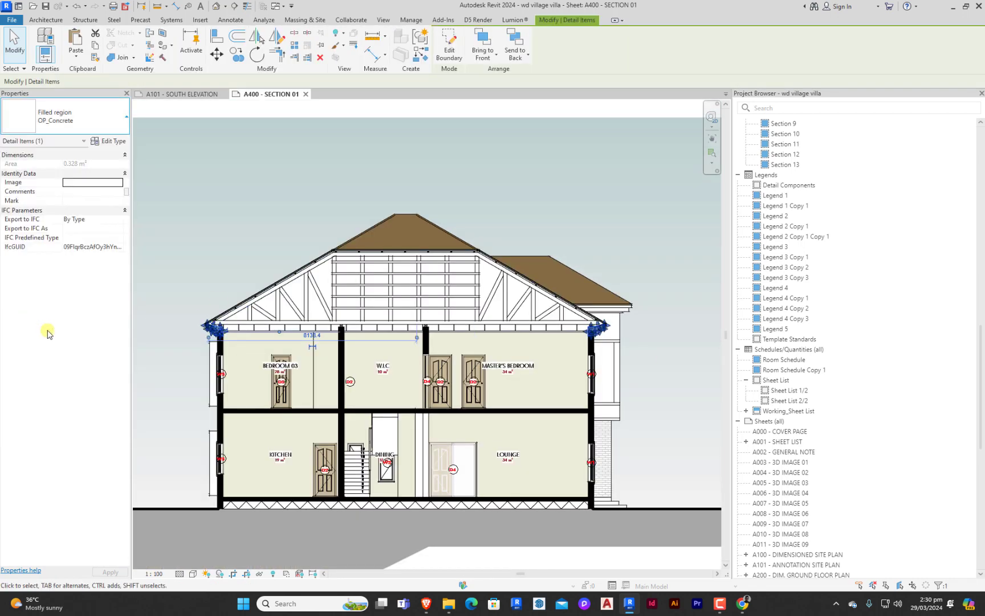
pyautogui.scroll(-2, 358, 128)
pyautogui.press('Escape')
pyautogui.scroll(6, 342, 422)
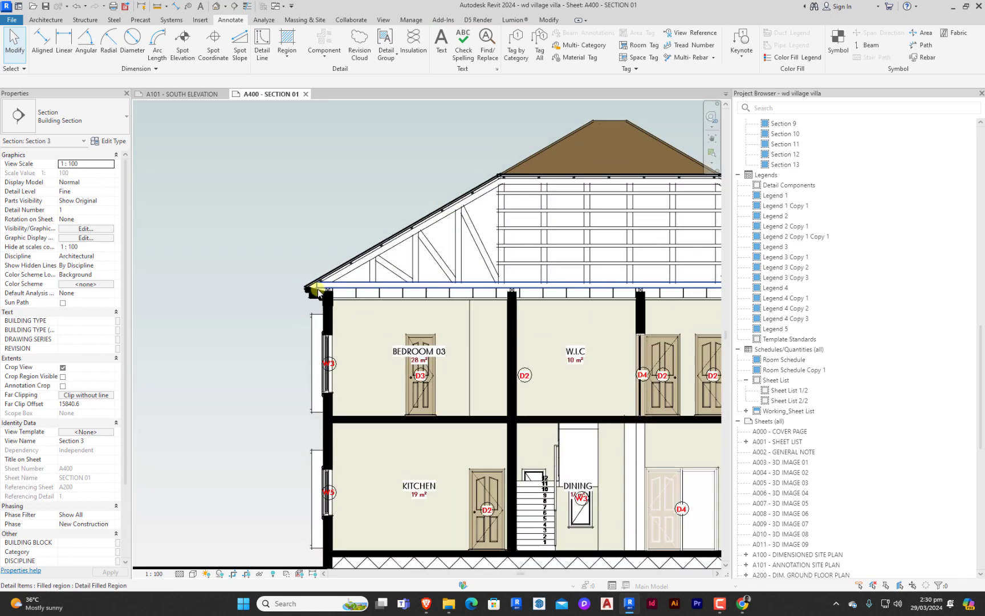
pyautogui.scroll(-8, 351, 438)
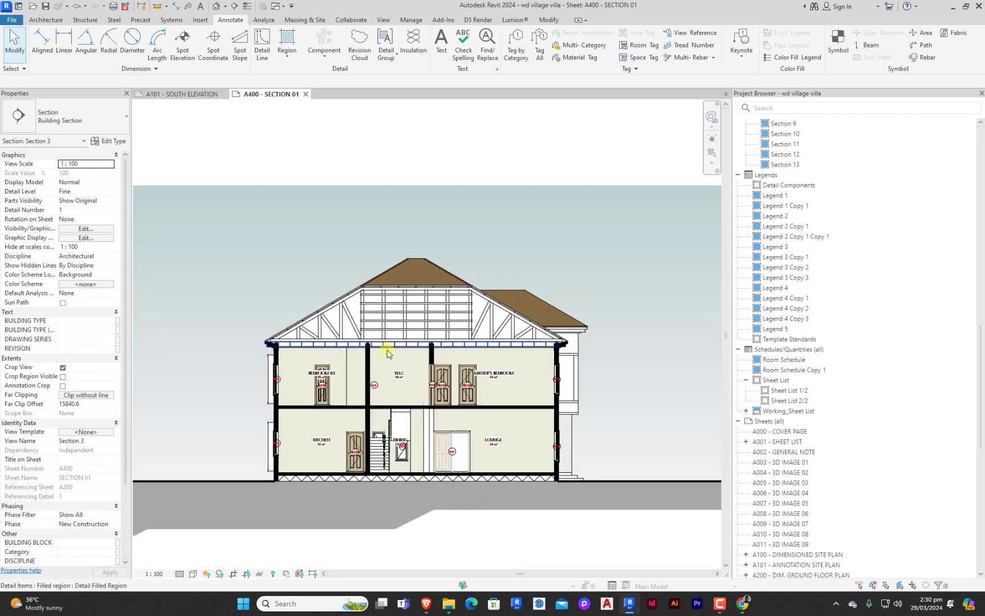
pyautogui.scroll(2, 461, 318)
pyautogui.scroll(-2, 486, 479)
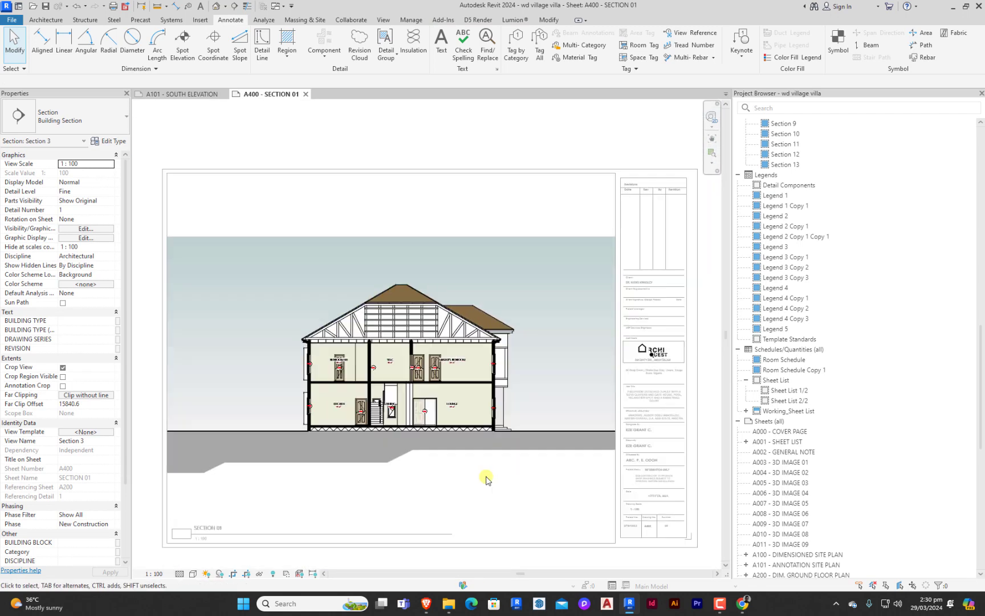
pyautogui.scroll(-2, 445, 151)
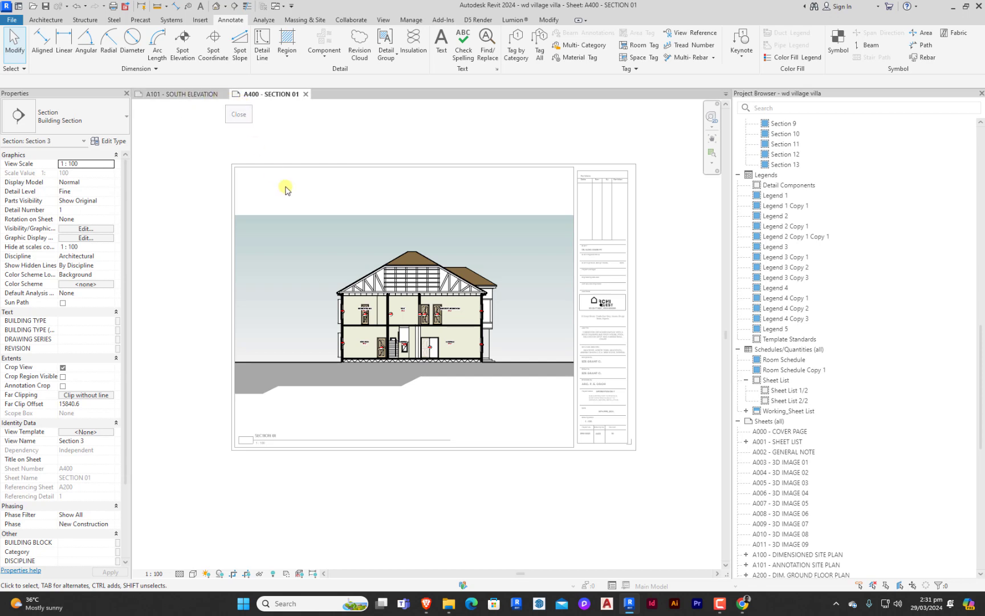
# Step: Copy the large tree image from the YT bungalow's A101 south elevation and paste it beside the lounge side of the A400 section
pyautogui.click(194, 96)
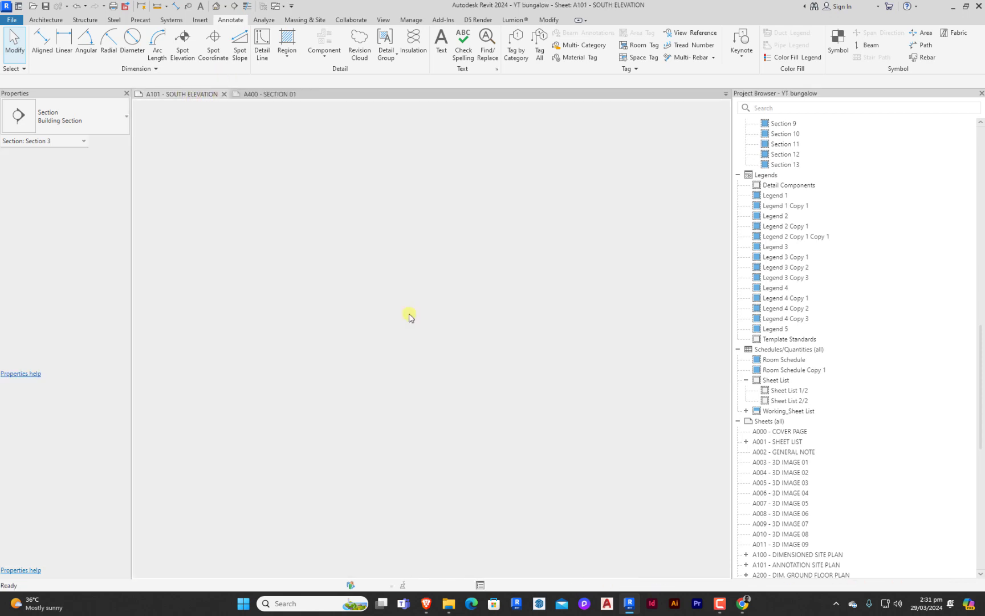
pyautogui.click(575, 212)
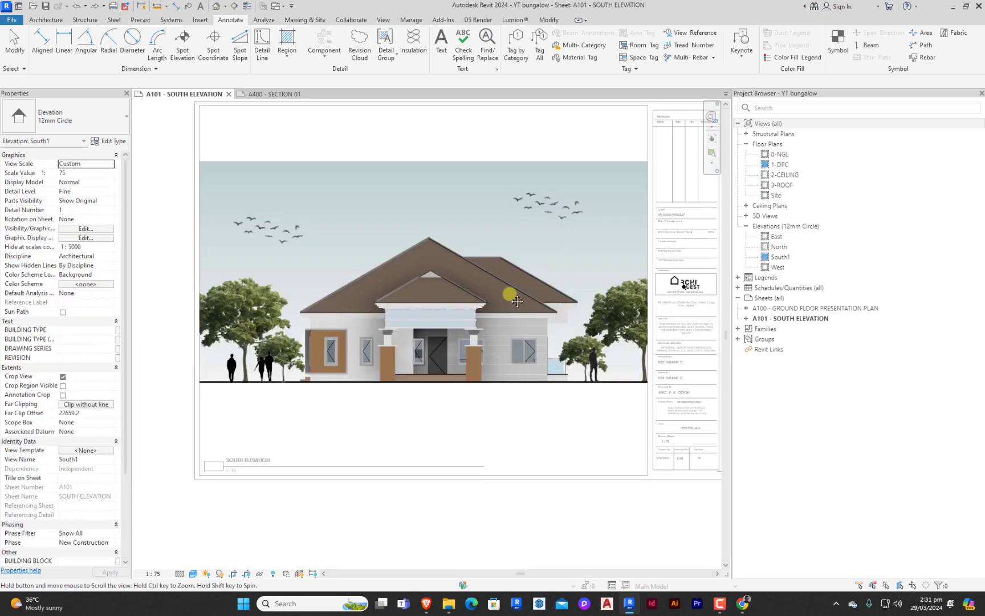
pyautogui.scroll(5, 513, 351)
pyautogui.click(523, 349)
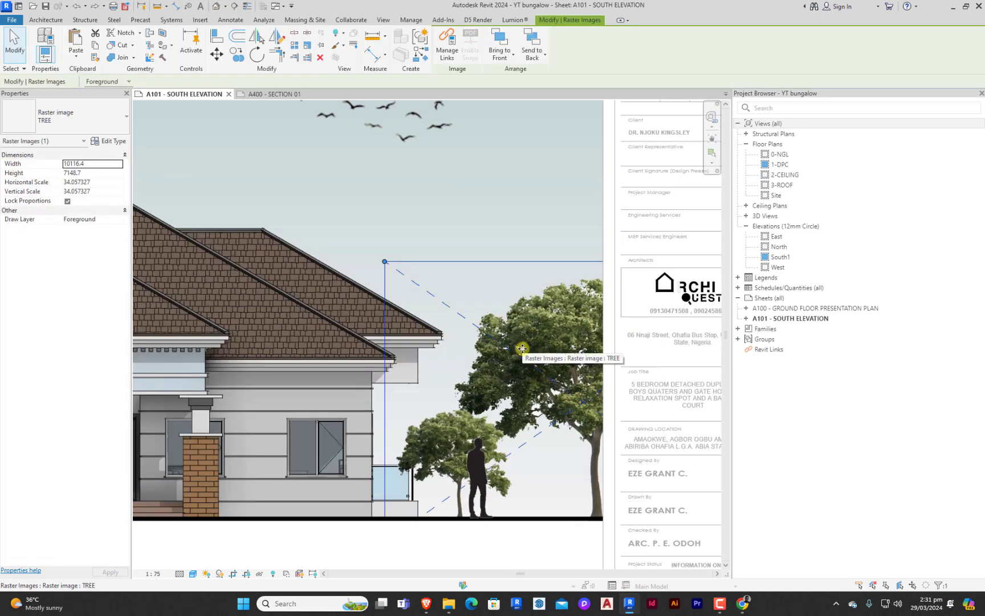
pyautogui.click(280, 95)
pyautogui.hotkey('ctrl', 'v')
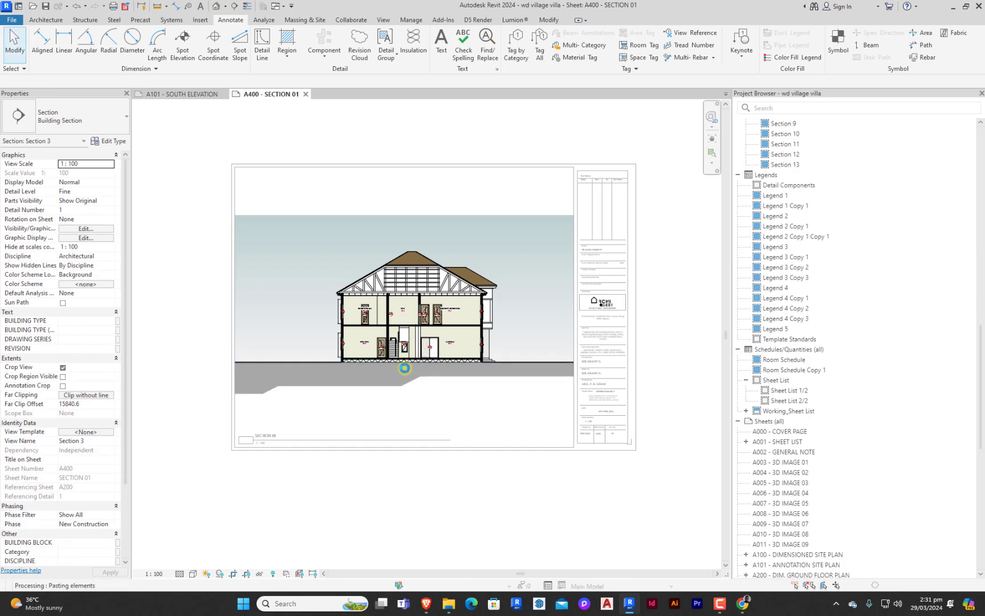
pyautogui.click(511, 365)
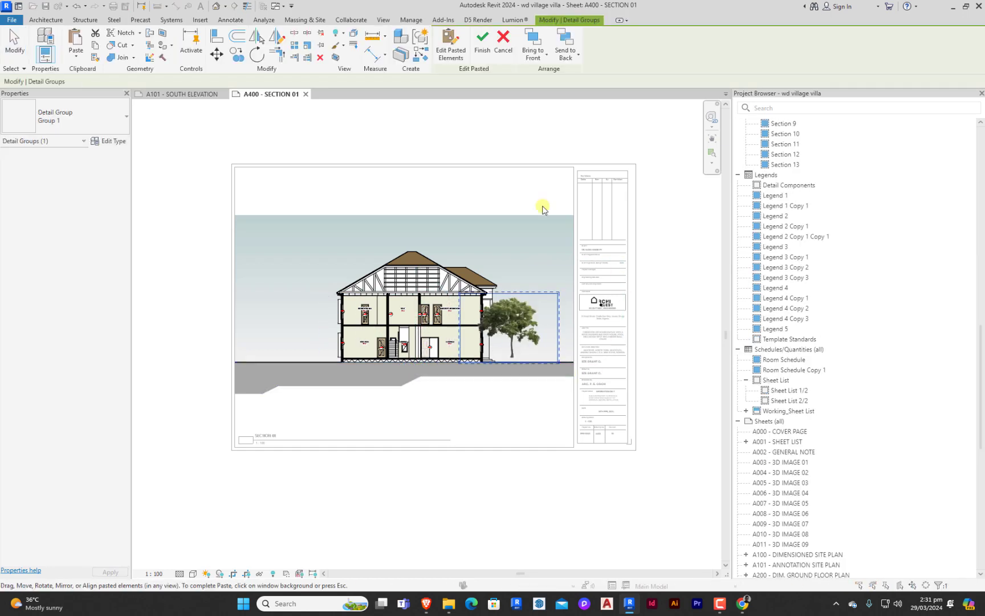
# Step: Copy the standing man image from the A101 south elevation and place him with a tree outside the kitchen side of the A400 section
pyautogui.click(196, 95)
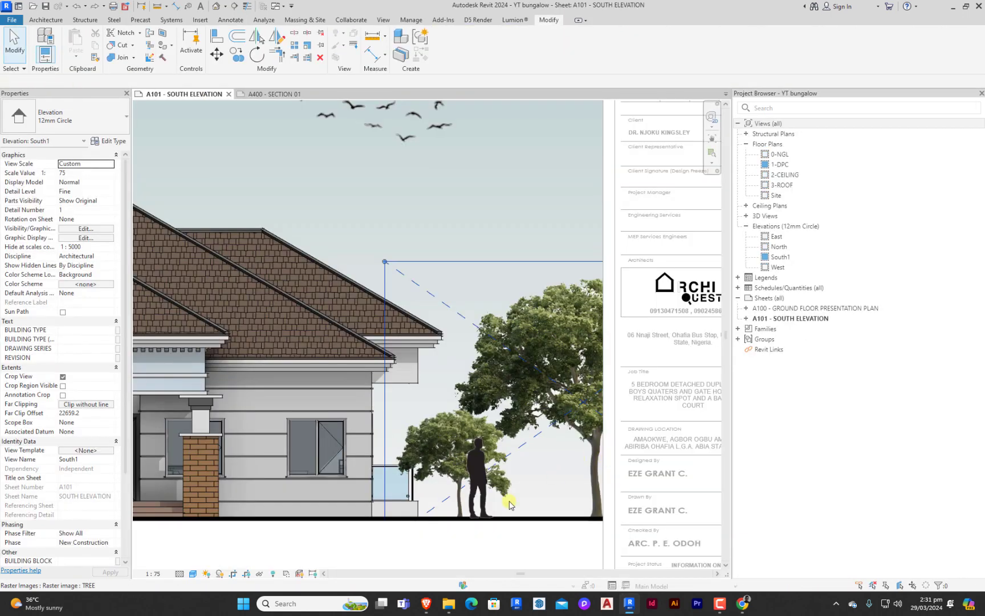
pyautogui.click(468, 490)
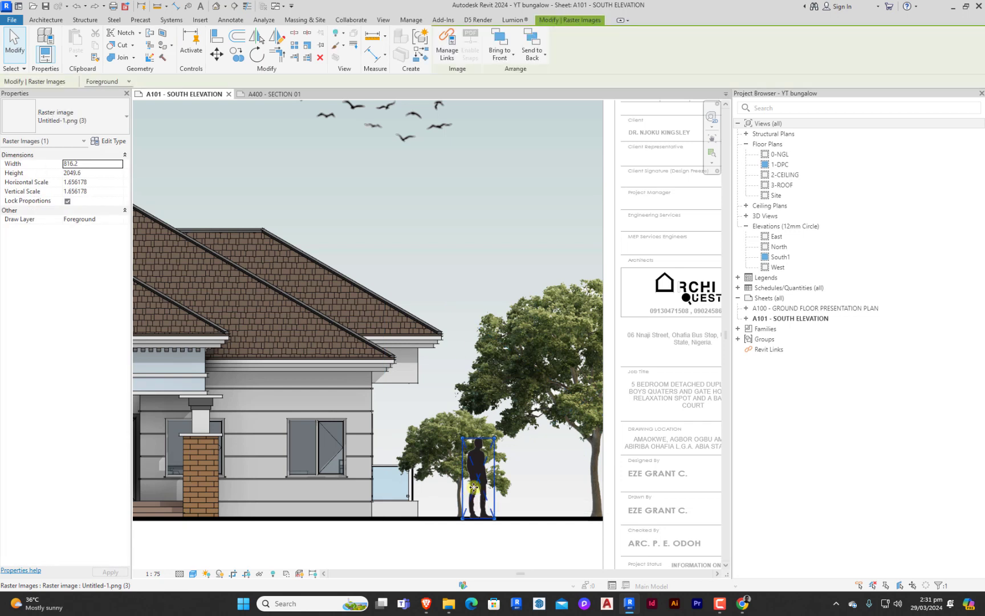
pyautogui.click(271, 94)
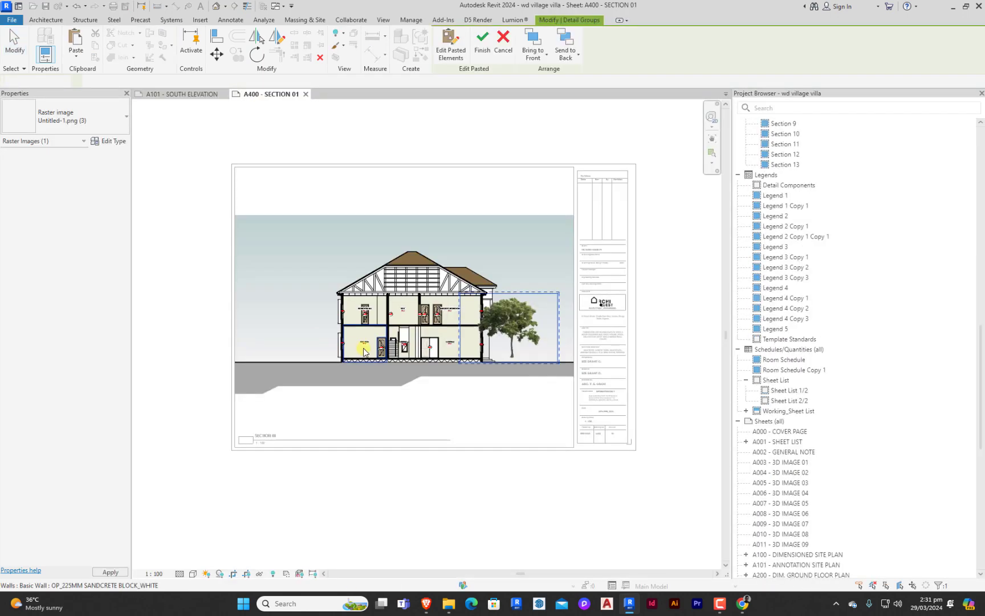
pyautogui.hotkey('ctrl', 'v')
pyautogui.click(318, 346)
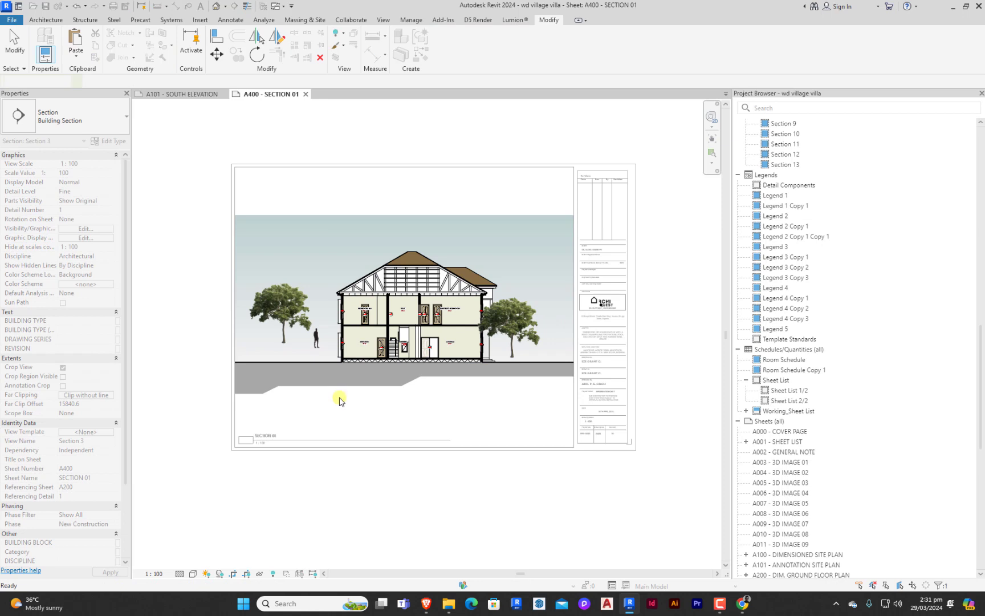
pyautogui.click(180, 237)
# Step: Copy the single figure, the walking group and the bird flock from the A101 south elevation and paste them on the kitchen side of the A400 section
pyautogui.scroll(1, 241, 155)
pyautogui.click(206, 96)
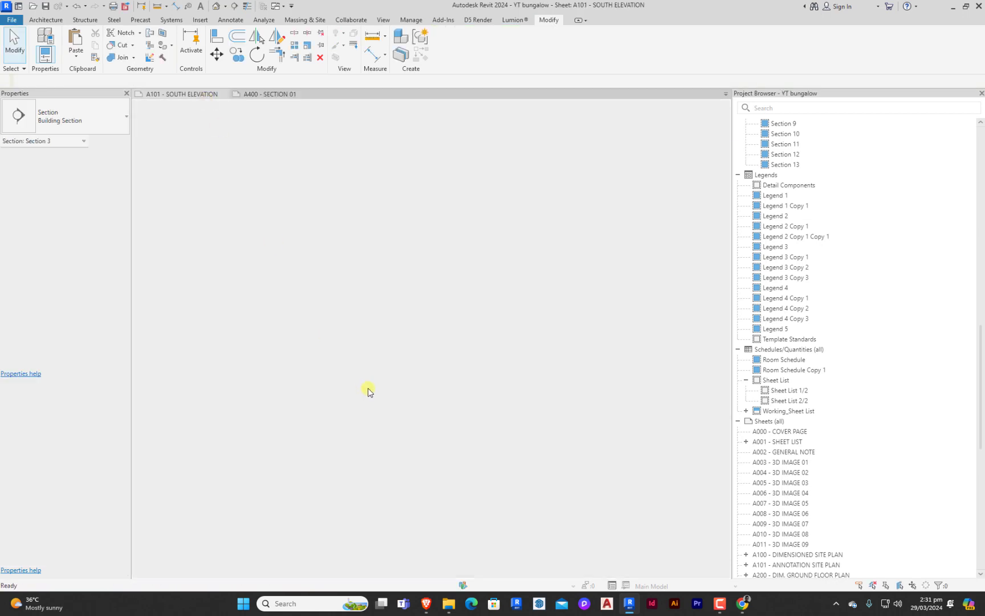
pyautogui.scroll(5, 217, 422)
pyautogui.click(207, 425)
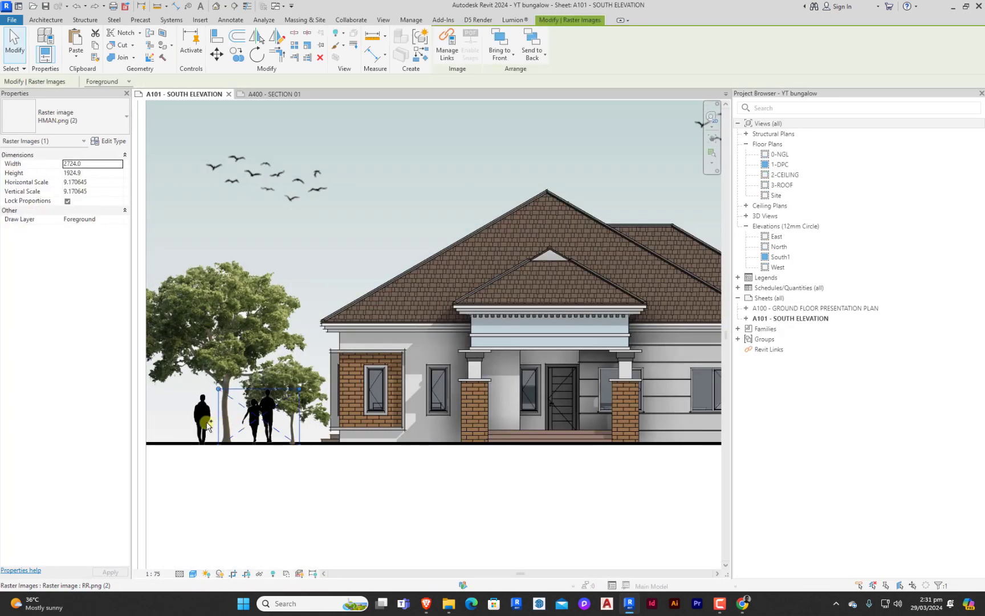
pyautogui.keyDown('ctrl'); pyautogui.click(204, 425); pyautogui.keyUp('ctrl')
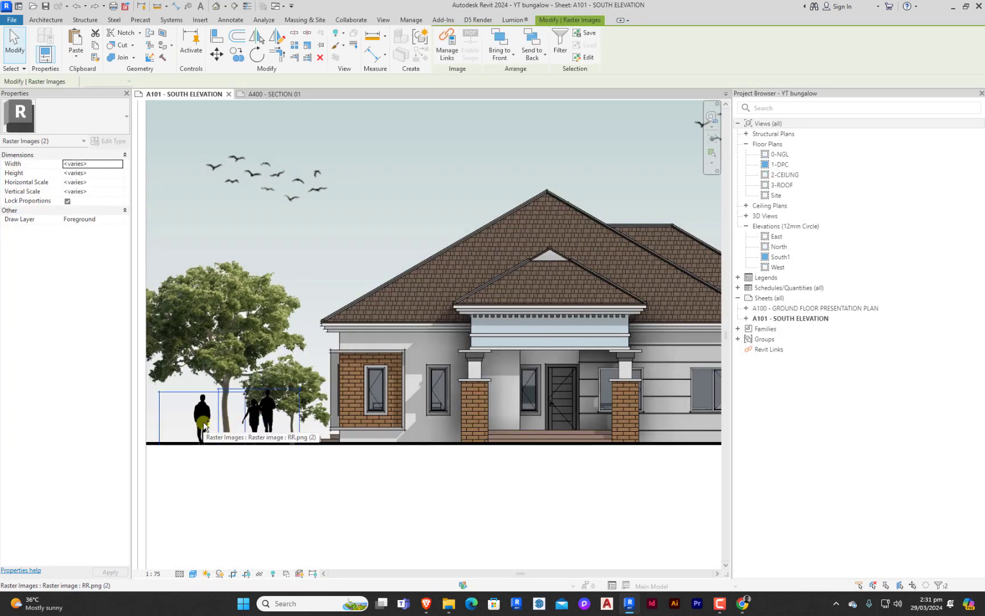
pyautogui.keyDown('ctrl'); pyautogui.click(261, 188); pyautogui.keyUp('ctrl')
pyautogui.scroll(-3, 256, 299)
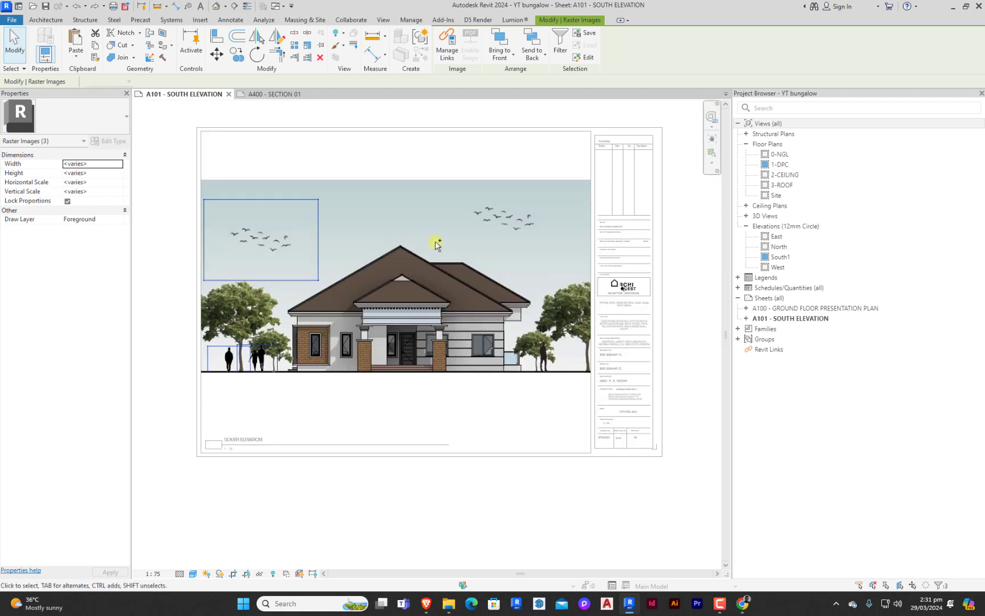
pyautogui.click(243, 95)
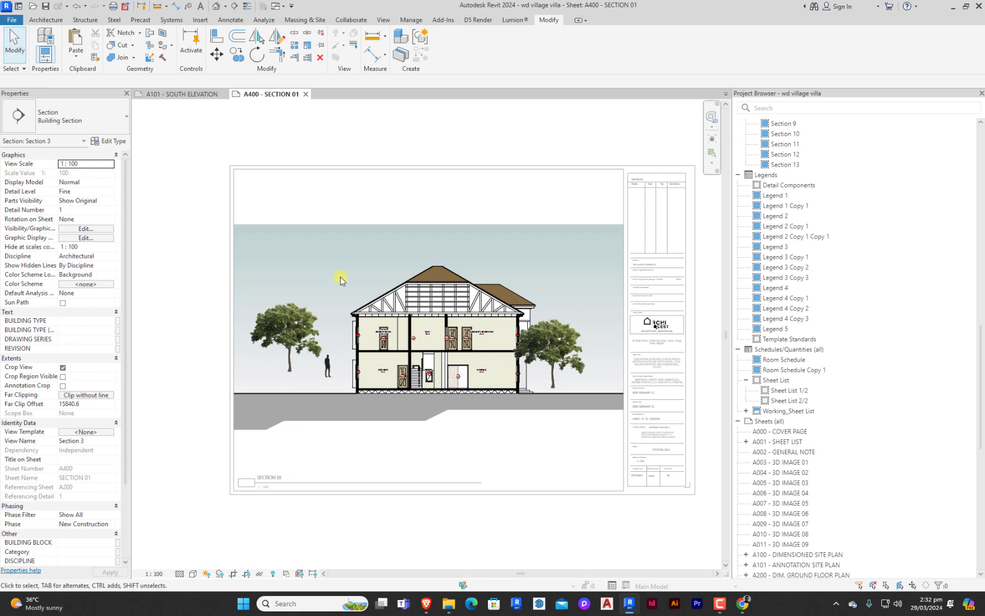
pyautogui.hotkey('ctrl', 'v')
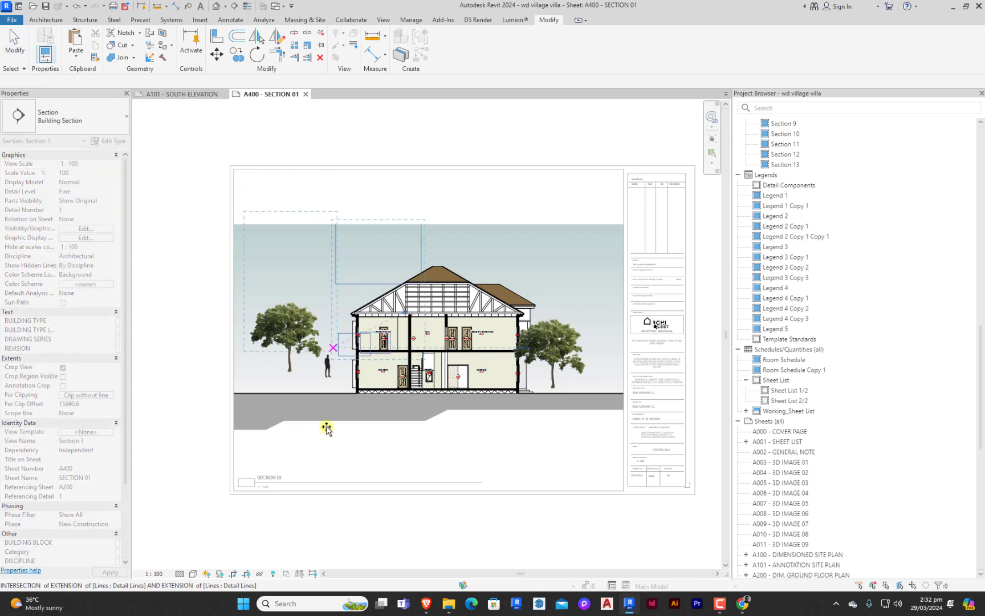
pyautogui.click(334, 335)
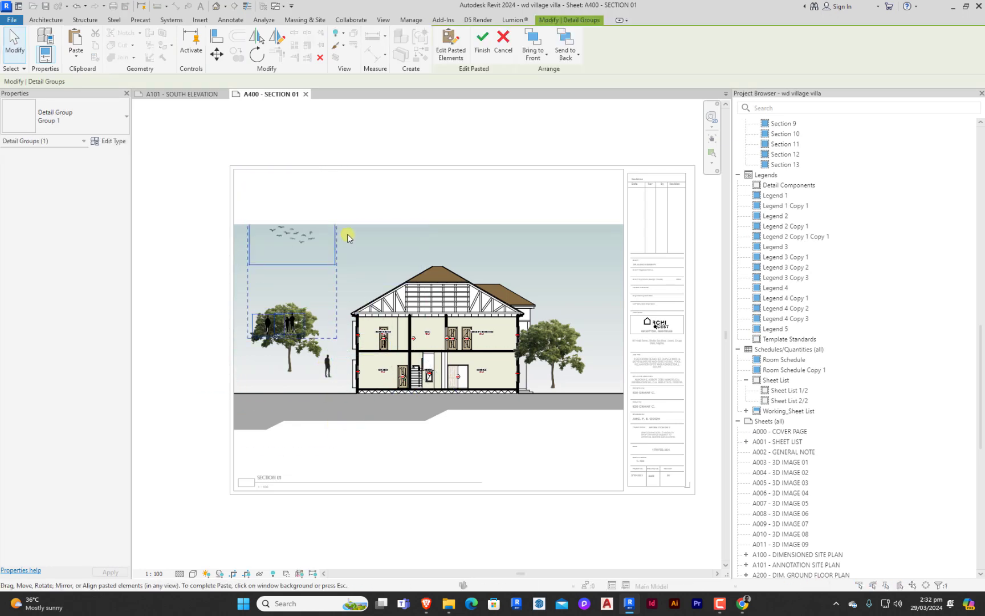
pyautogui.click(382, 153)
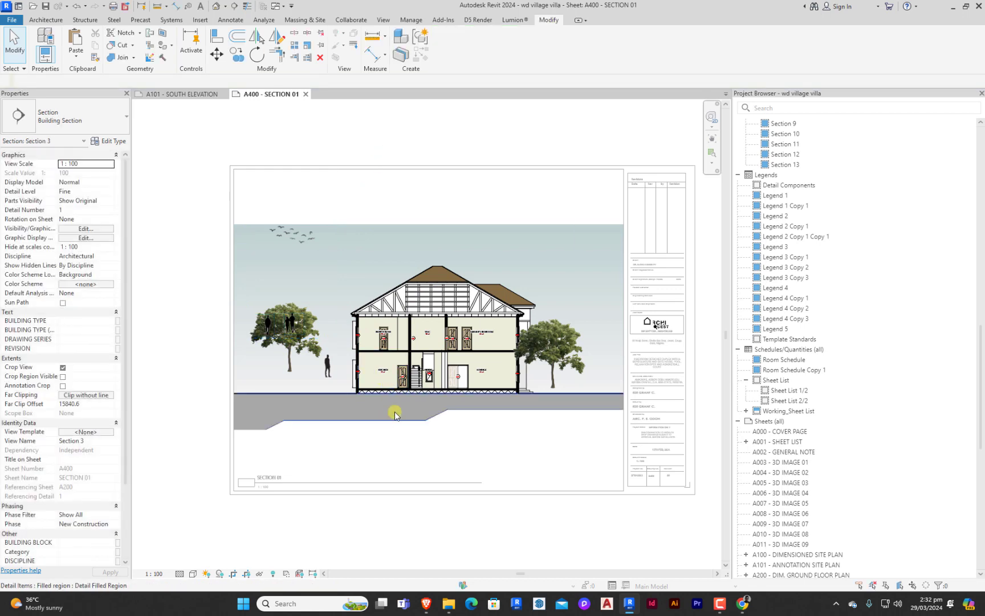
# Step: Open the boundary of the solid black eaves filled region above Bedroom 03 for editing
pyautogui.scroll(2, 467, 421)
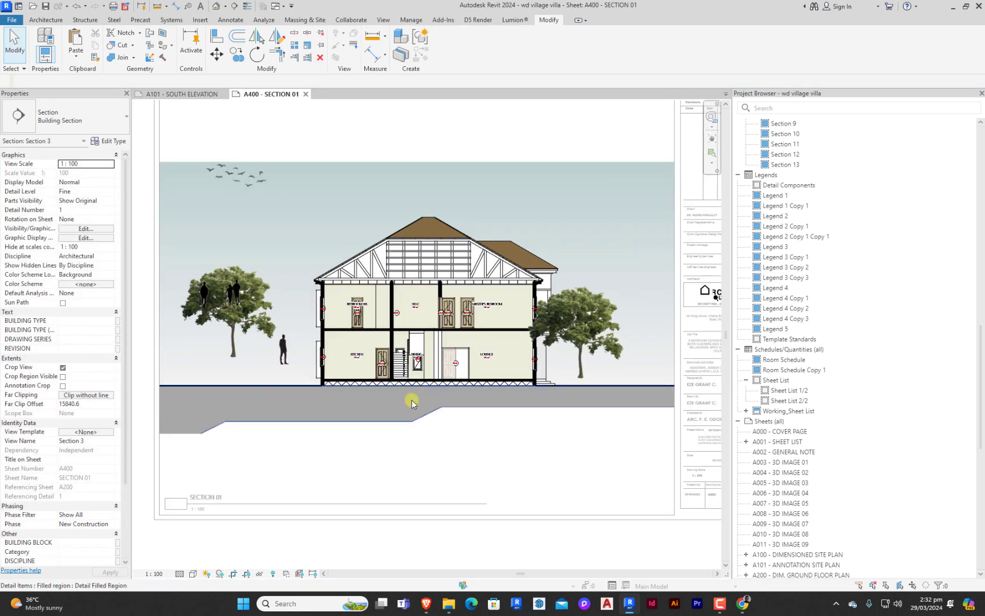
pyautogui.scroll(3, 327, 407)
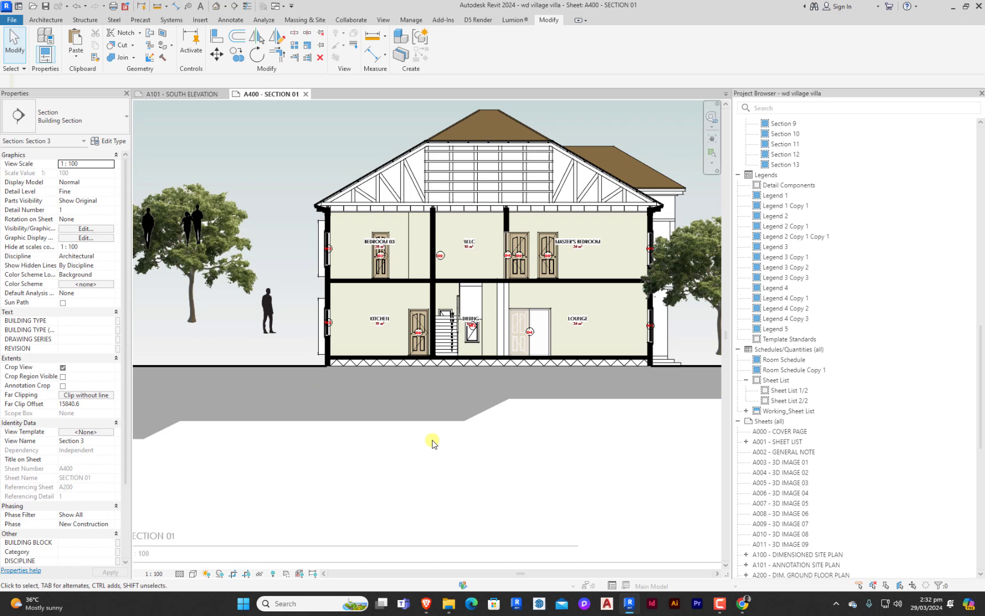
pyautogui.scroll(4, 319, 217)
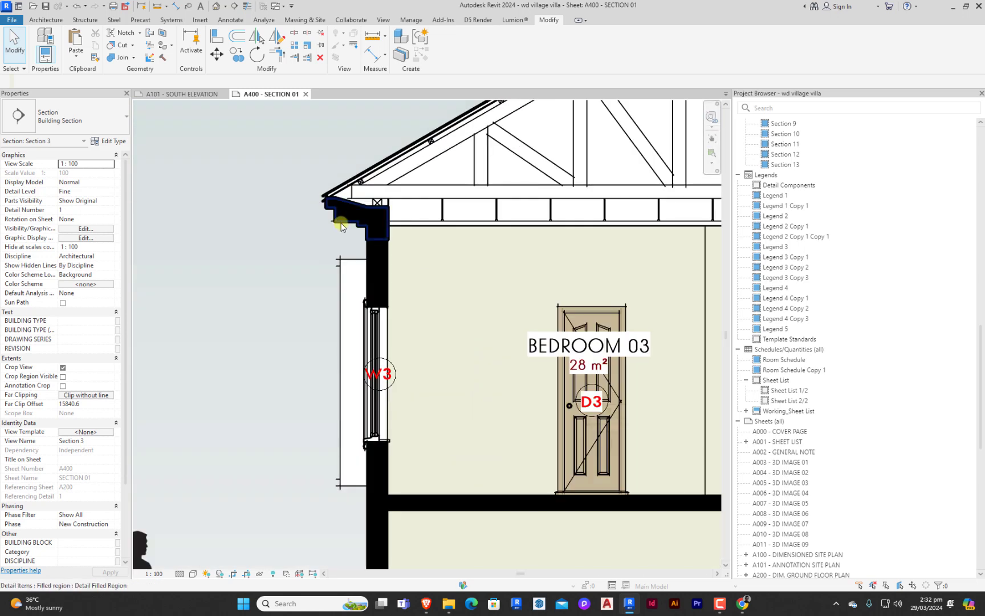
pyautogui.scroll(-4, 373, 301)
pyautogui.scroll(3, 383, 513)
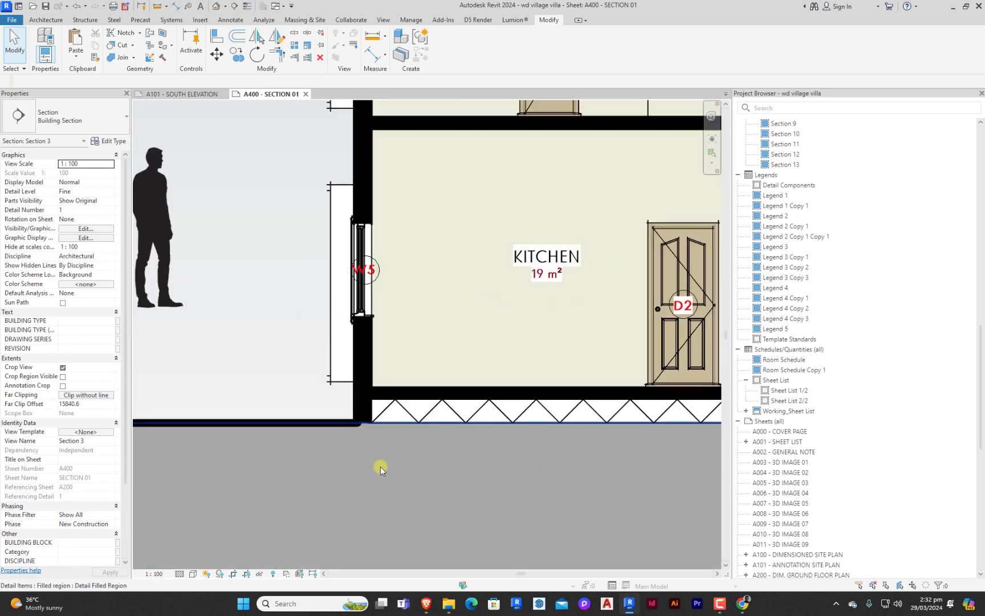
pyautogui.moveTo(380, 466); pyautogui.dragTo(341, 390, button='middle')
pyautogui.scroll(-2, 336, 393)
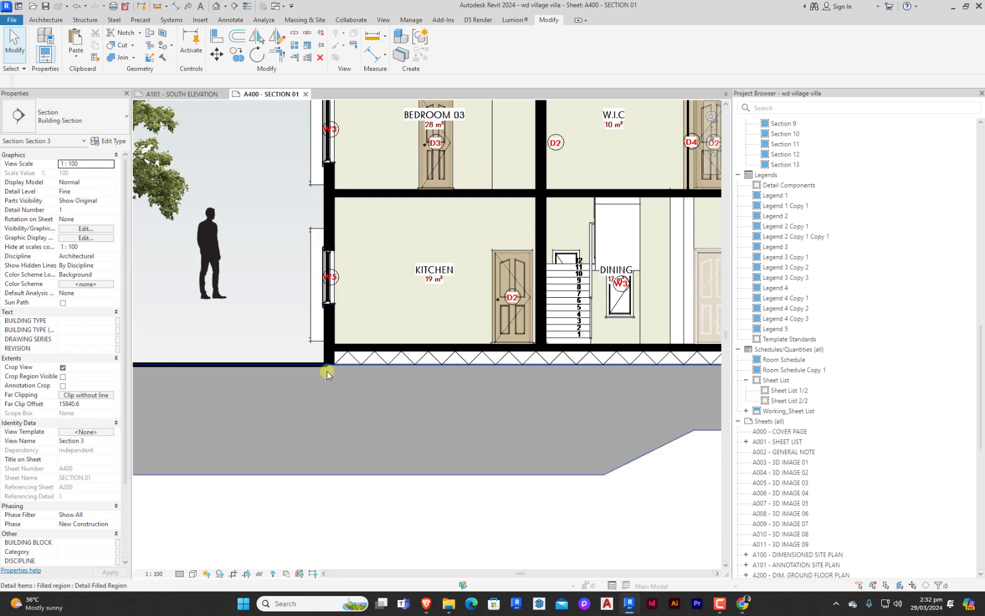
pyautogui.scroll(-3, 326, 370)
pyautogui.scroll(3, 319, 332)
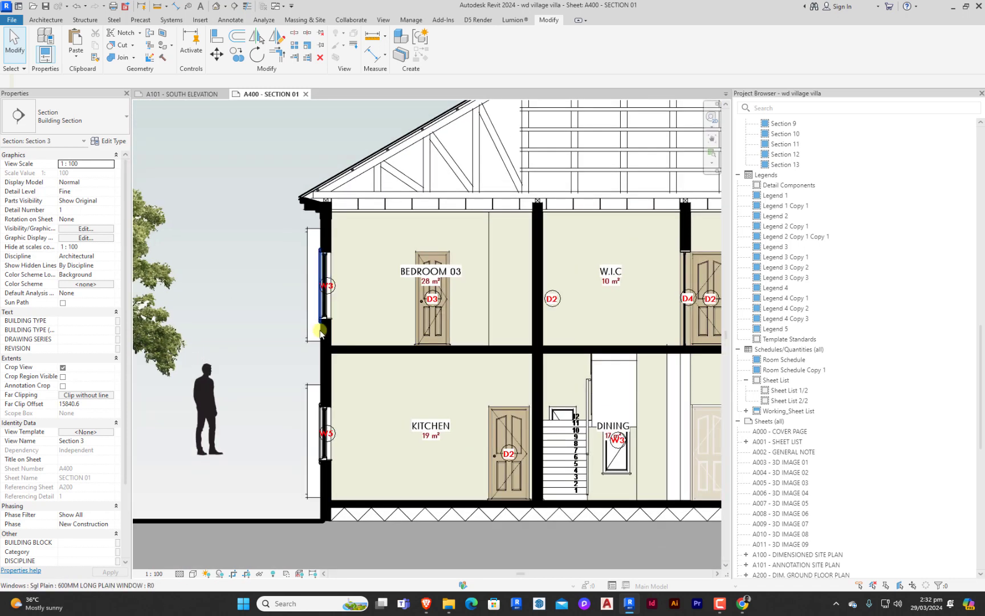
pyautogui.click(314, 210)
pyautogui.scroll(3, 314, 210)
pyautogui.doubleClick(304, 193)
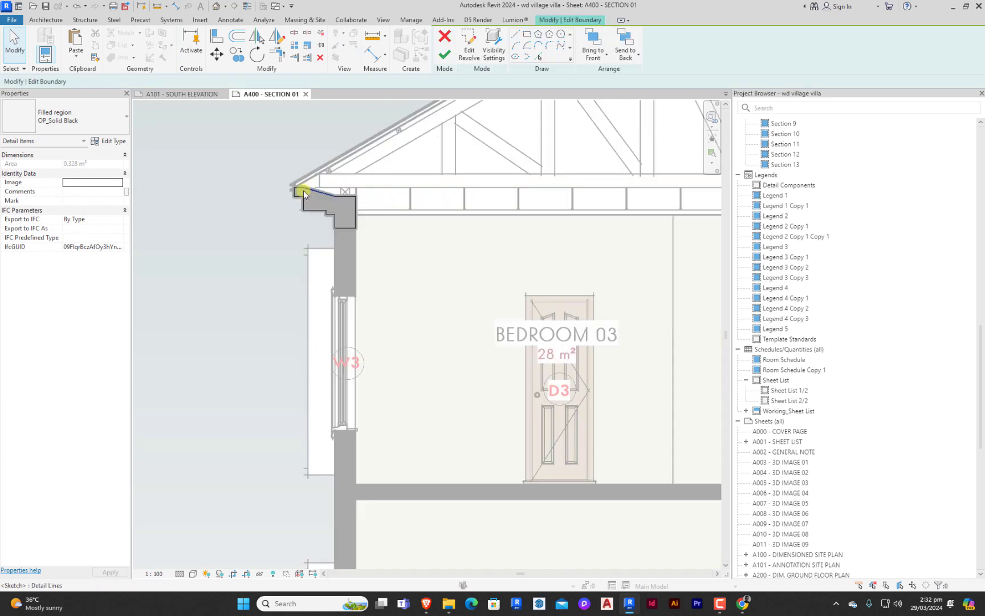
# Step: Sketch a rectangular boundary 225 mm wide and about 962 mm deep beneath the kitchen's outer wall, extending it into the earth fill
pyautogui.scroll(-3, 304, 194)
pyautogui.click(473, 35)
pyautogui.scroll(-3, 323, 378)
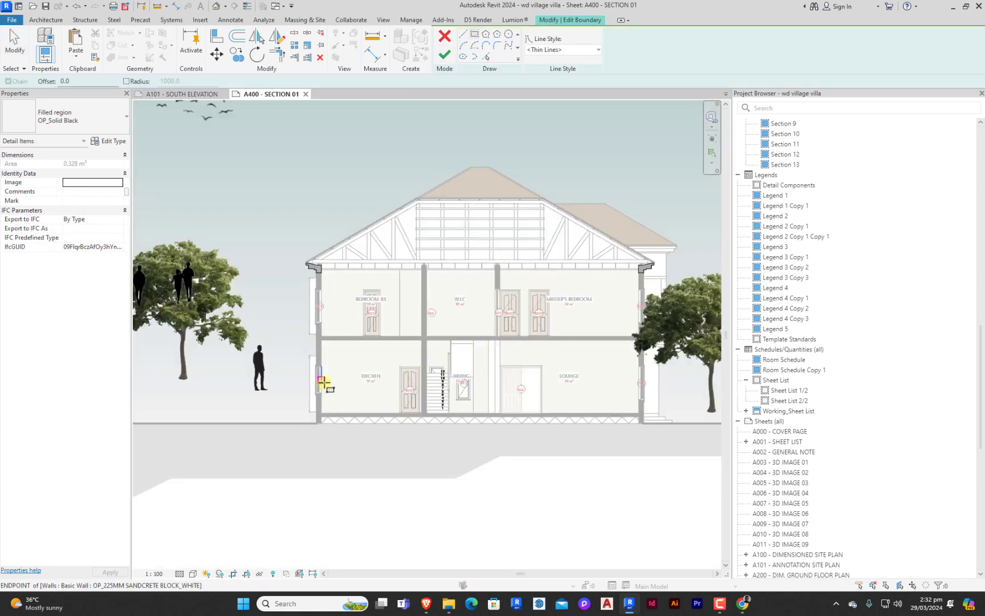
pyautogui.scroll(5, 329, 418)
pyautogui.moveTo(301, 446); pyautogui.dragTo(361, 387, button='middle')
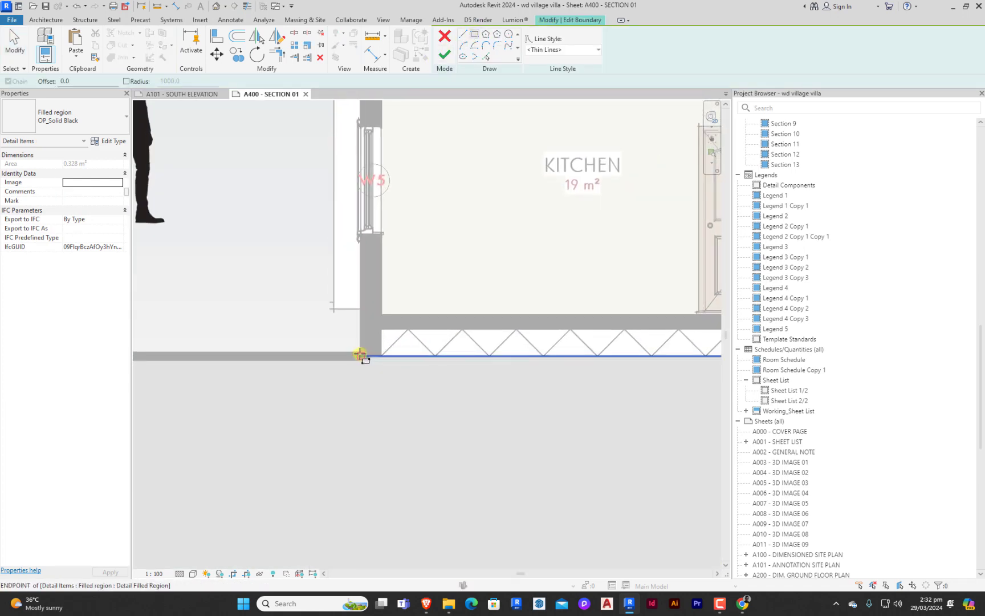
pyautogui.click(359, 355)
pyautogui.click(381, 442)
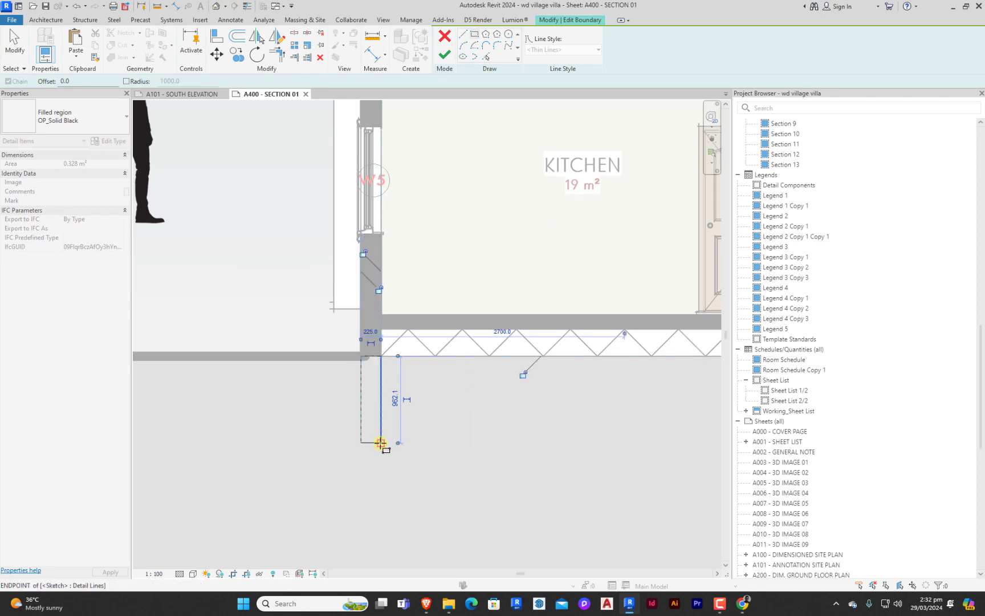
# Step: Set the depth of the foundation rectangle beneath the kitchen's outer wall to 900 mm and select all its boundary lines
pyautogui.press('Escape')
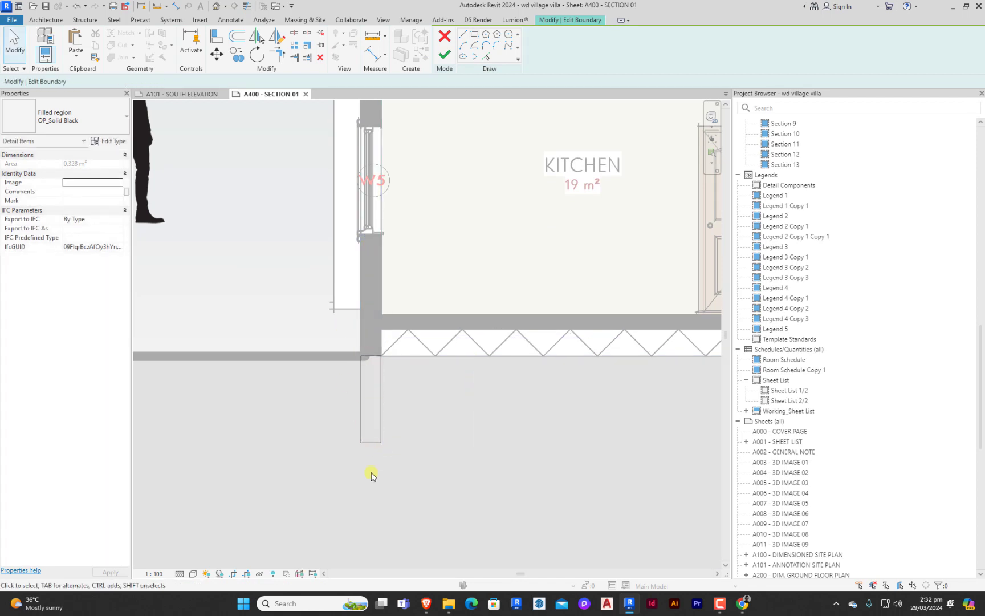
pyautogui.click(369, 448)
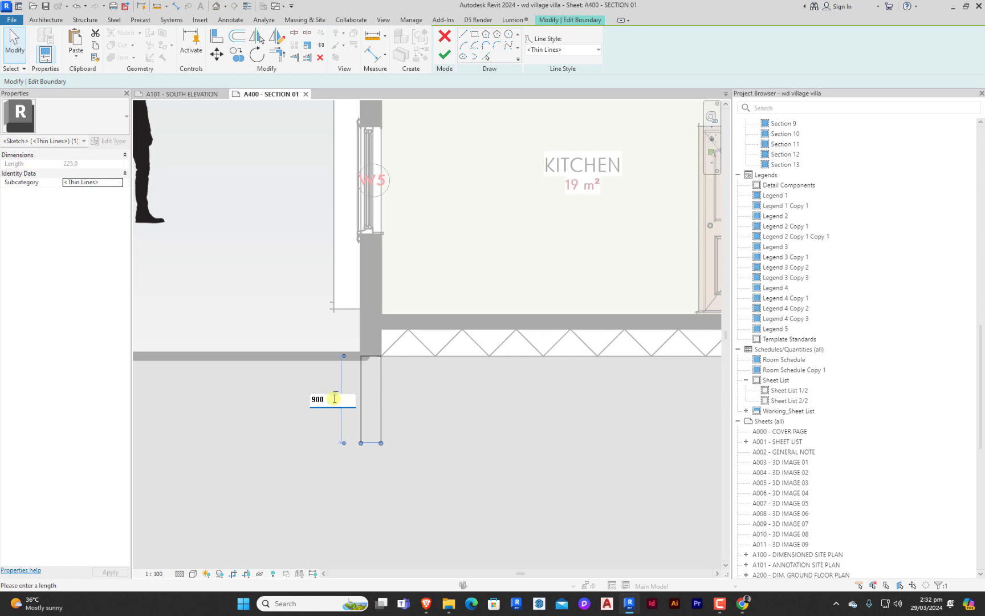
pyautogui.click(319, 352)
pyautogui.moveTo(419, 453); pyautogui.dragTo(420, 454)
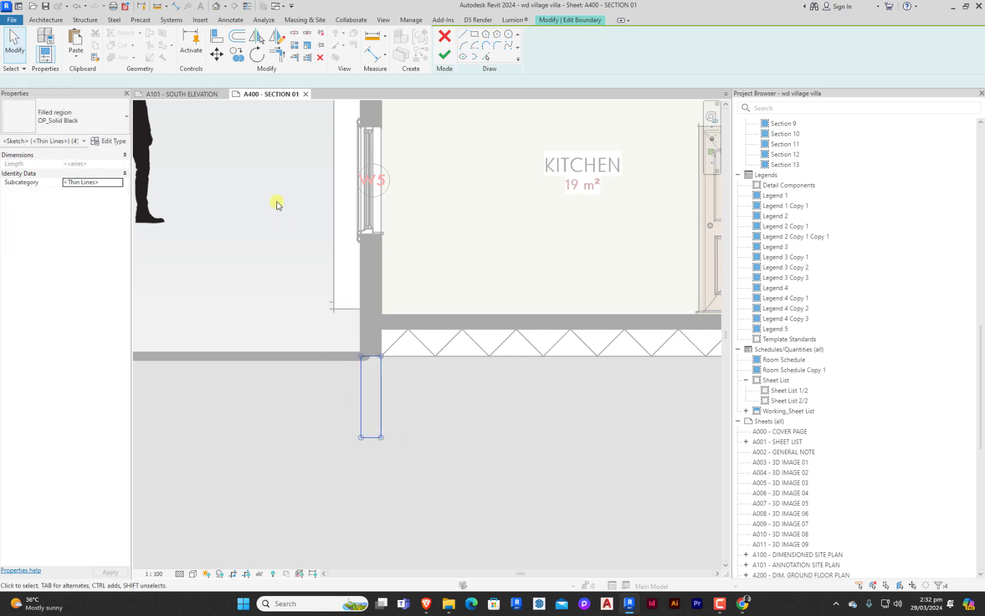
pyautogui.click(237, 54)
pyautogui.click(379, 356)
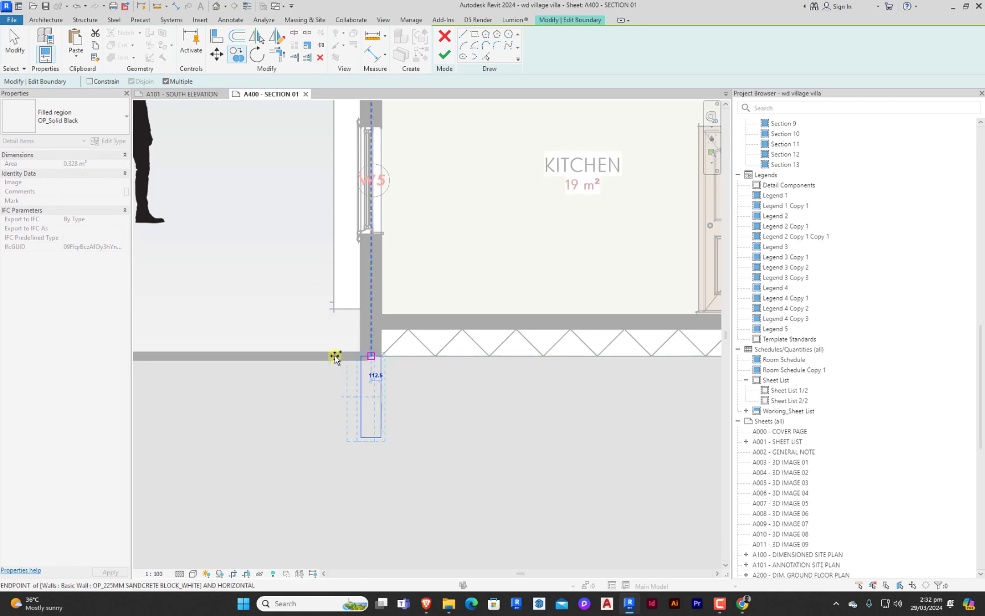
pyautogui.scroll(-5, 319, 360)
pyautogui.scroll(3, 399, 347)
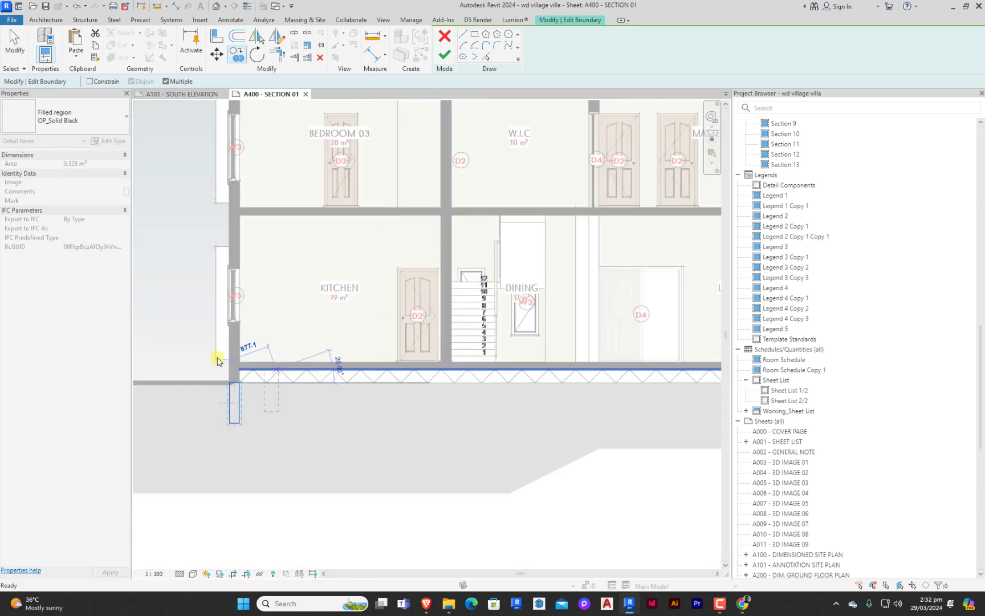
pyautogui.press('Escape')
# Step: Copy the foundation rectangle beneath the internal wall between kitchen and dining and beneath the lounge's outer wall
pyautogui.scroll(3, 228, 399)
pyautogui.press('c')
pyautogui.press('o')
pyautogui.click(253, 334)
pyautogui.scroll(-5, 256, 338)
pyautogui.scroll(4, 363, 334)
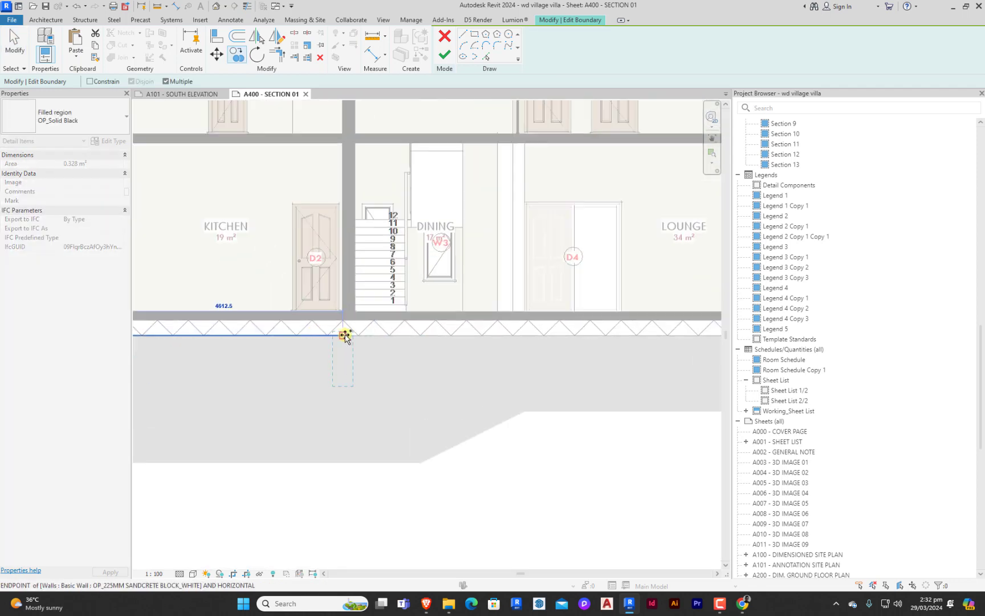
pyautogui.scroll(-3, 336, 342)
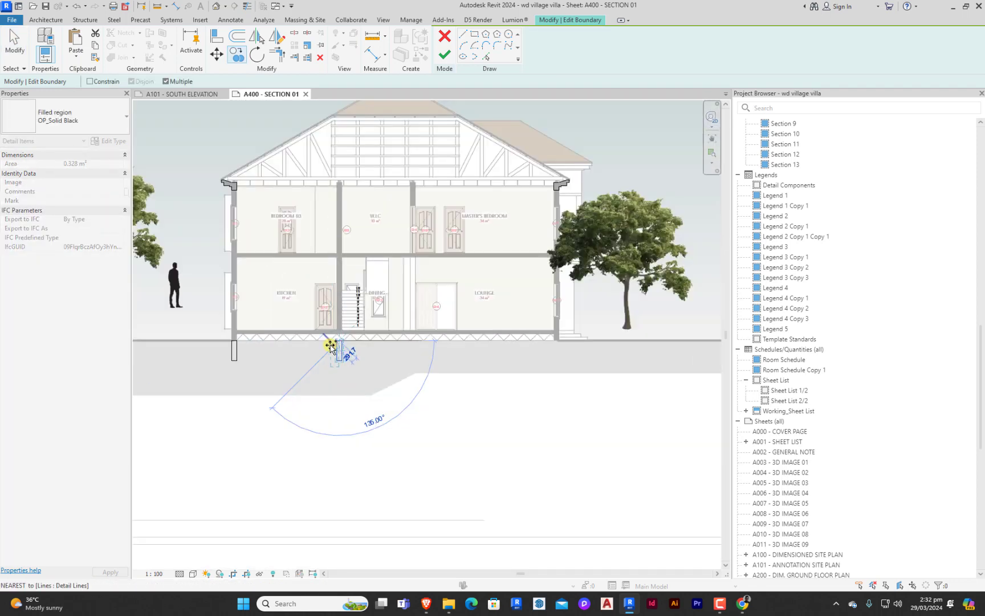
pyautogui.scroll(5, 469, 341)
pyautogui.click(489, 334)
pyautogui.press('Escape')
# Step: Extend the middle foundation rectangle up to the underside of the ground floor slab and finish the filled region boundary
pyautogui.scroll(-3, 590, 356)
pyautogui.scroll(3, 348, 330)
pyautogui.scroll(2, 346, 330)
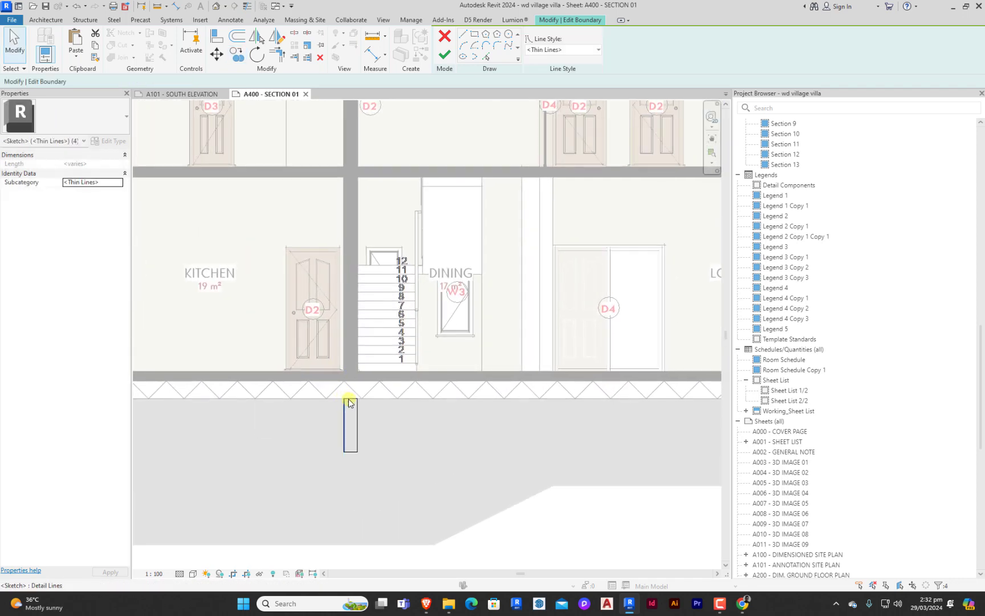
pyautogui.click(352, 381)
pyautogui.press('Escape')
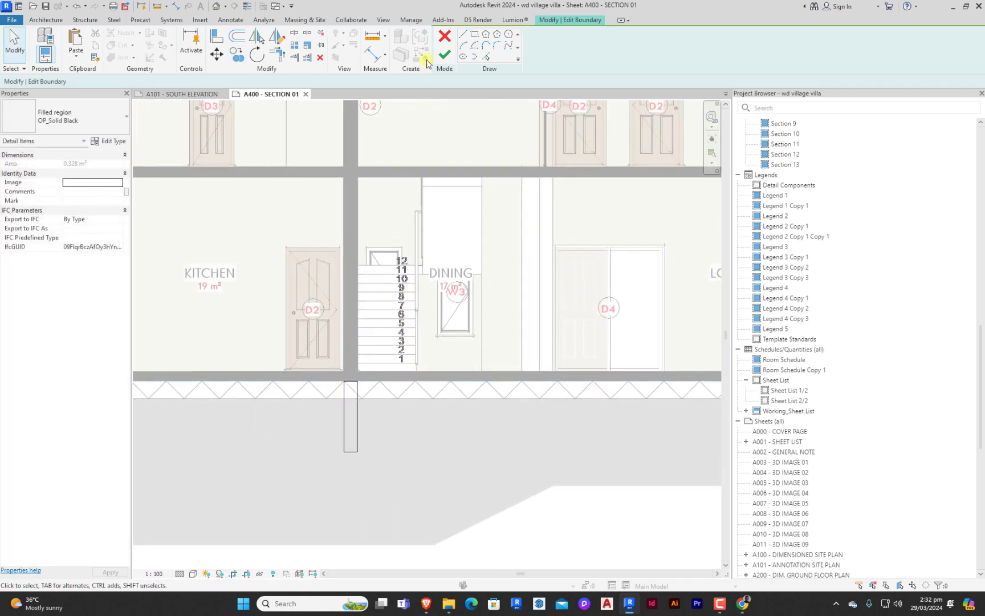
pyautogui.click(446, 57)
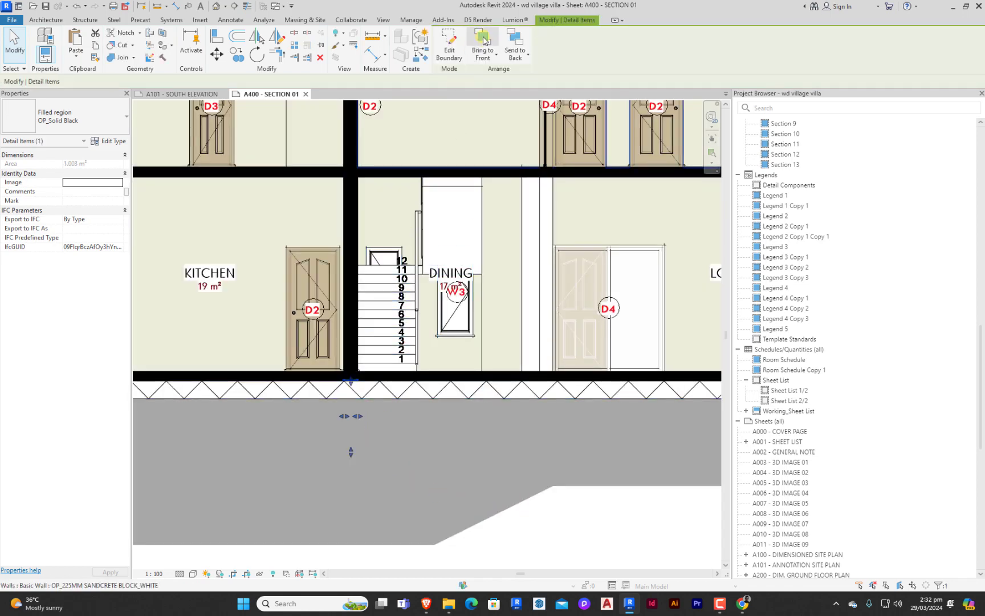
pyautogui.click(550, 535)
pyautogui.scroll(-3, 479, 502)
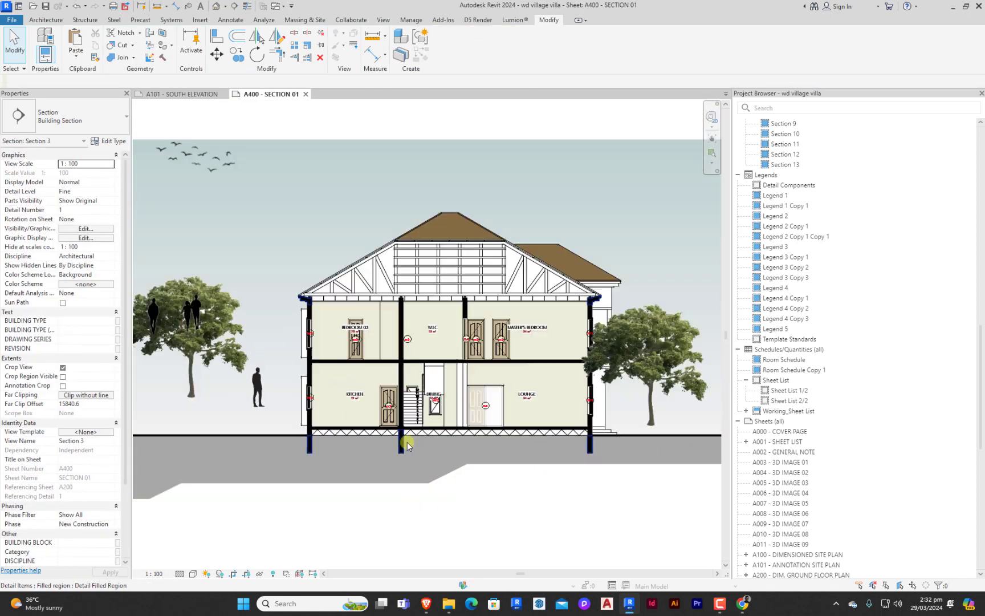
pyautogui.scroll(-2, 495, 530)
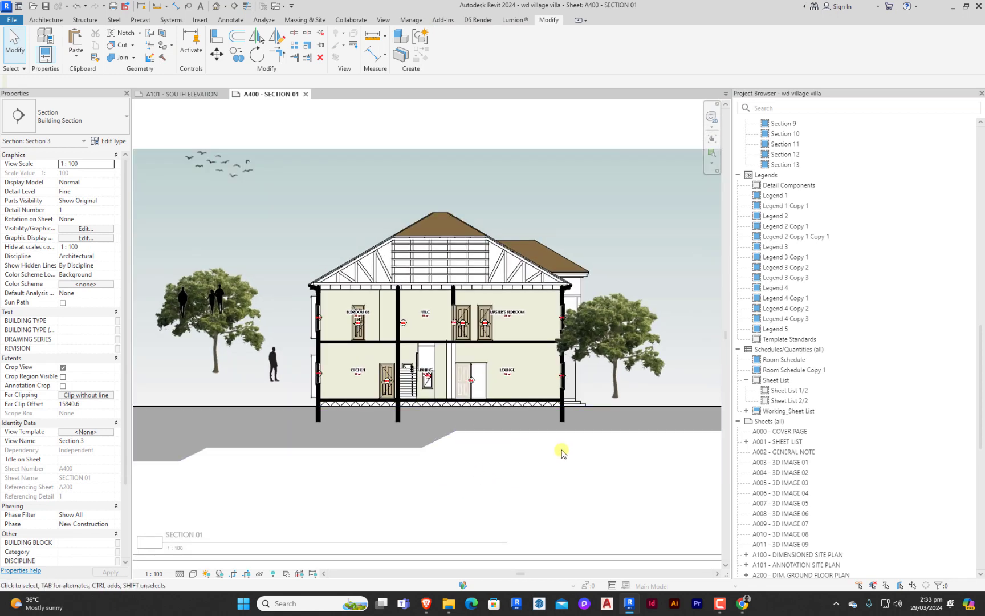
pyautogui.scroll(-2, 562, 416)
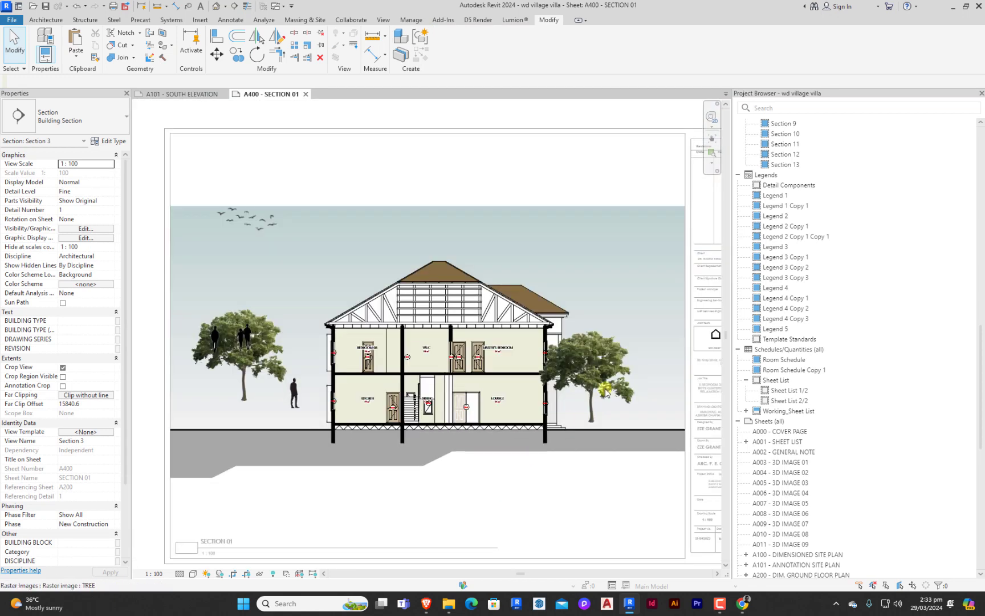
# Step: Move the tree on the lounge side away from the building and stand its trunk on the ground line
pyautogui.click(603, 392)
pyautogui.scroll(3, 519, 367)
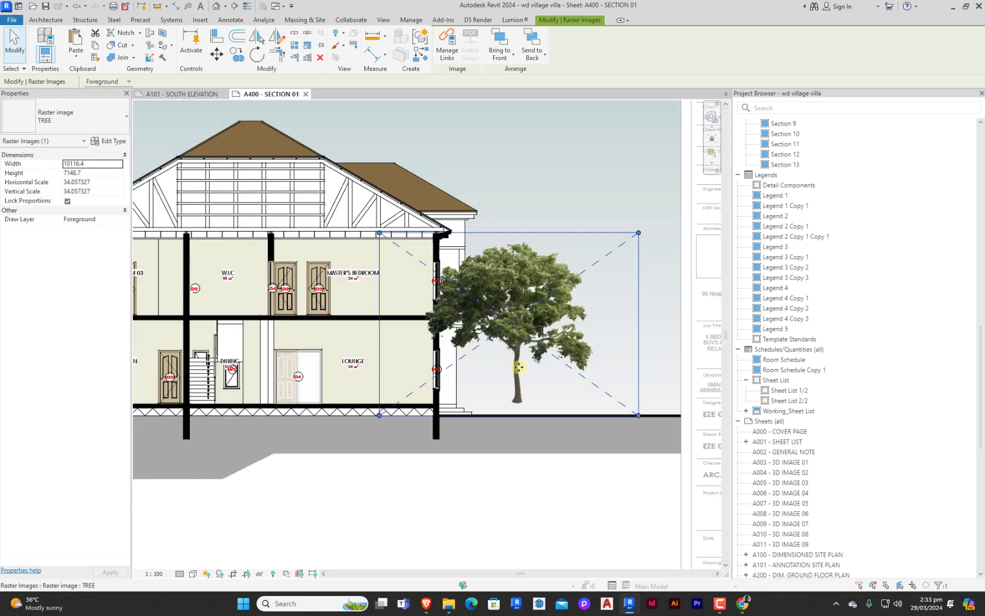
pyautogui.moveTo(530, 352); pyautogui.dragTo(543, 355)
pyautogui.press('Up')
pyautogui.press('Up')
pyautogui.press('Down')
pyautogui.press('Right')
pyautogui.press('Right')
pyautogui.press('Right')
pyautogui.press('Right')
pyautogui.press('Right')
pyautogui.press('Right')
pyautogui.press('Right')
pyautogui.press('Right')
pyautogui.press('Right')
pyautogui.press('Right')
pyautogui.press('Right')
pyautogui.press('Right')
pyautogui.press('Right')
pyautogui.press('Right')
pyautogui.press('Right')
pyautogui.press('Right')
pyautogui.press('Right')
pyautogui.press('Right')
pyautogui.press('Right')
pyautogui.press('Right')
pyautogui.press('Right')
pyautogui.press('Right')
pyautogui.press('Right')
pyautogui.press('Right')
pyautogui.press('Right')
pyautogui.press('Right')
pyautogui.press('Right')
pyautogui.press('Right')
pyautogui.press('Right')
pyautogui.press('Right')
pyautogui.press('Right')
pyautogui.press('Right')
pyautogui.press('Right')
pyautogui.press('Right')
pyautogui.press('Right')
pyautogui.press('Right')
pyautogui.press('Right')
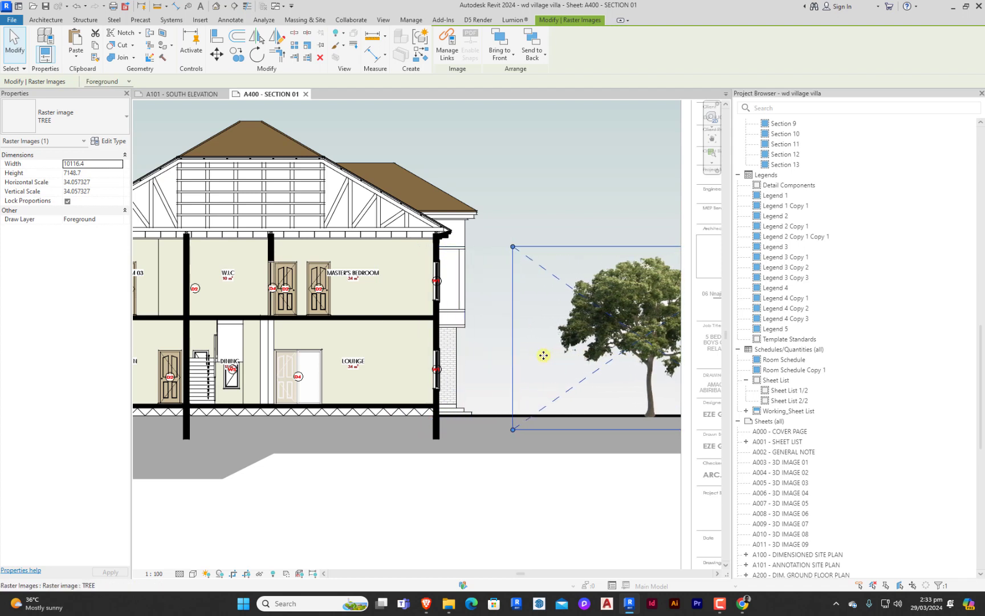
pyautogui.click(562, 522)
# Step: Move the tree on the kitchen side outward to the drawing's edge and stand its trunk on the ground line
pyautogui.scroll(-6, 623, 399)
pyautogui.scroll(3, 420, 381)
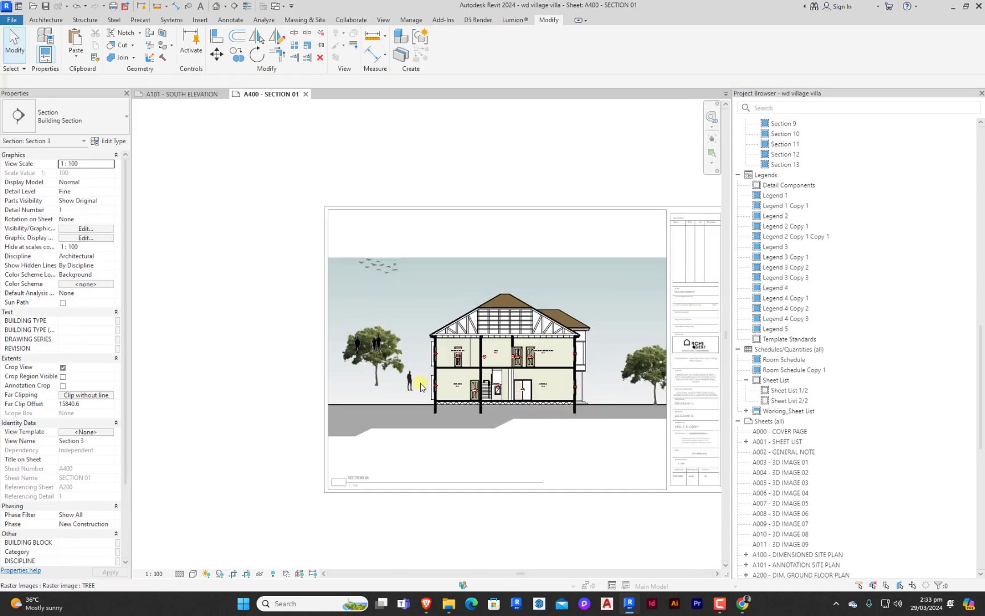
pyautogui.click(354, 357)
pyautogui.moveTo(350, 361); pyautogui.dragTo(339, 368)
pyautogui.press('Up')
pyautogui.press('Up')
pyautogui.press('Up')
pyautogui.press('Down')
pyautogui.press('Left')
pyautogui.press('Left')
pyautogui.press('Left')
pyautogui.press('Left')
pyautogui.moveTo(339, 368); pyautogui.dragTo(322, 357)
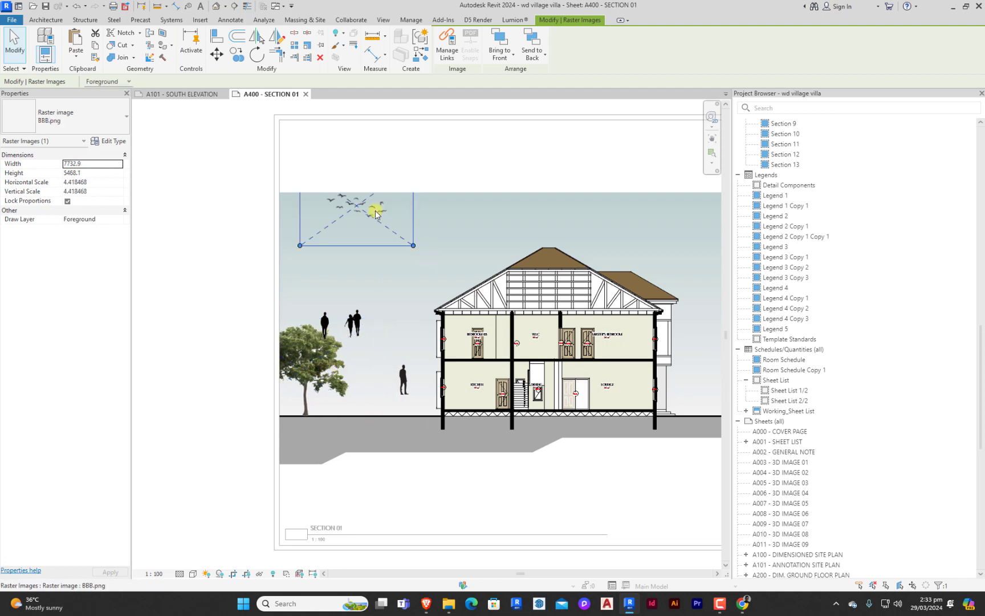
# Step: Move the bird flock on the kitchen side lower in the sky, just above the people
pyautogui.moveTo(374, 211); pyautogui.dragTo(374, 213)
pyautogui.press('Down')
pyautogui.press('Down')
pyautogui.press('Down')
pyautogui.press('Down')
pyautogui.press('Down')
pyautogui.press('Down')
pyautogui.press('Down')
pyautogui.press('Down')
pyautogui.press('Down')
pyautogui.press('Down')
pyautogui.press('Down')
pyautogui.press('Down')
pyautogui.press('Down')
pyautogui.press('Down')
pyautogui.press('Down')
pyautogui.press('Down')
pyautogui.press('Down')
pyautogui.press('Down')
pyautogui.press('Down')
pyautogui.press('Down')
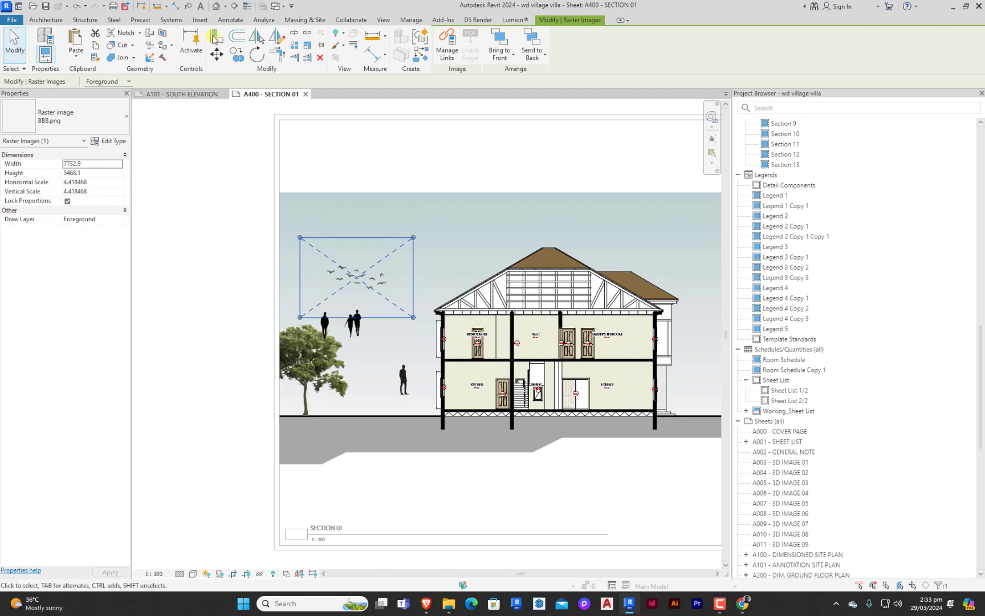
# Step: Copy the bird flock twice, once beside the roof ridge and once in the sky on the lounge side
pyautogui.click(237, 53)
pyautogui.click(373, 285)
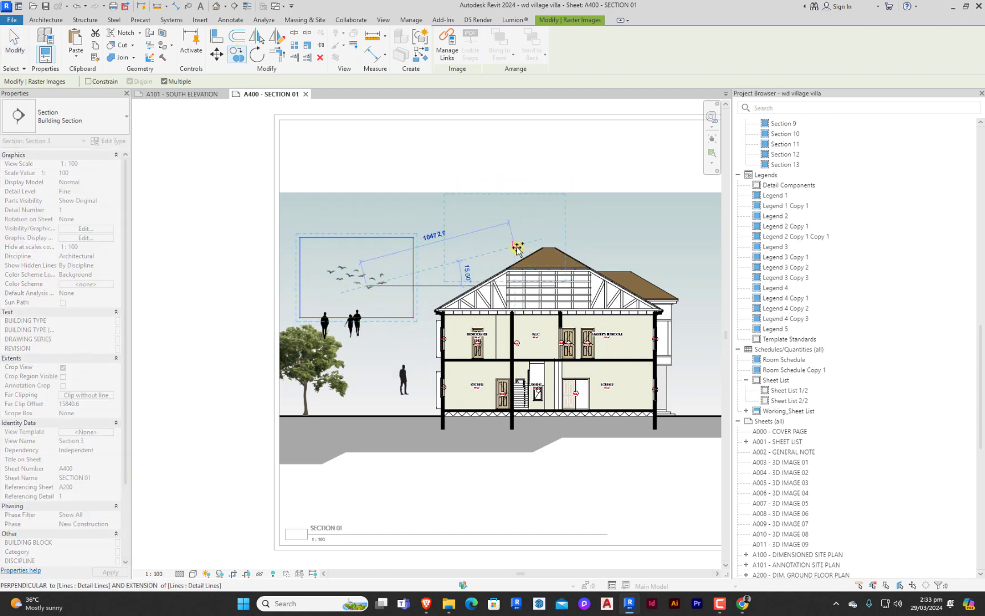
pyautogui.scroll(-2, 505, 249)
pyautogui.click(631, 265)
pyautogui.press('Escape')
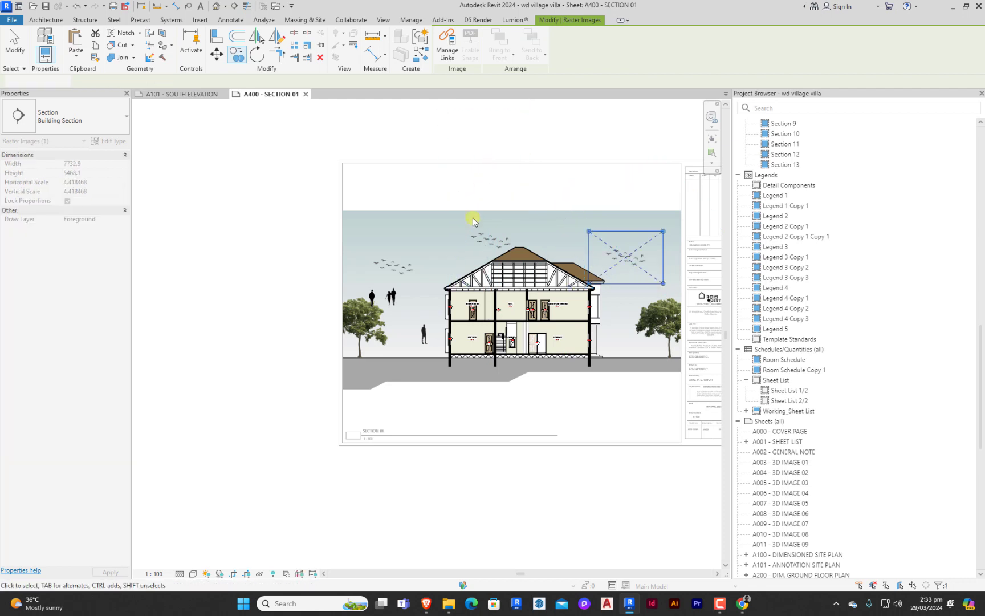
pyautogui.press('Escape')
# Step: Move the standing man and the walking group down onto the ground line outside the kitchen
pyautogui.scroll(4, 469, 311)
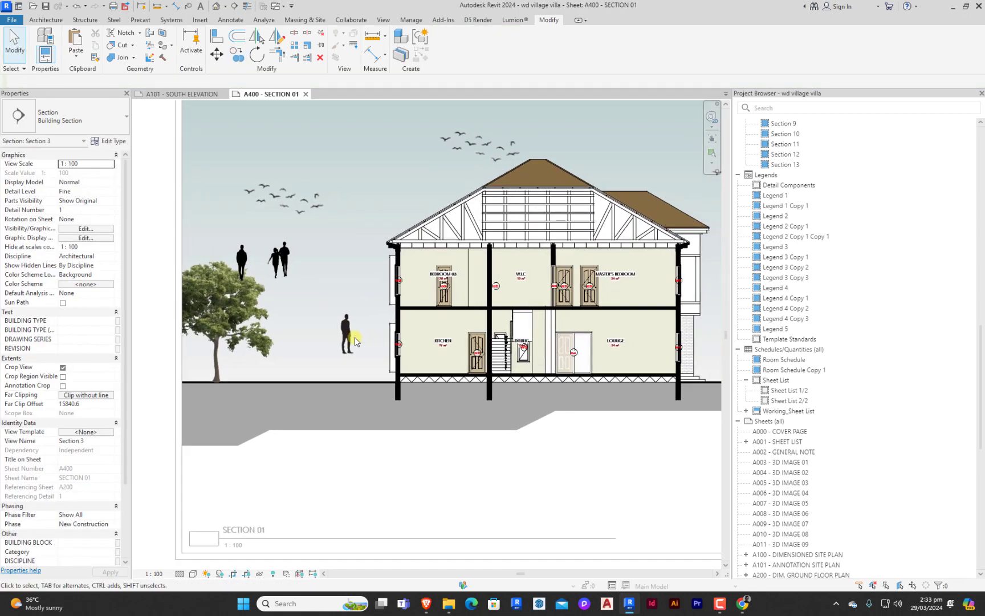
pyautogui.click(346, 332)
pyautogui.moveTo(346, 332); pyautogui.dragTo(347, 363)
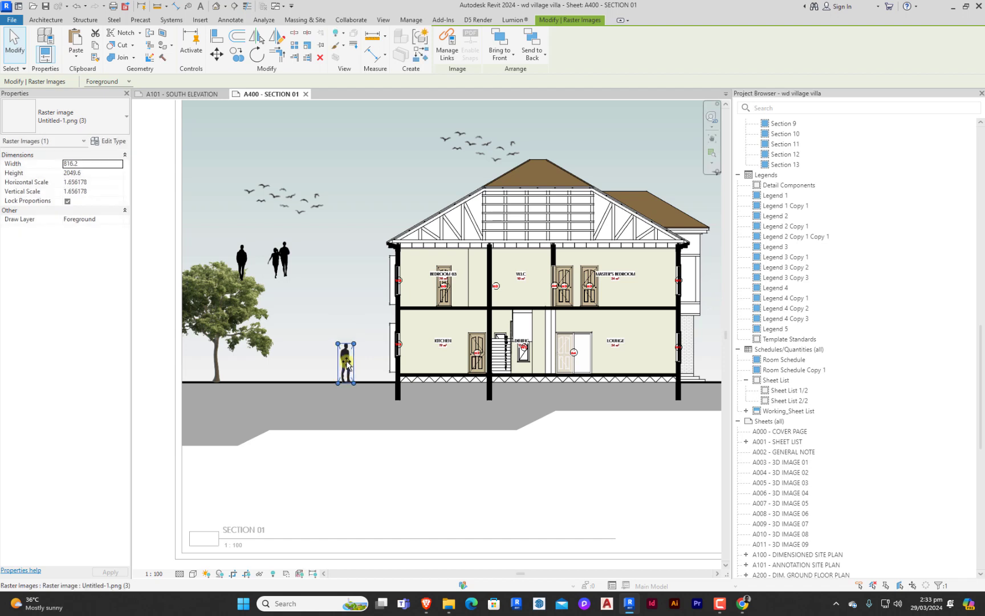
pyautogui.click(281, 265)
pyautogui.moveTo(294, 321); pyautogui.dragTo(302, 370)
pyautogui.press('Up')
pyautogui.press('Up')
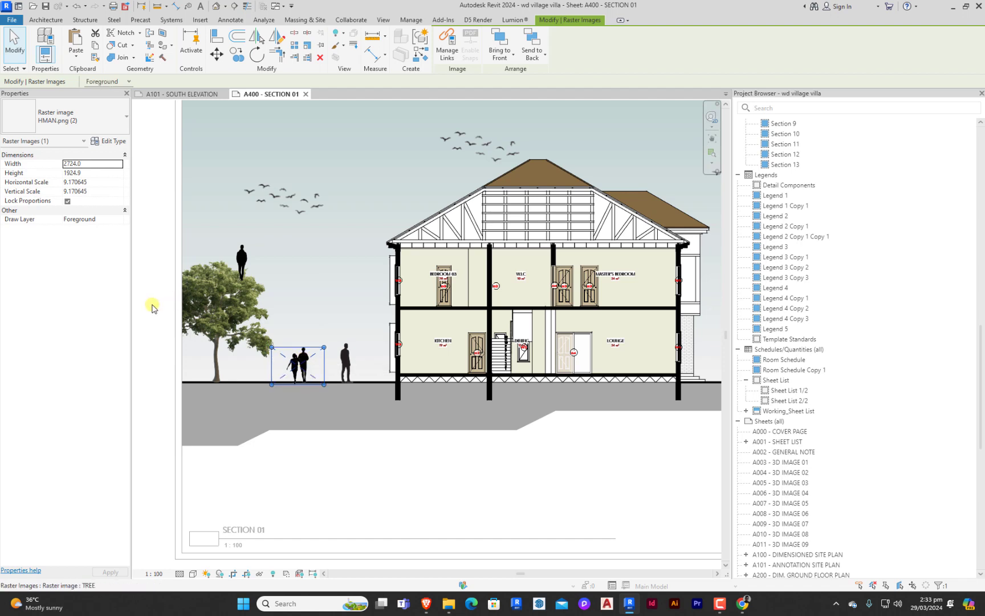
# Step: Move the single figure from above the kitchen-side tree to the ground line outside the lounge
pyautogui.click(245, 250)
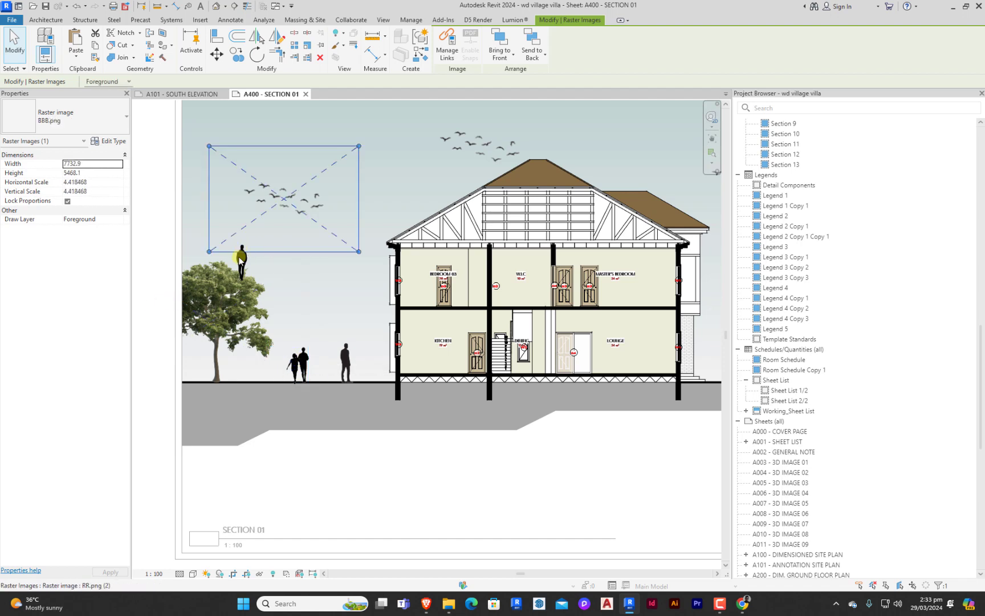
pyautogui.click(242, 266)
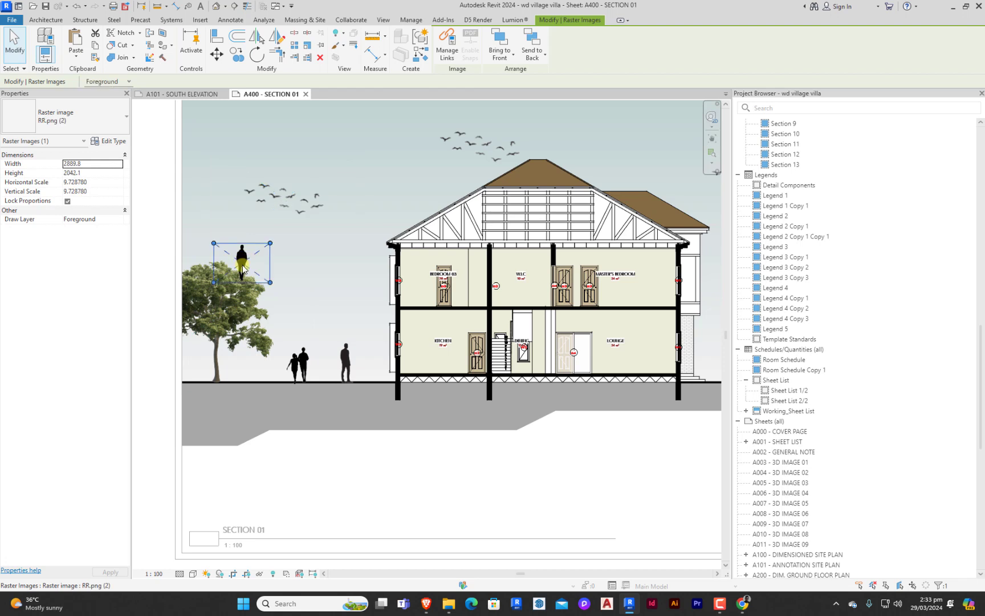
pyautogui.scroll(-3, 228, 285)
pyautogui.moveTo(437, 333); pyautogui.dragTo(474, 333)
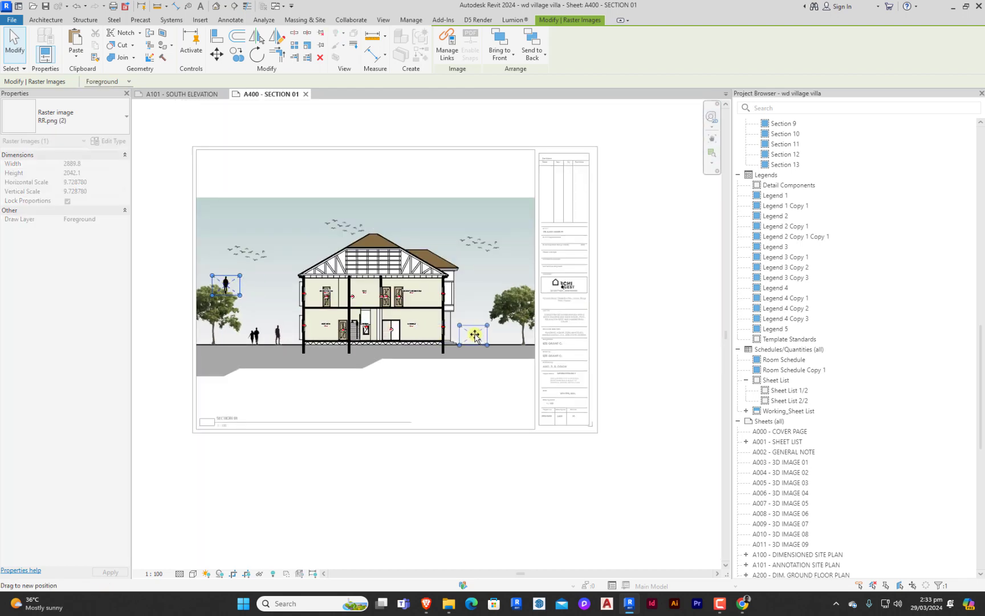
pyautogui.scroll(3, 474, 332)
pyautogui.press('Down')
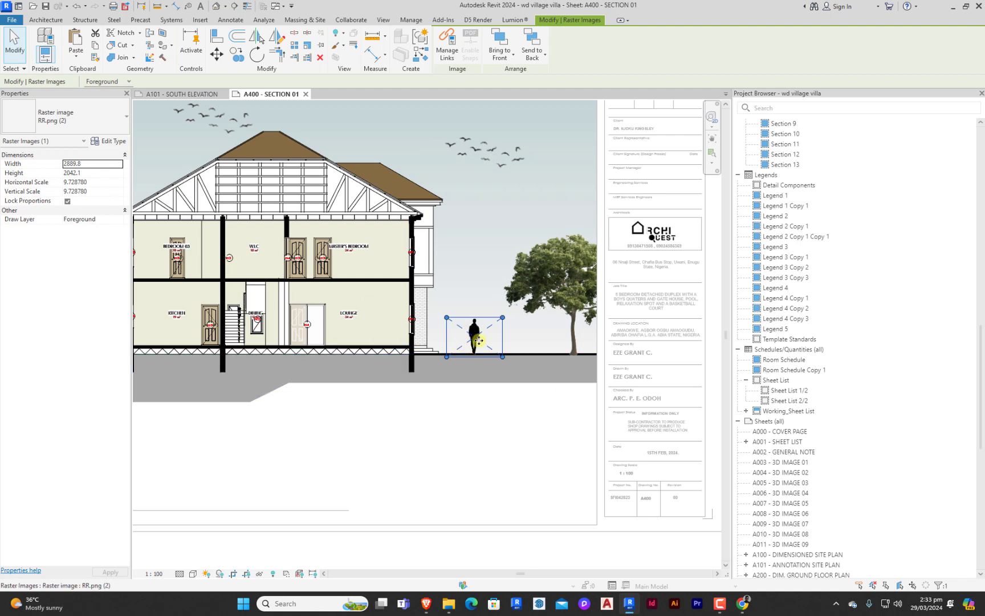
# Step: Copy the single figure outside the lounge into the Master's Bedroom, Bedroom 03 and the Kitchen
pyautogui.click(243, 55)
pyautogui.click(477, 338)
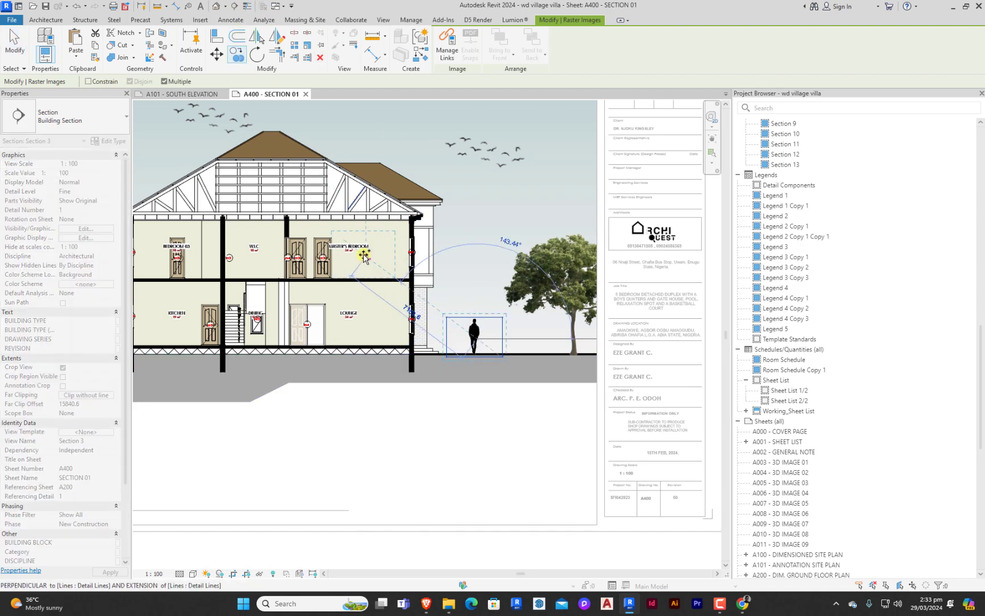
pyautogui.click(378, 265)
pyautogui.scroll(3, 268, 266)
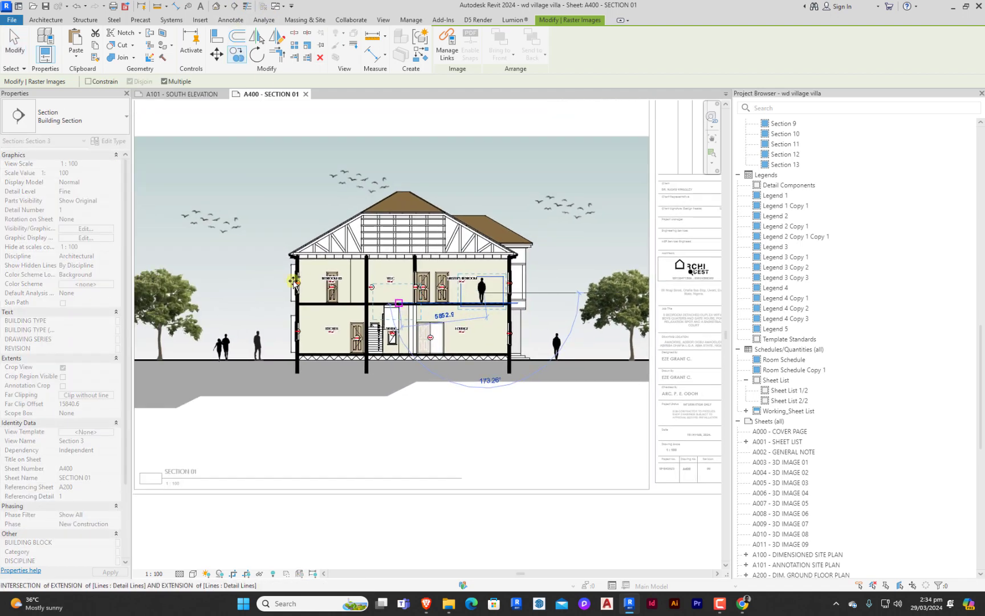
pyautogui.click(336, 309)
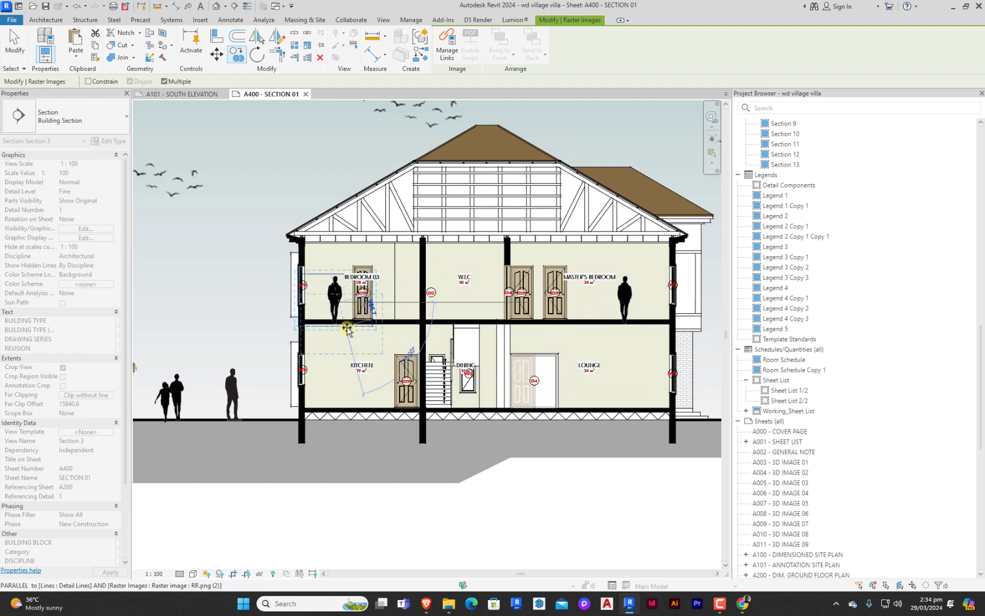
pyautogui.scroll(-2, 353, 376)
pyautogui.click(354, 379)
pyautogui.press('Escape')
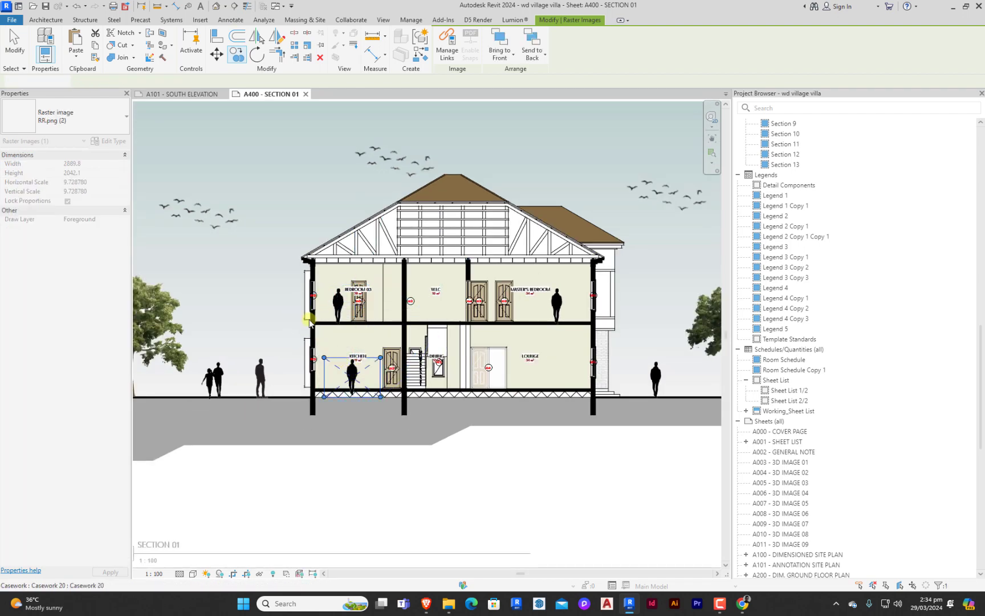
pyautogui.press('Escape')
# Step: Nudge the figures in Bedroom 03 and the Kitchen upward so their feet rest on the floor slabs
pyautogui.scroll(3, 325, 301)
pyautogui.click(350, 323)
pyautogui.press('Up')
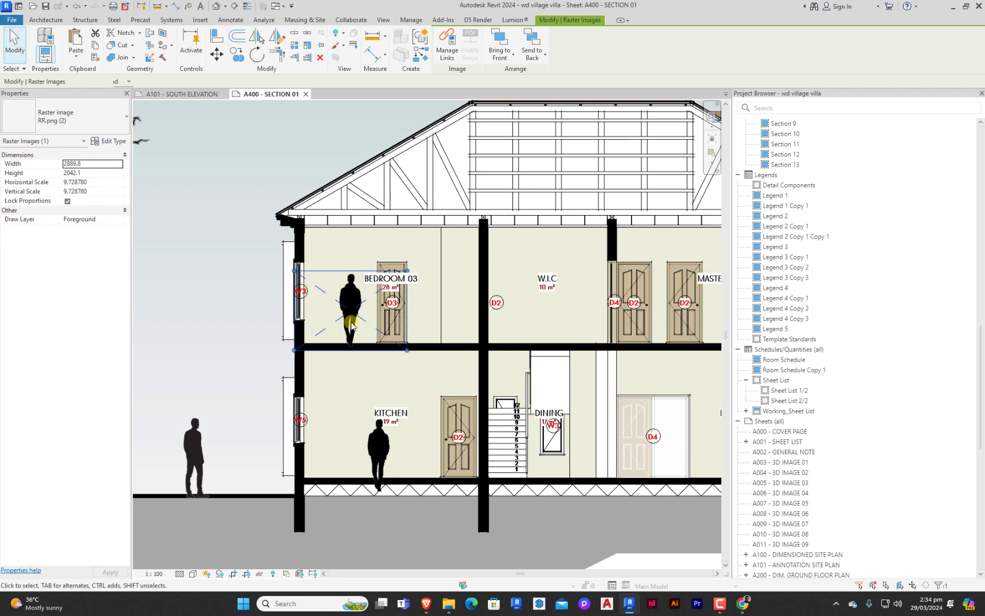
pyautogui.press('Up')
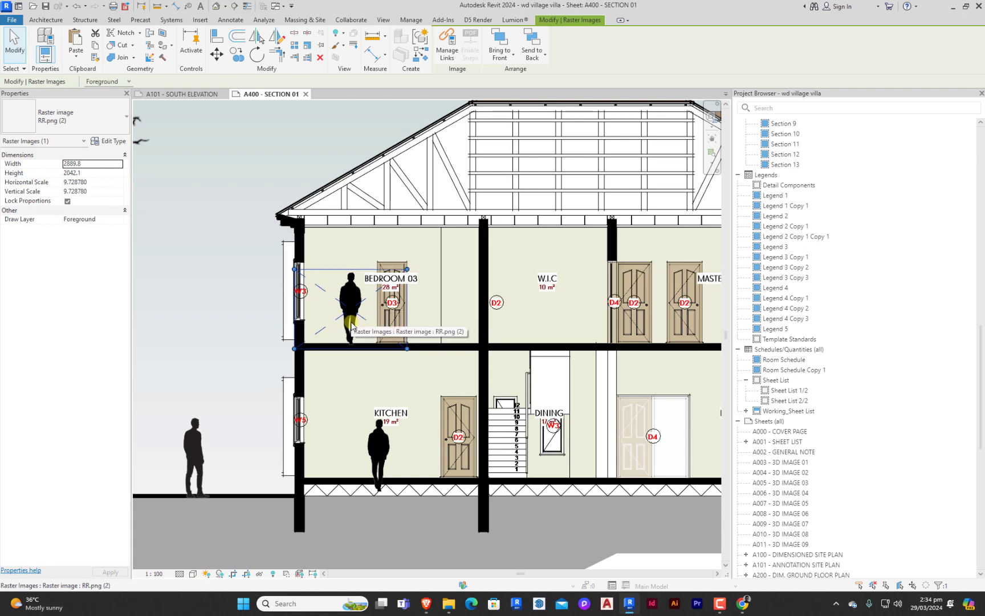
pyautogui.click(385, 459)
pyautogui.press('Up')
pyautogui.press('Up')
pyautogui.press('Up')
pyautogui.press('Up')
pyautogui.press('Up')
pyautogui.press('Up')
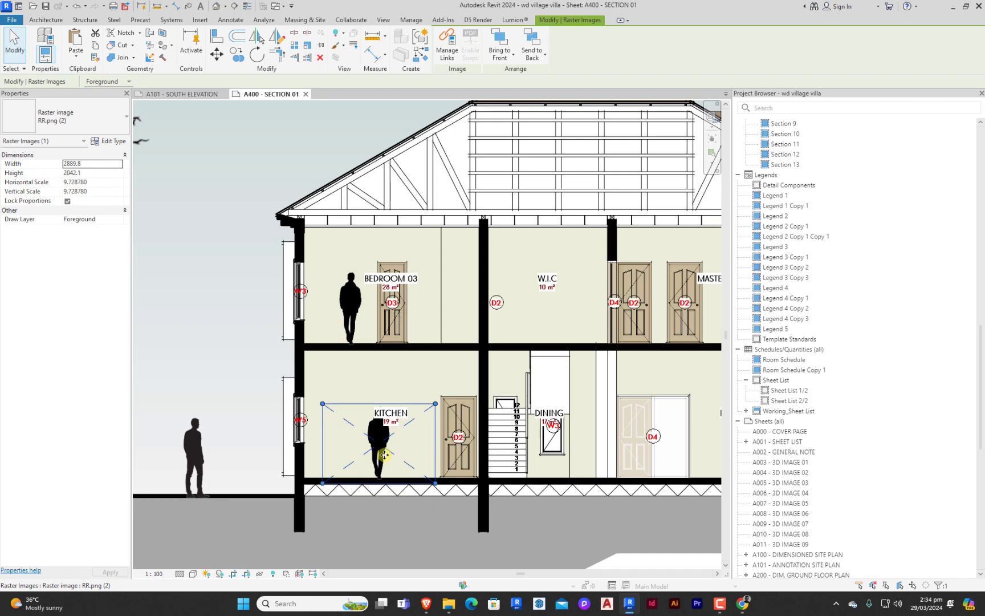
# Step: Copy the standing man outside the kitchen into the Lounge and nudge the copy so his feet rest on the floor slab
pyautogui.scroll(-2, 300, 380)
pyautogui.click(245, 424)
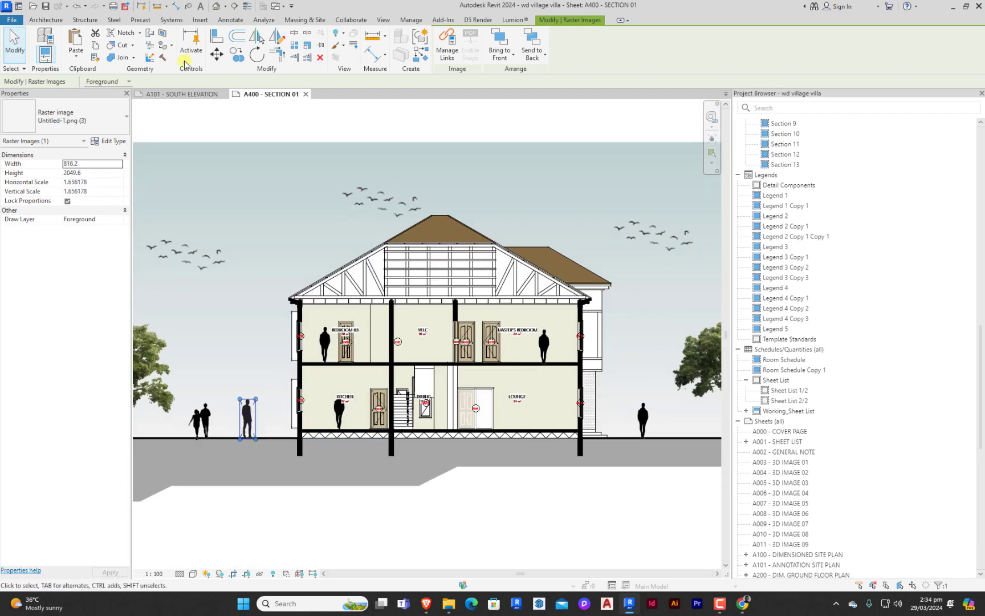
pyautogui.click(231, 60)
pyautogui.click(515, 414)
pyautogui.press('Escape')
pyautogui.press('Up')
pyautogui.press('Up')
pyautogui.press('Up')
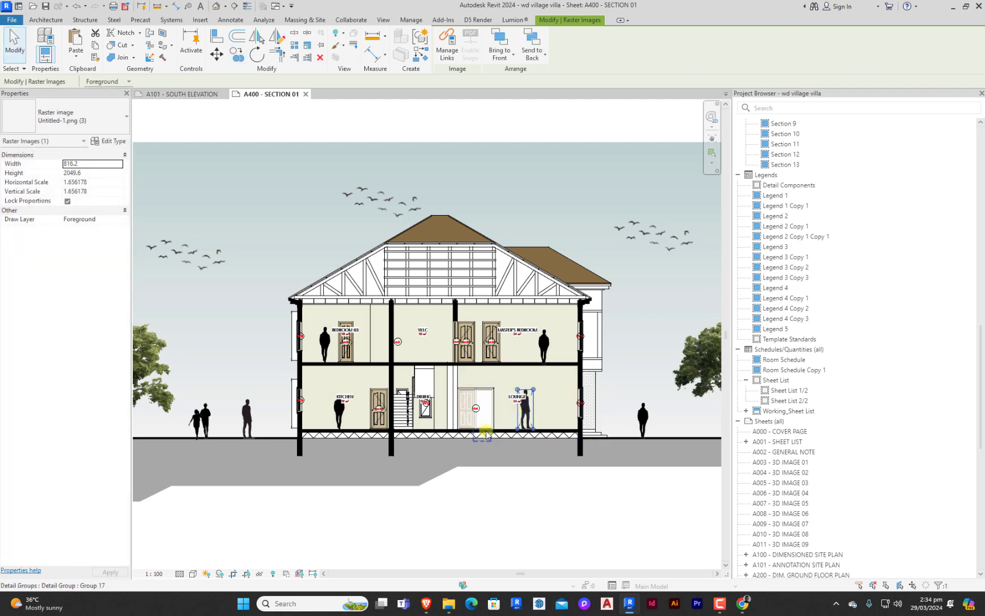
pyautogui.scroll(5, 519, 428)
pyautogui.press('Down')
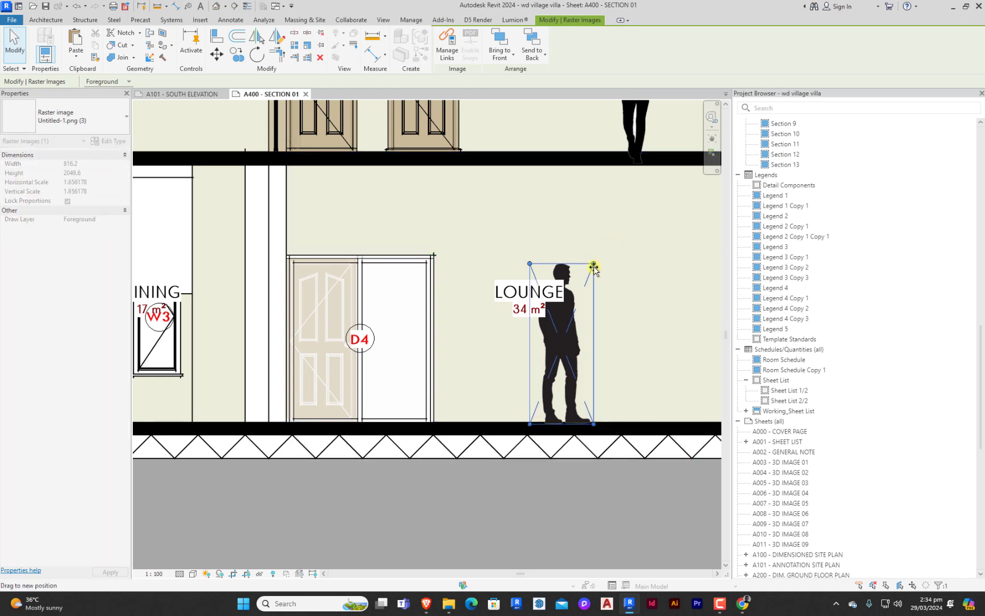
# Step: Scale down the standing man in the Lounge slightly, keeping his feet on the floor
pyautogui.press('Escape')
pyautogui.scroll(-5, 571, 344)
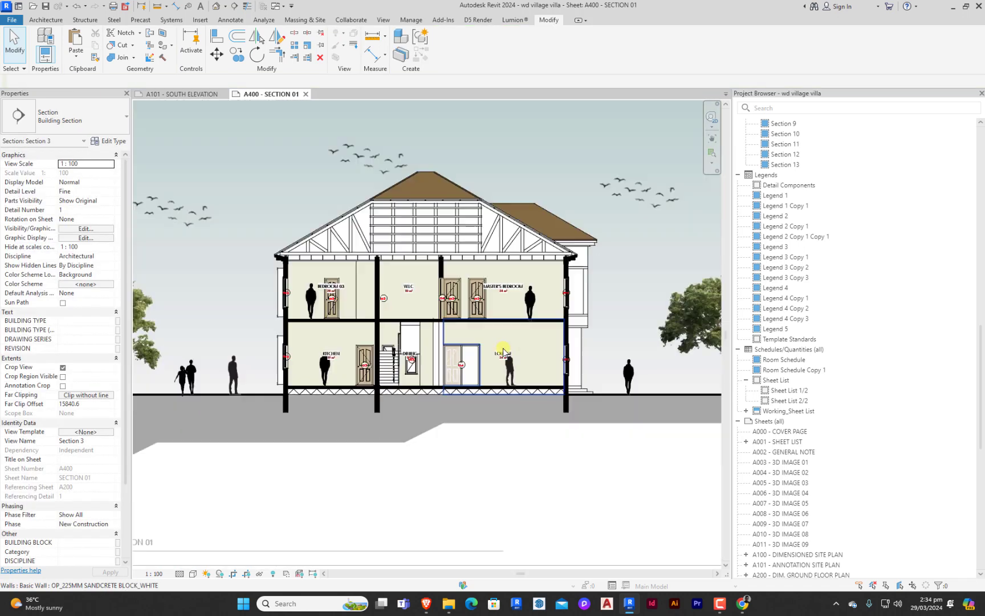
pyautogui.scroll(2, 570, 308)
pyautogui.click(577, 265)
pyautogui.moveTo(586, 265); pyautogui.dragTo(578, 271)
pyautogui.press('Escape')
pyautogui.scroll(-3, 530, 289)
pyautogui.scroll(2, 383, 301)
pyautogui.scroll(1, 381, 302)
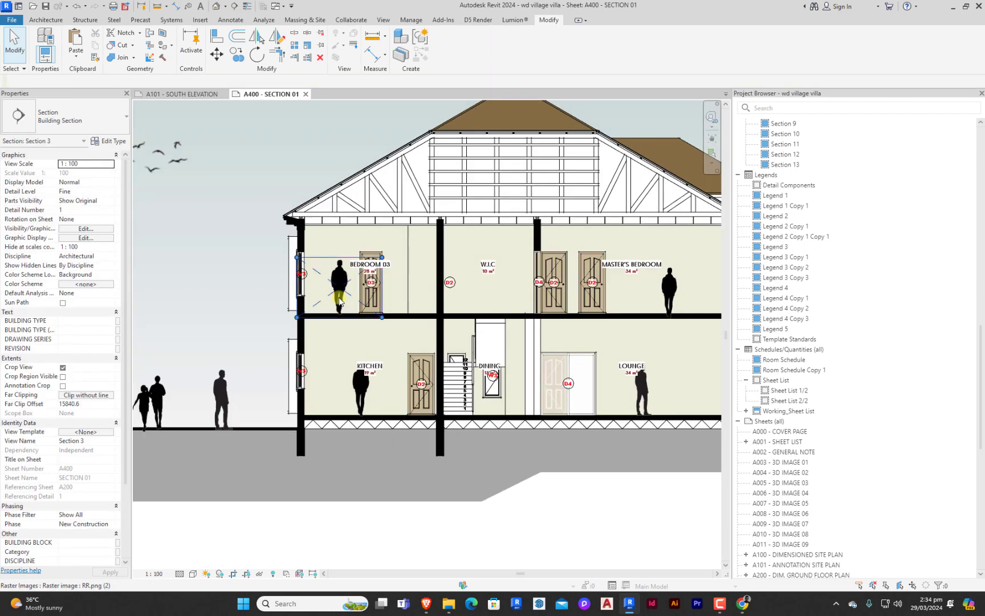
# Step: Scale down the figure in Bedroom 03 to about 2822 by 1994 mm
pyautogui.click(329, 260)
pyautogui.moveTo(297, 260); pyautogui.dragTo(302, 264)
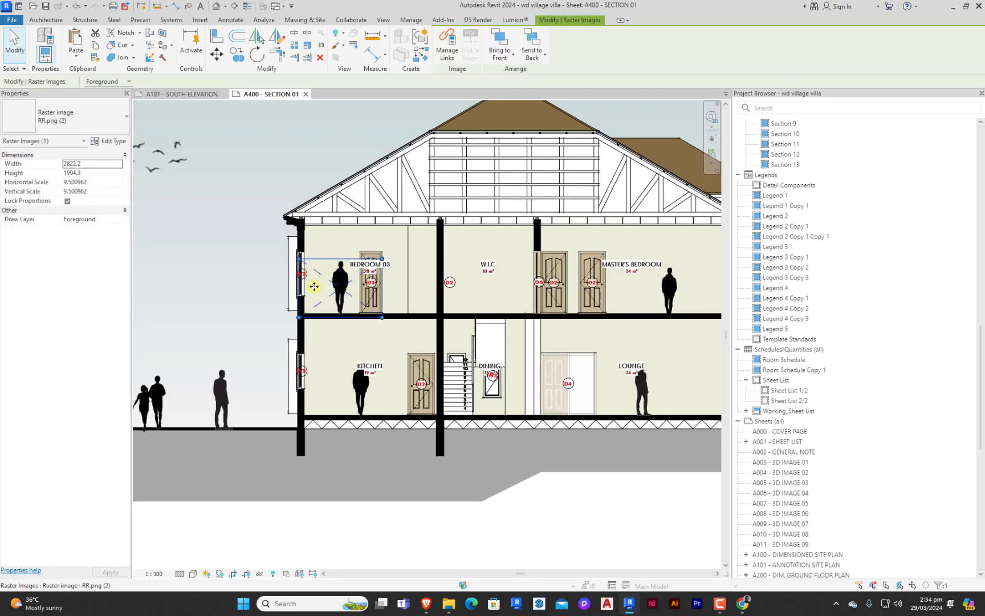
pyautogui.scroll(-4, 417, 307)
pyautogui.click(412, 445)
pyautogui.scroll(-2, 421, 450)
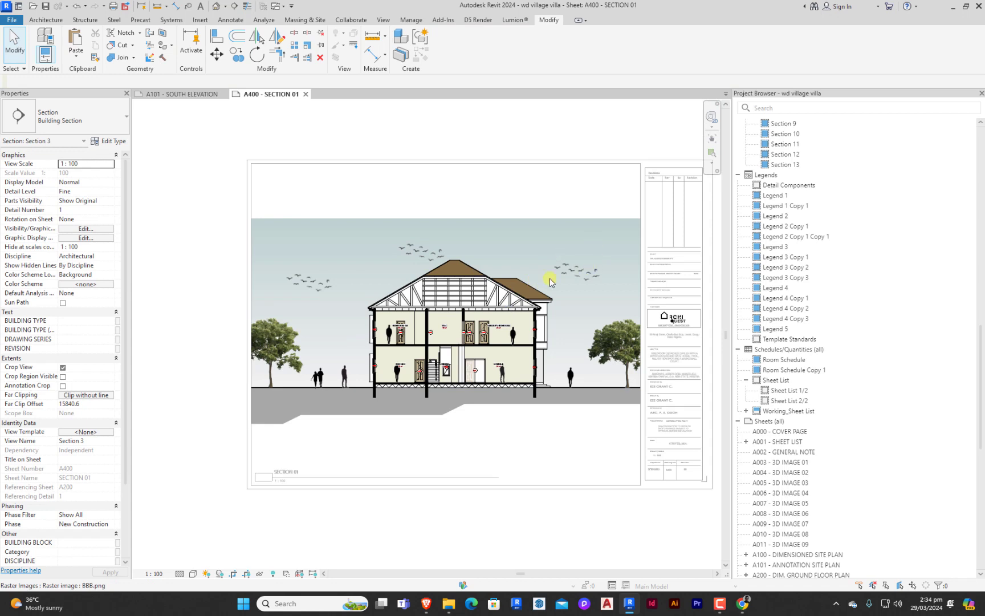
# Step: Shift the walking group outside the kitchen slightly toward the building along the ground line
pyautogui.scroll(4, 335, 381)
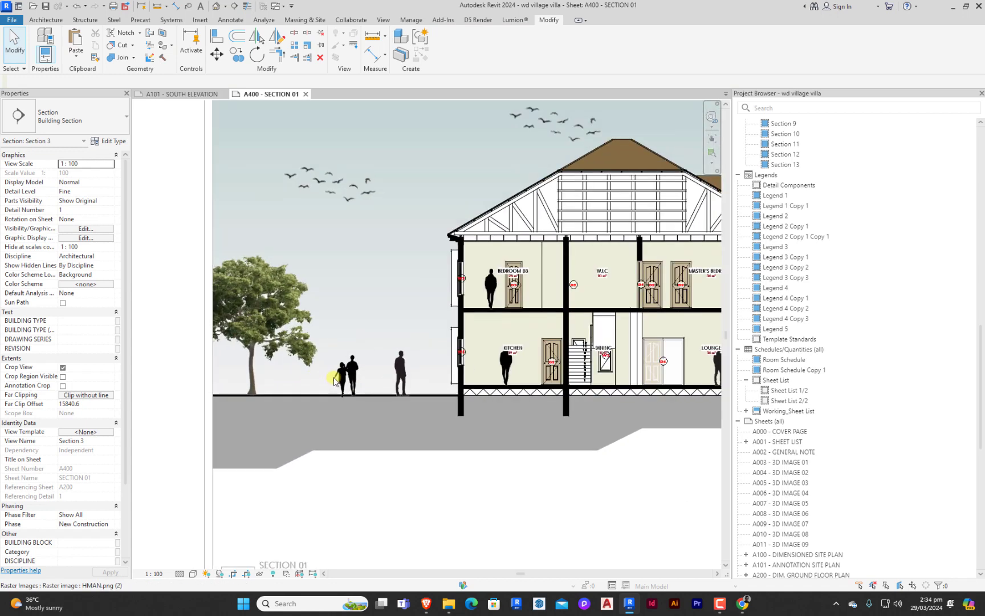
pyautogui.click(335, 380)
pyautogui.moveTo(376, 355); pyautogui.dragTo(350, 373)
pyautogui.click(380, 464)
pyautogui.click(351, 375)
pyautogui.click(367, 488)
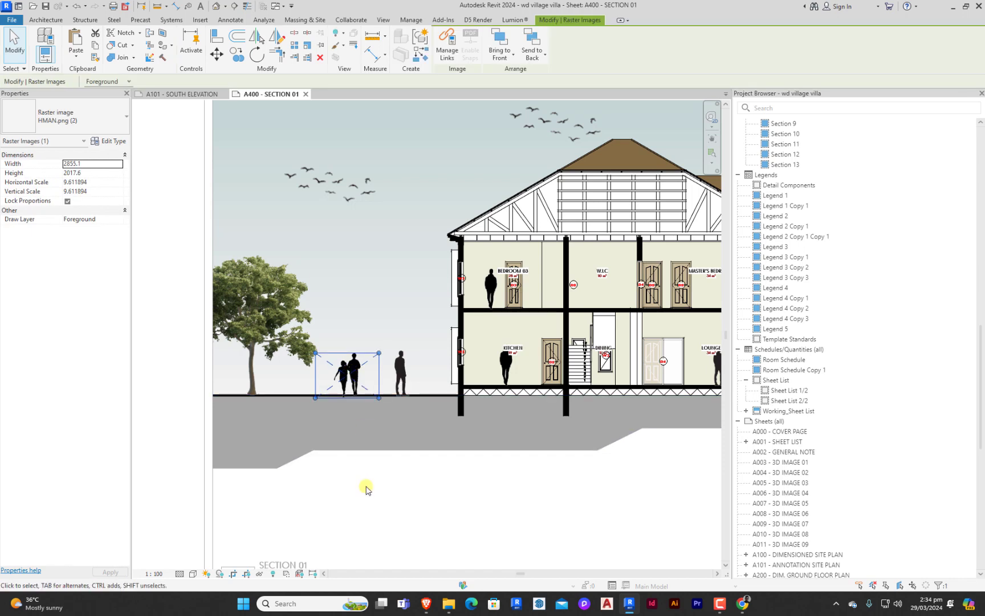
pyautogui.scroll(-3, 303, 425)
pyautogui.scroll(5, 497, 425)
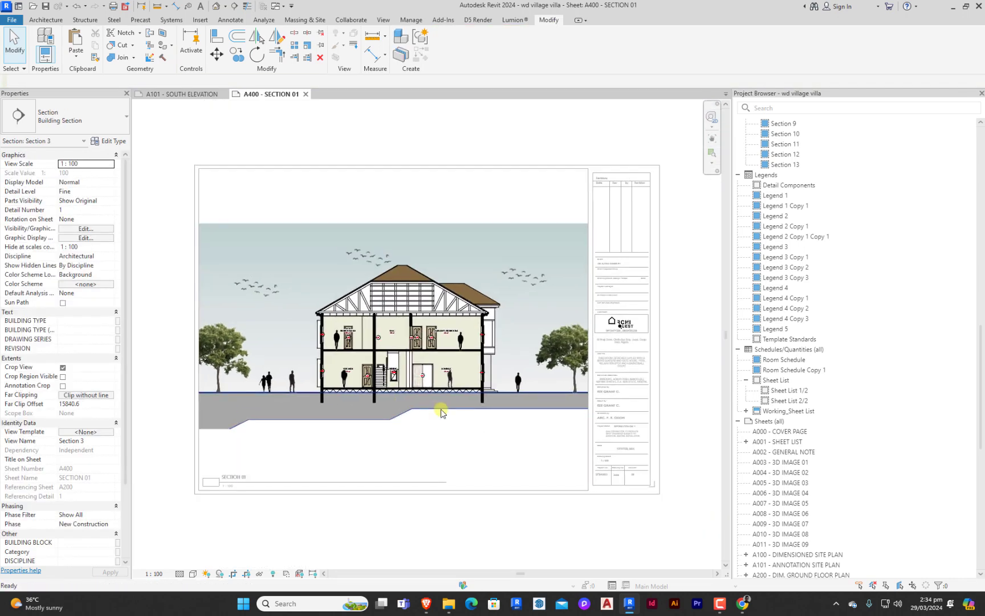
pyautogui.scroll(3, 449, 375)
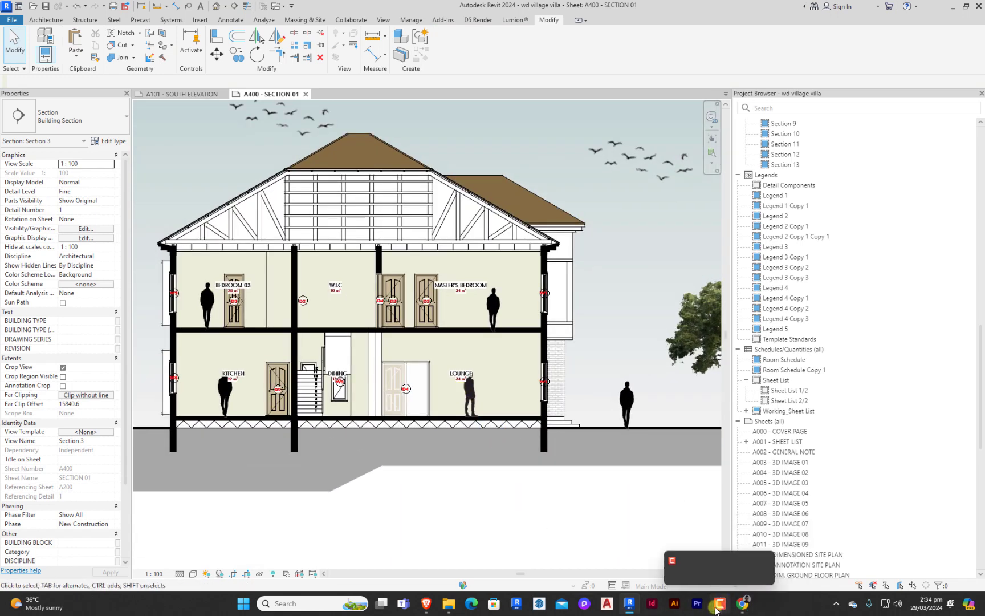
pyautogui.press('z')
pyautogui.press('f')
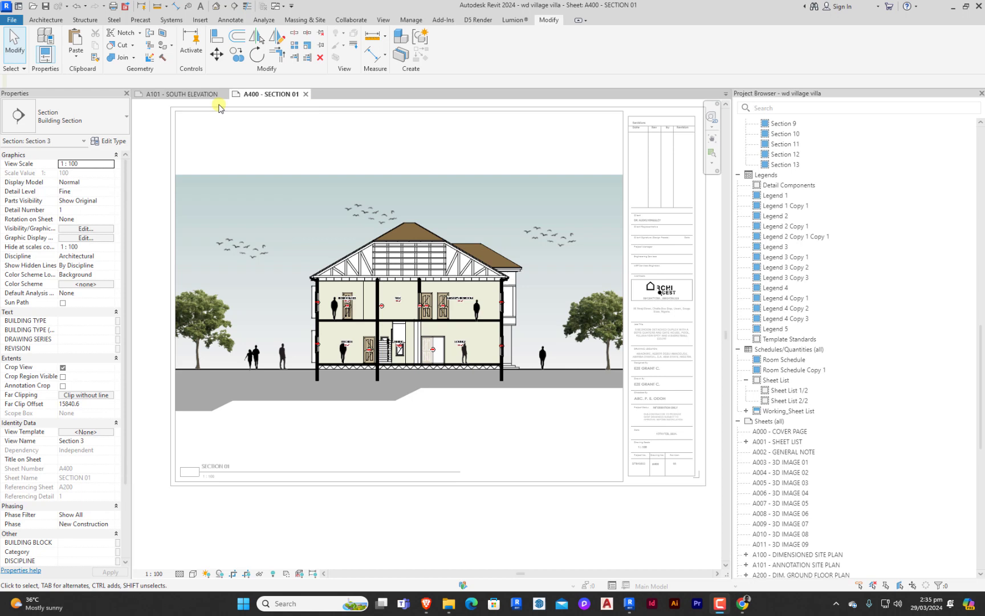
# Step: Copy the kitchen-side tree about 4000 mm horizontally toward the building
pyautogui.scroll(2, 261, 278)
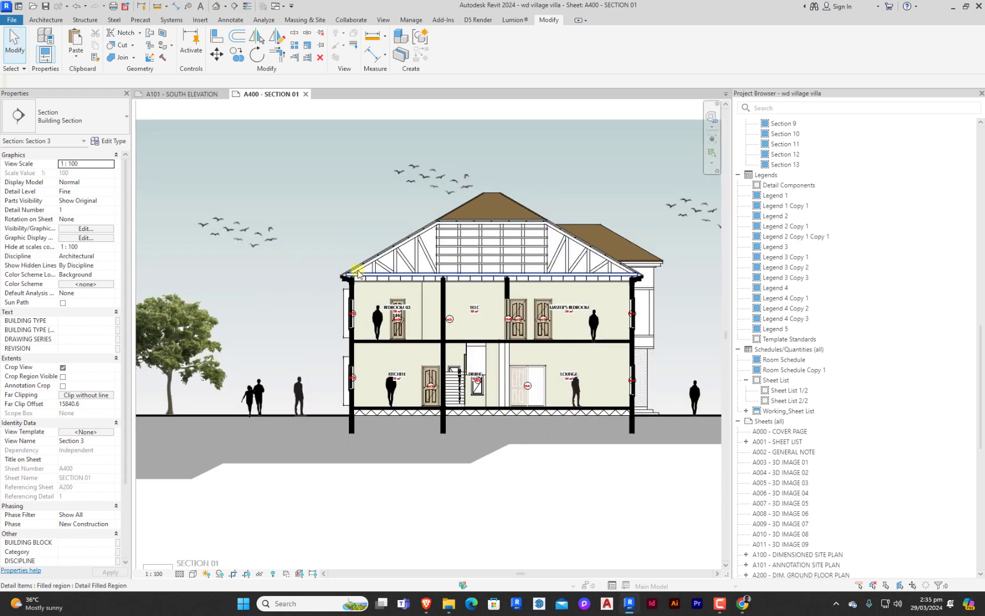
pyautogui.moveTo(288, 341); pyautogui.dragTo(398, 334, button='middle')
pyautogui.click(319, 332)
pyautogui.click(237, 54)
pyautogui.click(300, 327)
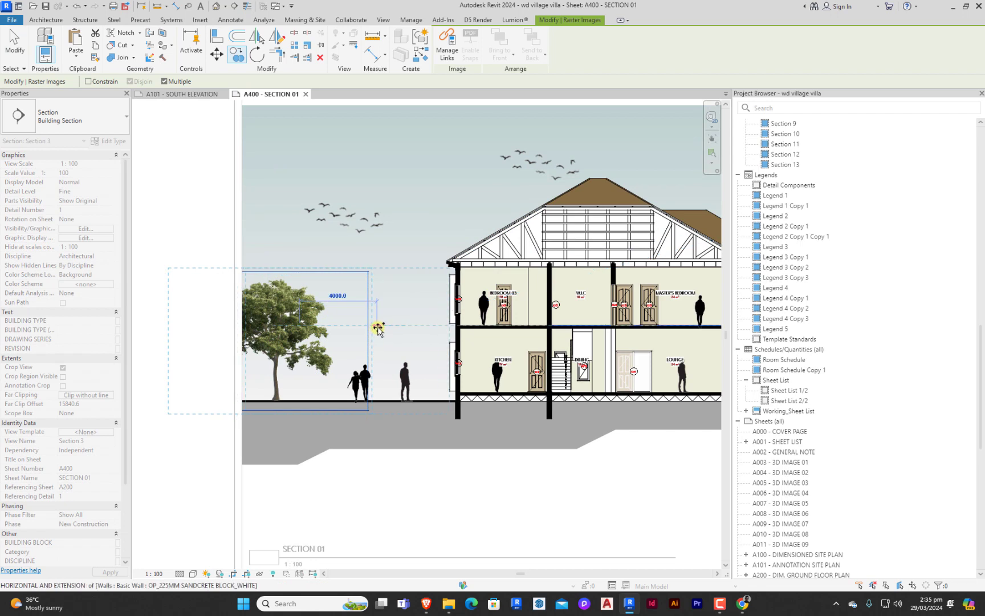
pyautogui.click(375, 330)
pyautogui.press('Escape')
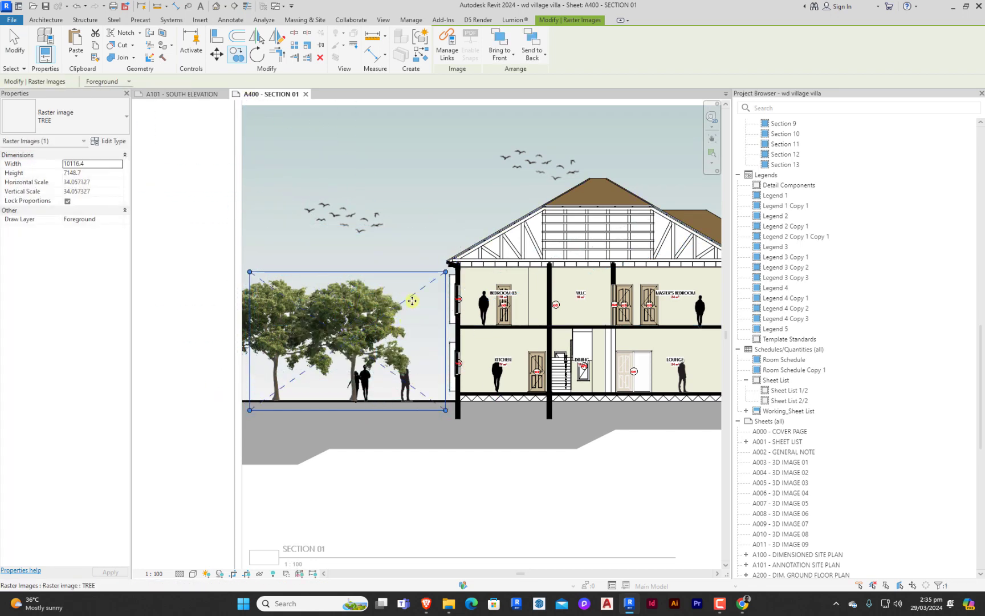
# Step: Scale the copied tree down to about 7649 by 5405 mm and place it on the ground line between the original tree and the kitchen wall
pyautogui.moveTo(446, 272); pyautogui.dragTo(392, 332)
pyautogui.moveTo(336, 367); pyautogui.dragTo(398, 369)
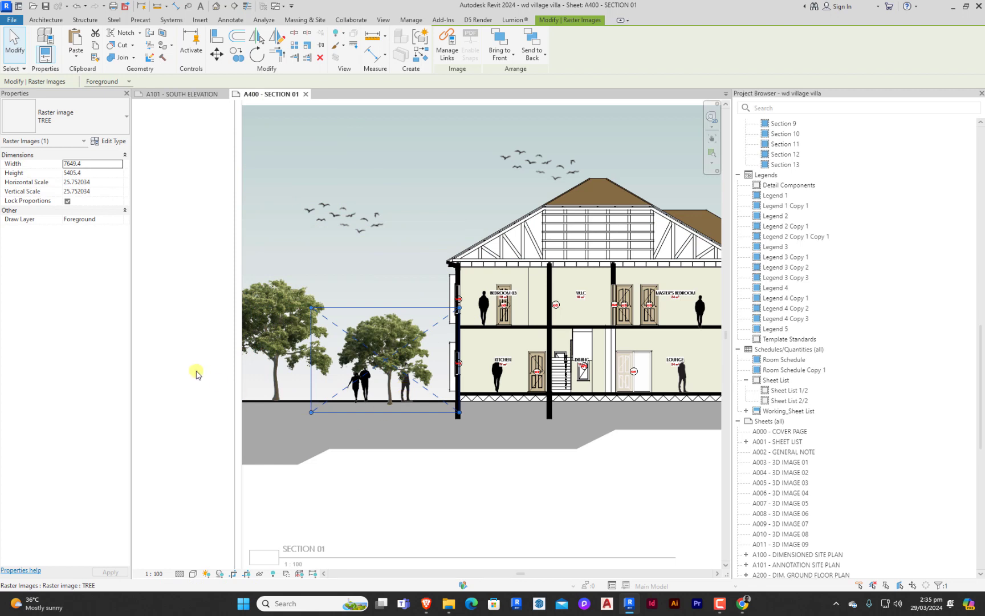
pyautogui.press('Up')
pyautogui.press('Up')
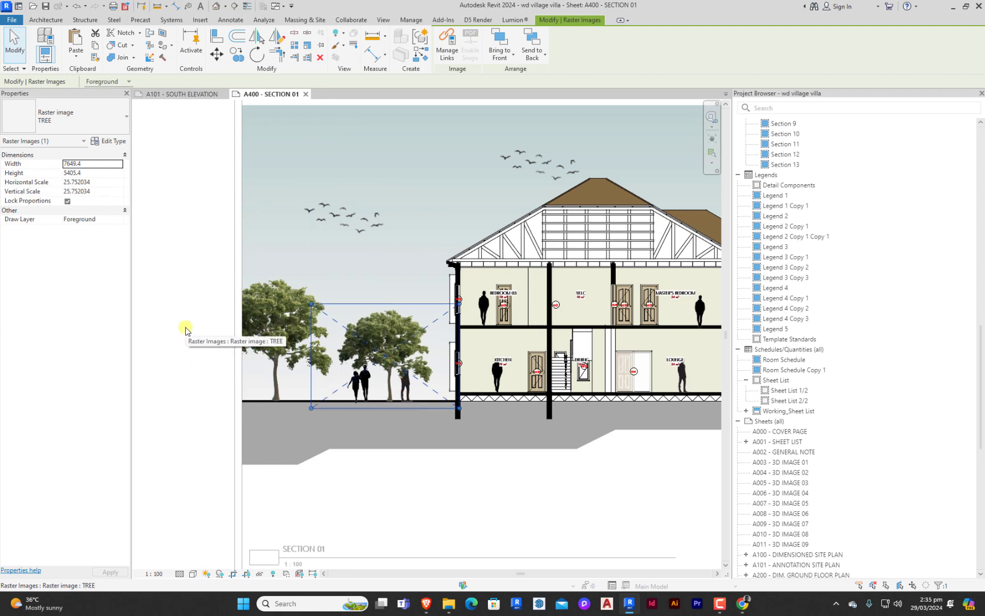
pyautogui.click(138, 342)
pyautogui.click(394, 390)
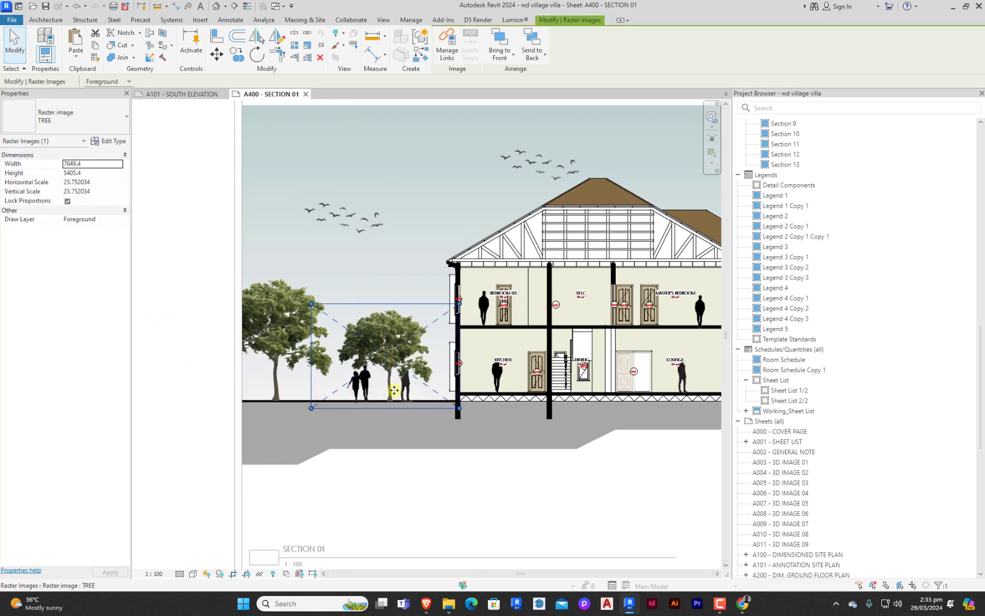
pyautogui.click(356, 389)
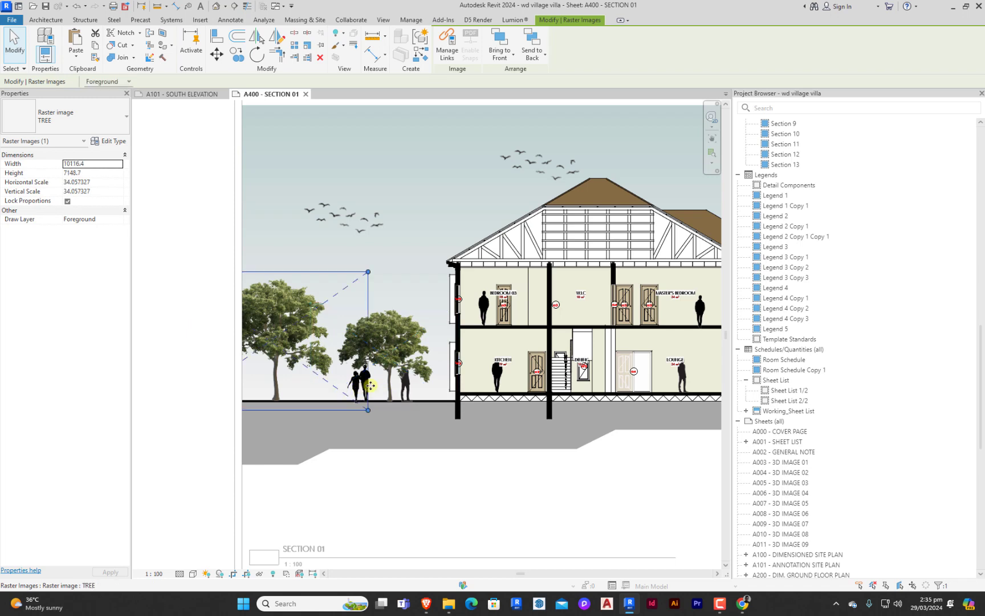
pyautogui.hotkey('ctrl', 'y')
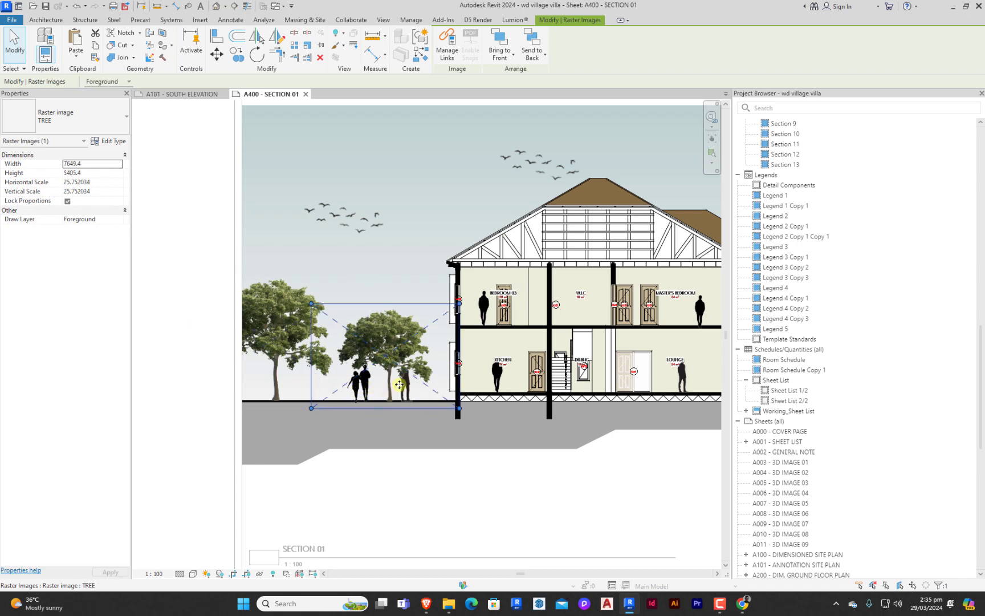
pyautogui.click(405, 384)
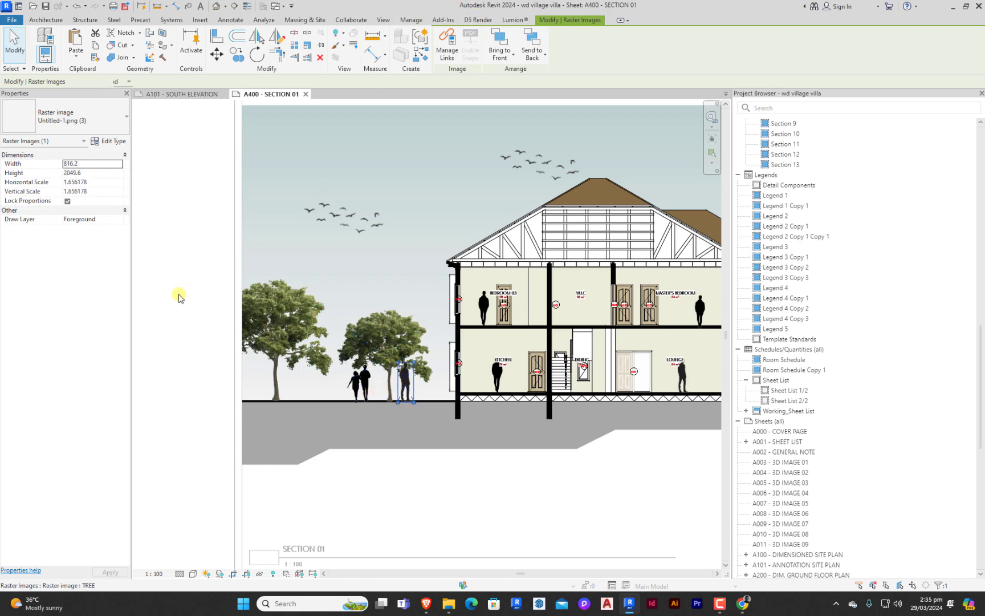
pyautogui.click(215, 418)
pyautogui.scroll(-3, 205, 420)
pyautogui.click(389, 440)
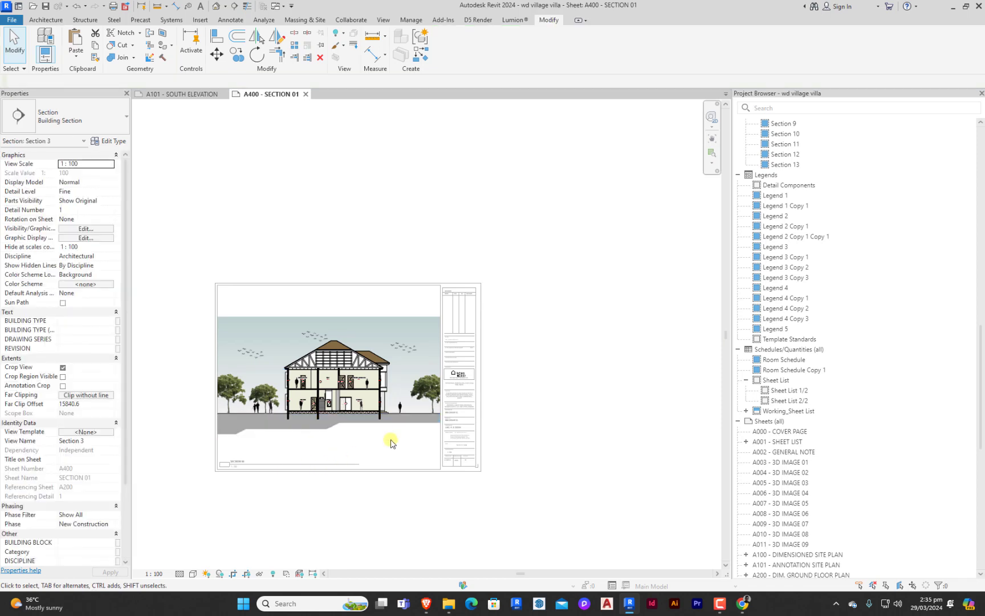
pyautogui.scroll(3, 409, 416)
pyautogui.click(467, 350)
pyautogui.scroll(-2, 572, 335)
pyautogui.click(381, 372)
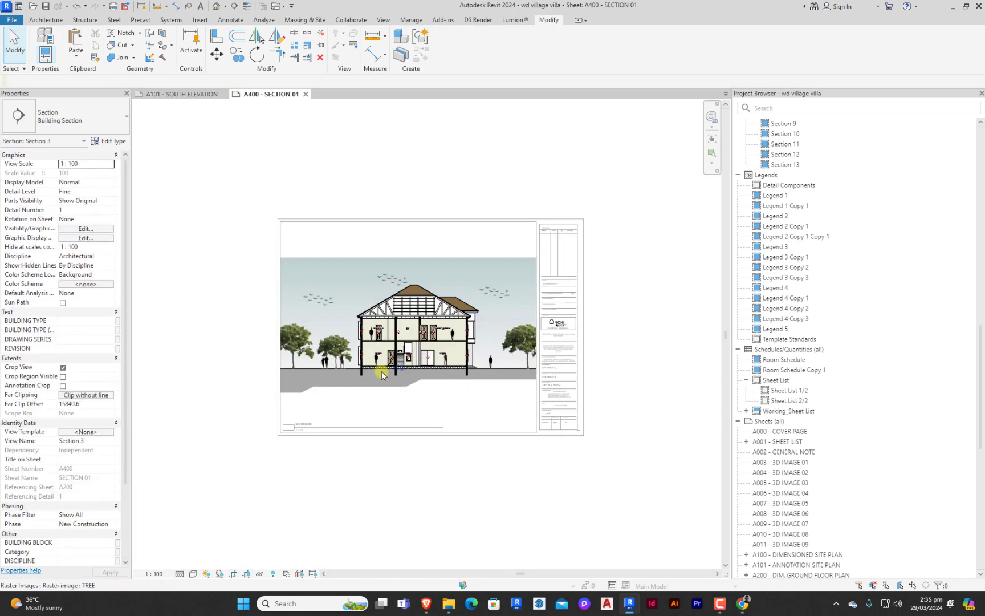
# Step: Copy the smaller tree to the ground line outside the lounge, beside the existing tree there
pyautogui.scroll(1, 355, 348)
pyautogui.click(325, 343)
pyautogui.click(237, 55)
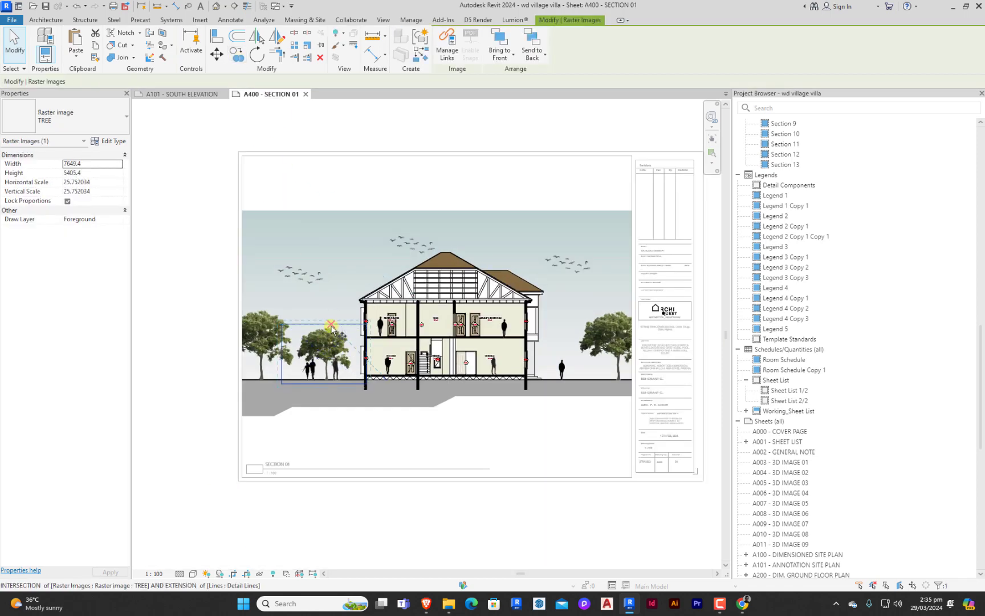
pyautogui.click(324, 339)
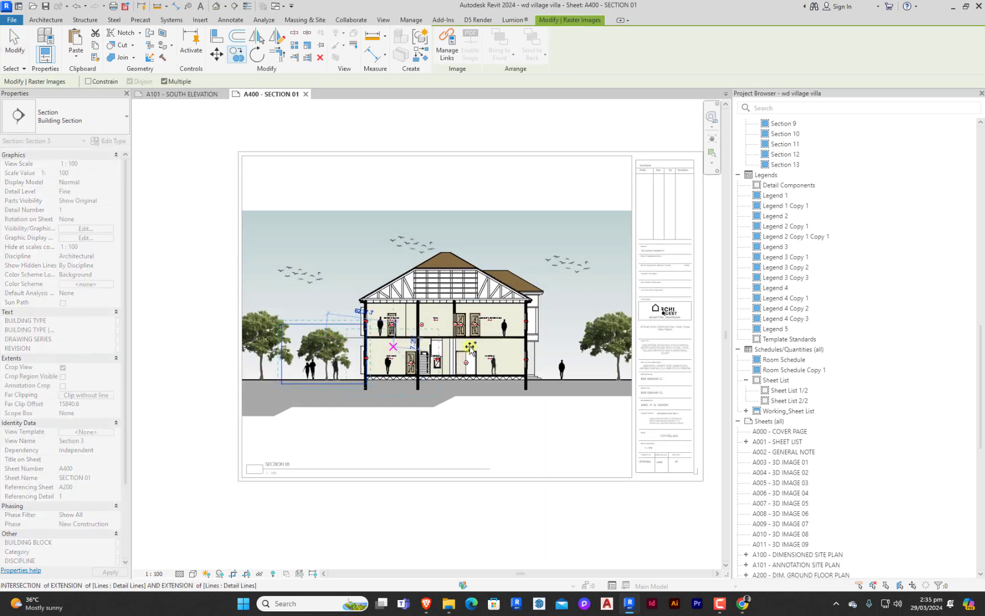
pyautogui.click(558, 337)
pyautogui.press('Escape')
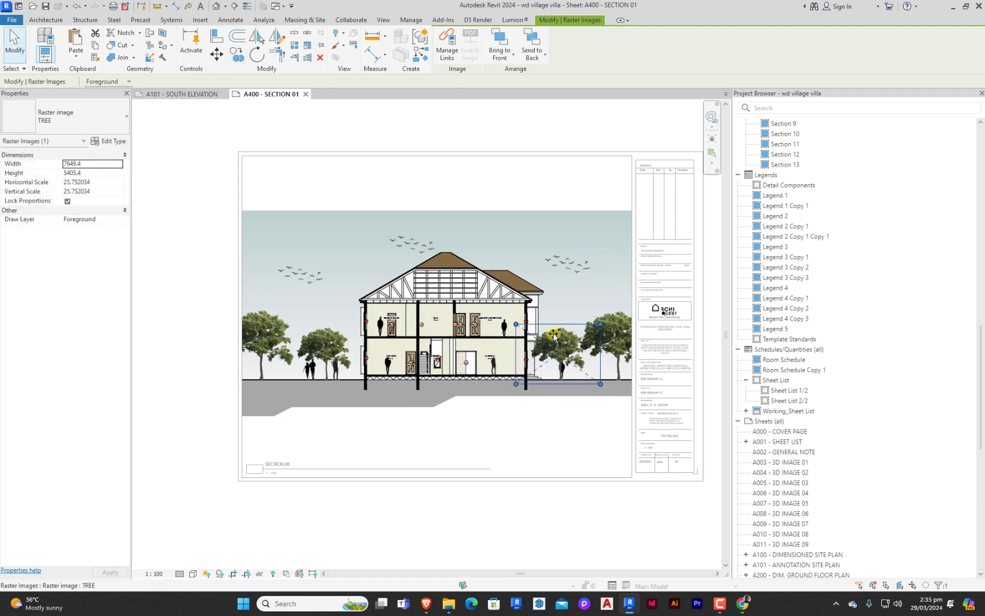
pyautogui.click(516, 288)
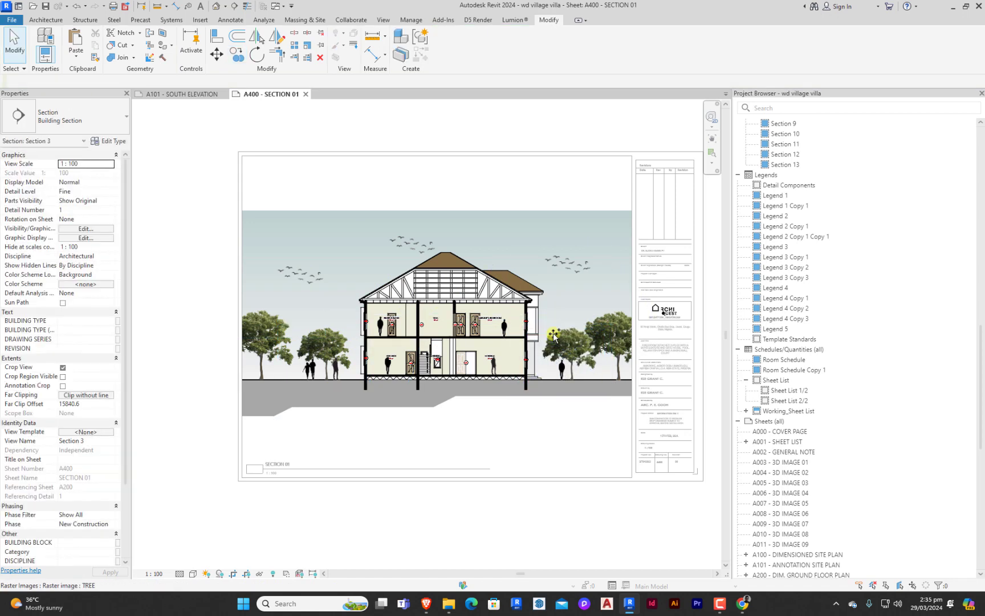
pyautogui.scroll(-3, 453, 331)
pyautogui.scroll(5, 456, 342)
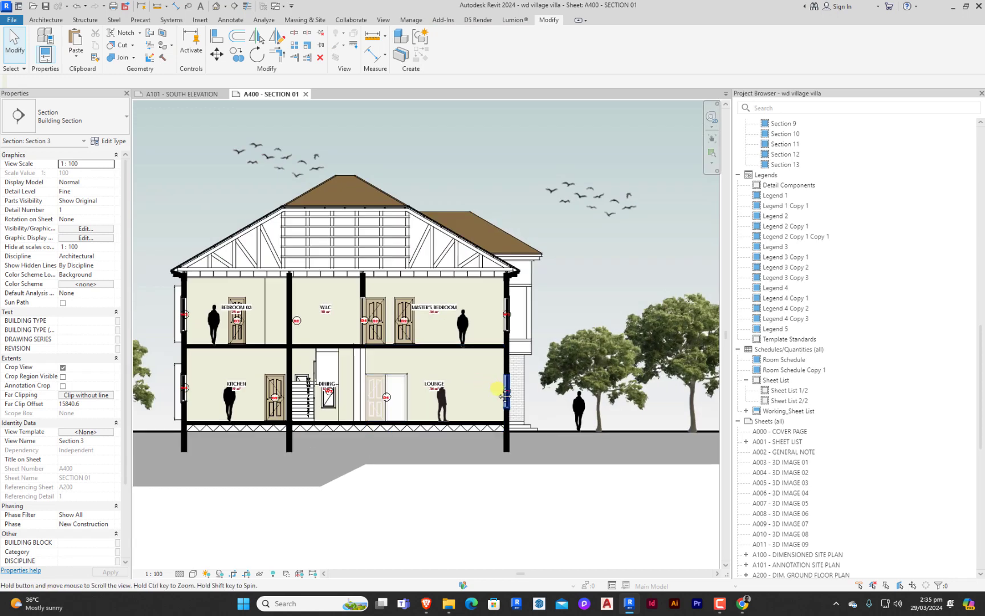
pyautogui.moveTo(500, 384); pyautogui.dragTo(478, 400, button='middle')
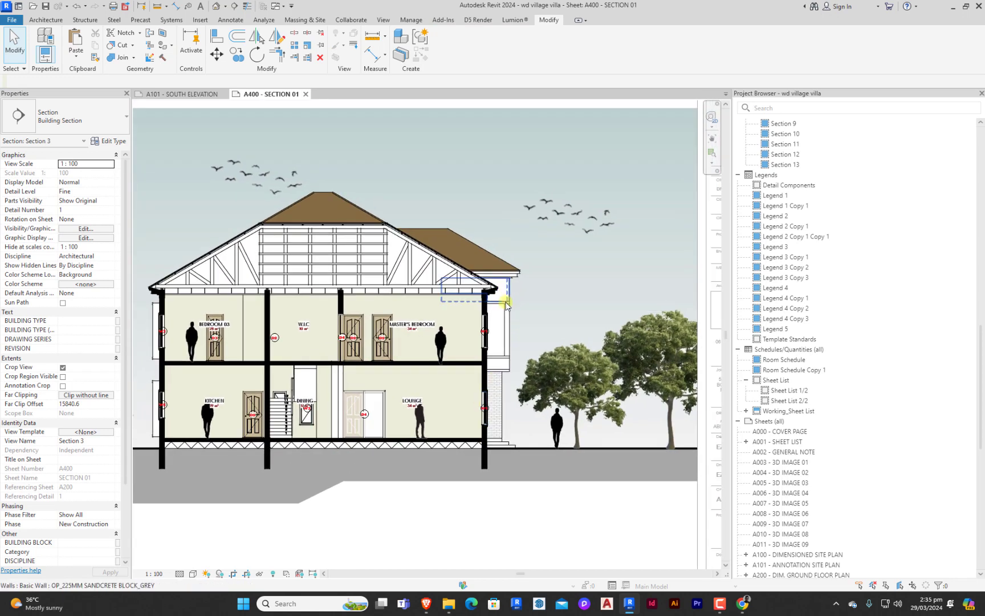
pyautogui.click(506, 299)
pyautogui.keyDown('ctrl'); pyautogui.click(507, 325); pyautogui.keyUp('ctrl')
pyautogui.keyDown('ctrl'); pyautogui.click(495, 330); pyautogui.keyUp('ctrl')
pyautogui.keyDown('ctrl'); pyautogui.click(499, 364); pyautogui.keyUp('ctrl')
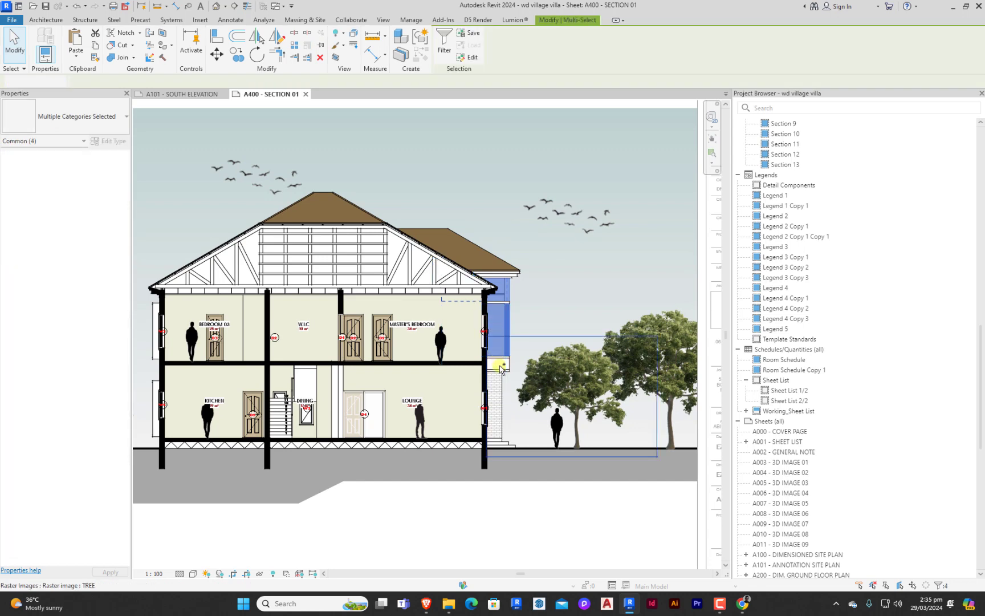
pyautogui.scroll(3, 501, 361)
pyautogui.click(504, 260)
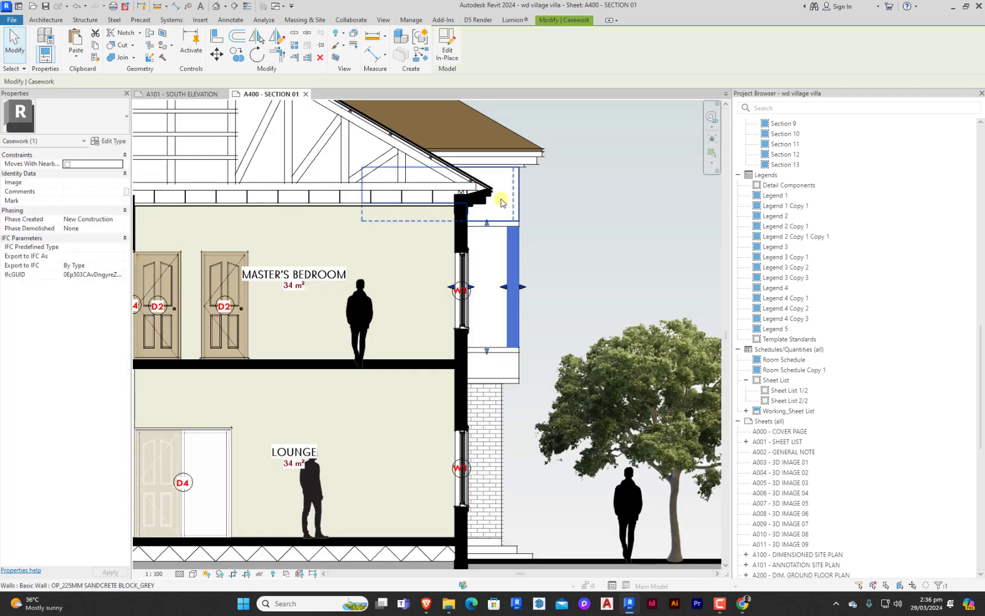
pyautogui.click(508, 188)
pyautogui.keyDown('ctrl'); pyautogui.click(497, 259); pyautogui.keyUp('ctrl')
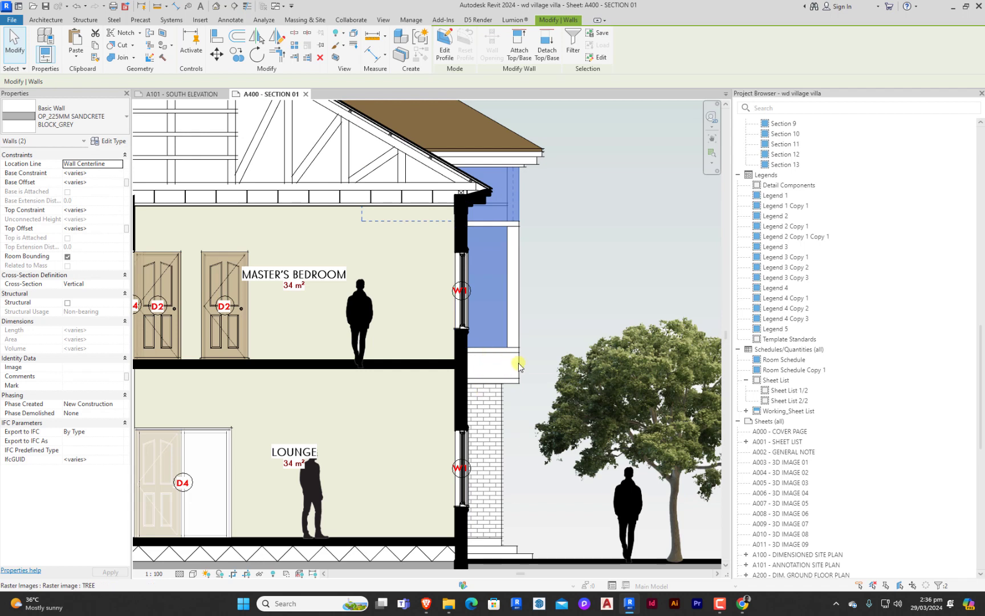
pyautogui.keyDown('ctrl'); pyautogui.click(477, 368); pyautogui.keyUp('ctrl')
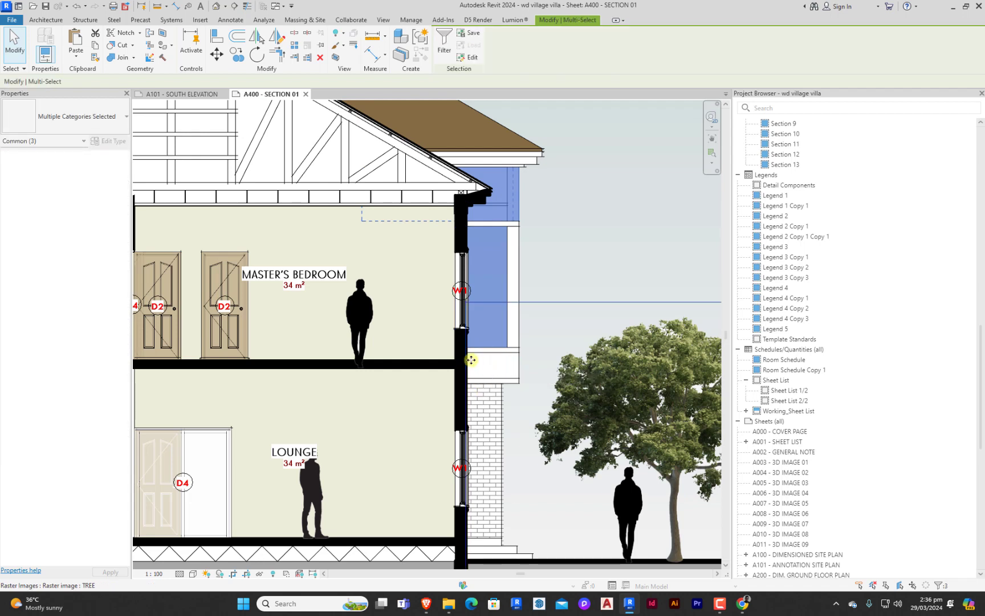
pyautogui.scroll(-3, 471, 360)
pyautogui.click(597, 127)
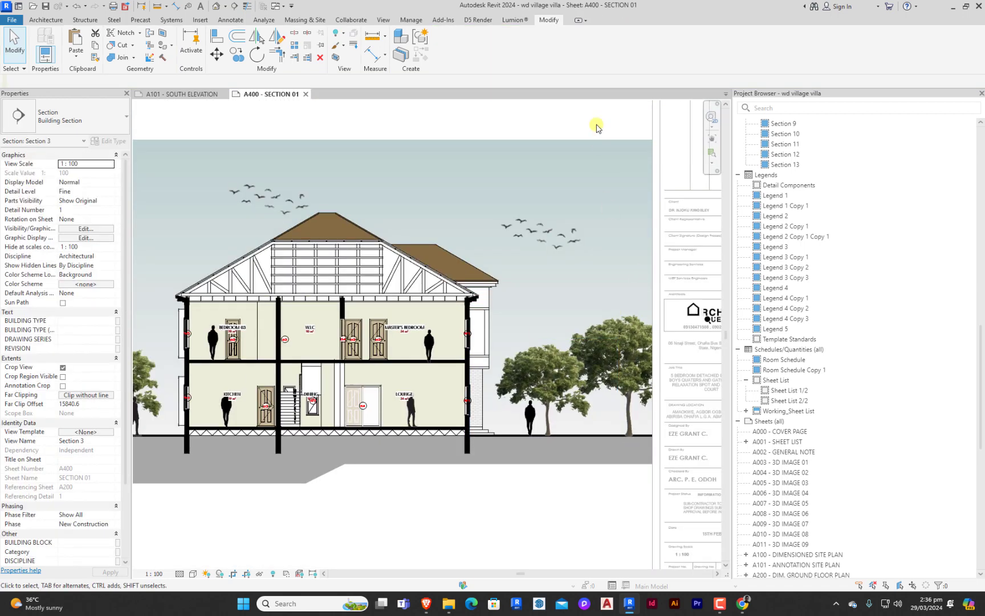
# Step: Select the elements of the projecting wing beyond and filter the selection down to the Walls category only
pyautogui.click(489, 299)
pyautogui.moveTo(534, 116); pyautogui.dragTo(480, 360)
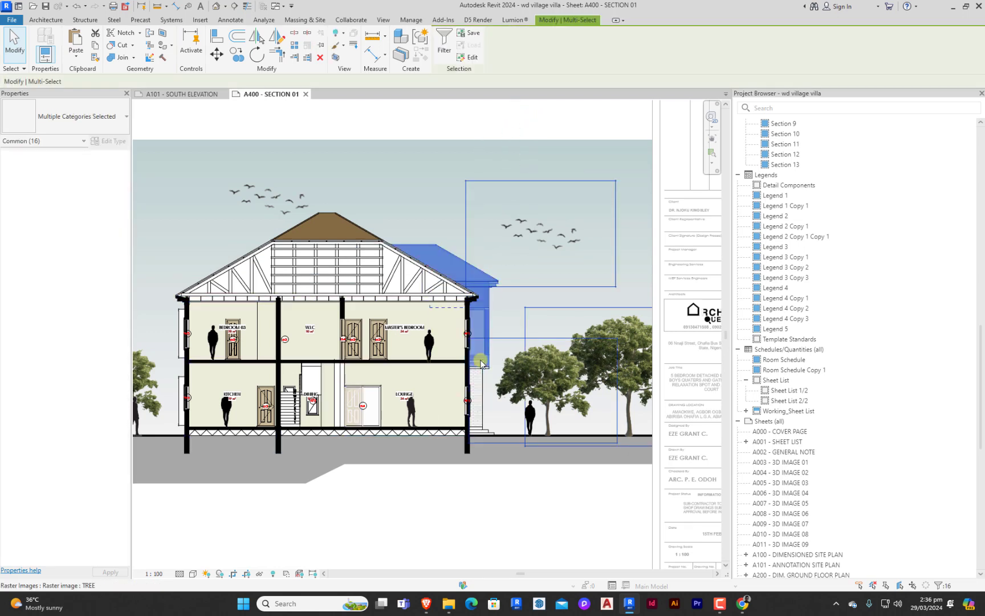
pyautogui.click(444, 40)
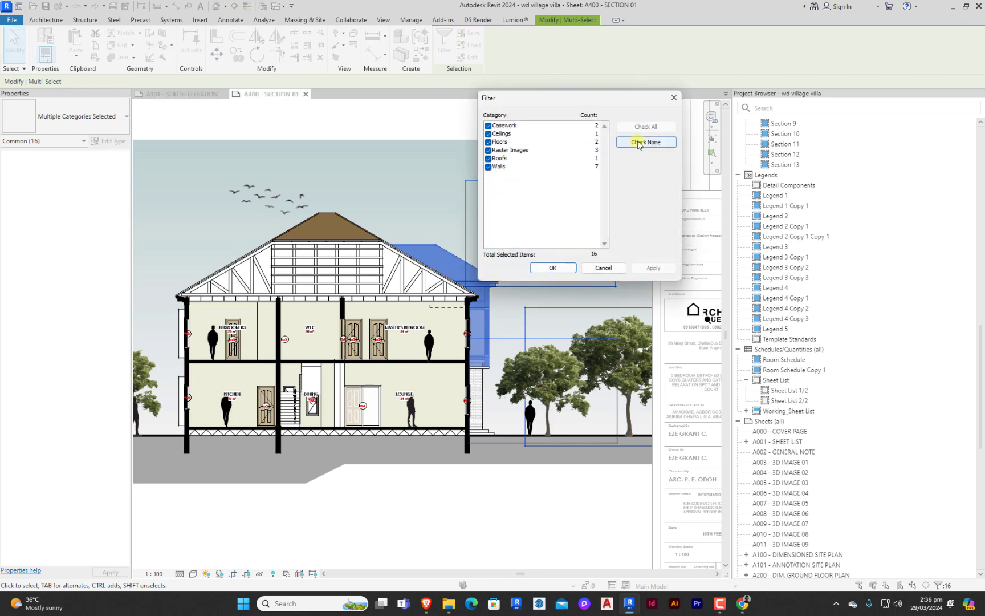
pyautogui.click(646, 142)
pyautogui.click(488, 166)
pyautogui.click(544, 267)
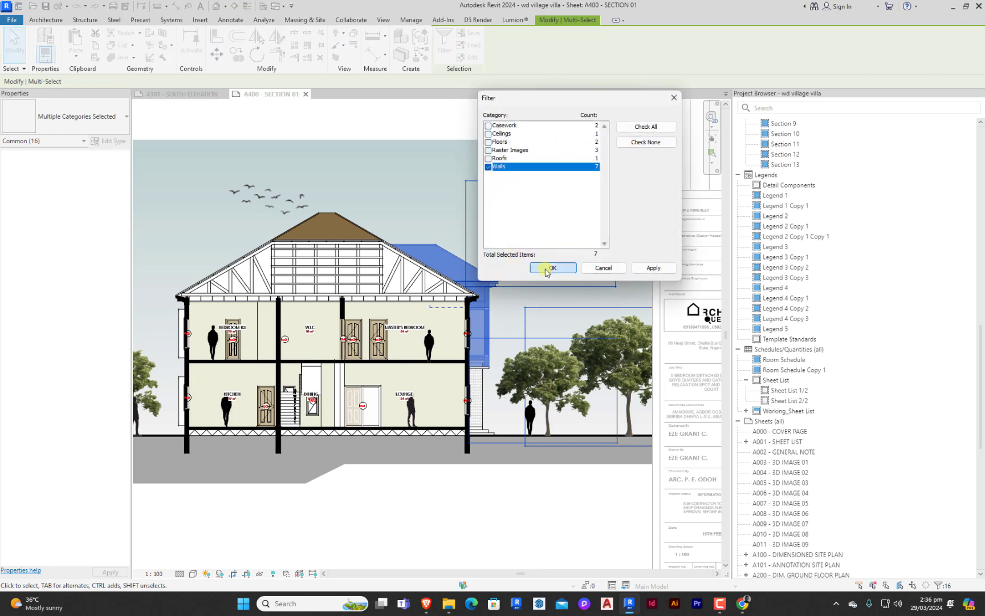
# Step: Override the selected wing walls' graphics by element with a solid fill surface foreground pattern in RGB 196-196-196
pyautogui.rightClick(481, 295)
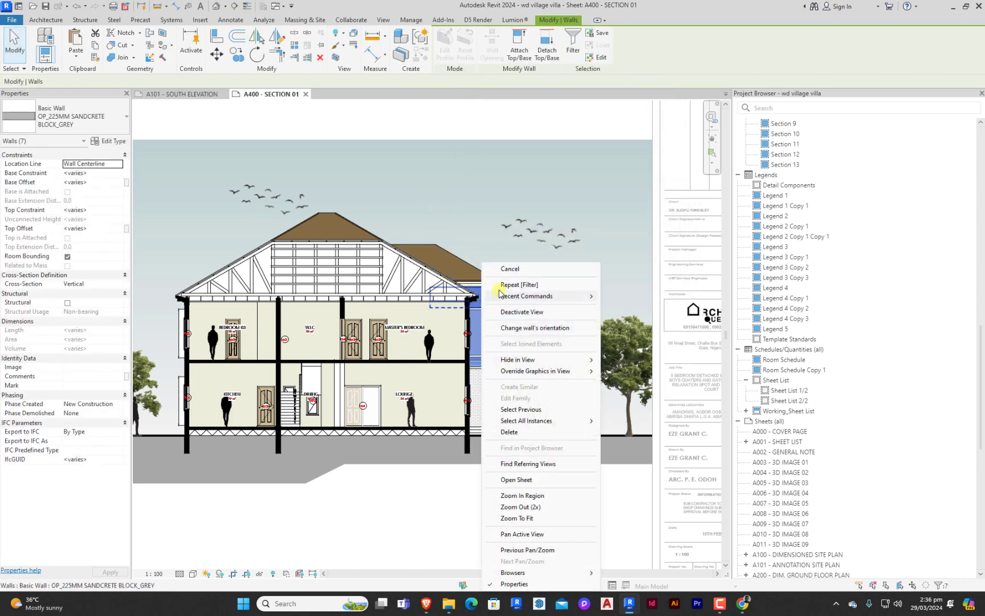
pyautogui.moveTo(541, 372)
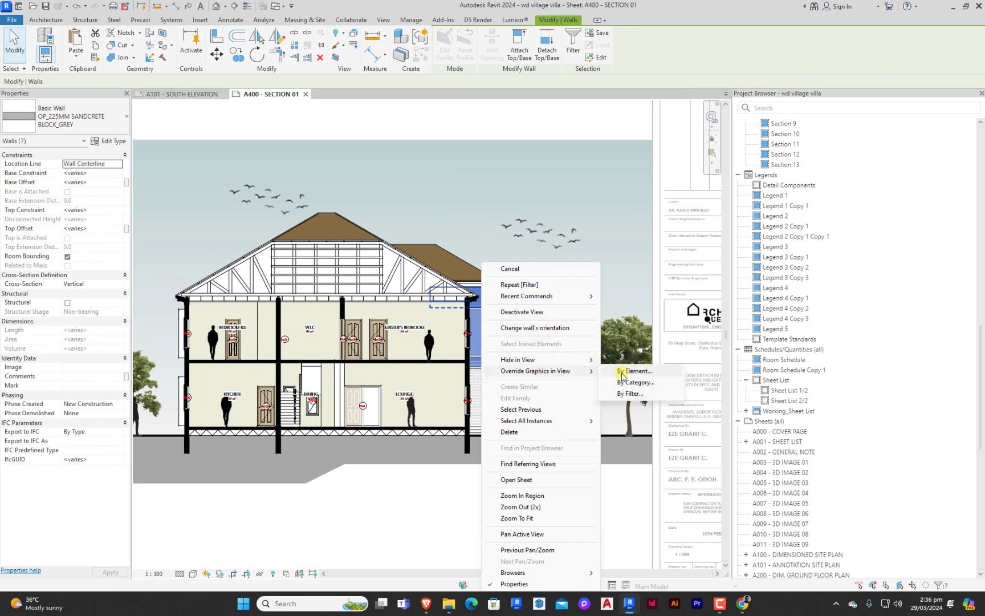
pyautogui.click(623, 372)
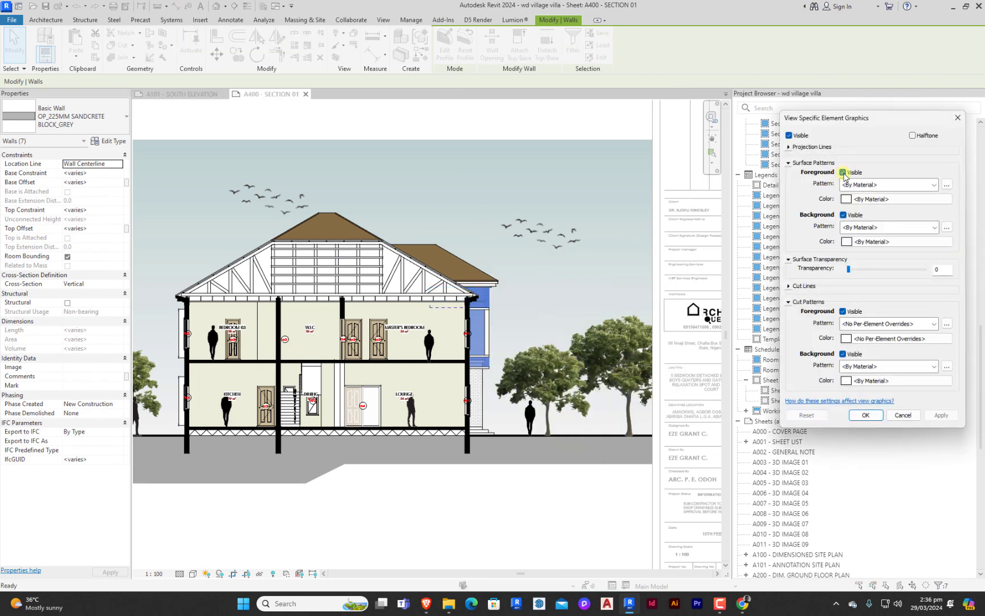
pyautogui.scroll(-2, 882, 189)
pyautogui.scroll(1, 886, 188)
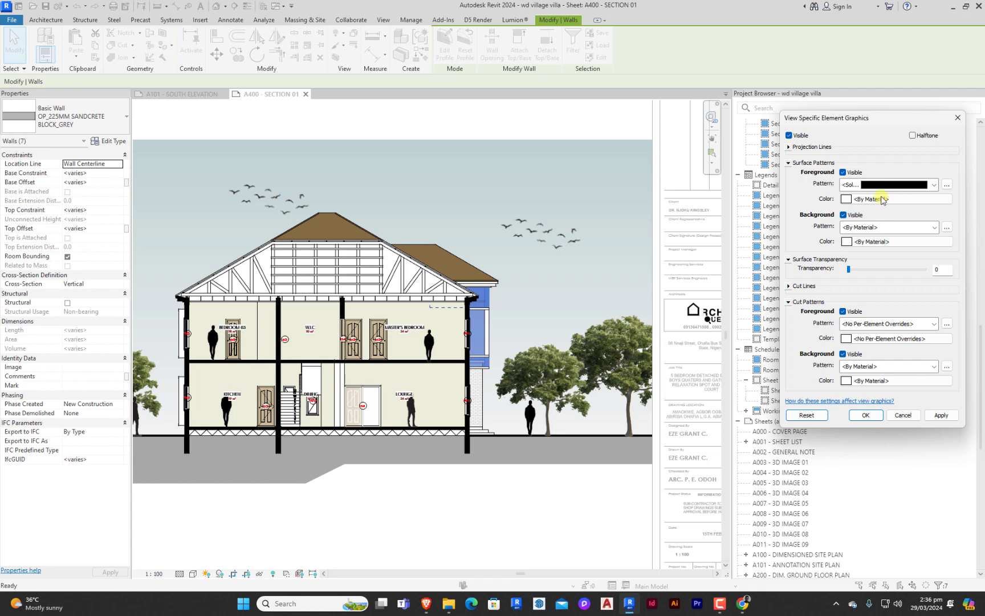
pyautogui.click(882, 199)
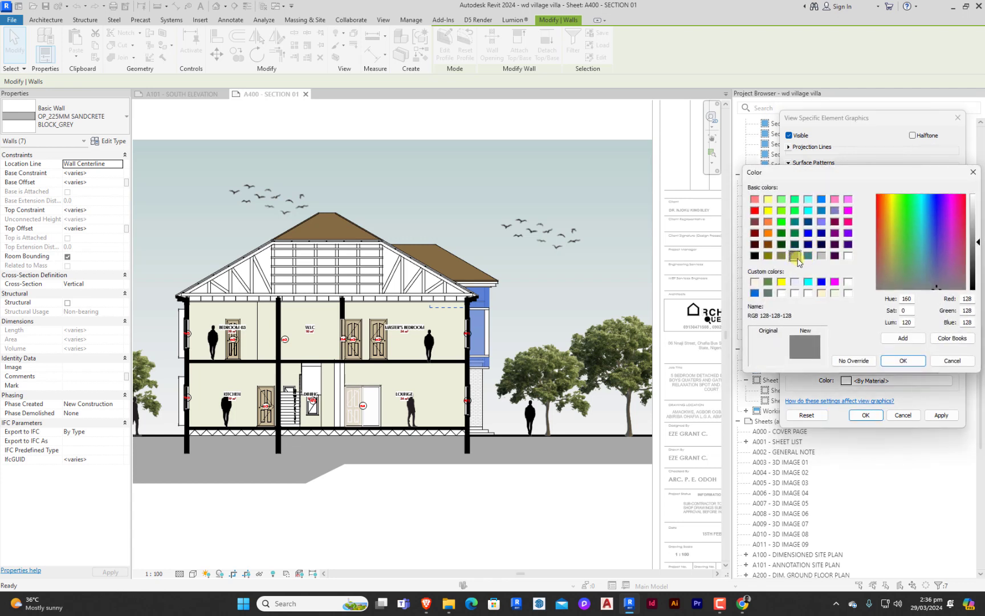
pyautogui.moveTo(974, 249); pyautogui.dragTo(977, 222)
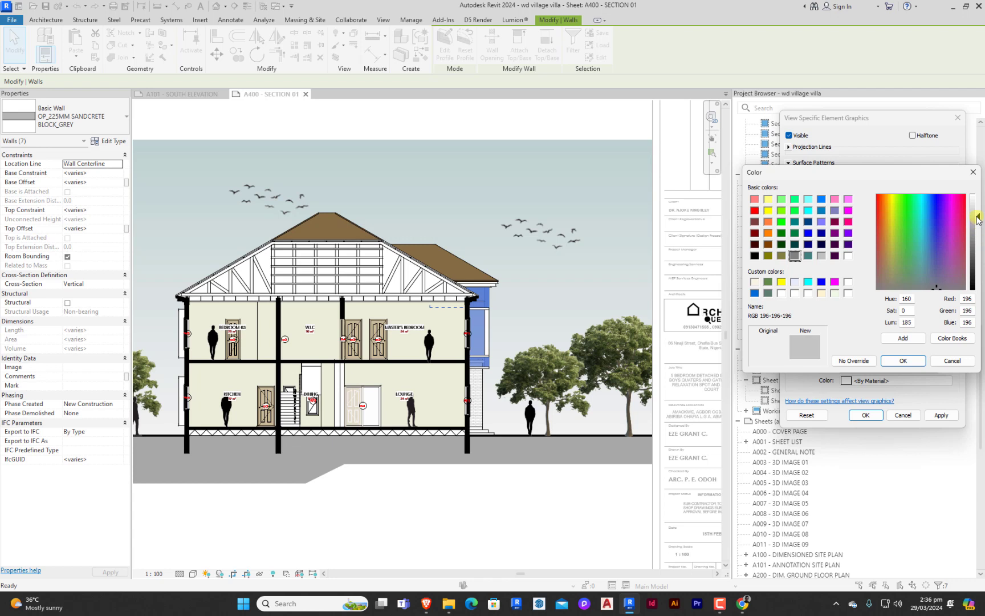
pyautogui.click(909, 361)
pyautogui.click(932, 416)
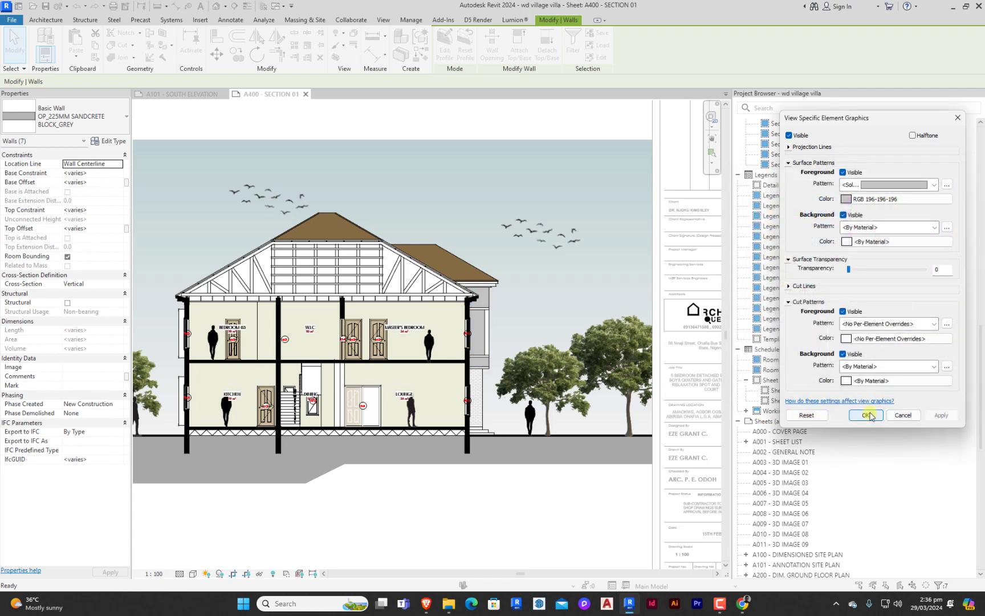
pyautogui.click(867, 416)
pyautogui.press('Escape')
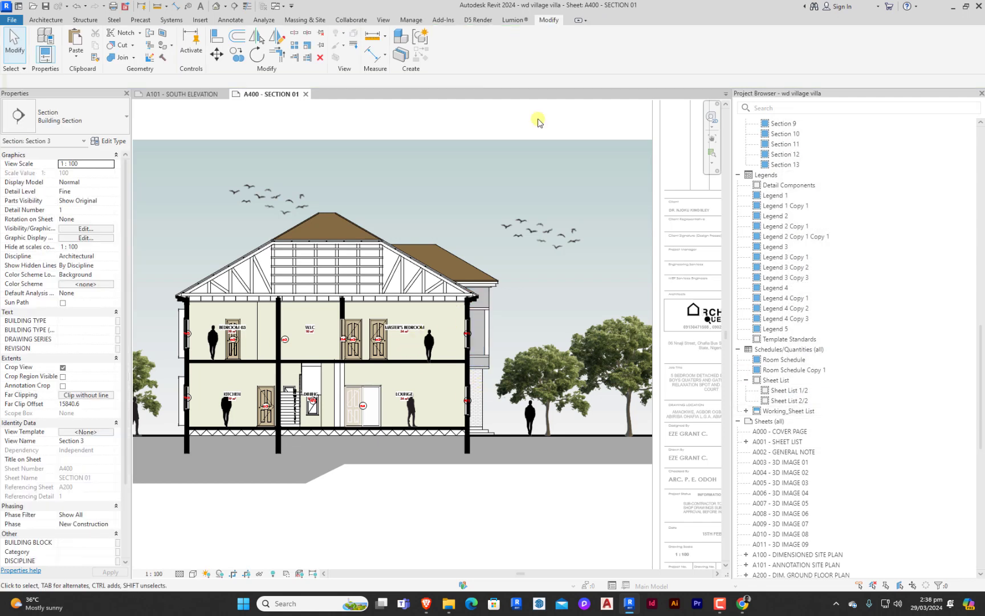
# Step: Set the surface foreground pattern color of the lower brick wall's GR BRICK material to RGB 150-130-92
pyautogui.click(480, 410)
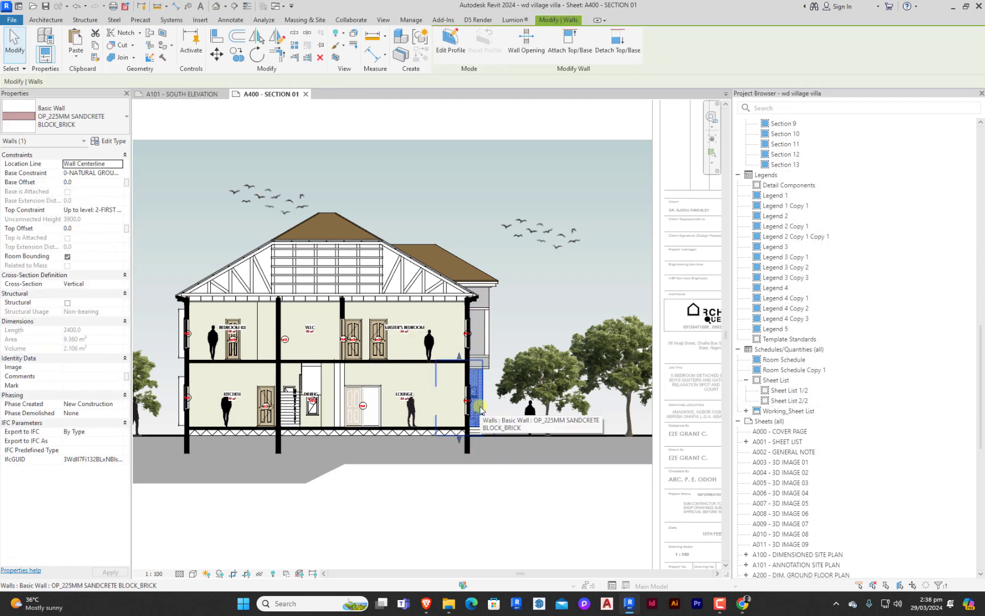
pyautogui.click(113, 141)
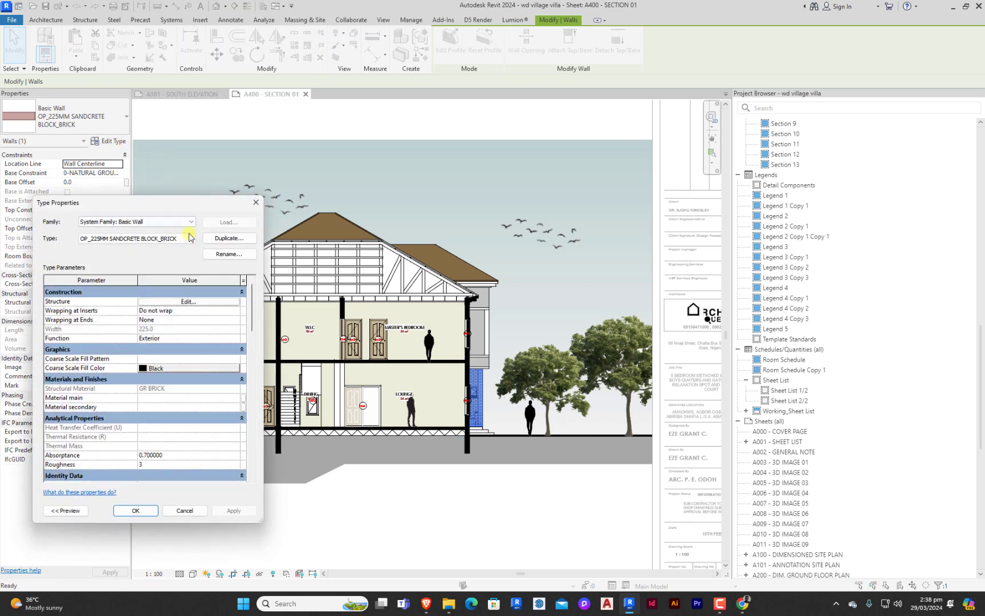
pyautogui.click(186, 301)
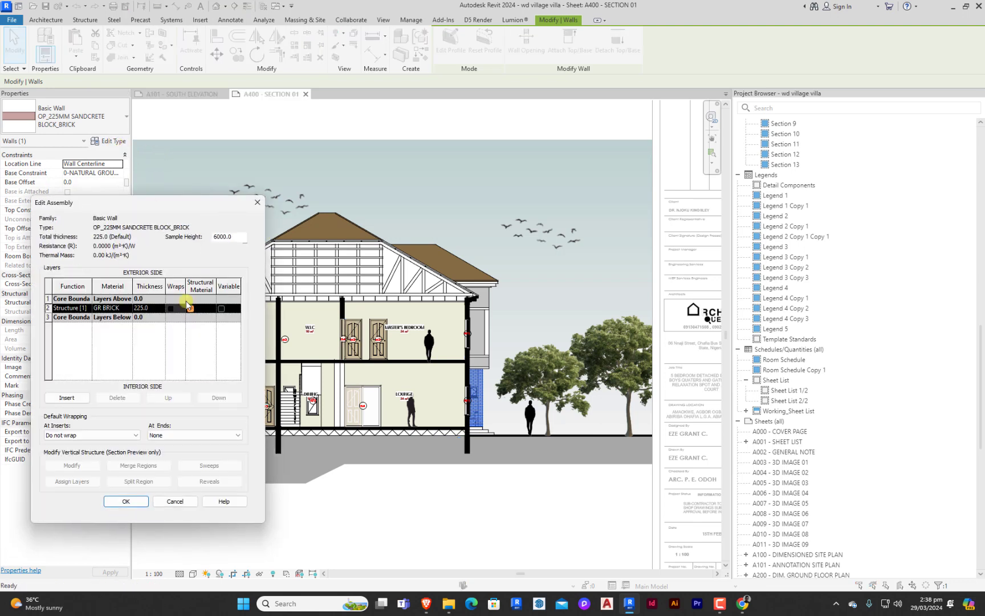
pyautogui.click(129, 308)
pyautogui.click(129, 309)
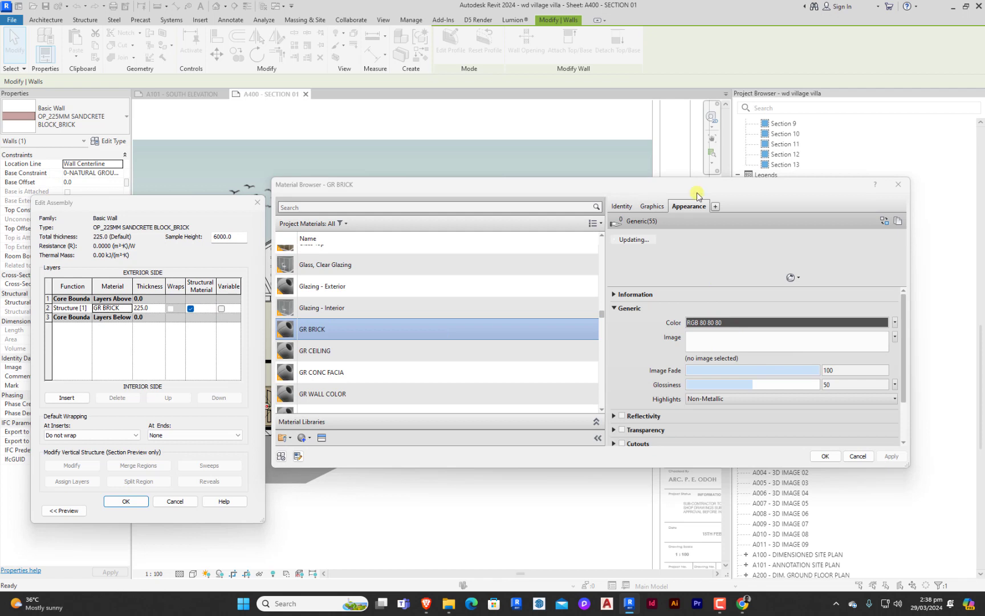
pyautogui.click(653, 207)
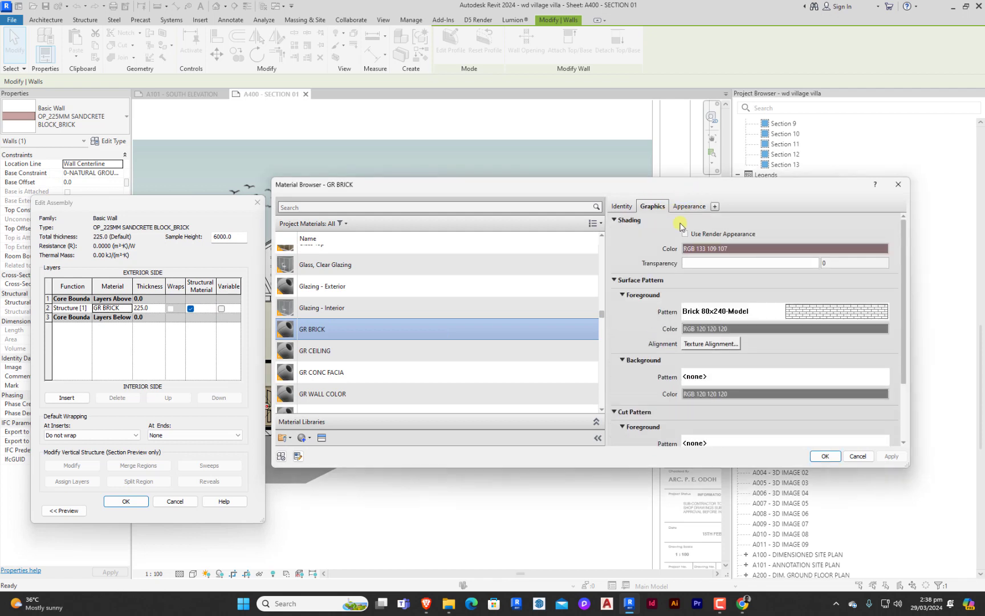
pyautogui.click(766, 330)
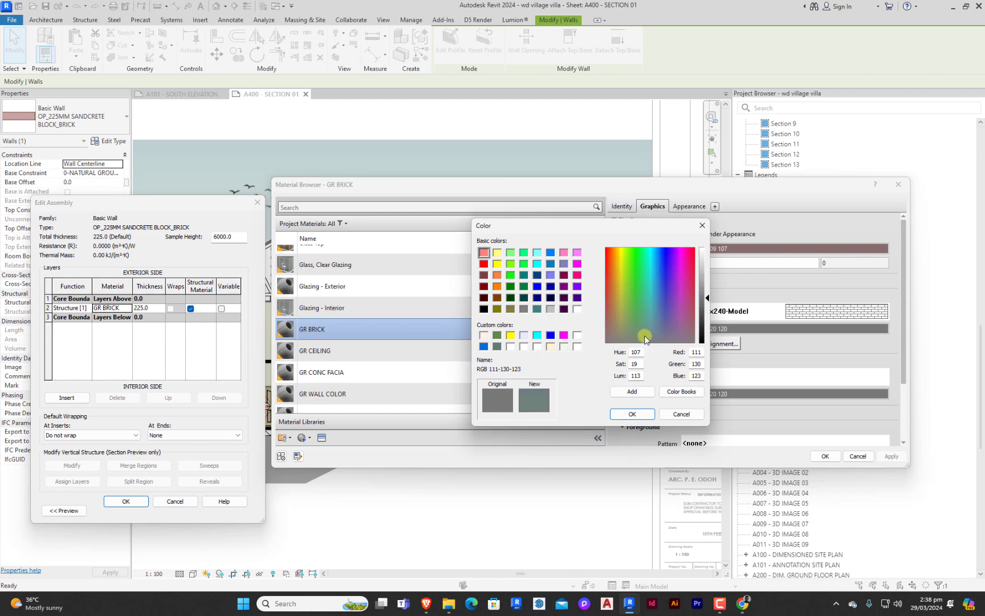
pyautogui.moveTo(621, 329); pyautogui.dragTo(615, 321)
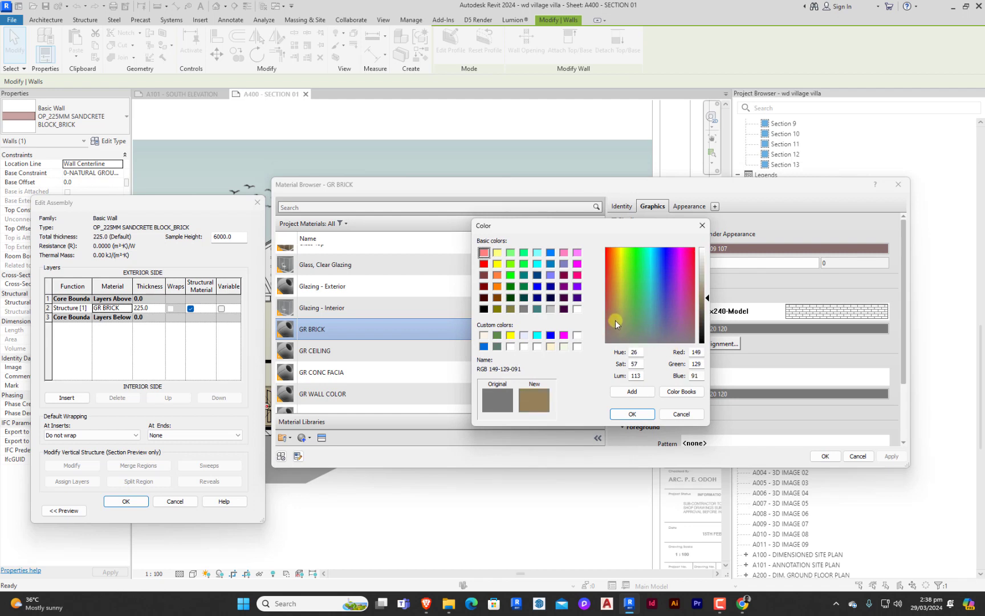
pyautogui.moveTo(709, 298); pyautogui.dragTo(708, 291)
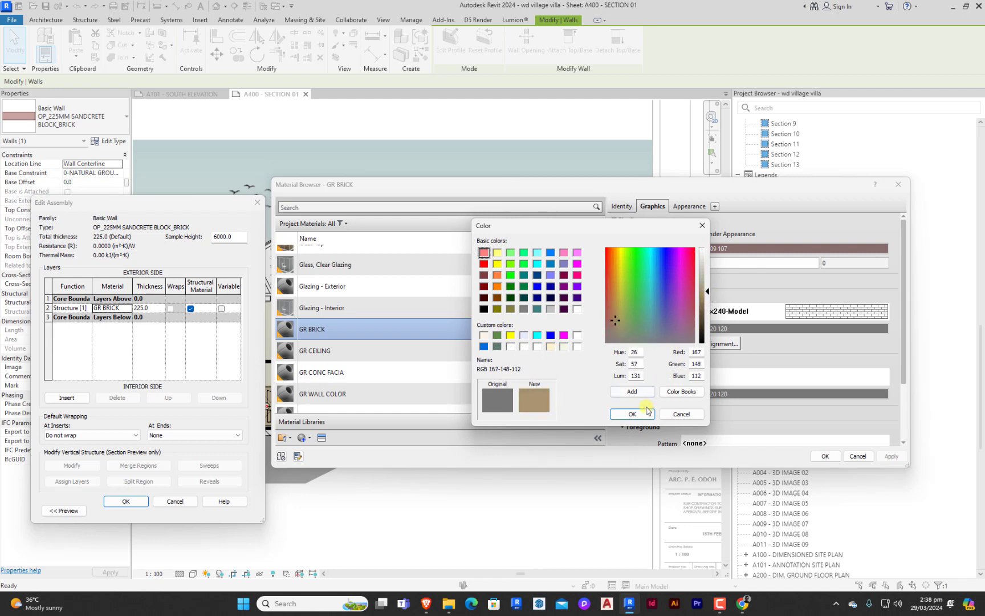
pyautogui.click(705, 297)
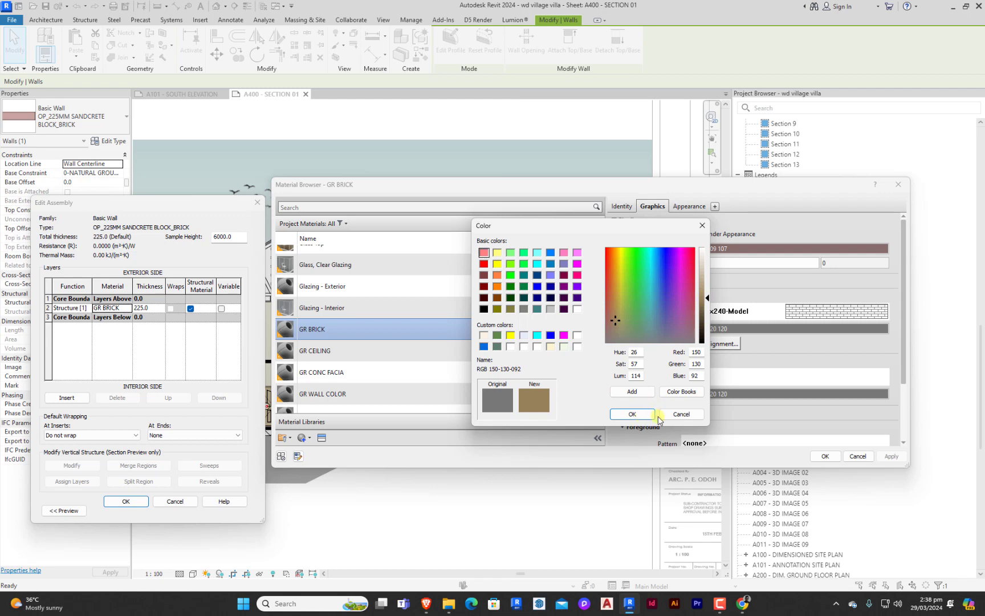
pyautogui.click(637, 415)
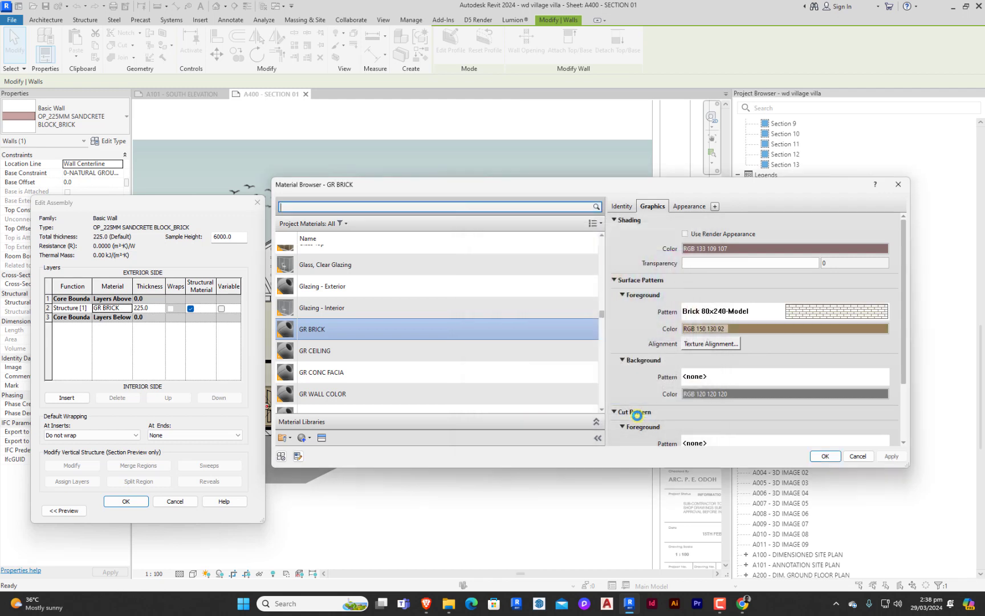
pyautogui.click(822, 456)
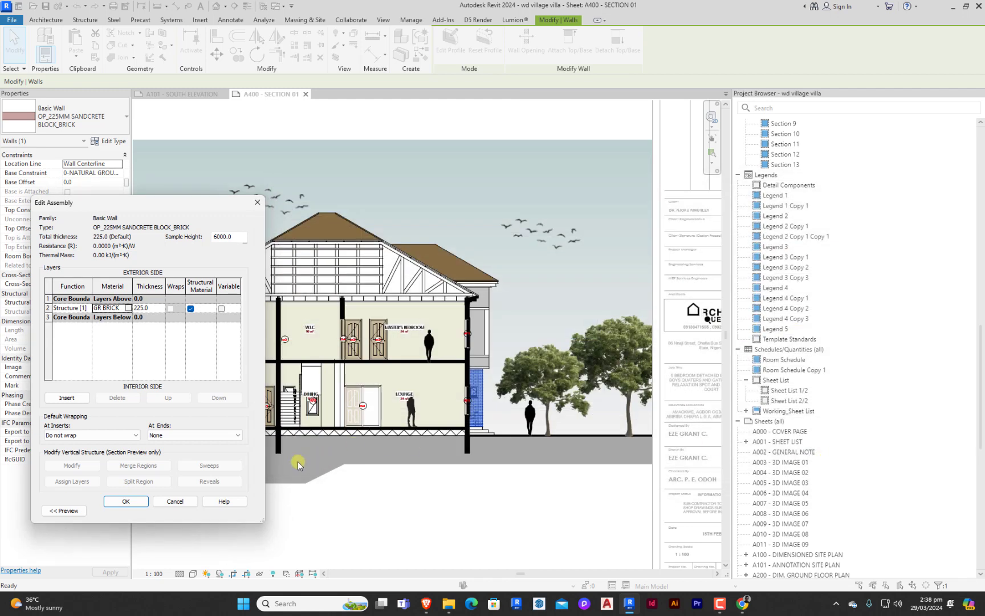
pyautogui.click(134, 502)
pyautogui.click(137, 511)
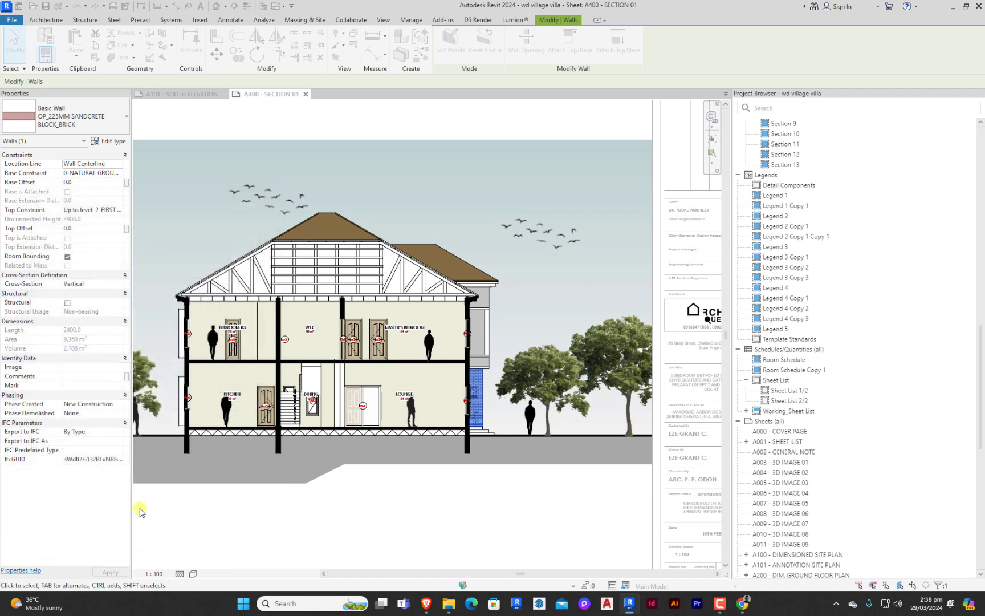
pyautogui.click(442, 514)
# Step: Reopen the GR BRICK material through the brick wall's type structure and set its surface foreground pattern color to black, RGB 0-0-0
pyautogui.scroll(4, 484, 407)
pyautogui.scroll(3, 487, 399)
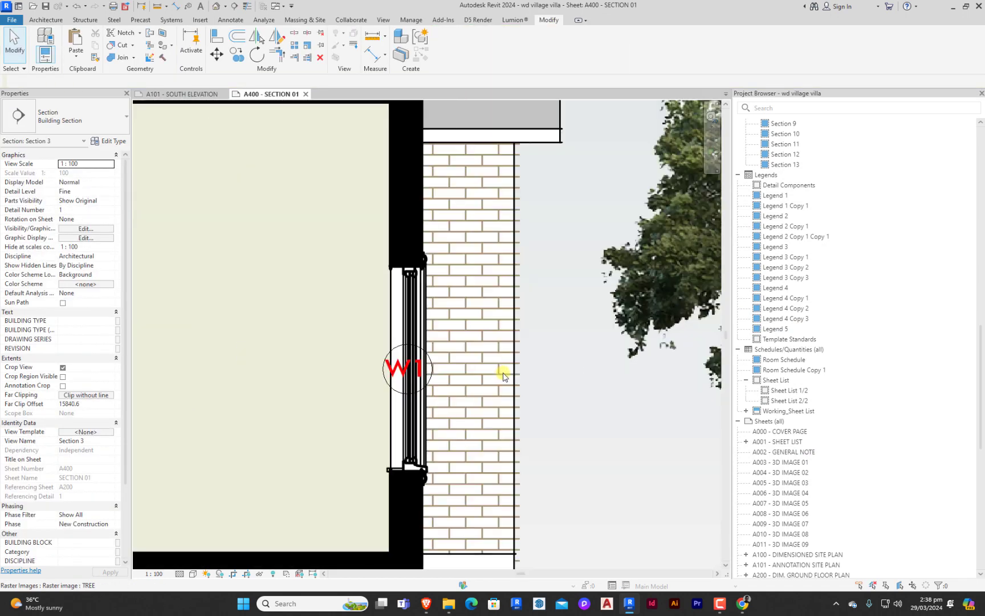
pyautogui.click(503, 351)
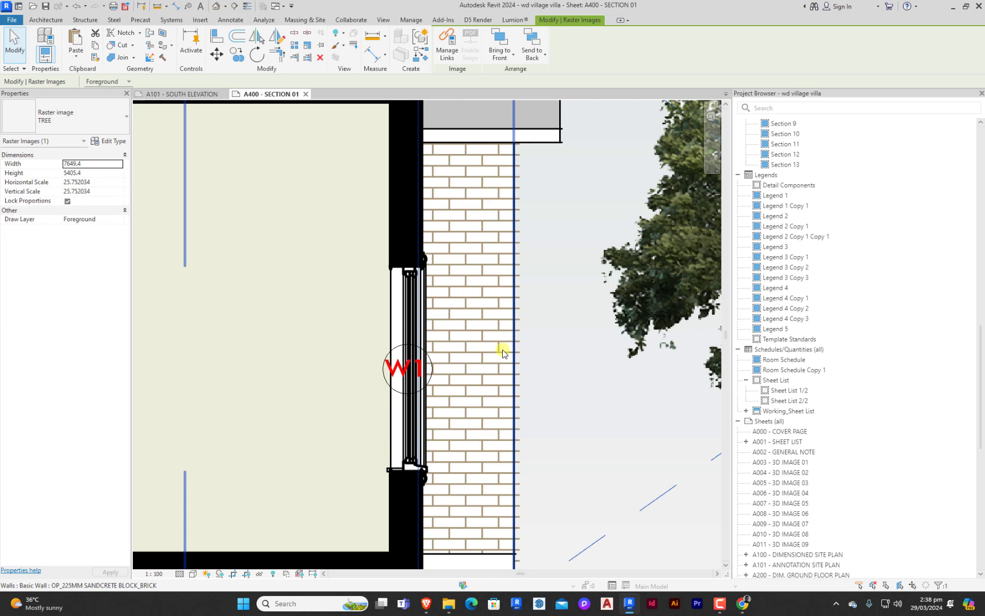
pyautogui.click(502, 349)
pyautogui.click(114, 142)
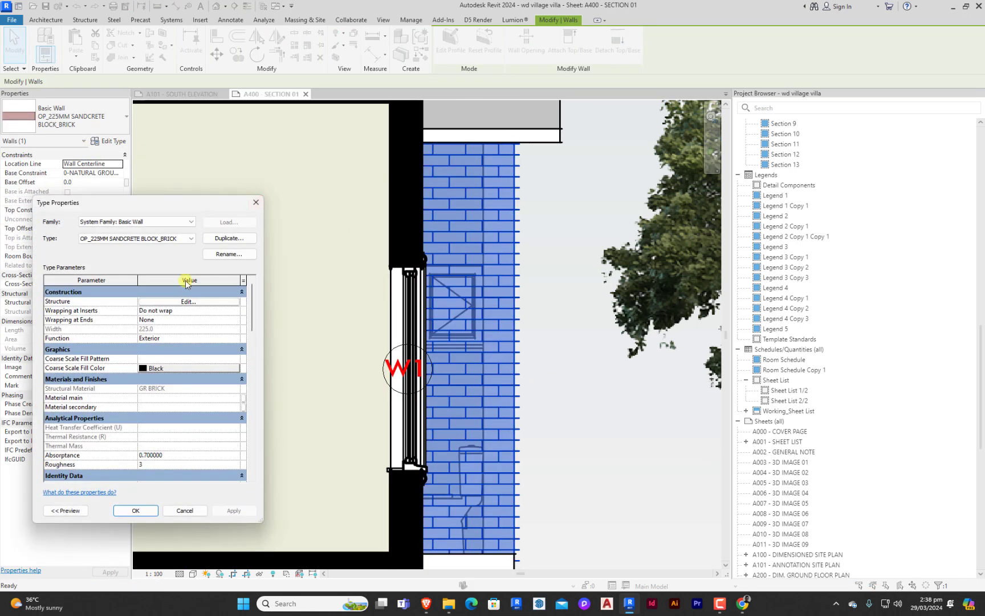
pyautogui.click(184, 303)
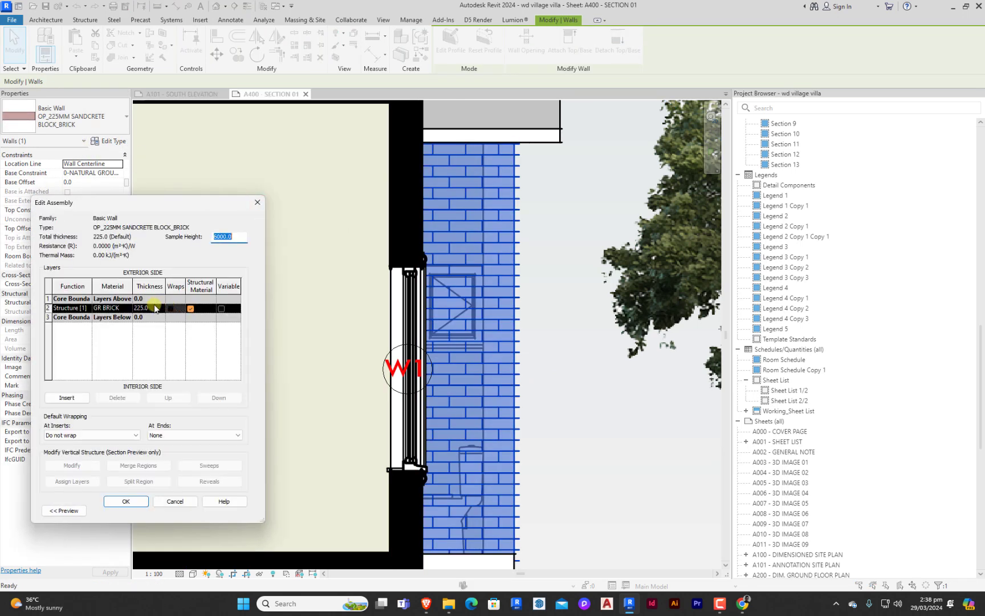
pyautogui.click(125, 309)
pyautogui.click(126, 308)
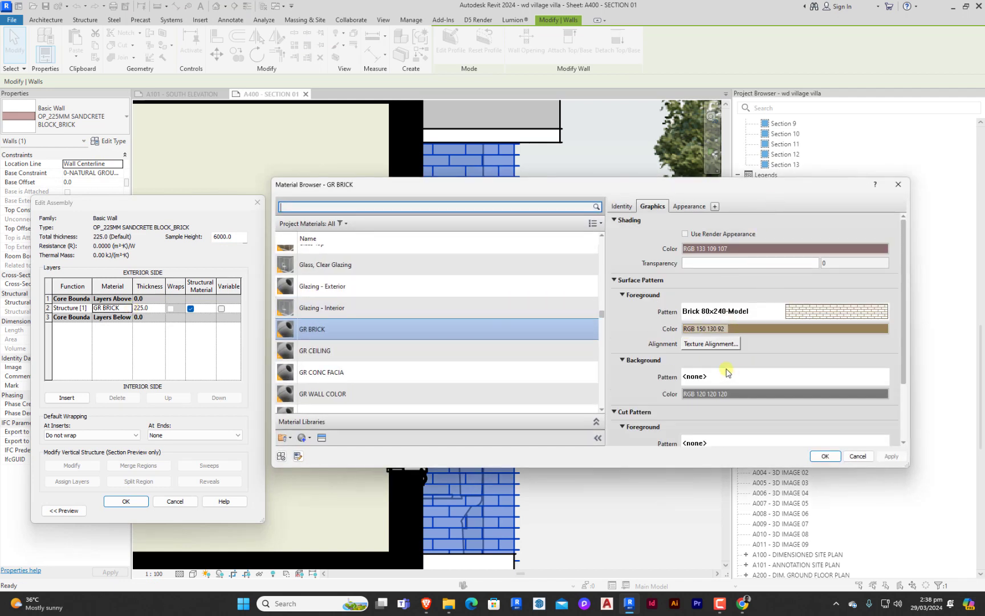
pyautogui.click(764, 329)
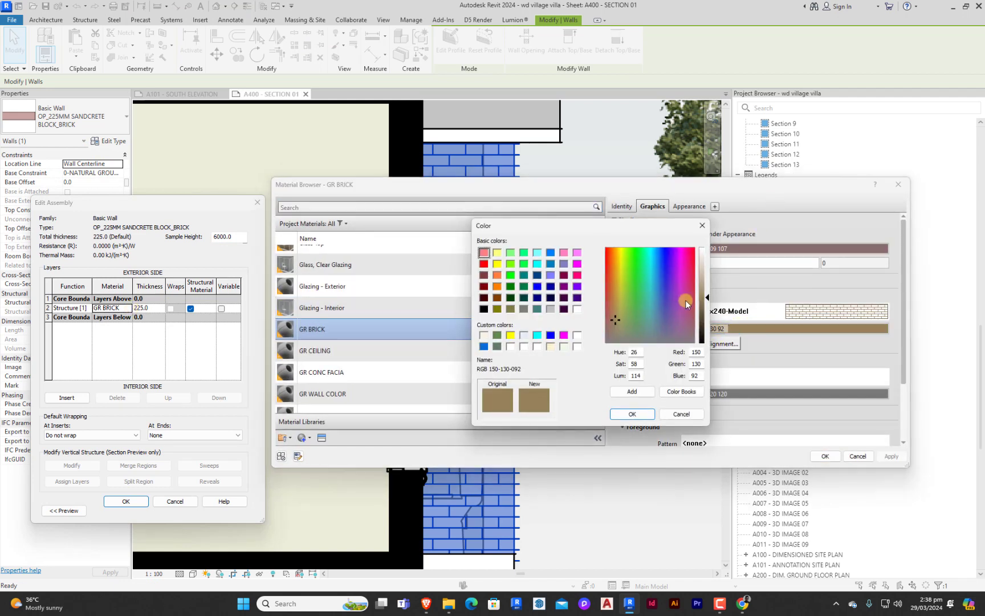
pyautogui.moveTo(706, 297); pyautogui.dragTo(707, 346)
pyautogui.click(632, 413)
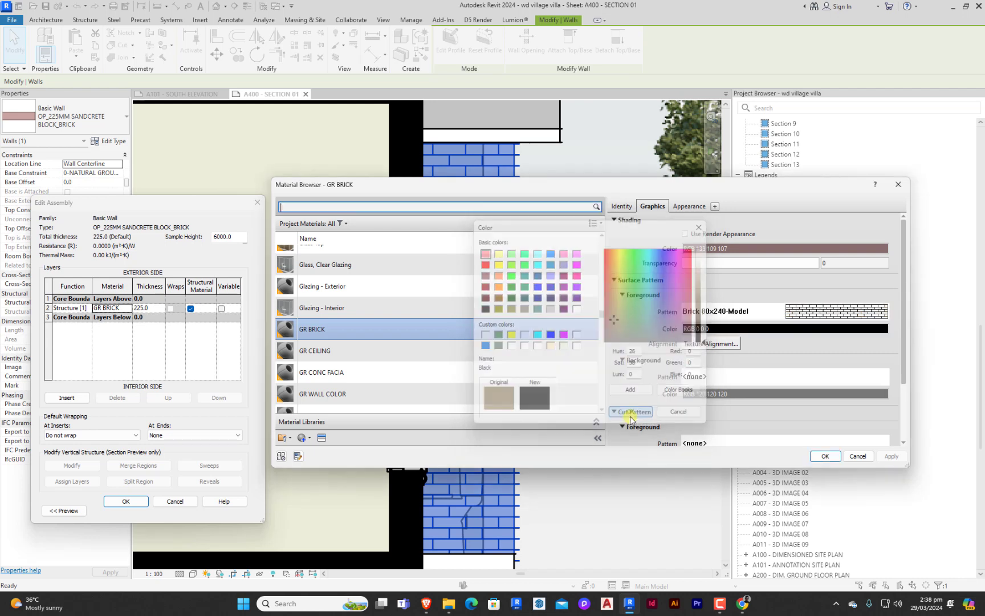
# Step: Set GR BRICK's surface background pattern to solid fill and choose a new color for that background
pyautogui.click(718, 379)
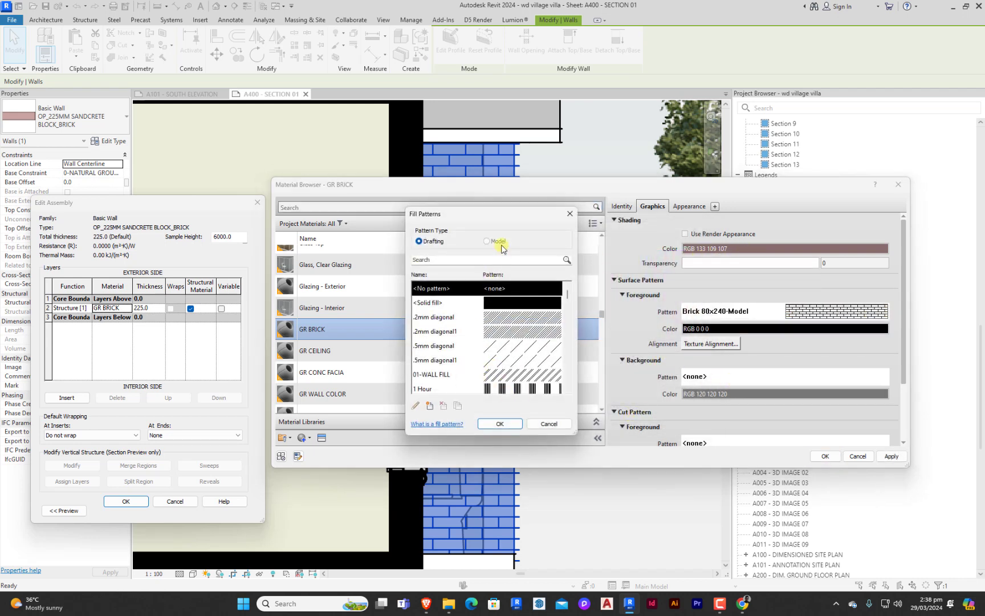
pyautogui.click(519, 303)
pyautogui.click(485, 424)
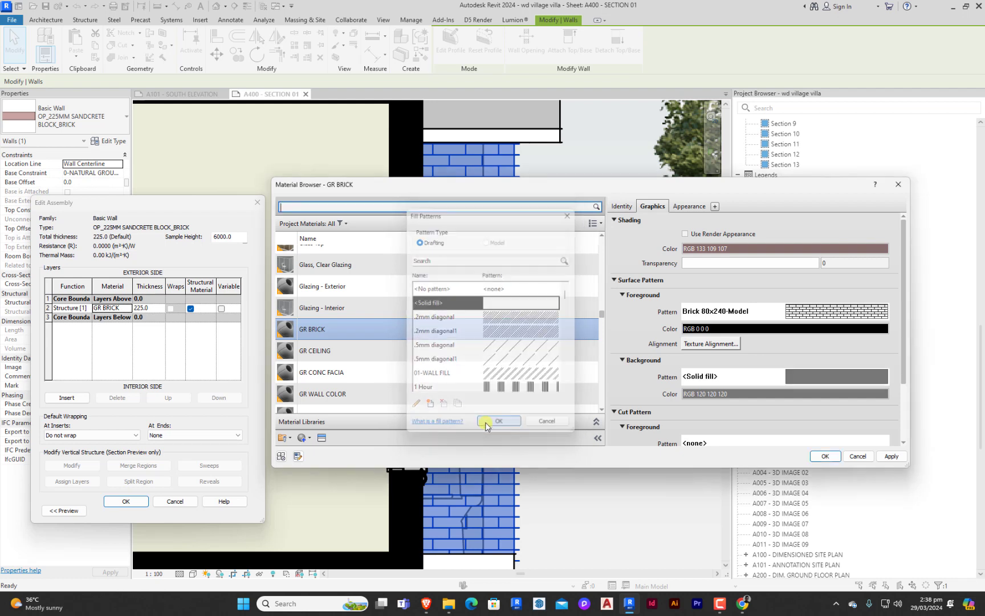
pyautogui.click(726, 393)
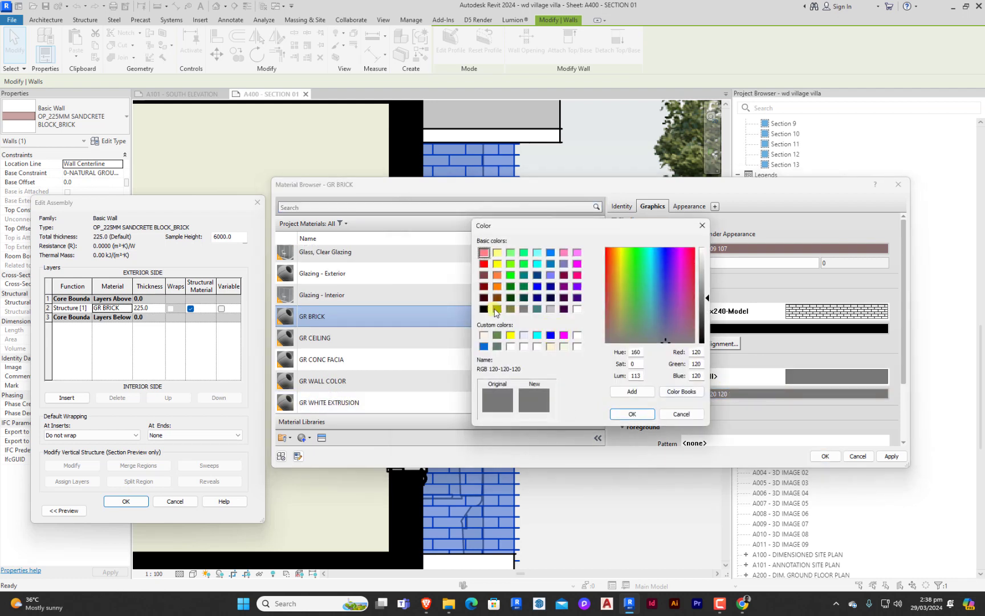
pyautogui.moveTo(631, 339)
pyautogui.mouseDown()
pyautogui.moveTo(628, 324)
pyautogui.moveTo(666, 331)
pyautogui.moveTo(642, 341)
pyautogui.mouseUp()
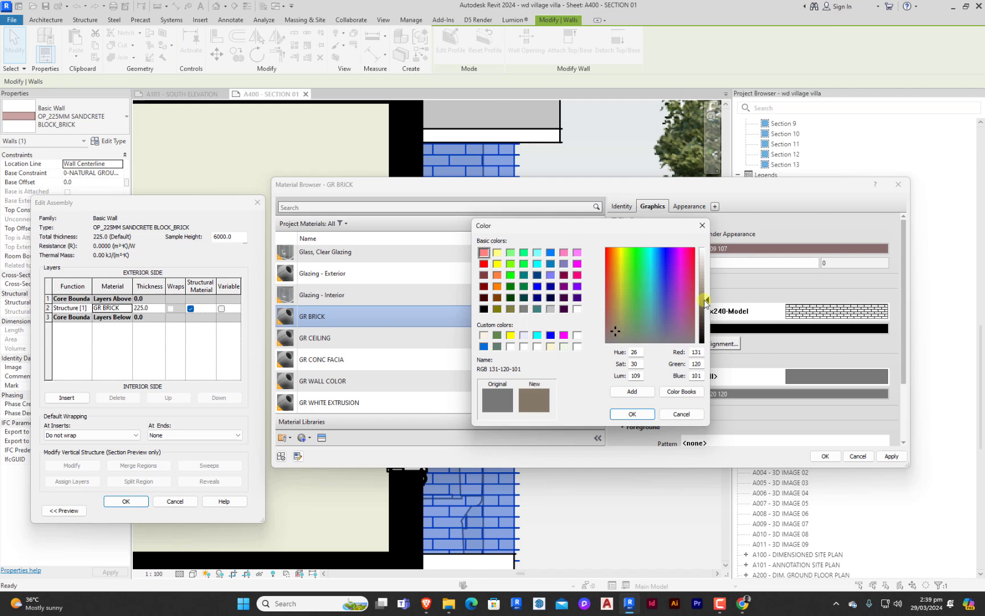
# Step: Set GR BRICK's surface background color to RGB 131-120-101, apply the material and wall type changes, and clear the selection
pyautogui.click(640, 414)
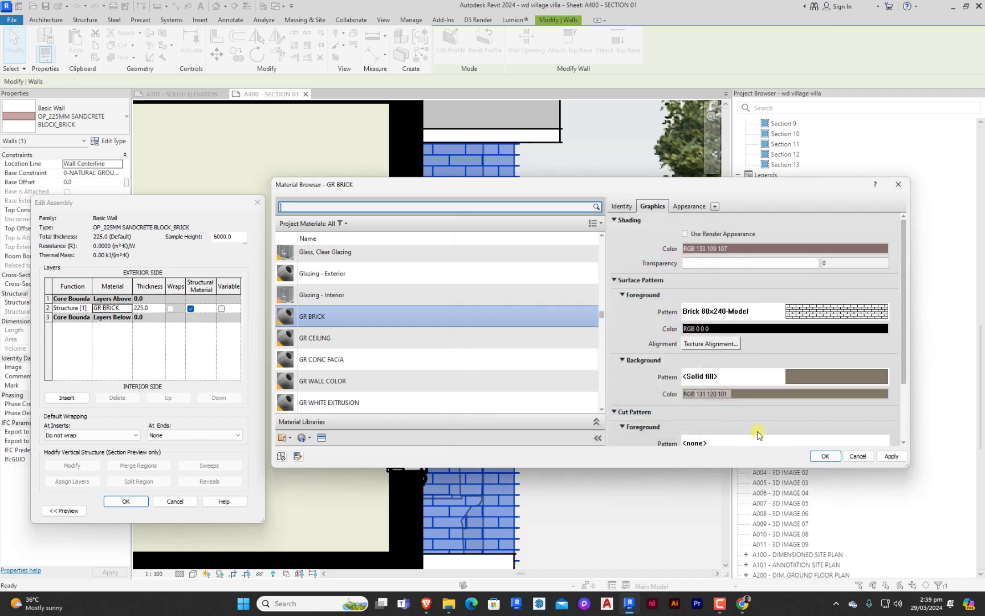
pyautogui.click(824, 456)
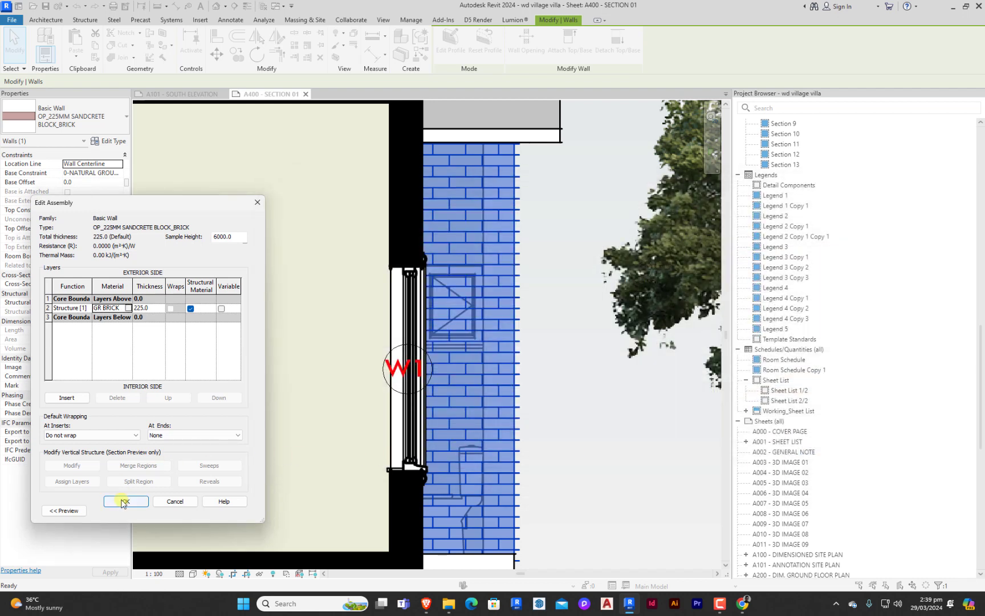
pyautogui.click(124, 501)
pyautogui.click(126, 504)
pyautogui.click(575, 408)
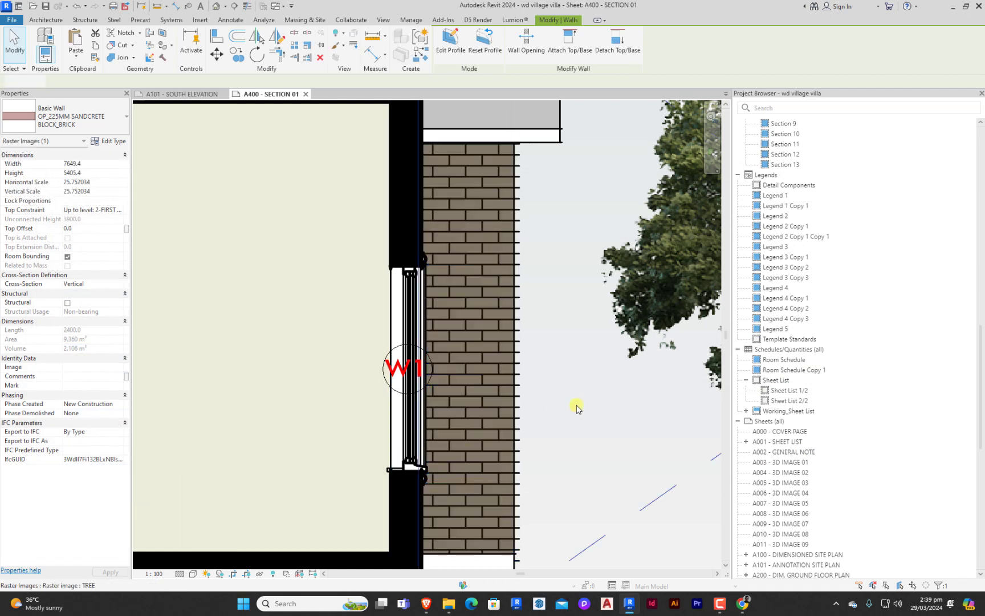
pyautogui.scroll(-6, 575, 408)
pyautogui.press('Escape')
# Step: Examine the whole section on sheet A400, including its sky, trees, people, earth fill and the colored wing walls
pyautogui.scroll(-3, 419, 445)
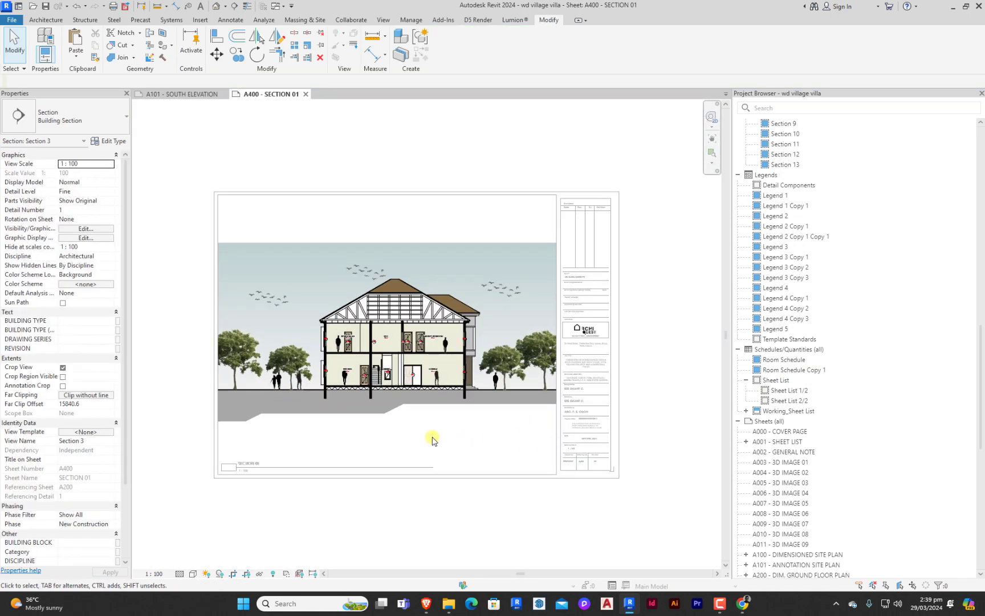
pyautogui.scroll(1, 404, 414)
pyautogui.scroll(-1, 419, 413)
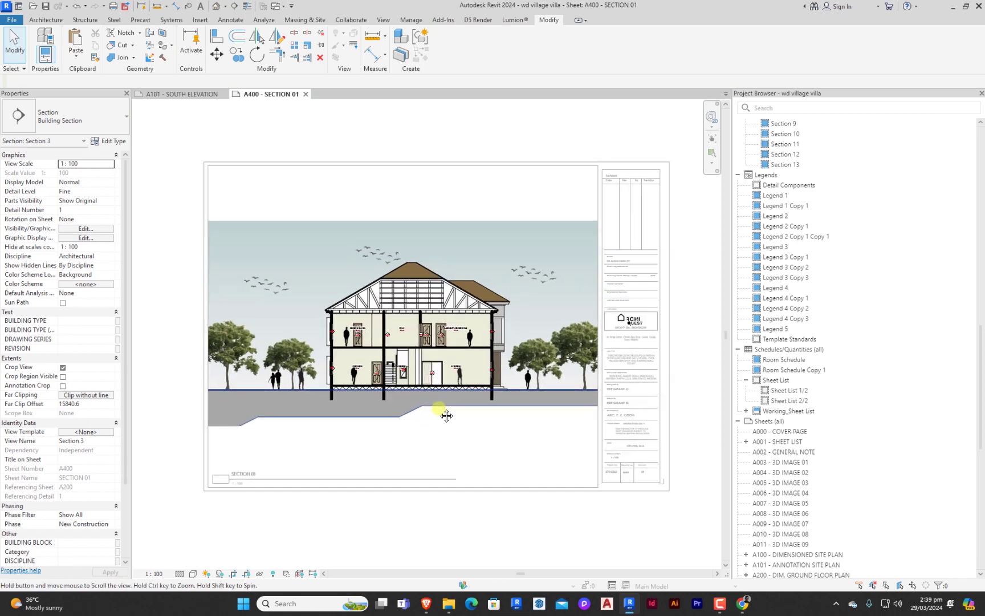
pyautogui.scroll(-1, 424, 423)
pyautogui.scroll(1, 425, 419)
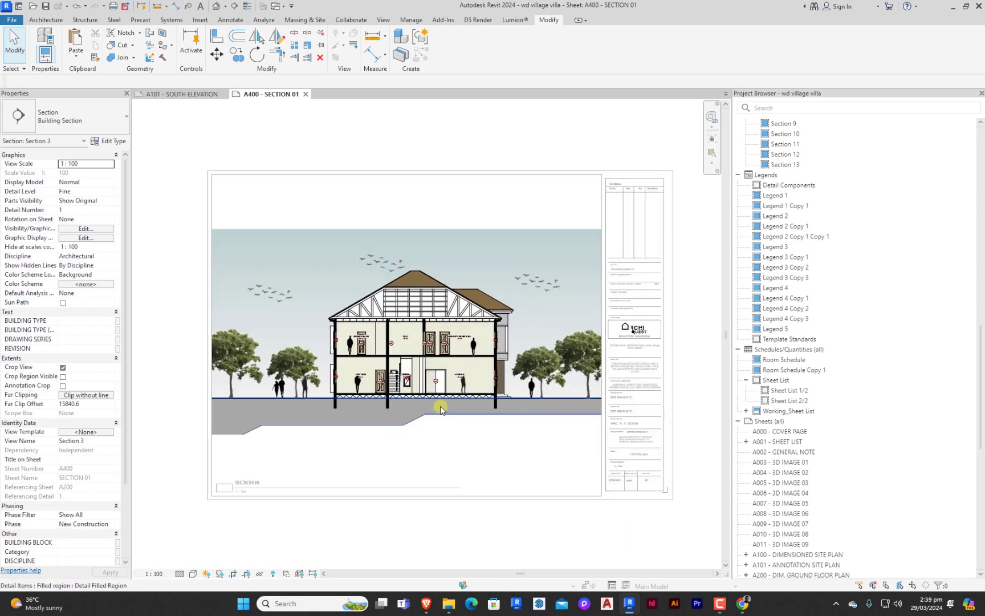
pyautogui.scroll(-1, 437, 378)
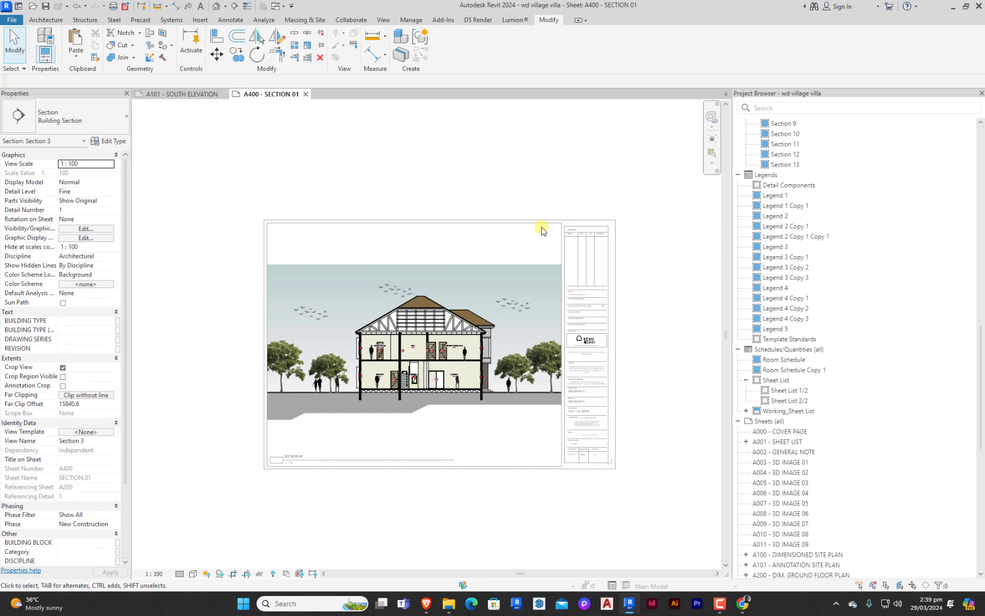
pyautogui.scroll(-1, 507, 376)
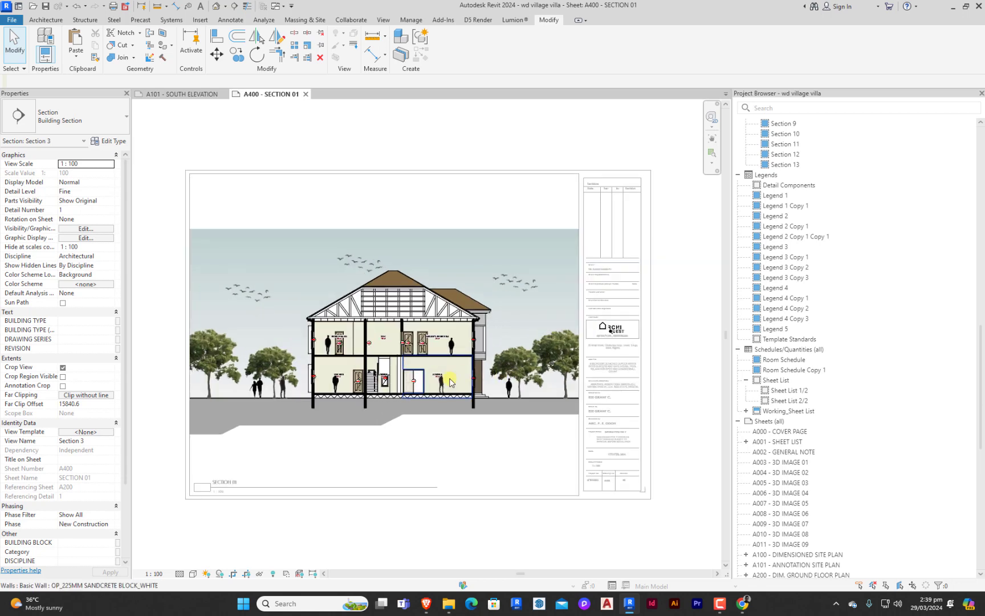
pyautogui.scroll(-2, 507, 376)
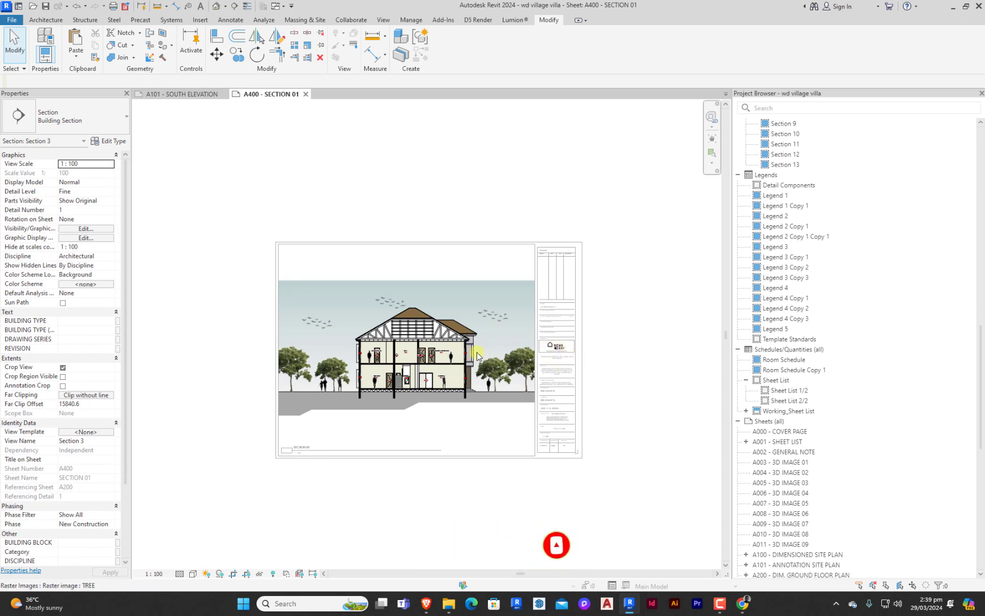
pyautogui.scroll(3, 445, 376)
pyautogui.scroll(3, 324, 374)
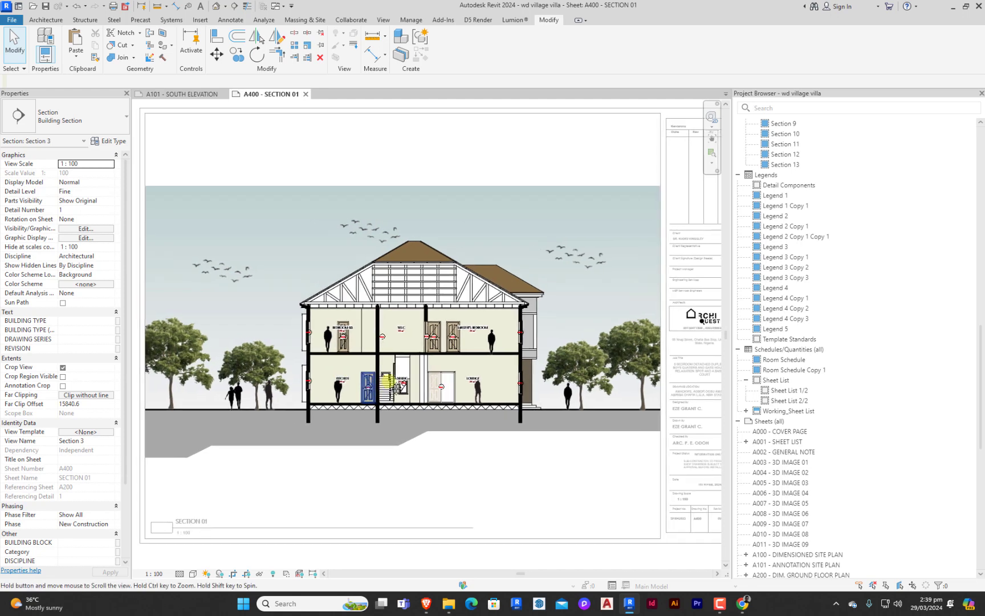
pyautogui.scroll(-2, 398, 403)
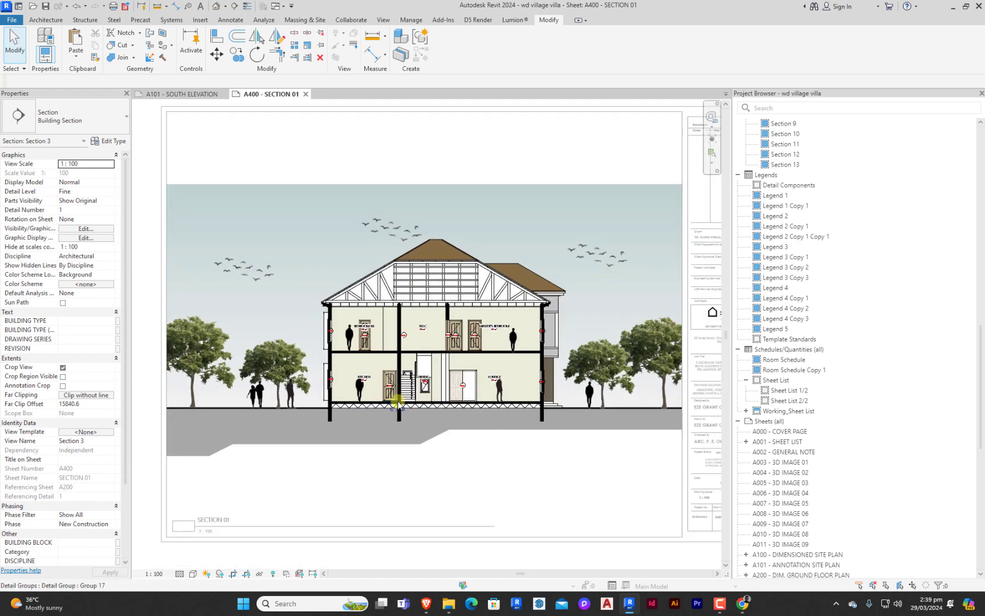
pyautogui.moveTo(397, 403); pyautogui.dragTo(397, 400, button='middle')
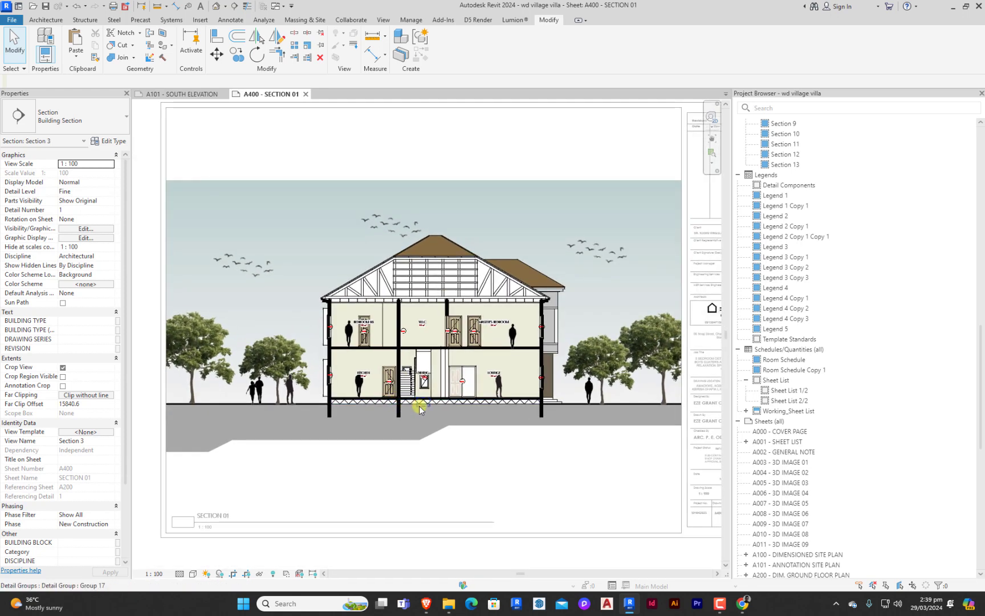
pyautogui.scroll(-1, 421, 488)
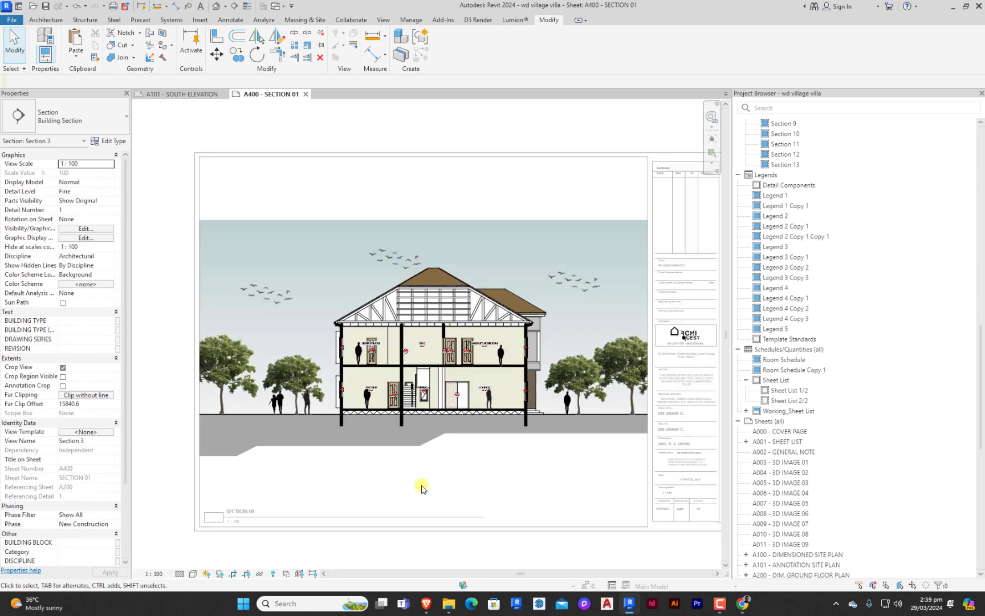